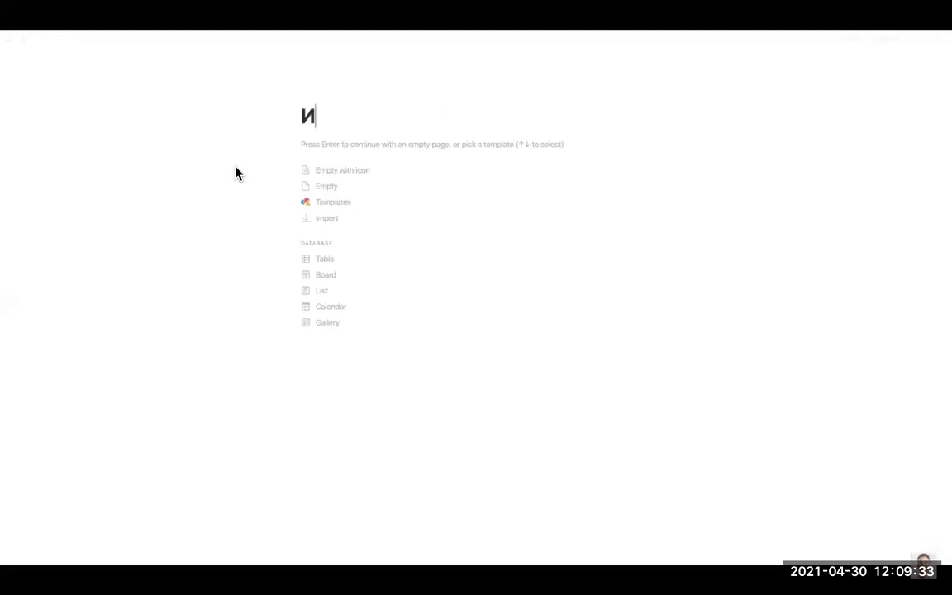
Title the page "Июль 12-18" and give it the sun-behind-cloud emoji as its icon
{"action": "type", "text": "12"}
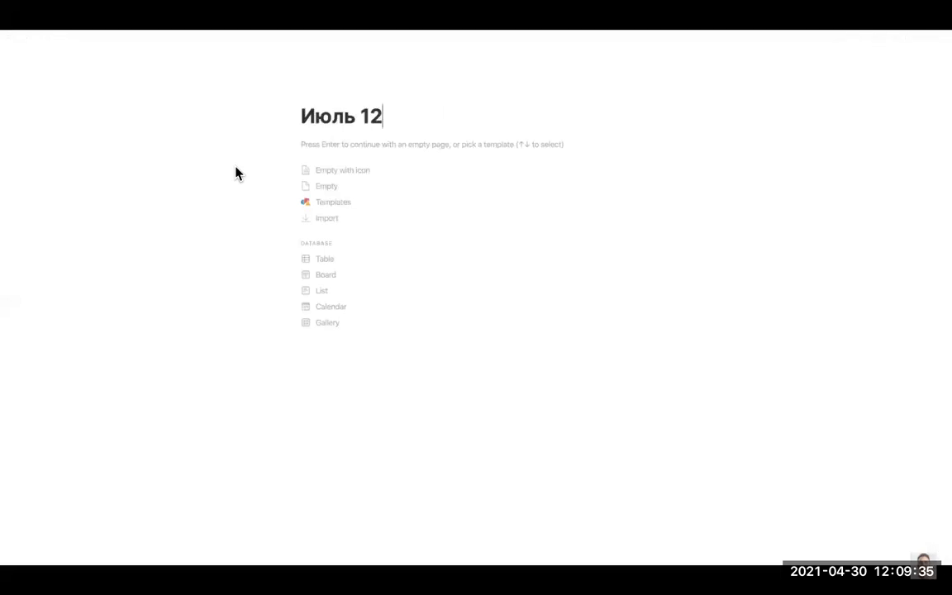
{"action": "type", "text": "-18"}
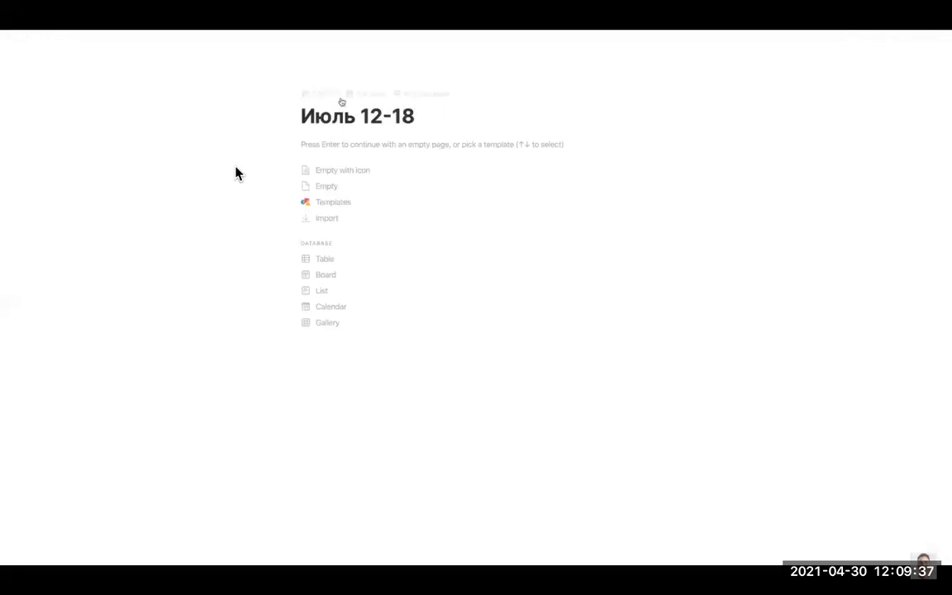
{"action": "key", "text": "super+equal"}
{"action": "key", "text": "super+equal"}
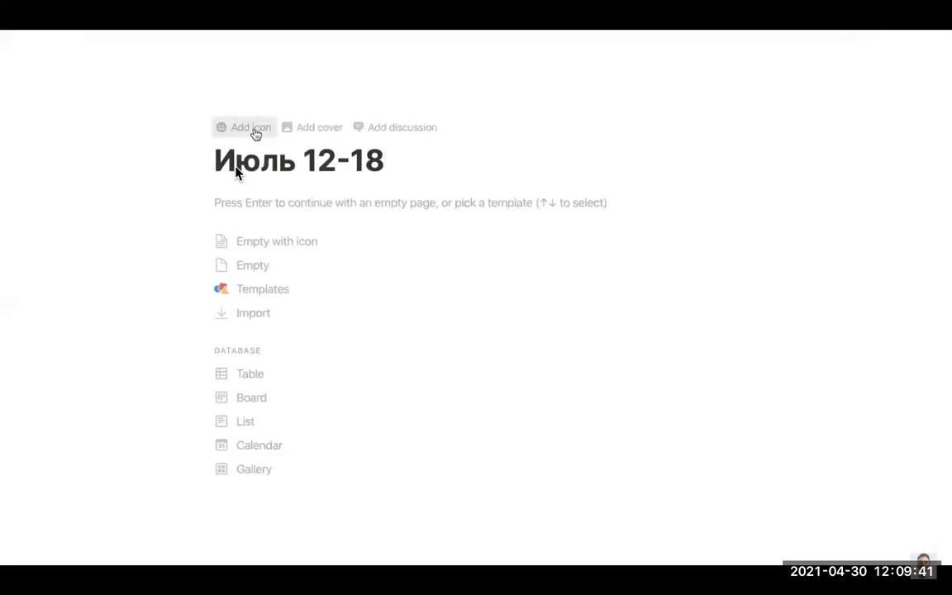
{"action": "left_click", "coordinate": [252, 128]}
{"action": "left_click", "coordinate": [253, 152]}
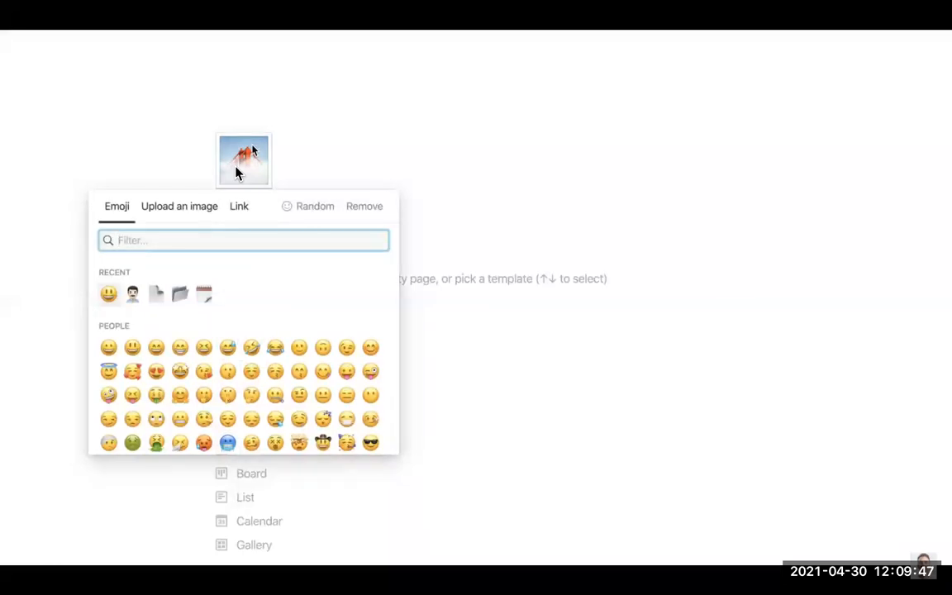
{"action": "type", "text": "sun"}
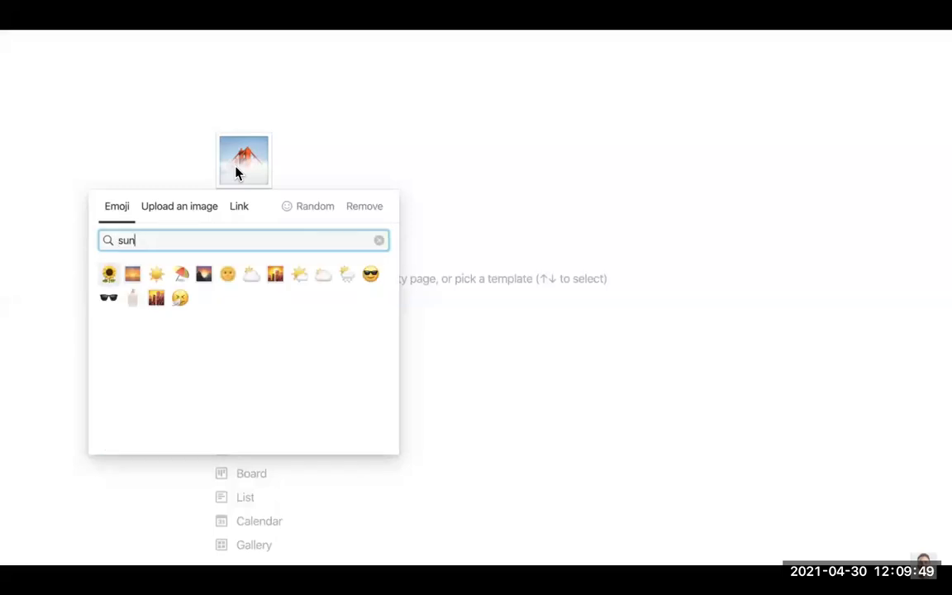
{"action": "left_click", "coordinate": [318, 280]}
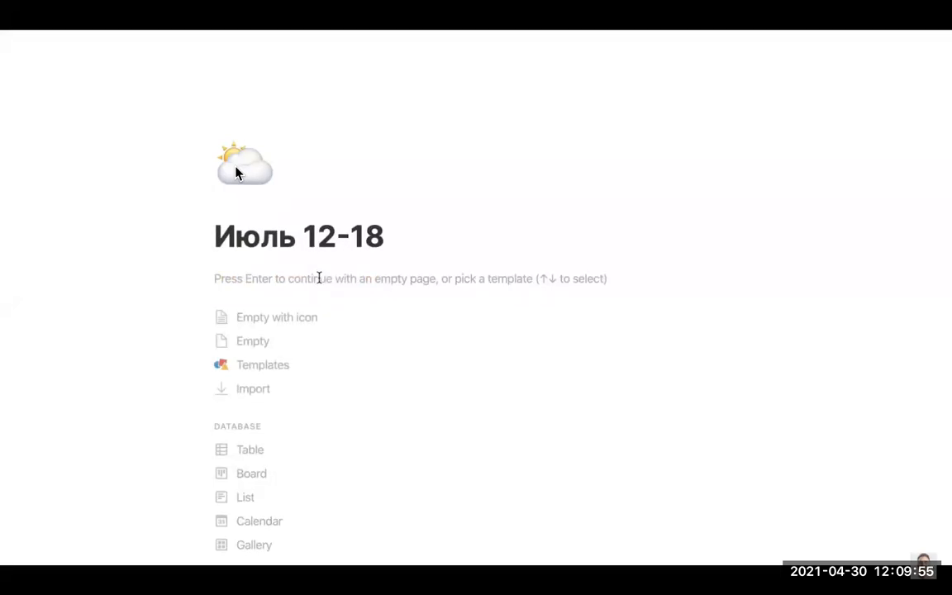
Add "ПН" as a Heading 3 in the empty page body, with a divider line below it
{"action": "key", "text": "Return"}
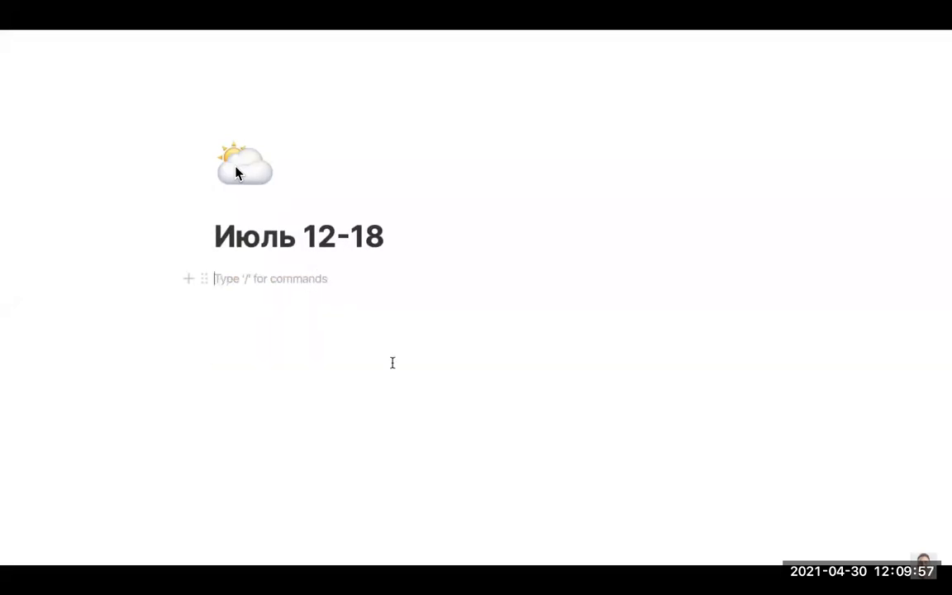
{"action": "type", "text": "GY"}
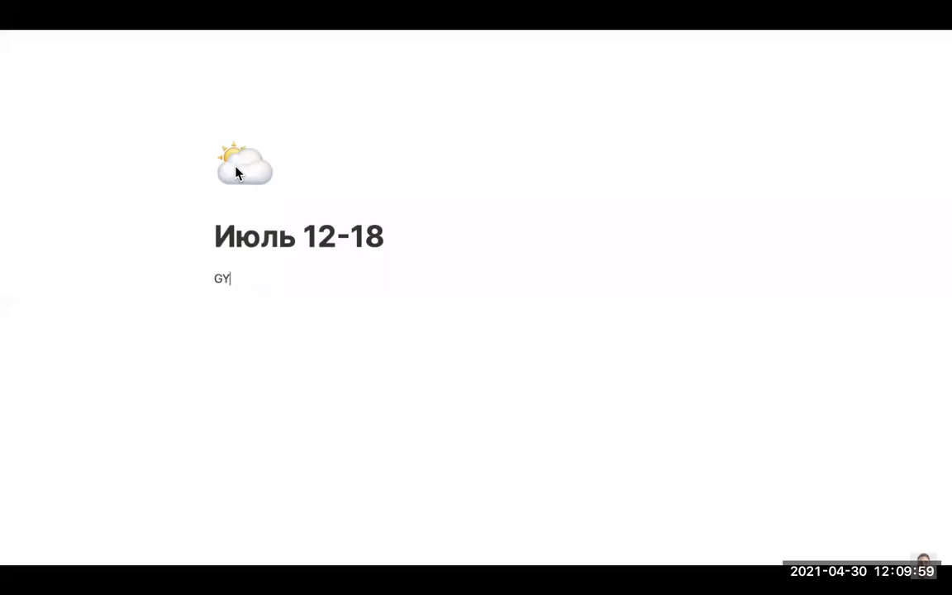
{"action": "key", "text": "BackSpace"}
{"action": "key", "text": "BackSpace"}
{"action": "type", "text": "ПН"}
{"action": "left_click", "coordinate": [203, 278]}
{"action": "mouse_move", "coordinate": [134, 244]}
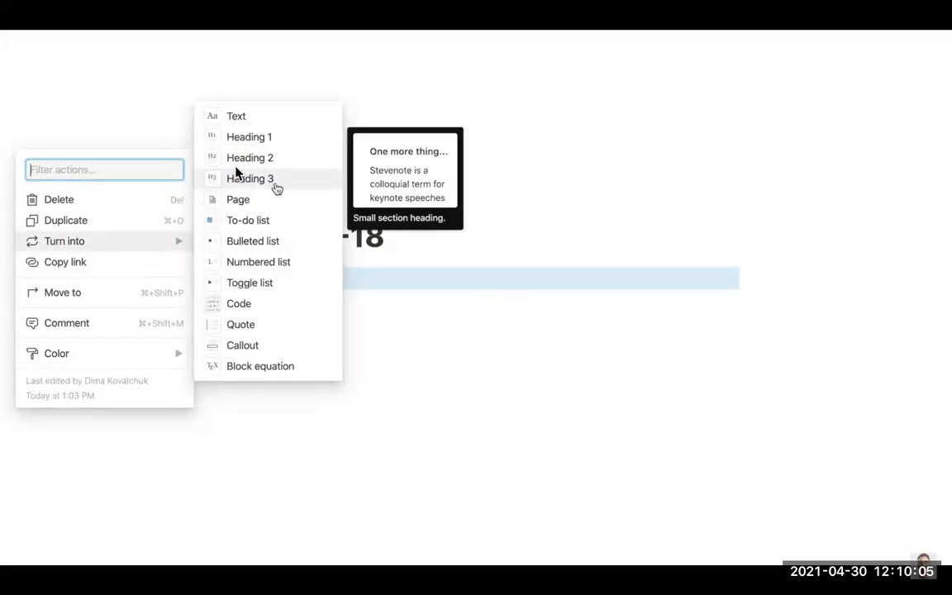
{"action": "left_click", "coordinate": [279, 188]}
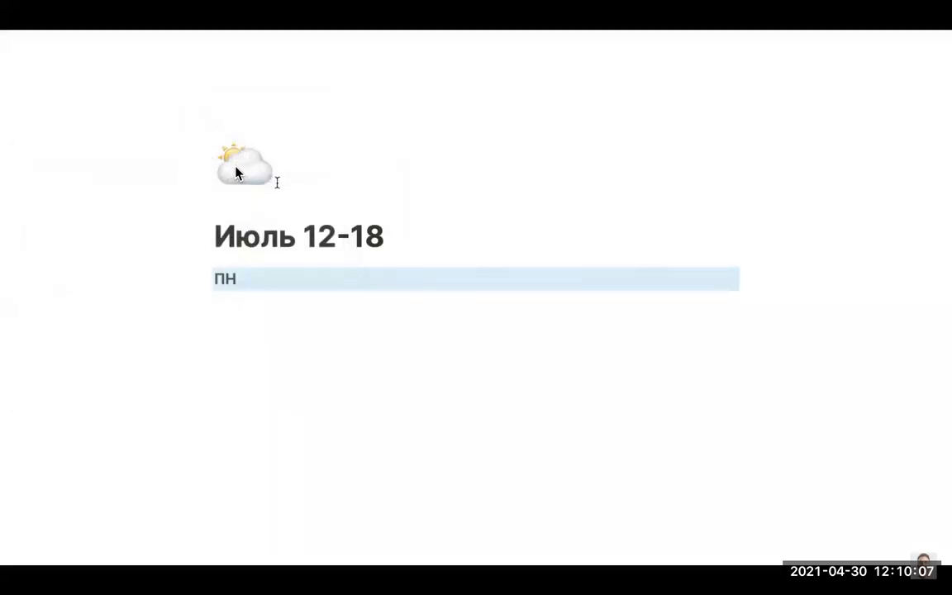
{"action": "left_click", "coordinate": [249, 283]}
{"action": "key", "text": "Return"}
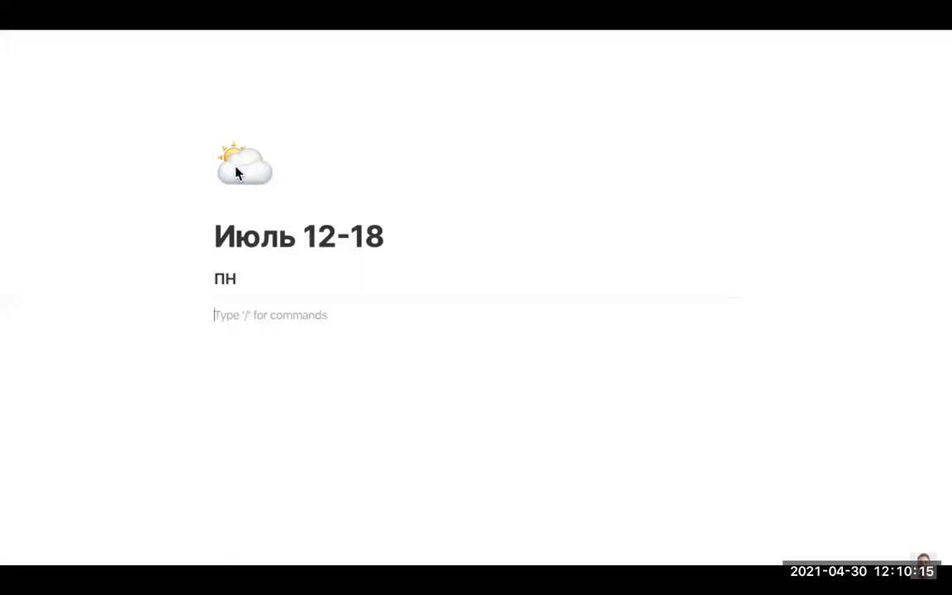
Add the toggle list items "Спорт" and "To do" below the divider
{"action": "type", "text": "Спорт"}
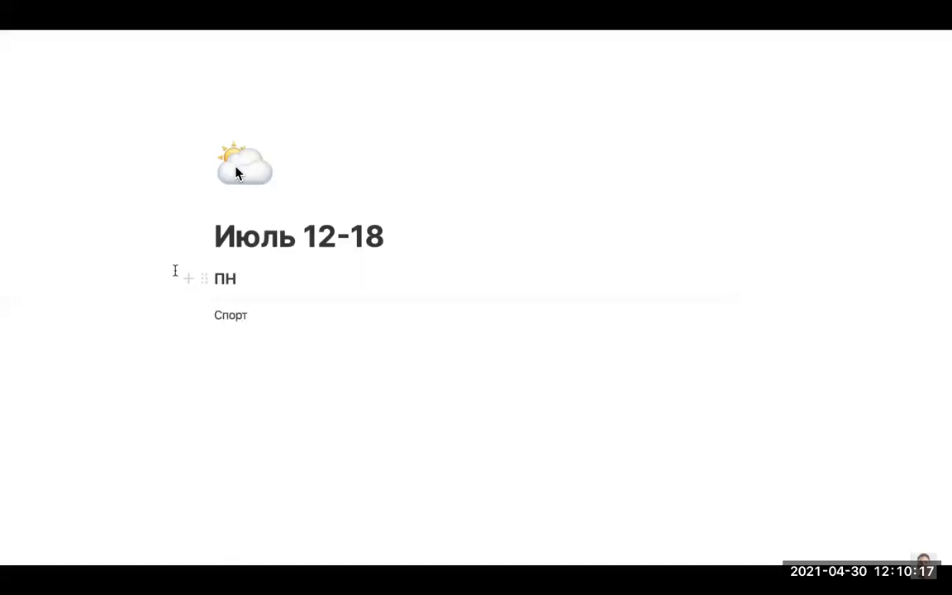
{"action": "left_click", "coordinate": [205, 319]}
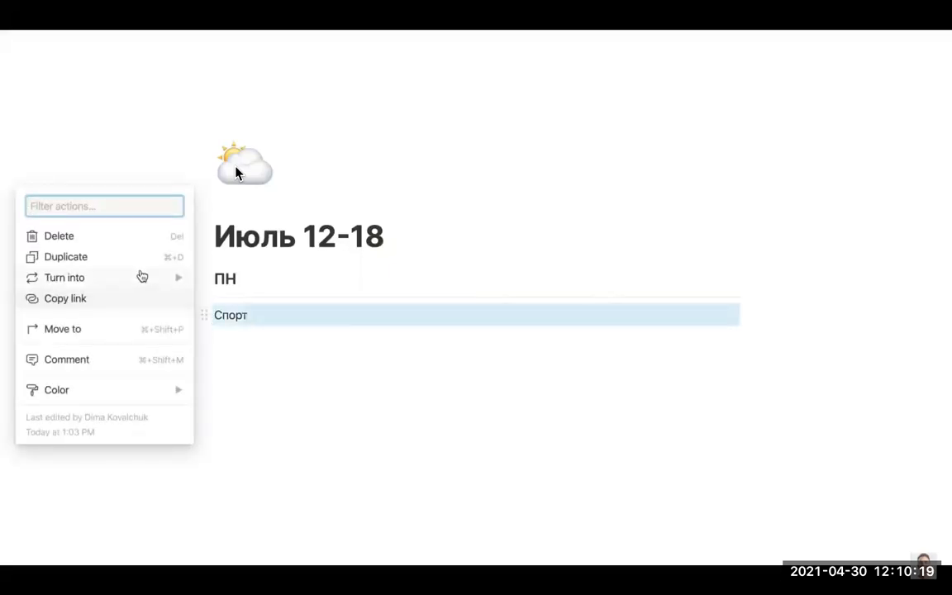
{"action": "mouse_move", "coordinate": [141, 276]}
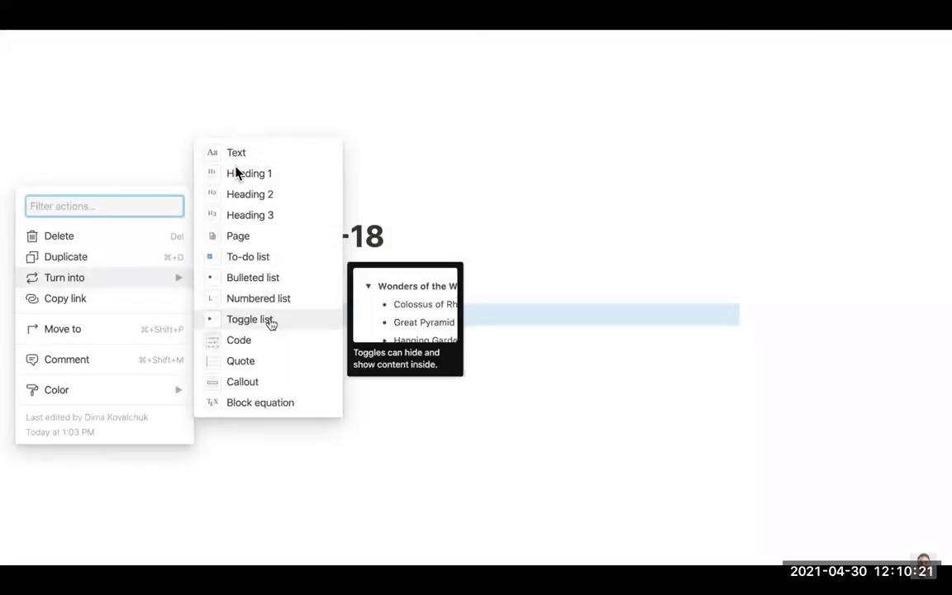
{"action": "left_click", "coordinate": [269, 320]}
{"action": "left_click", "coordinate": [279, 325]}
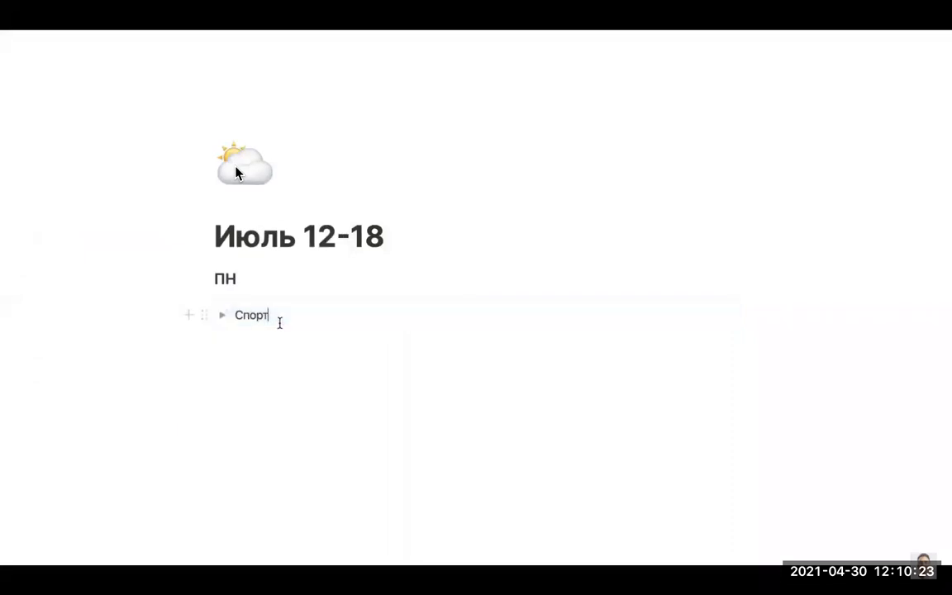
{"action": "key", "text": "Return"}
{"action": "type", "text": "Е"}
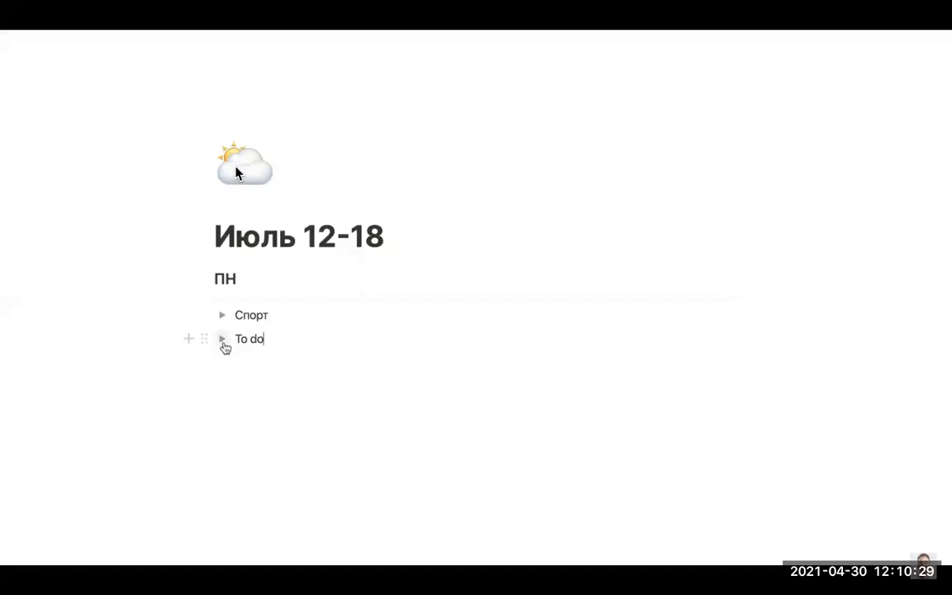
Expand both toggles and give an empty block inside "Спорт" the Orange background
{"action": "left_click", "coordinate": [223, 339]}
{"action": "left_click", "coordinate": [222, 317]}
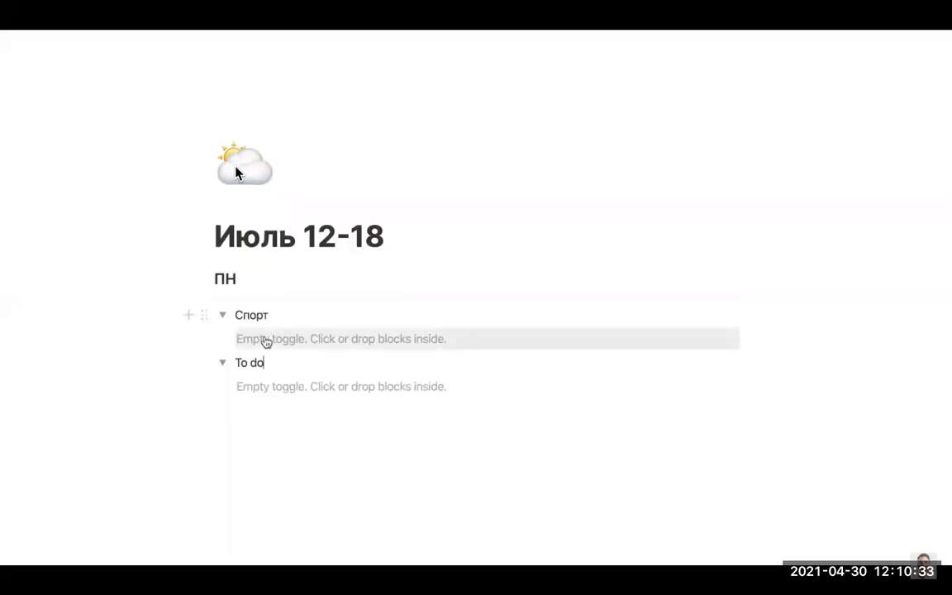
{"action": "left_click", "coordinate": [238, 338]}
{"action": "left_click", "coordinate": [227, 339]}
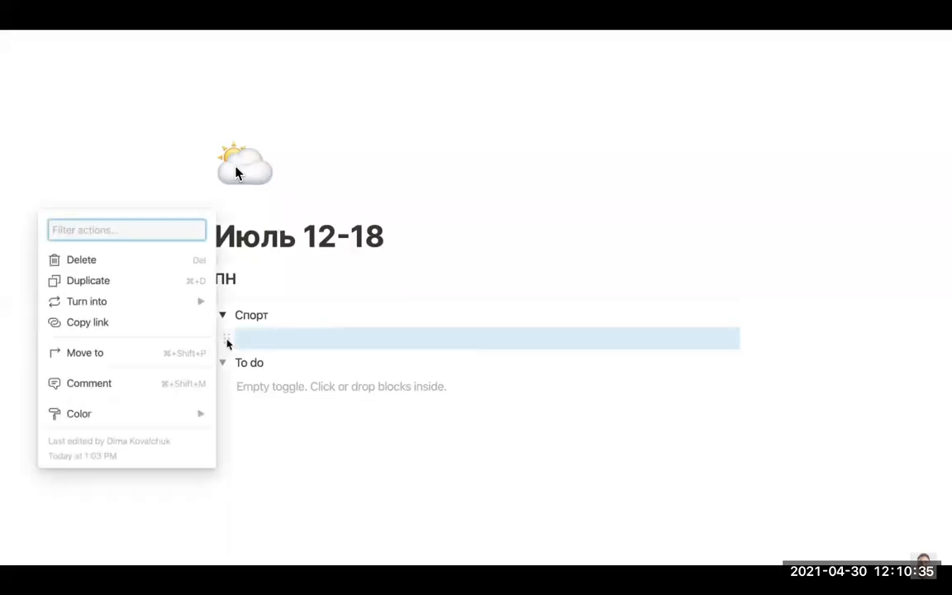
{"action": "mouse_move", "coordinate": [145, 414]}
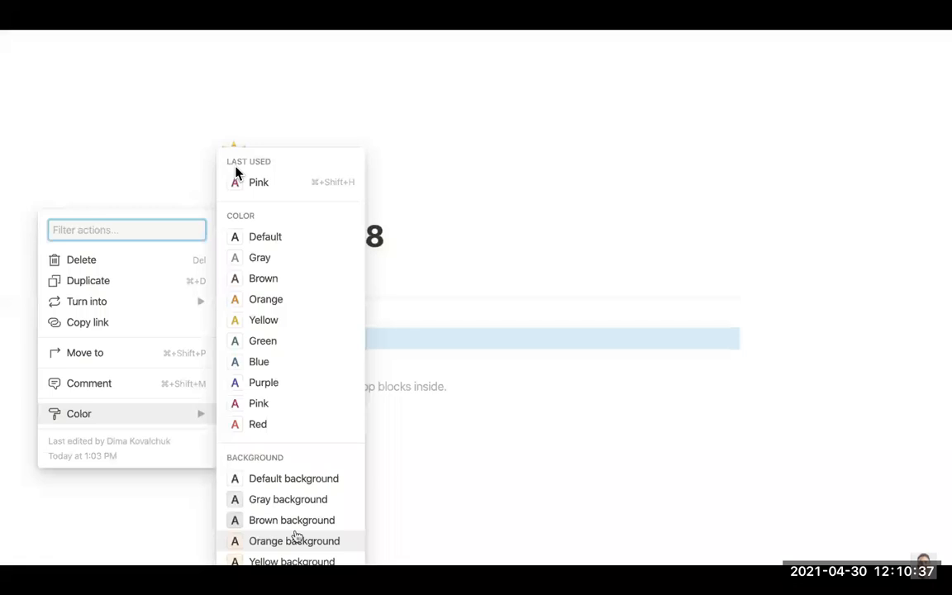
{"action": "left_click", "coordinate": [296, 538]}
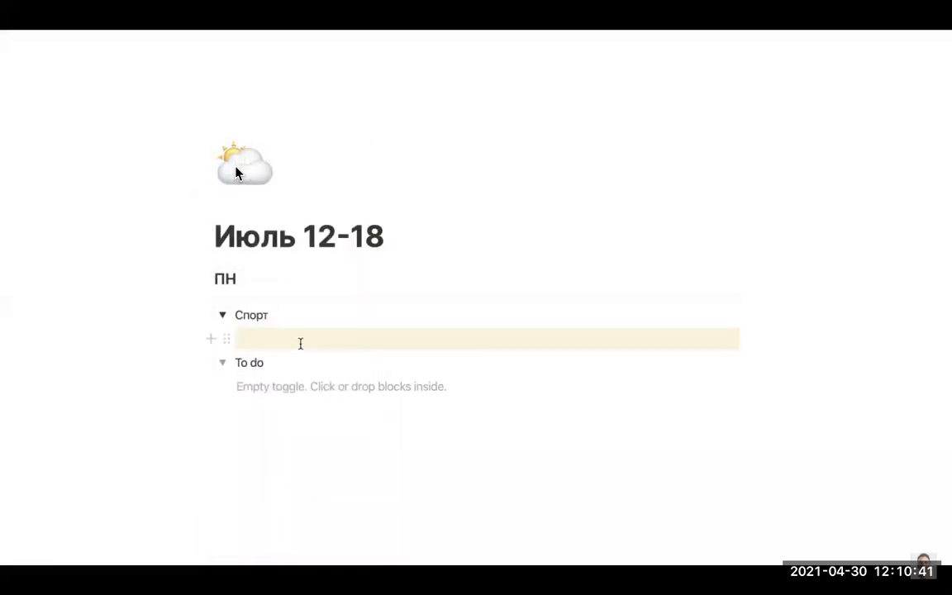
Add a to-do list item "Задача" inside the "To do" toggle
{"action": "left_click", "coordinate": [247, 387]}
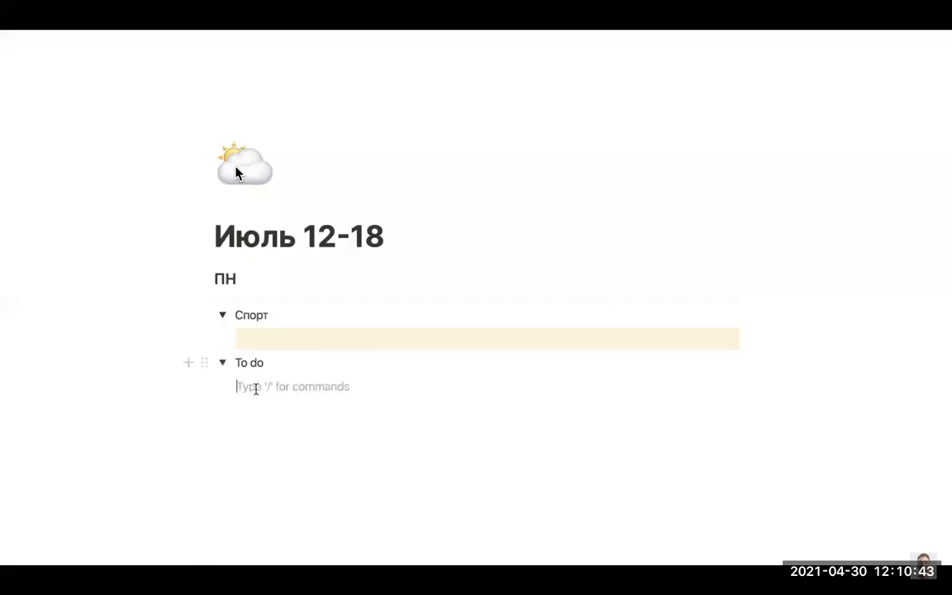
{"action": "left_click", "coordinate": [224, 387]}
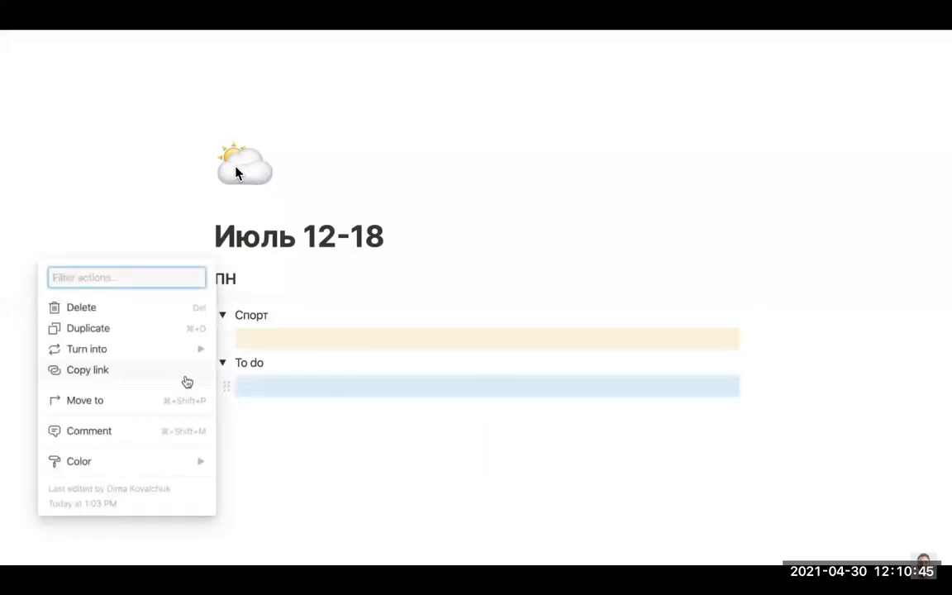
{"action": "mouse_move", "coordinate": [175, 358]}
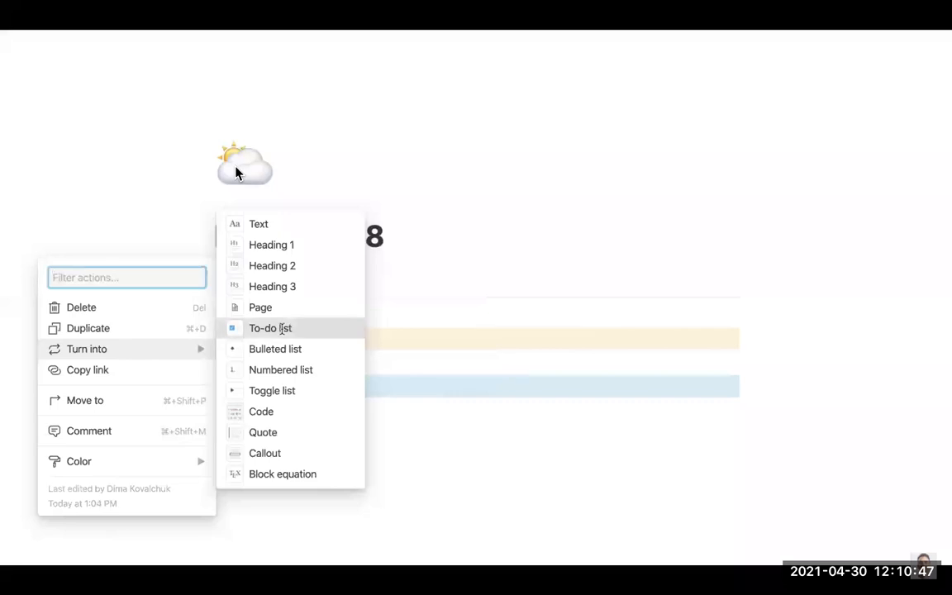
{"action": "left_click", "coordinate": [270, 328]}
{"action": "type", "text": "Задача"}
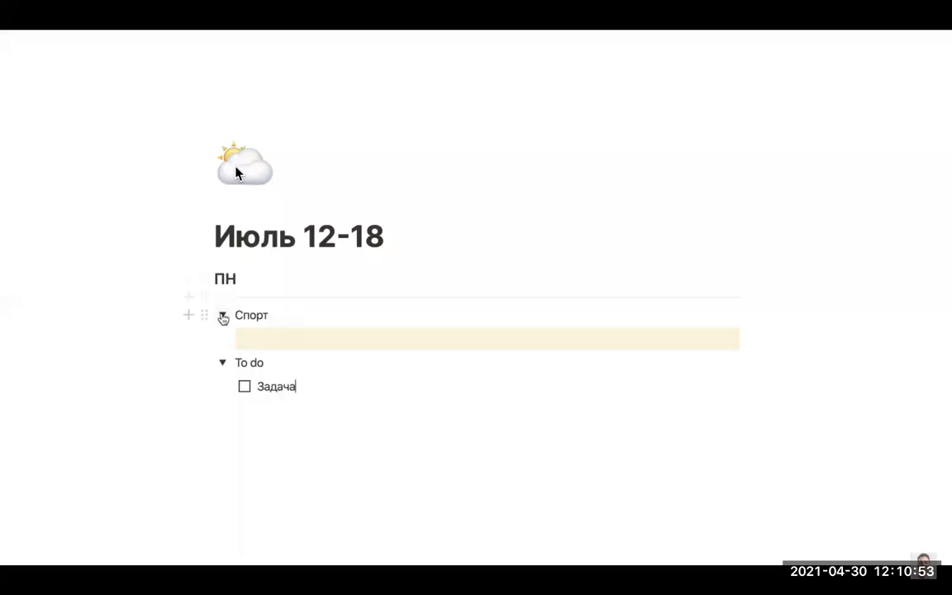
Collapse both toggles and paste six copies of the whole "ПН" section, with its divider and toggles, below the original
{"action": "left_click", "coordinate": [222, 316]}
{"action": "left_click", "coordinate": [221, 338]}
{"action": "left_click_drag", "start_coordinate": [283, 338], "coordinate": [208, 280]}
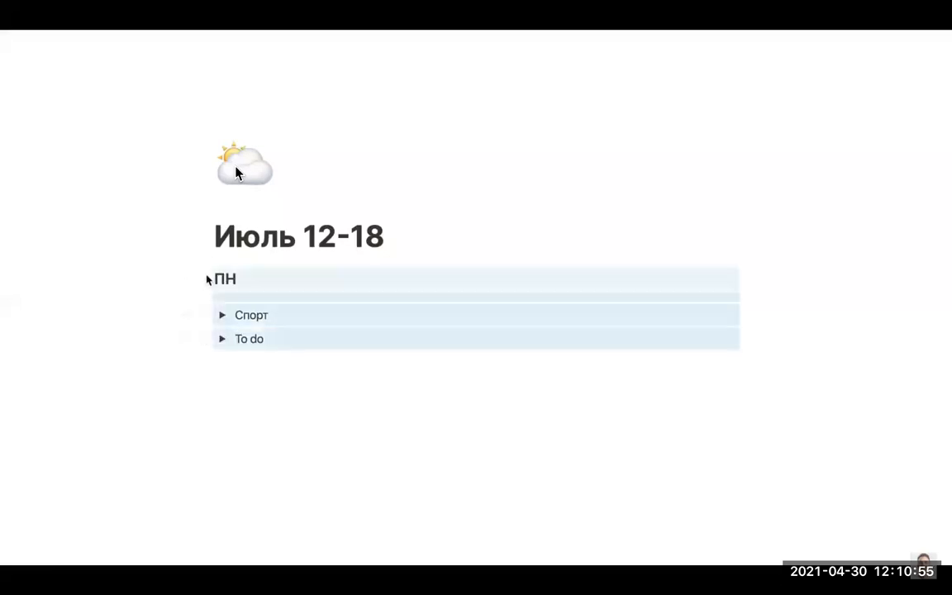
{"action": "left_click", "coordinate": [246, 364]}
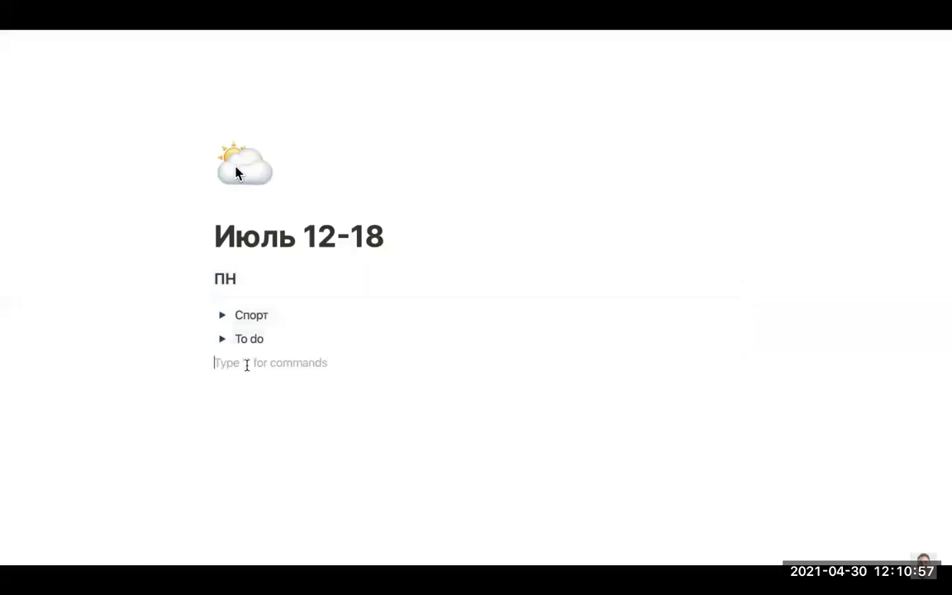
{"action": "type", "text": "ПН Спорт To do"}
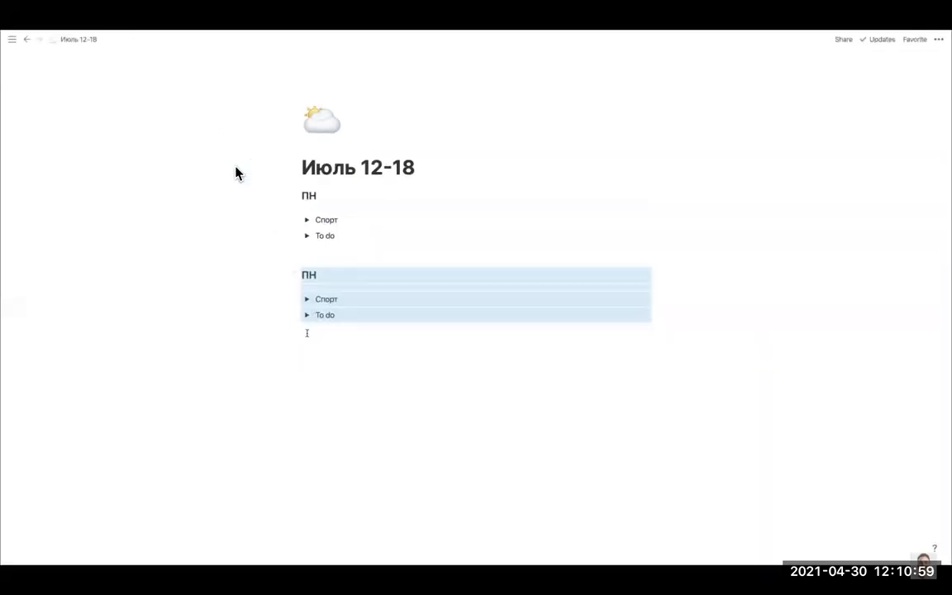
{"action": "type", "text": "ПН Спорт To do"}
{"action": "type", "text": "ПН Спорт To do"}
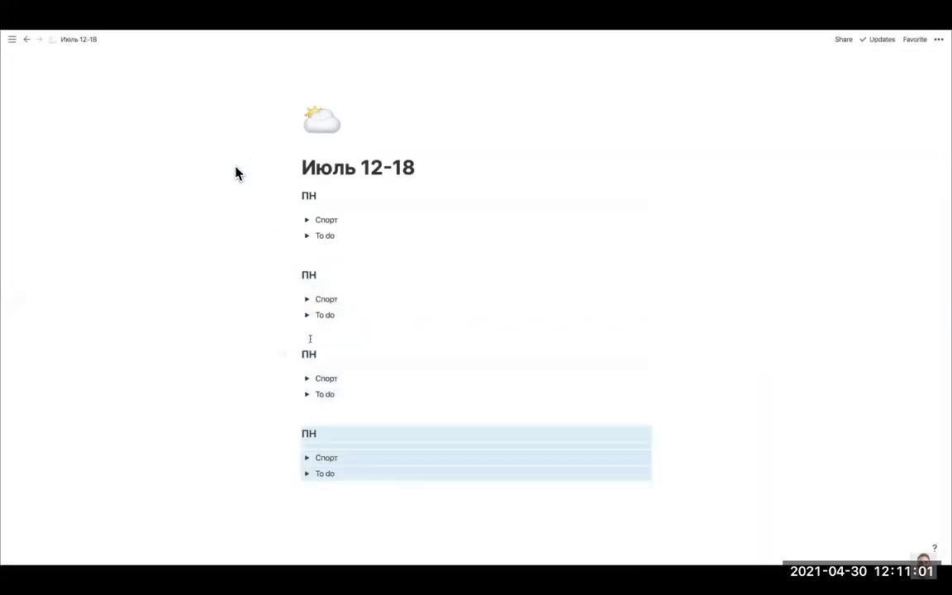
{"action": "key", "text": "super+v"}
{"action": "key", "text": "super+v"}
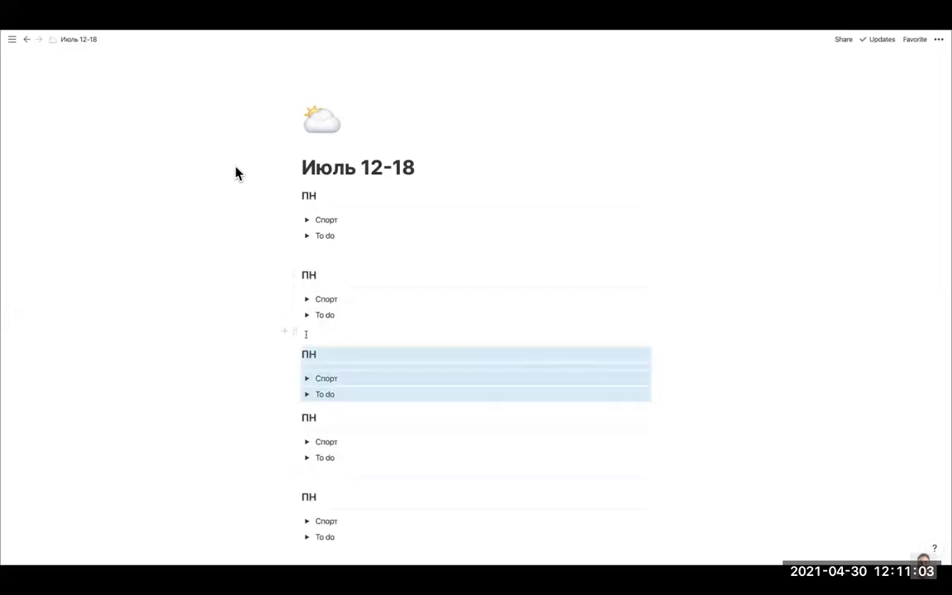
{"action": "key", "text": "super+v"}
{"action": "key", "text": "super+v"}
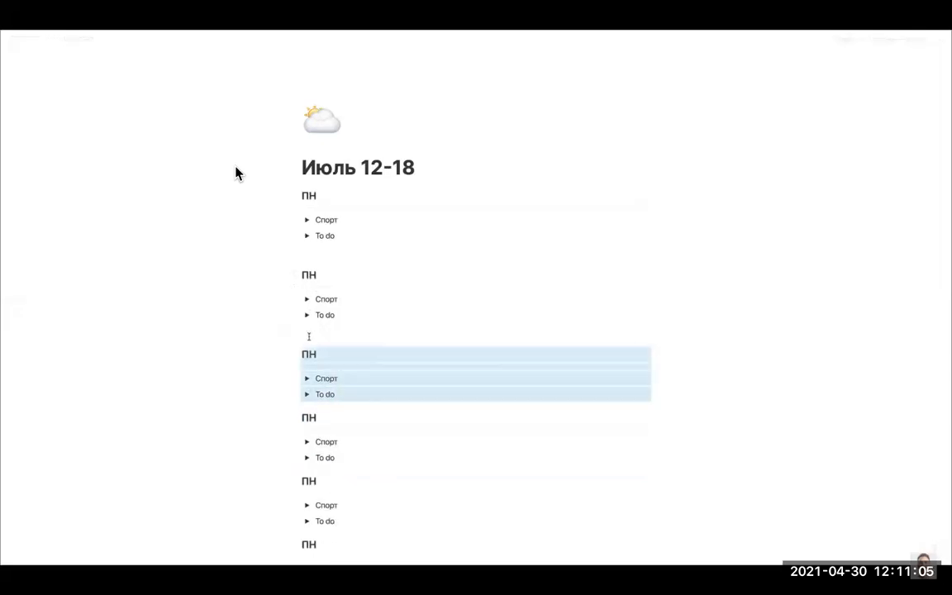
Paste another "ПН" section at the end of the page and turn it into a "Notes" section without the two toggles
{"action": "scroll", "coordinate": [308, 336], "scroll_direction": "down", "scroll_amount": 5}
{"action": "left_click", "coordinate": [317, 426]}
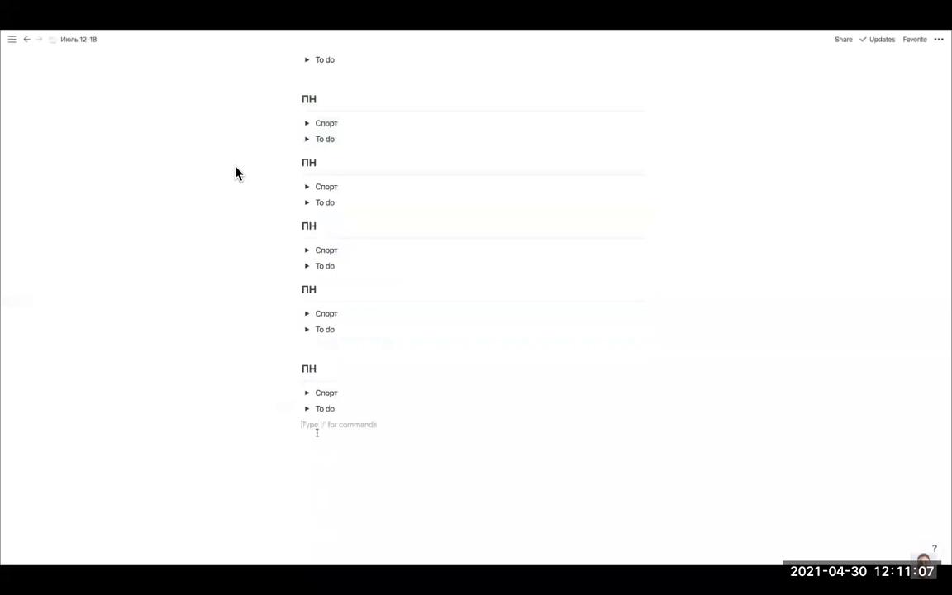
{"action": "type", "text": "ПН Спорт To do"}
{"action": "double_click", "coordinate": [307, 449]}
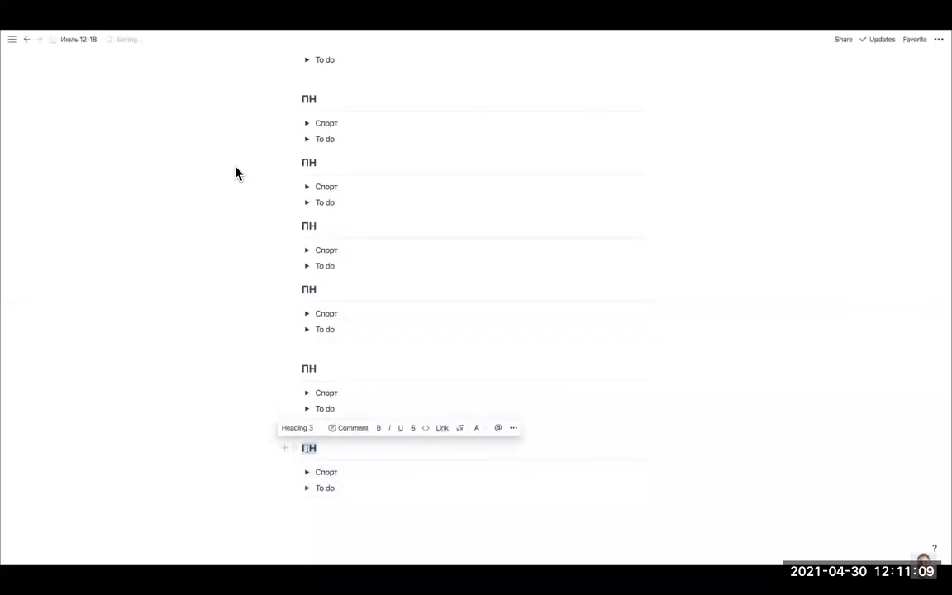
{"action": "type", "text": "Notes"}
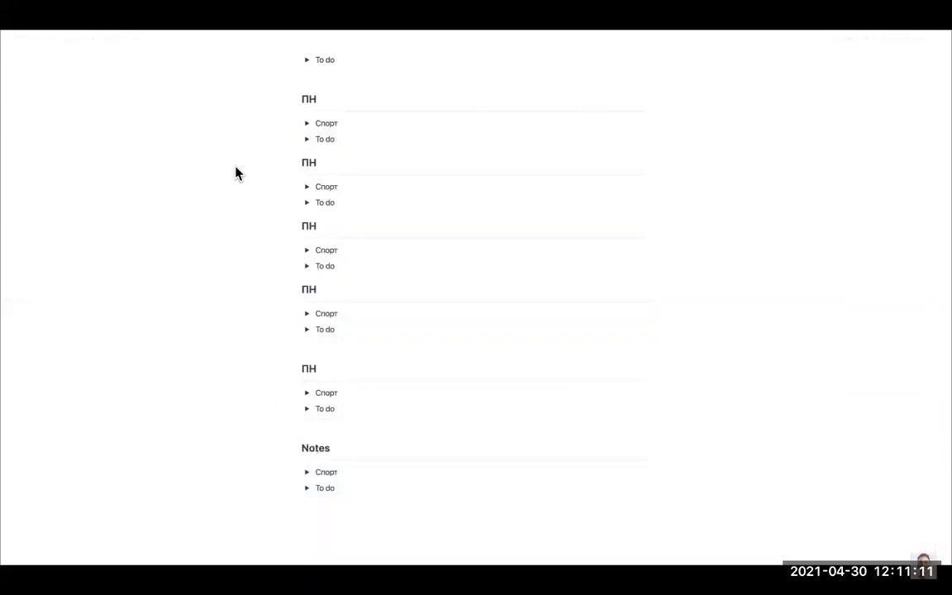
{"action": "left_click_drag", "start_coordinate": [355, 494], "coordinate": [303, 472]}
{"action": "key", "text": "BackSpace"}
Paste another "ПН" section with its toggles below "Notes" and rename its heading "Inbox"
{"action": "left_click", "coordinate": [315, 490]}
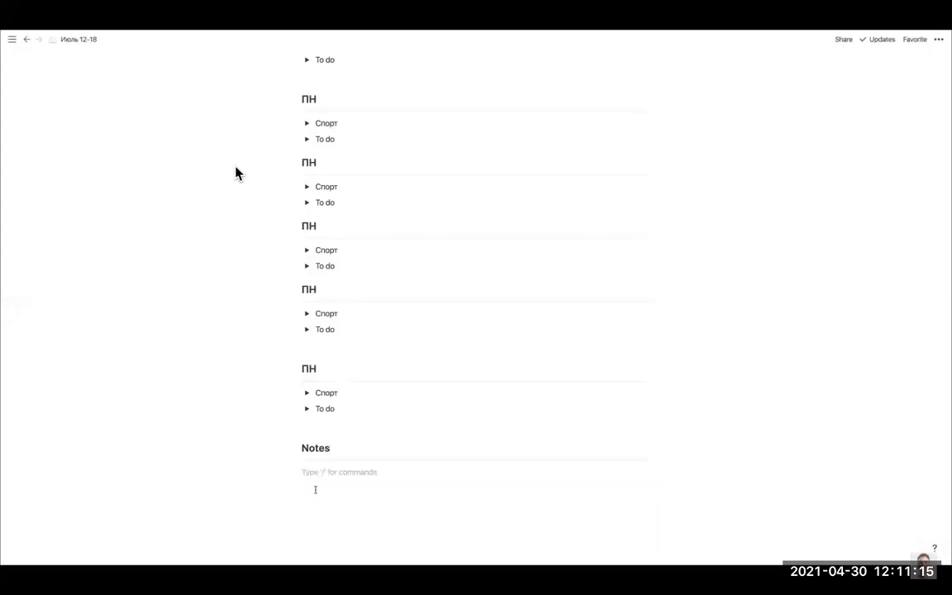
{"action": "type", "text": "ПН Спорт To do"}
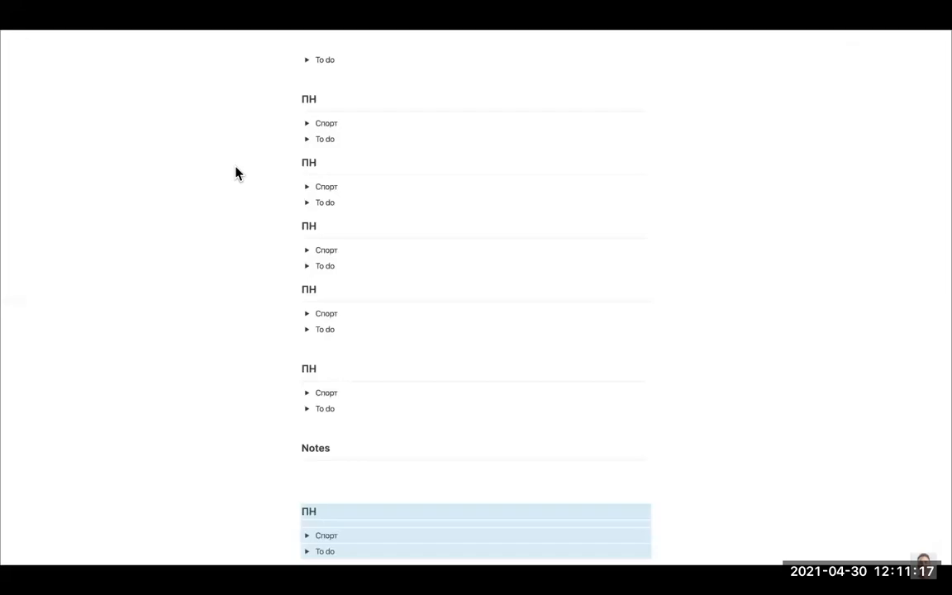
{"action": "scroll", "coordinate": [312, 498], "scroll_direction": "down", "scroll_amount": 1}
{"action": "double_click", "coordinate": [309, 452]}
{"action": "type", "text": "Inbox"}
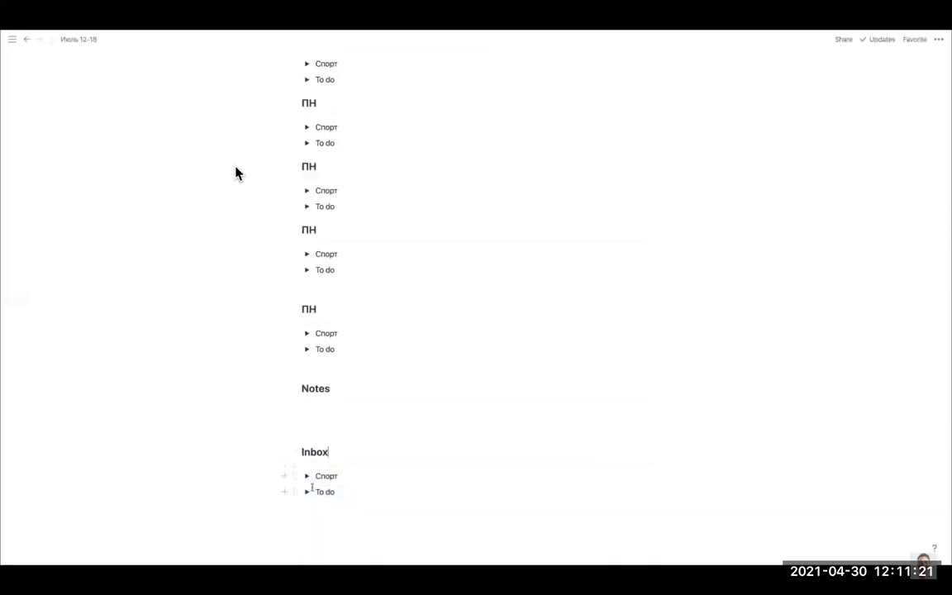
Delete the "Спорт" toggle from the "Inbox" section and start an empty block at the end of the page
{"action": "left_click", "coordinate": [295, 477]}
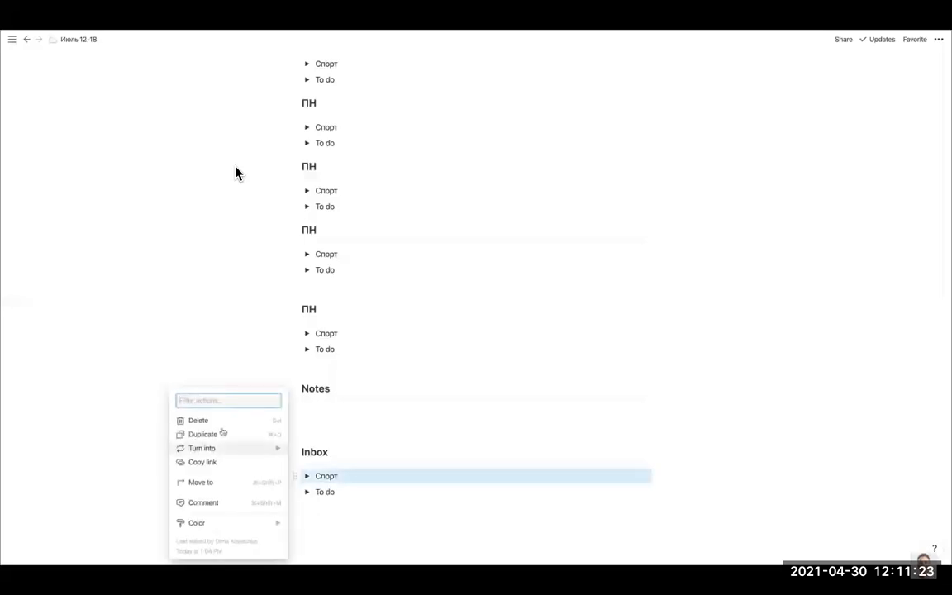
{"action": "left_click", "coordinate": [216, 418]}
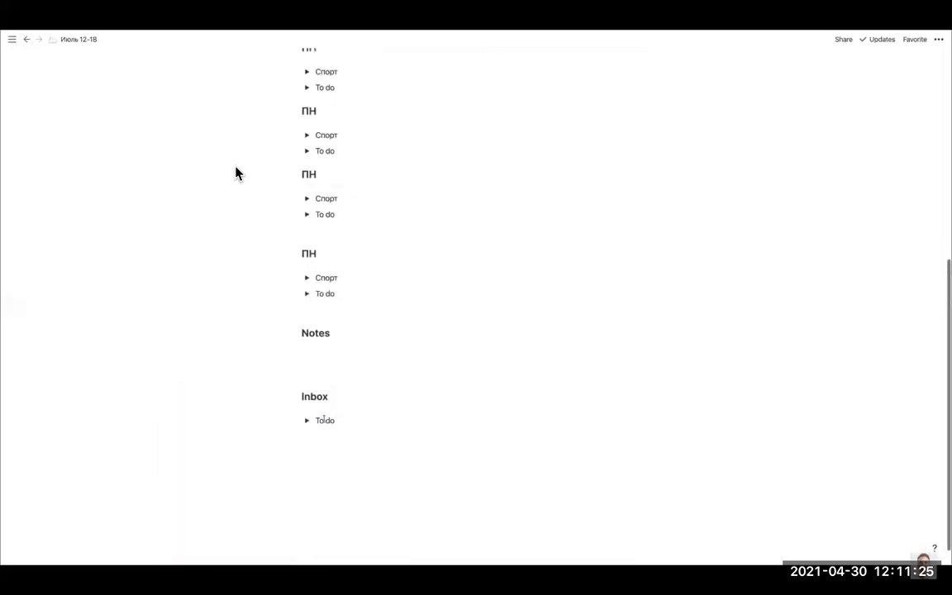
{"action": "left_click", "coordinate": [310, 448]}
{"action": "key", "text": "Return"}
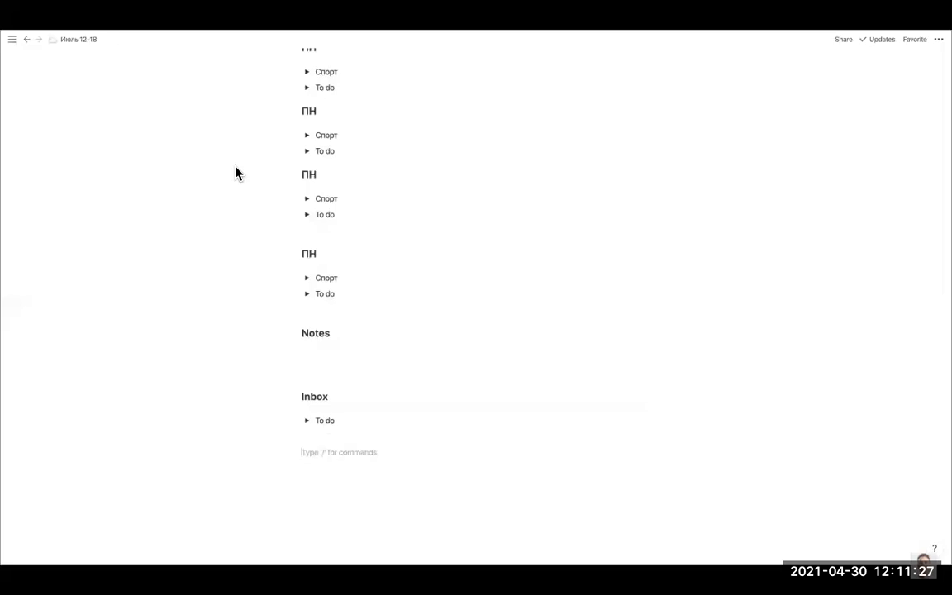
Duplicate the "Notes" heading and its divider above "Inbox" and rename the copy "Люди", with an empty text block below
{"action": "left_click_drag", "start_coordinate": [303, 332], "coordinate": [308, 359]}
{"action": "key", "text": "super+c"}
{"action": "left_click", "coordinate": [307, 365]}
{"action": "key", "text": "super+v"}
{"action": "double_click", "coordinate": [314, 380]}
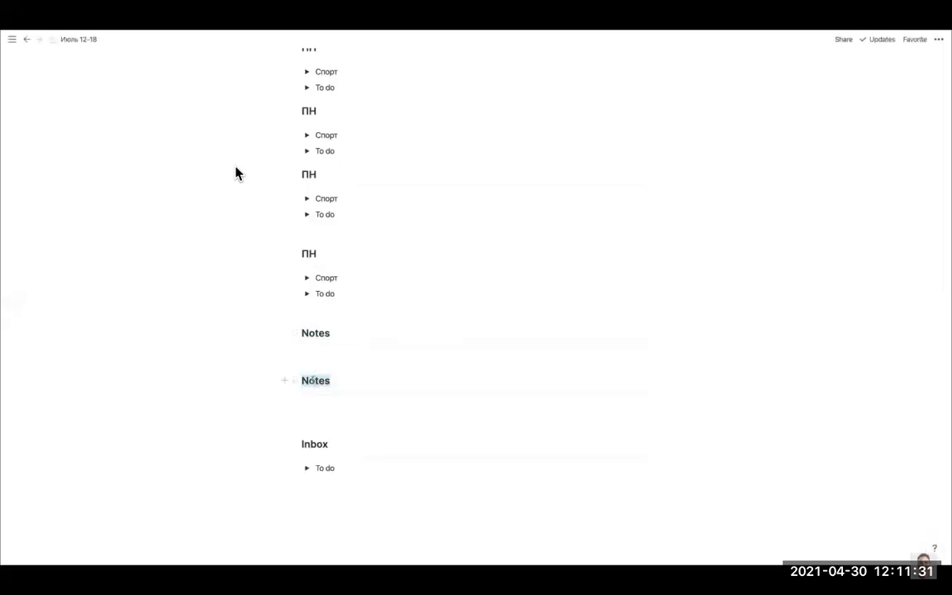
{"action": "type", "text": "Люди"}
{"action": "key", "text": "Return"}
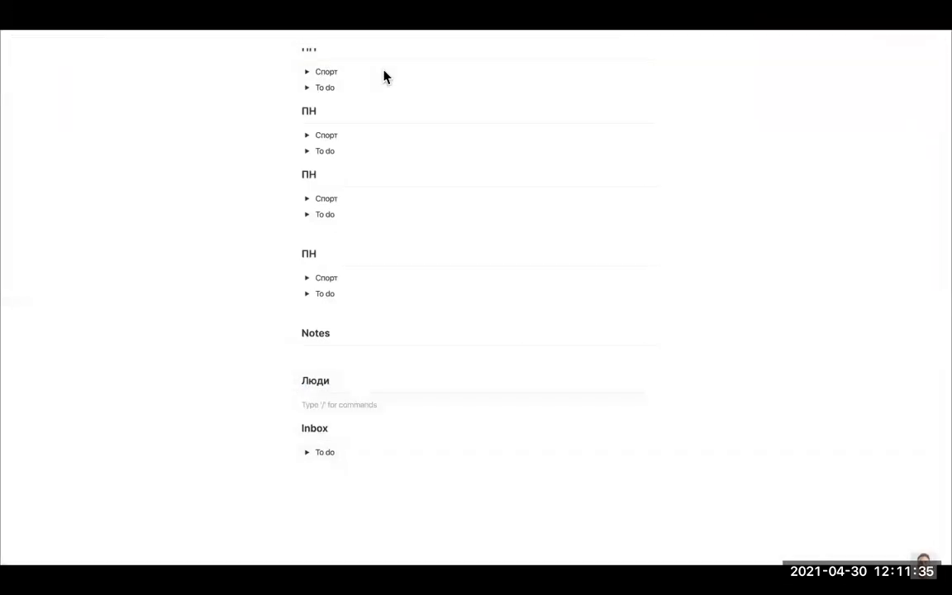
Insert the recently used page emoji in front of the "Notes" heading
{"action": "left_click", "coordinate": [305, 333]}
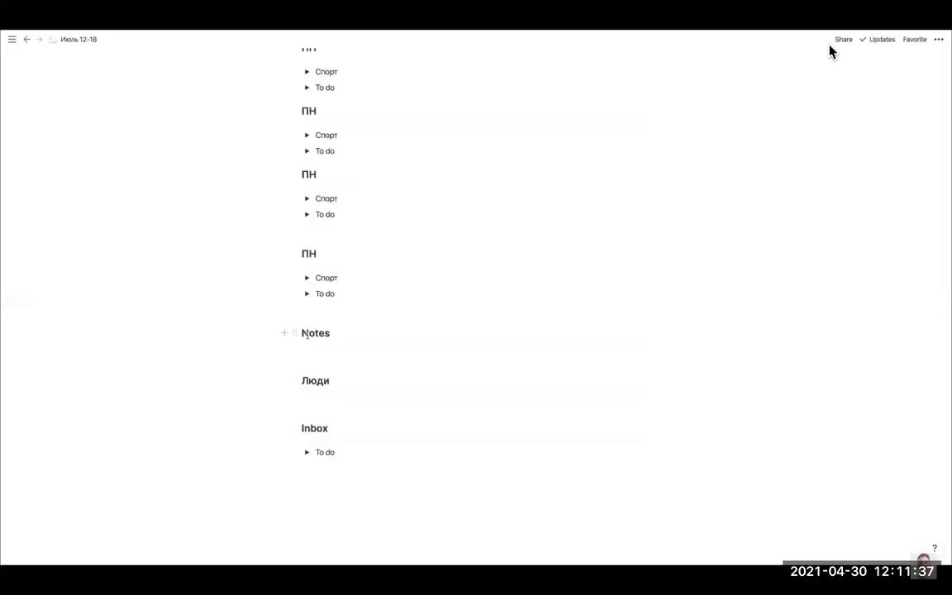
{"action": "left_click", "coordinate": [220, 299]}
{"action": "type", "text": "/"}
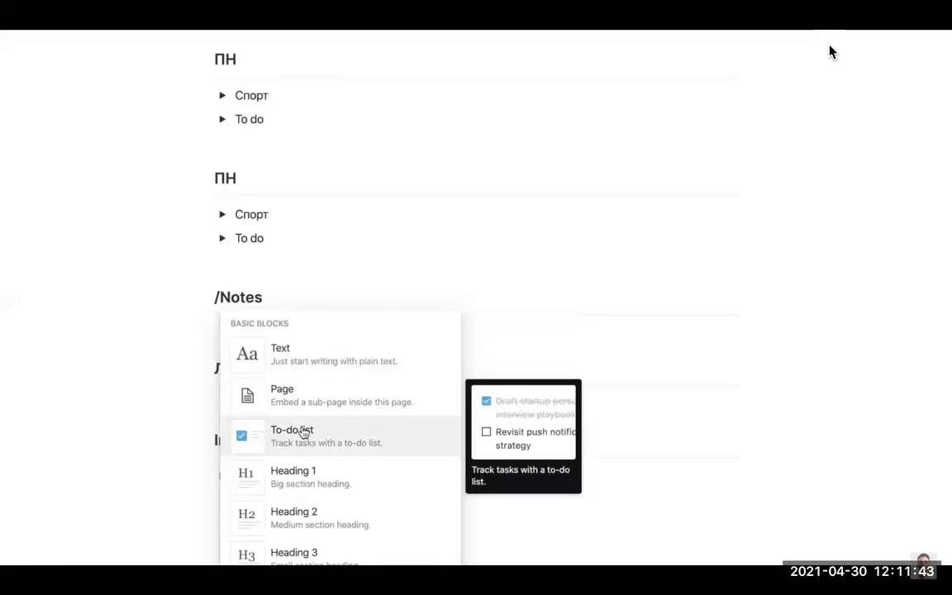
{"action": "type", "text": "emod"}
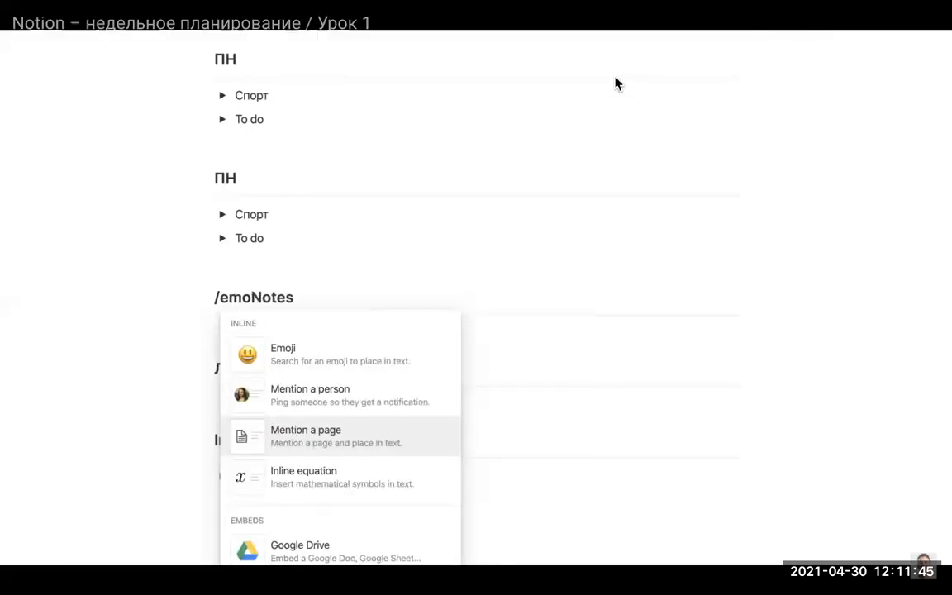
{"action": "key", "text": "BackSpace"}
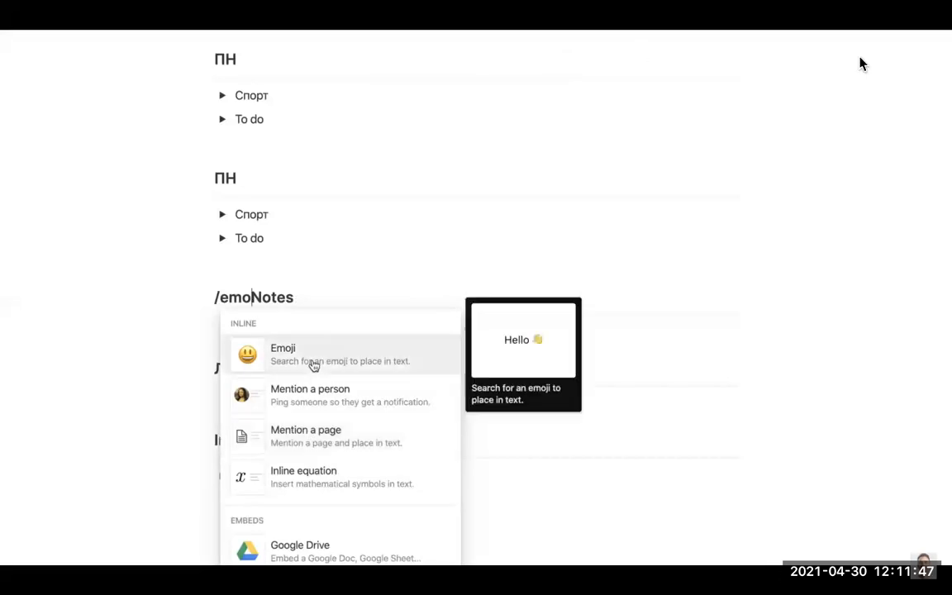
{"action": "left_click", "coordinate": [312, 365]}
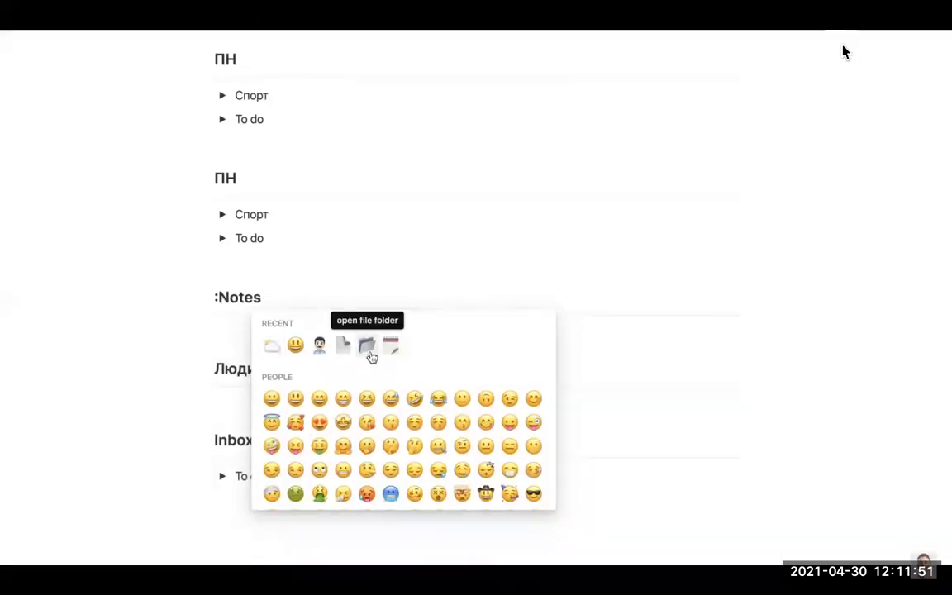
{"action": "left_click", "coordinate": [343, 344]}
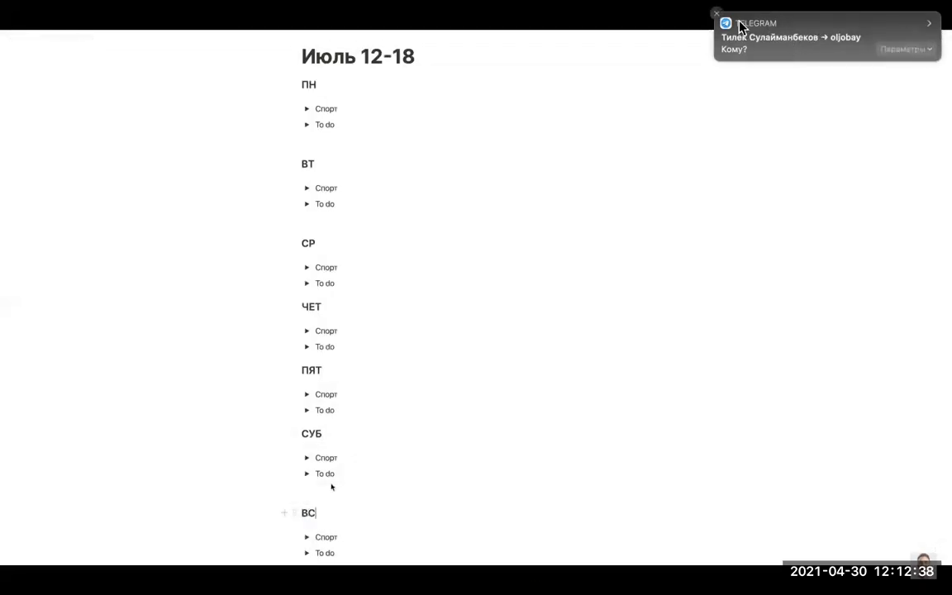
Dismiss the notification and colour the "ЧЕТ" and "ПЯТ" headings Purple
{"action": "left_click", "coordinate": [716, 15]}
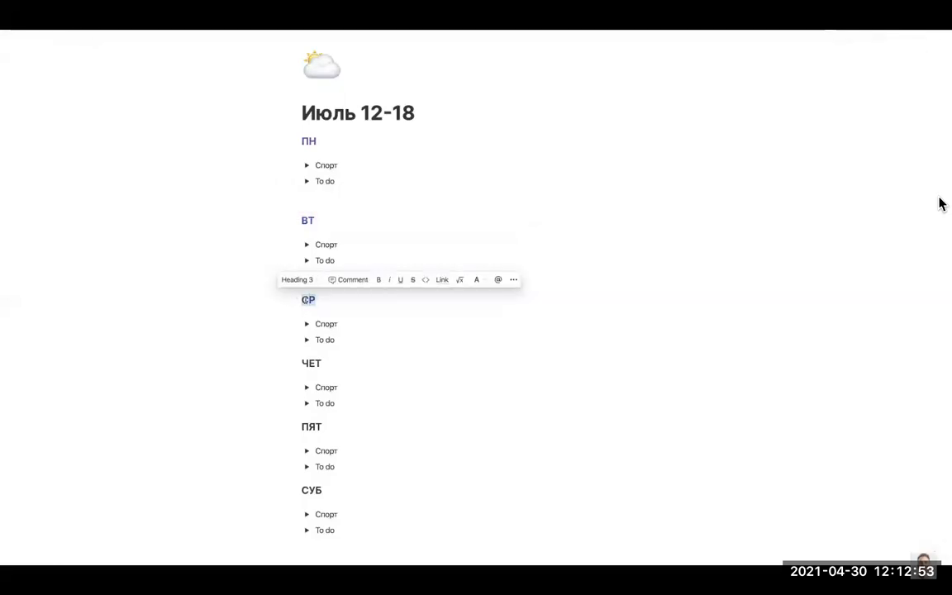
{"action": "double_click", "coordinate": [316, 363]}
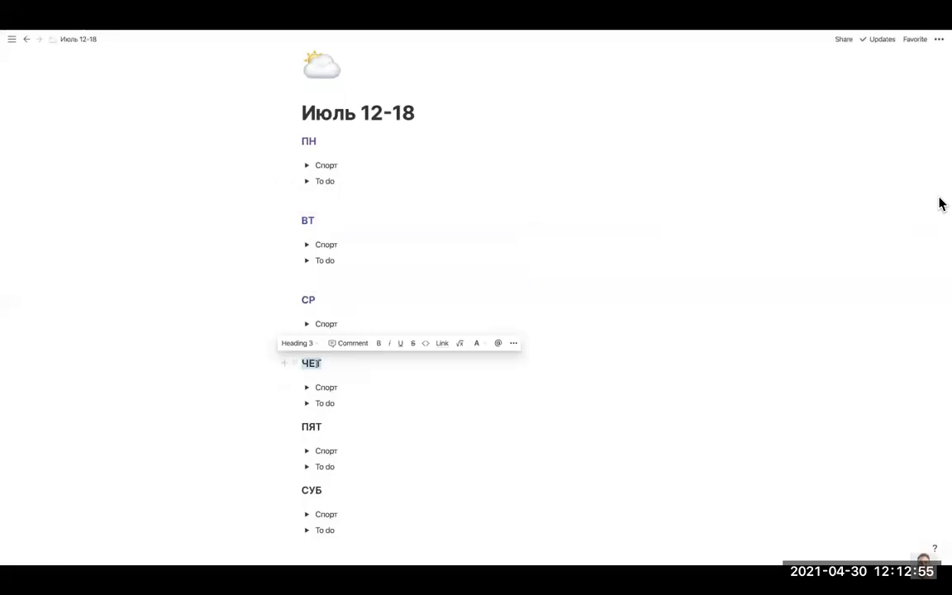
{"action": "left_click", "coordinate": [477, 343]}
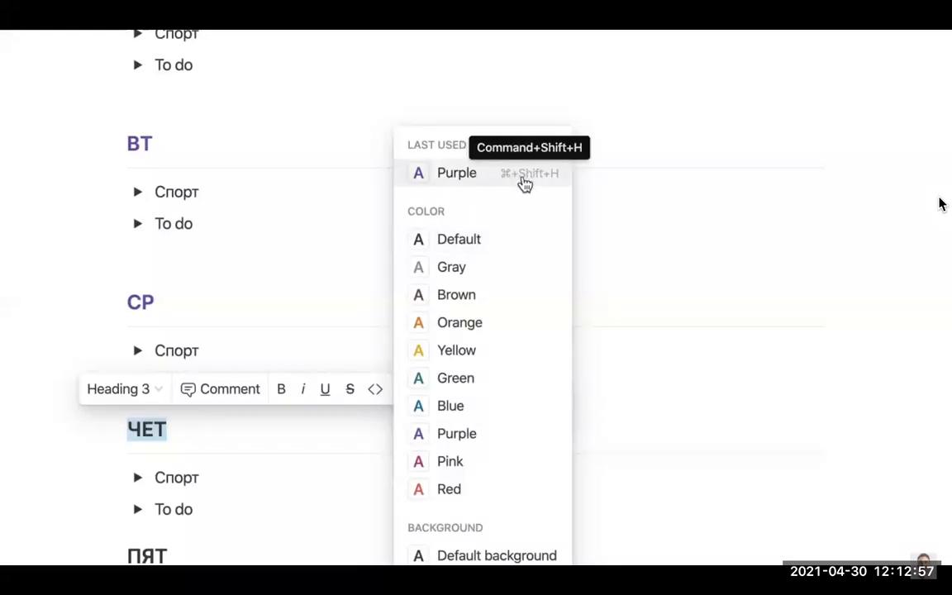
{"action": "left_click", "coordinate": [517, 176]}
{"action": "scroll", "coordinate": [181, 512], "scroll_direction": "down", "scroll_amount": 2}
{"action": "double_click", "coordinate": [143, 477]}
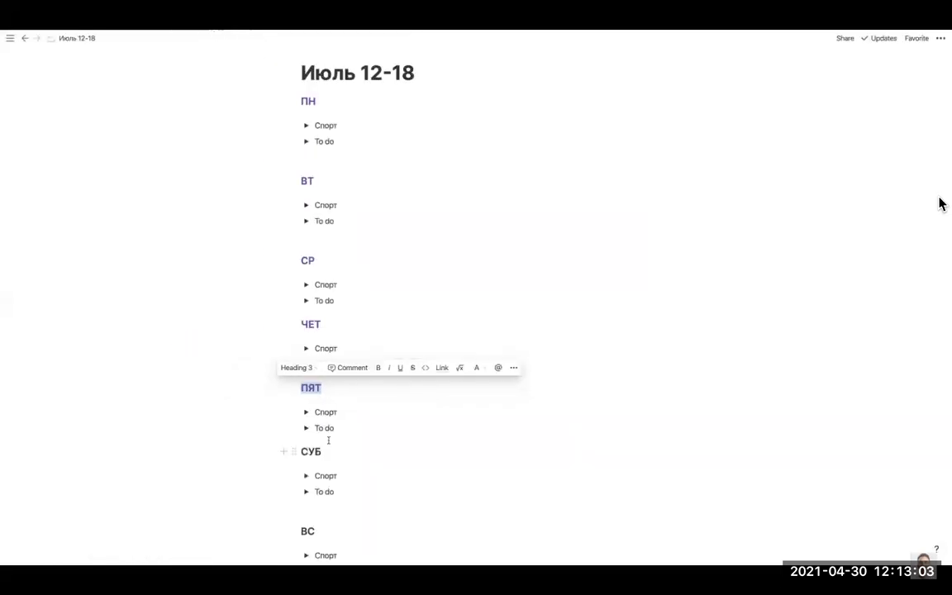
Colour the weekend headings "СУБ" and "ВС" Green
{"action": "scroll", "coordinate": [328, 440], "scroll_direction": "down", "scroll_amount": 2}
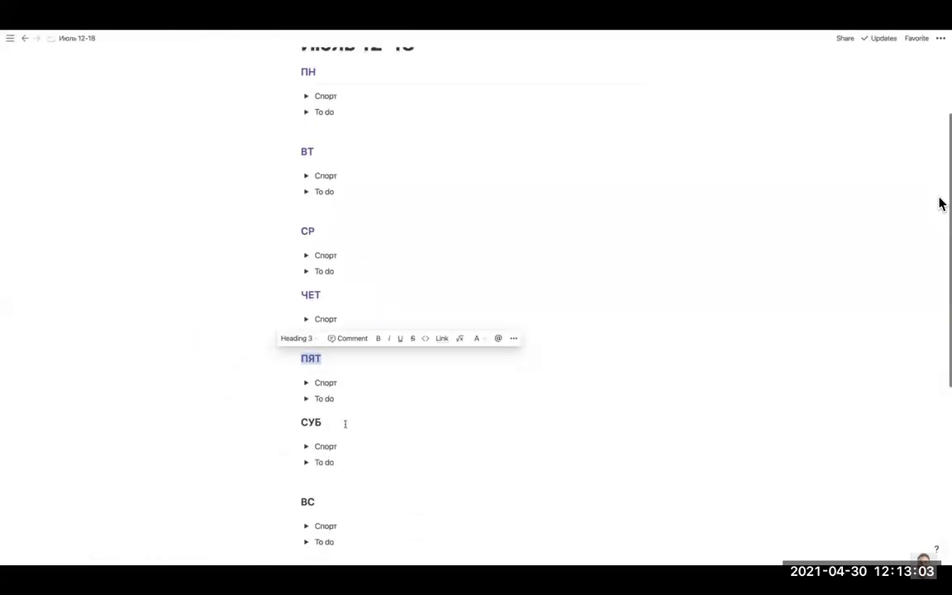
{"action": "double_click", "coordinate": [310, 398]}
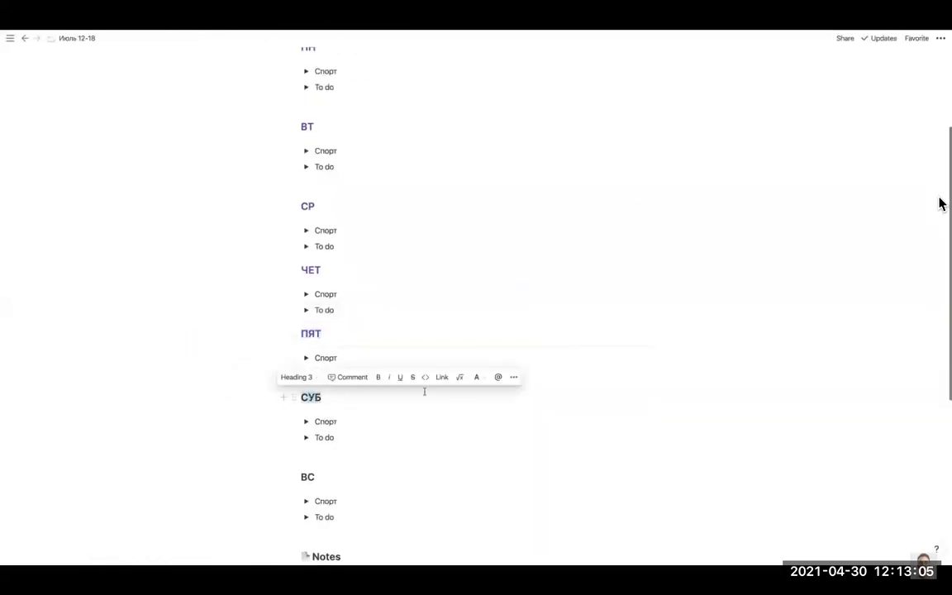
{"action": "left_click", "coordinate": [477, 377]}
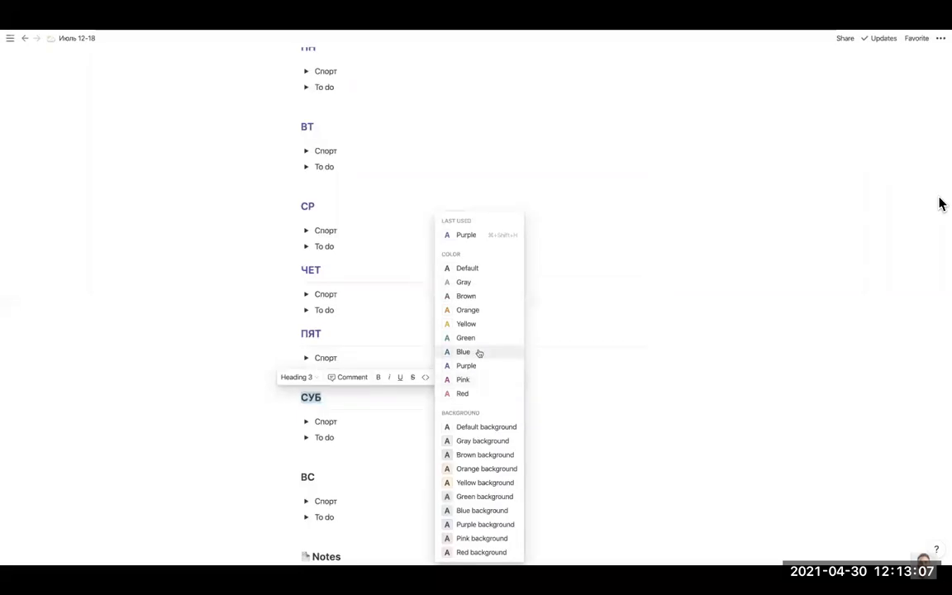
{"action": "left_click", "coordinate": [466, 338]}
{"action": "double_click", "coordinate": [308, 477]}
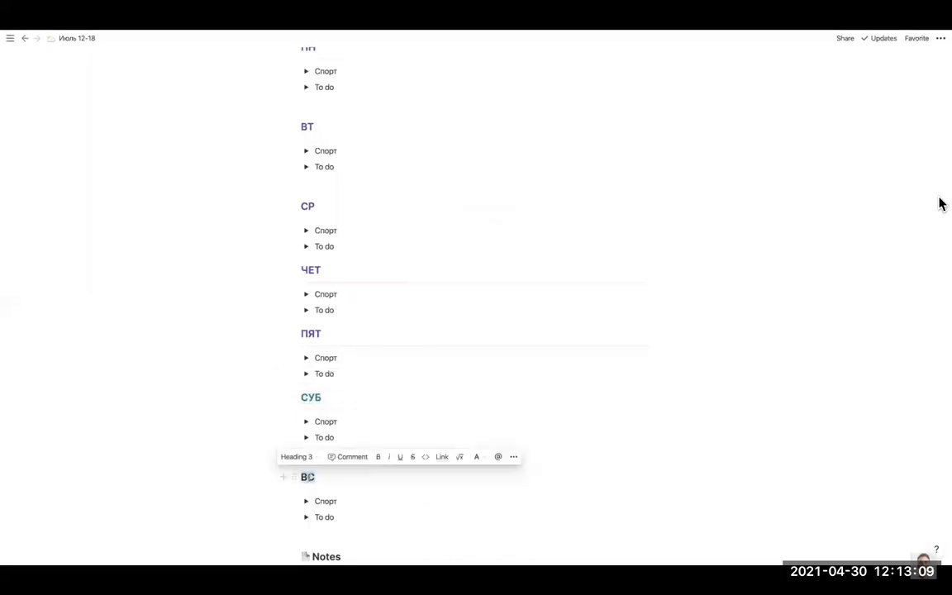
{"action": "left_click", "coordinate": [476, 457]}
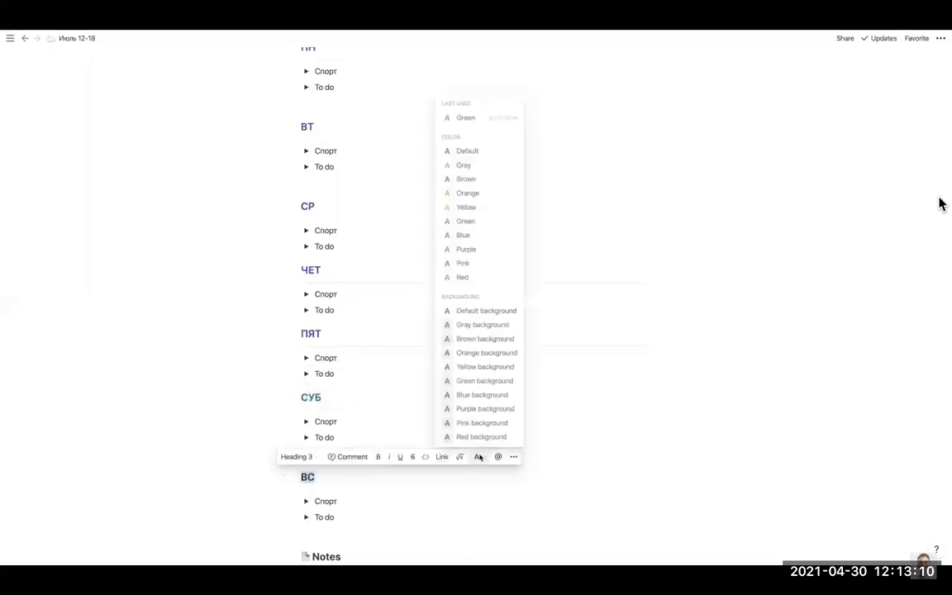
{"action": "left_click", "coordinate": [467, 223]}
{"action": "scroll", "coordinate": [416, 348], "scroll_direction": "down", "scroll_amount": 4}
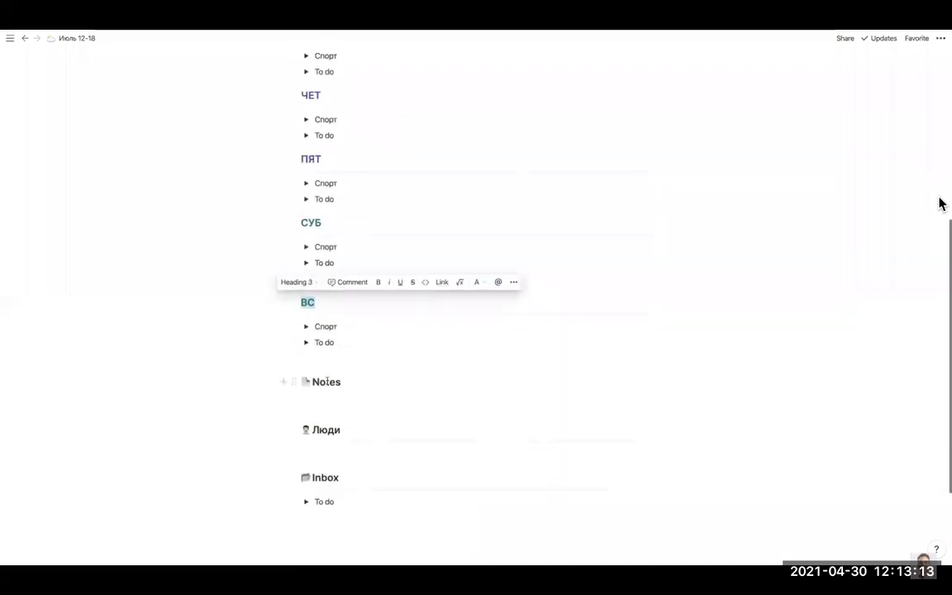
Colour the "Notes", "Люди" and "Inbox" headings Pink
{"action": "double_click", "coordinate": [327, 382]}
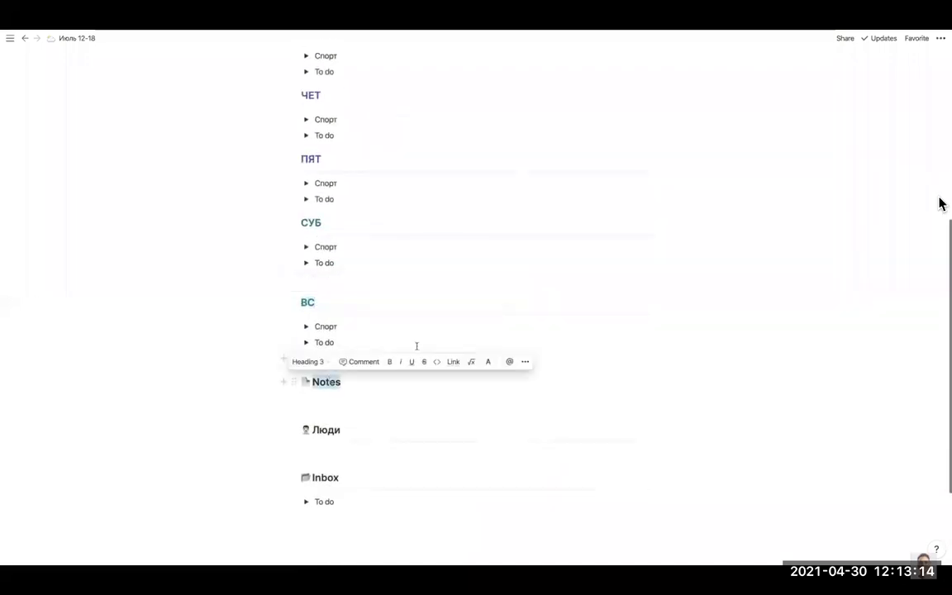
{"action": "left_click", "coordinate": [488, 361]}
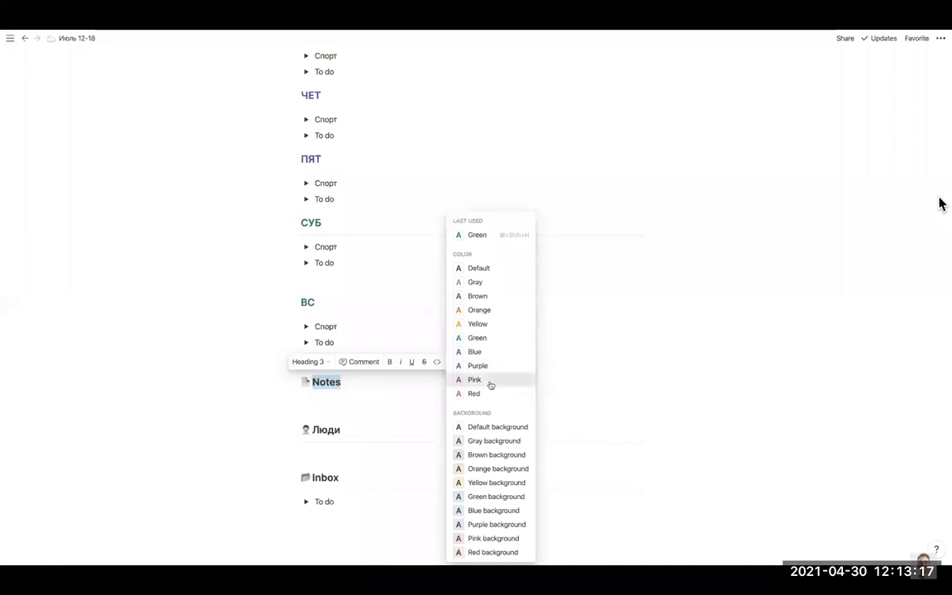
{"action": "left_click", "coordinate": [474, 380]}
{"action": "double_click", "coordinate": [324, 429]}
{"action": "left_click", "coordinate": [488, 409]}
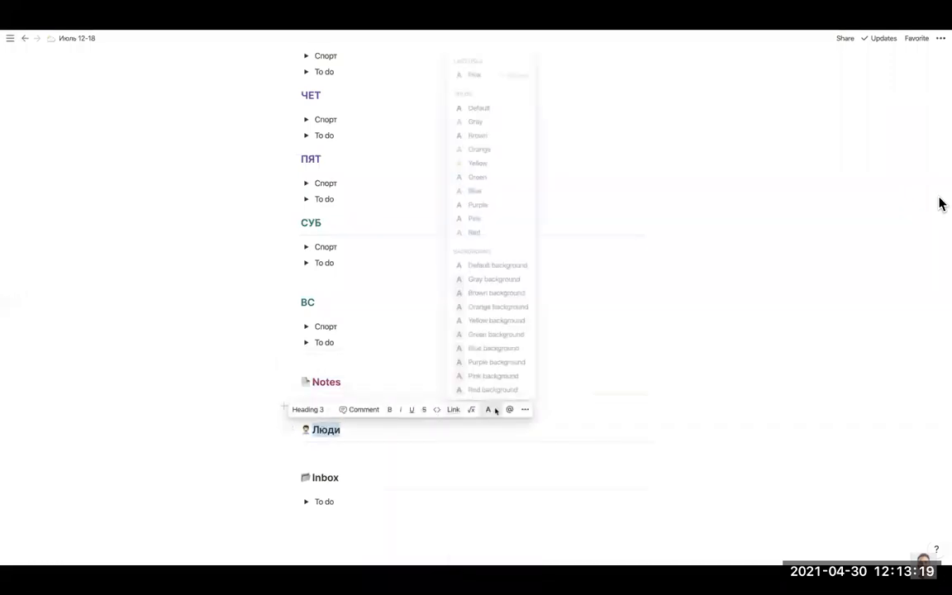
{"action": "left_click", "coordinate": [483, 218]}
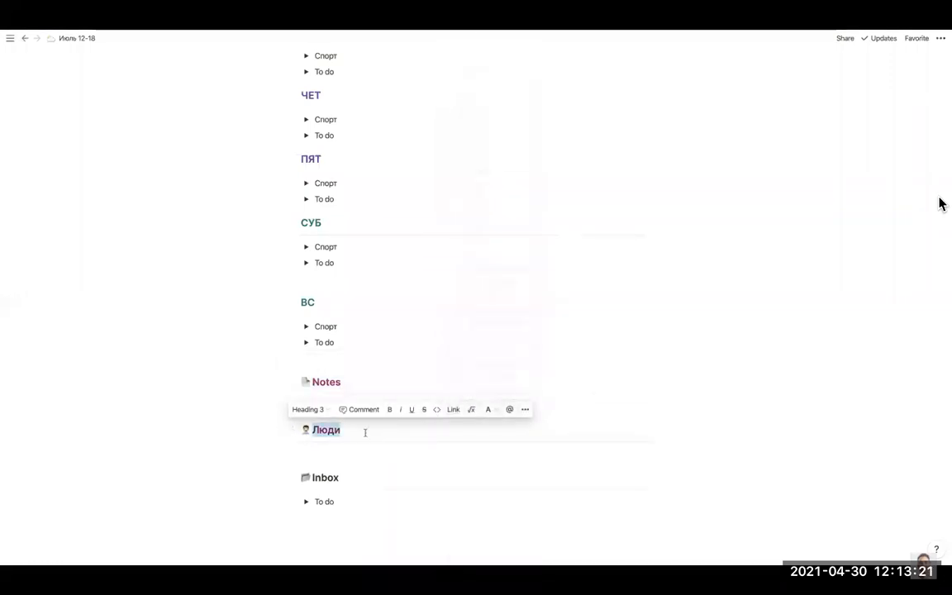
{"action": "double_click", "coordinate": [325, 478]}
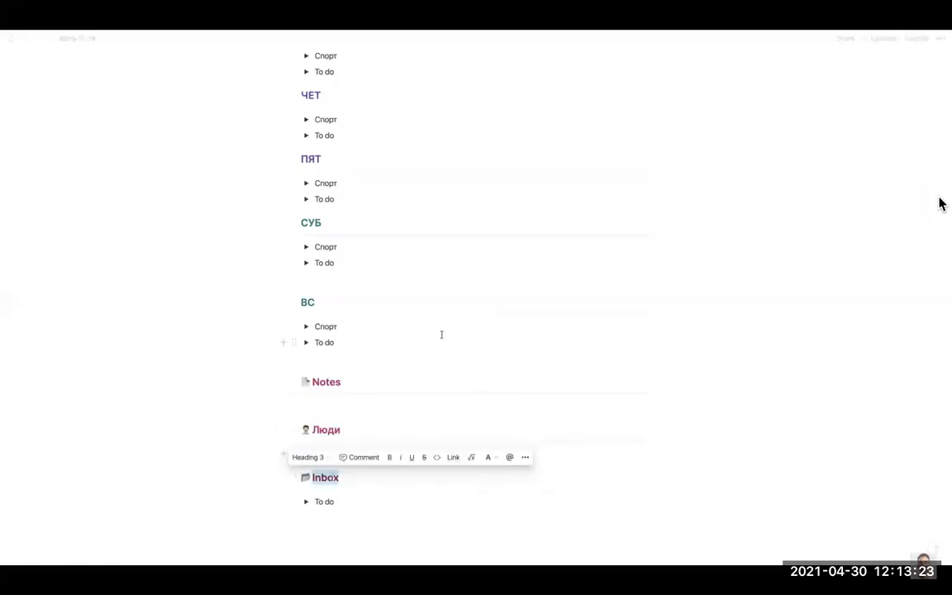
Move the "ВТ" section into a column beside "ПН", keeping the "ПН" divider and toggles under their own heading
{"action": "scroll", "coordinate": [939, 204], "scroll_direction": "up", "scroll_amount": 10}
{"action": "scroll", "coordinate": [939, 204], "scroll_direction": "up", "scroll_amount": 2}
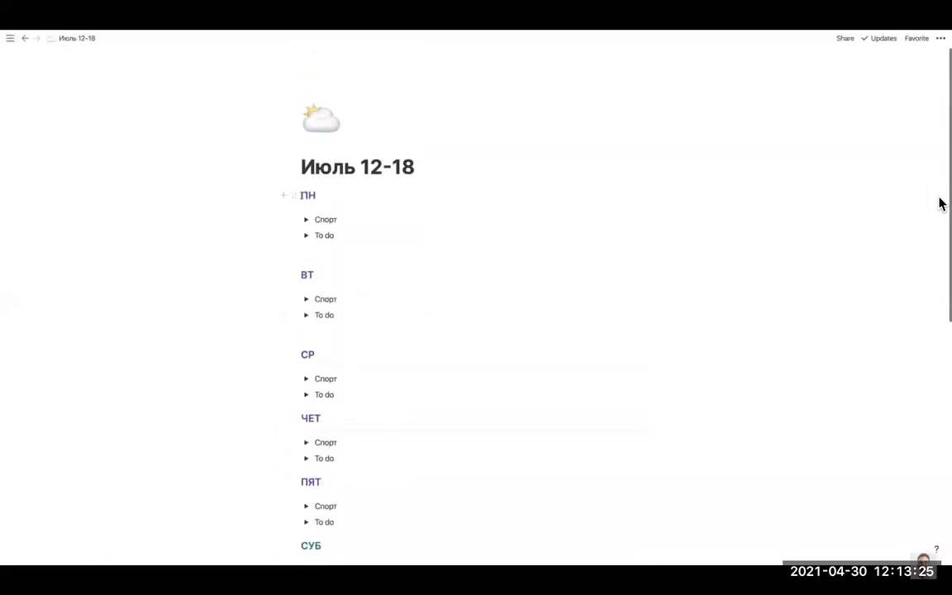
{"action": "left_click_drag", "start_coordinate": [337, 304], "coordinate": [349, 315]}
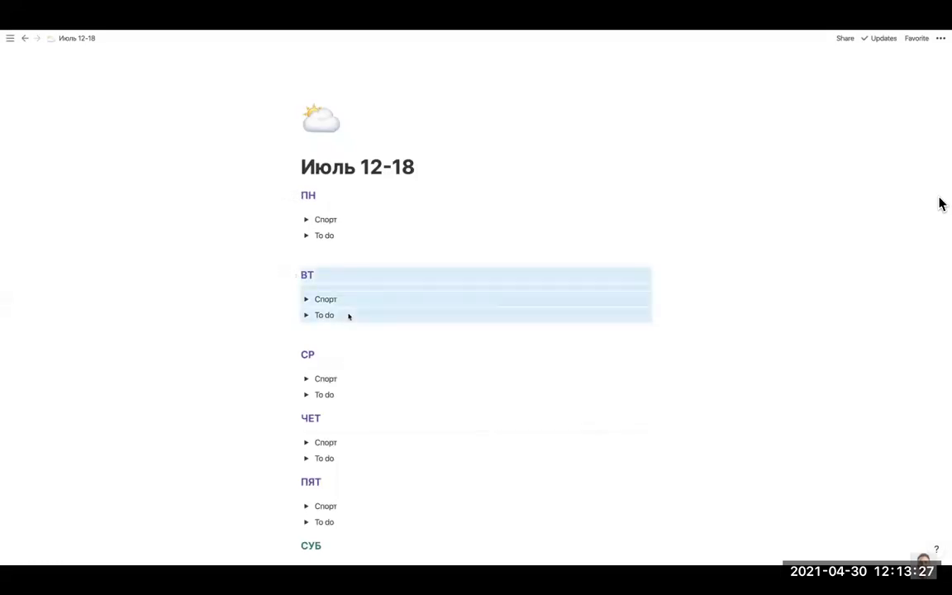
{"action": "left_click_drag", "start_coordinate": [340, 273], "coordinate": [660, 195]}
{"action": "left_click_drag", "start_coordinate": [339, 289], "coordinate": [300, 213]}
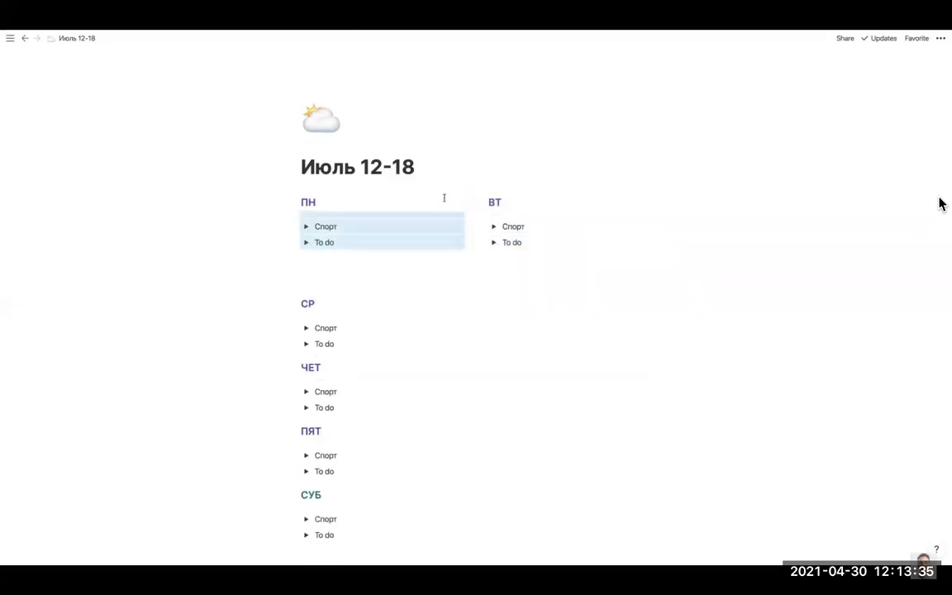
{"action": "mouse_move", "coordinate": [477, 210]}
{"action": "left_mouse_down"}
{"action": "mouse_move", "coordinate": [461, 212]}
{"action": "mouse_move", "coordinate": [479, 212]}
{"action": "left_mouse_up"}
Move the "СР", "ЧЕТ" and "ПЯТ" sections into further columns of the same row after "ВТ"
{"action": "left_click_drag", "start_coordinate": [325, 331], "coordinate": [685, 202]}
{"action": "left_click_drag", "start_coordinate": [349, 344], "coordinate": [668, 212]}
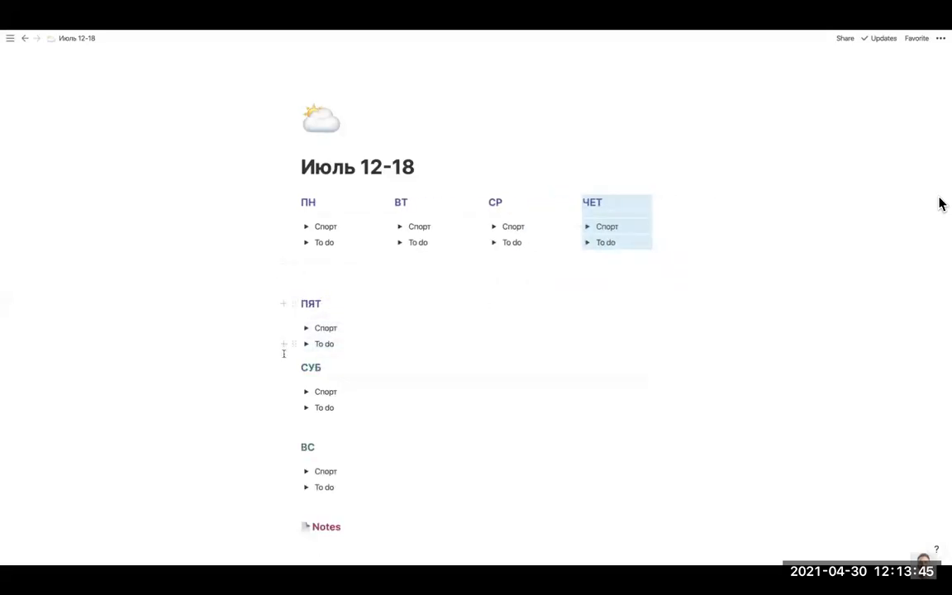
{"action": "left_click_drag", "start_coordinate": [347, 349], "coordinate": [662, 203]}
Arrange "СУБ", "ВС", "Inbox", "Notes" and "Люди" as five side-by-side columns in a second row
{"action": "left_click_drag", "start_coordinate": [356, 421], "coordinate": [660, 305]}
{"action": "left_click_drag", "start_coordinate": [350, 387], "coordinate": [299, 315]}
{"action": "left_click_drag", "start_coordinate": [344, 429], "coordinate": [652, 313]}
{"action": "left_click_drag", "start_coordinate": [348, 425], "coordinate": [659, 314]}
{"action": "left_click_drag", "start_coordinate": [372, 422], "coordinate": [473, 311]}
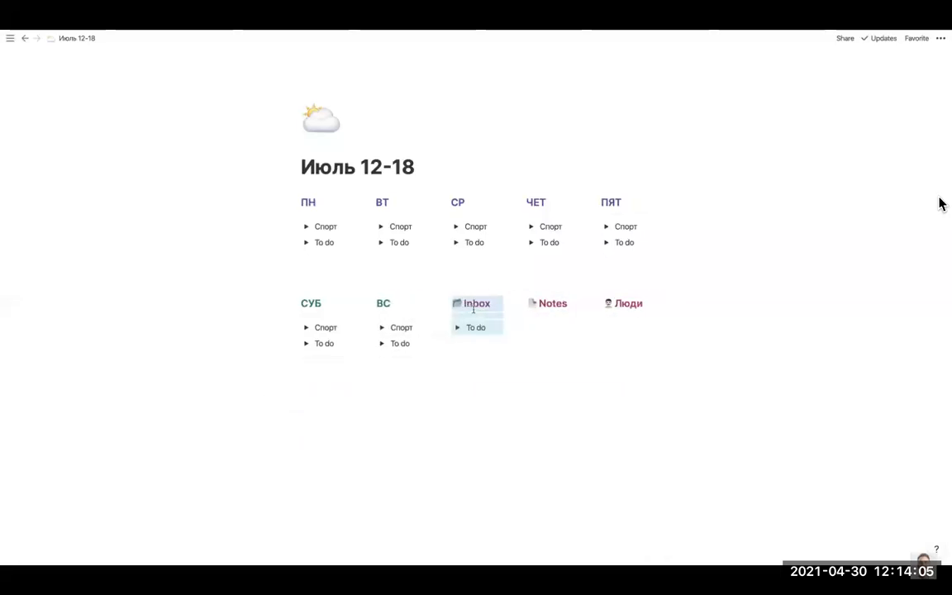
{"action": "left_click", "coordinate": [522, 369]}
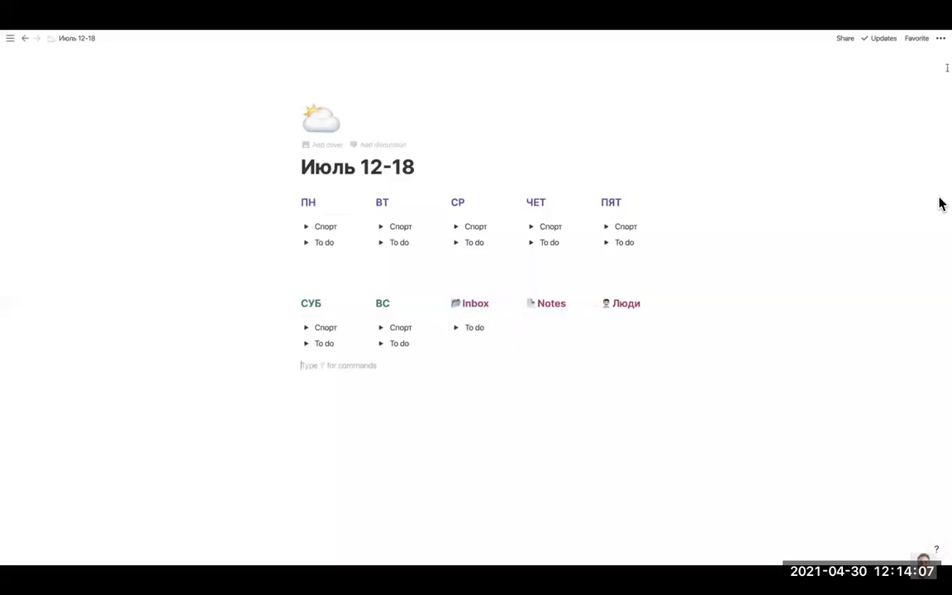
Set the page to full width, trying the small text option and switching it back off
{"action": "left_click", "coordinate": [942, 40]}
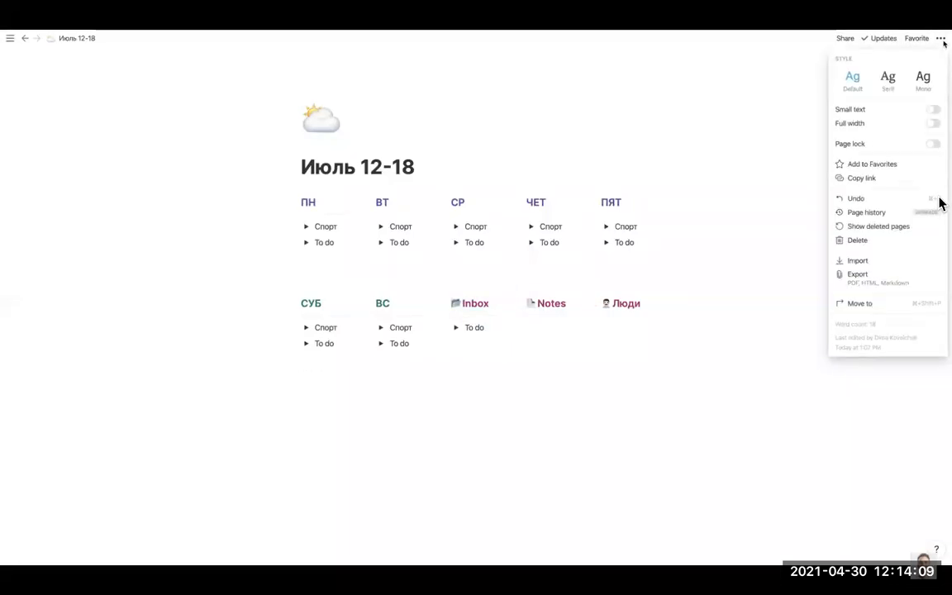
{"action": "left_click", "coordinate": [933, 123]}
{"action": "left_click", "coordinate": [932, 110]}
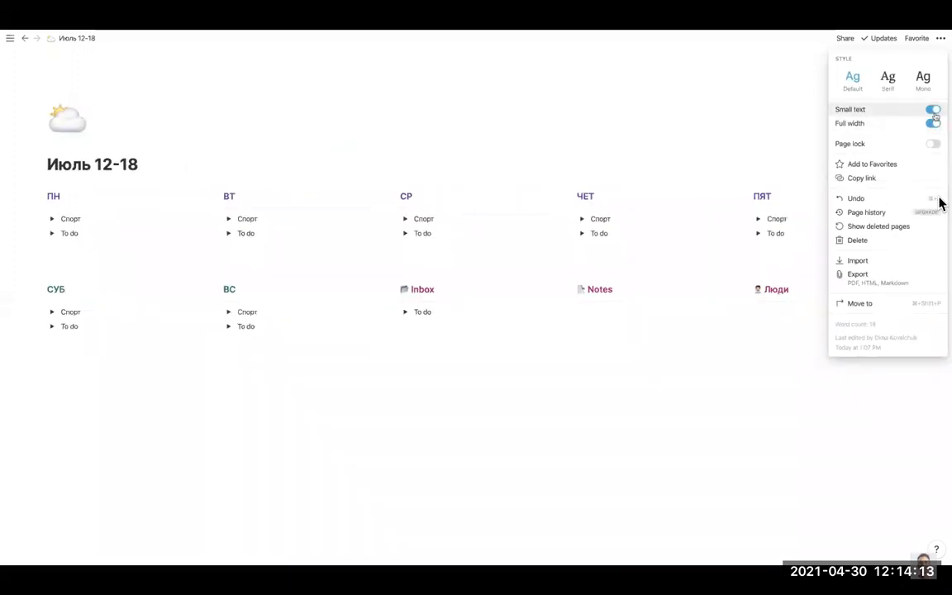
{"action": "left_click", "coordinate": [932, 109]}
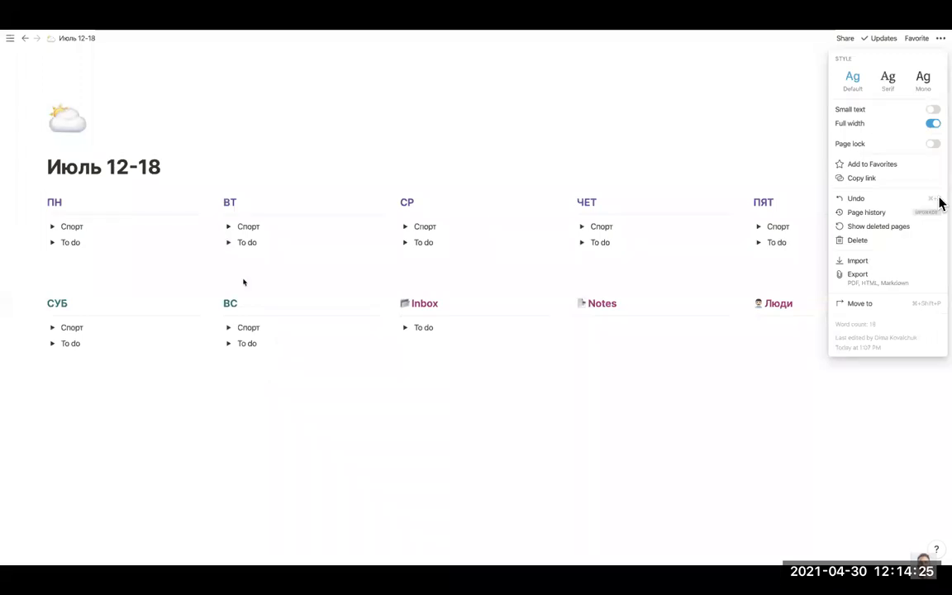
Expand the To do toggle under "ПН" and replace its placeholder task with "Летучка IT"
{"action": "left_click", "coordinate": [52, 243]}
{"action": "left_click", "coordinate": [52, 243]}
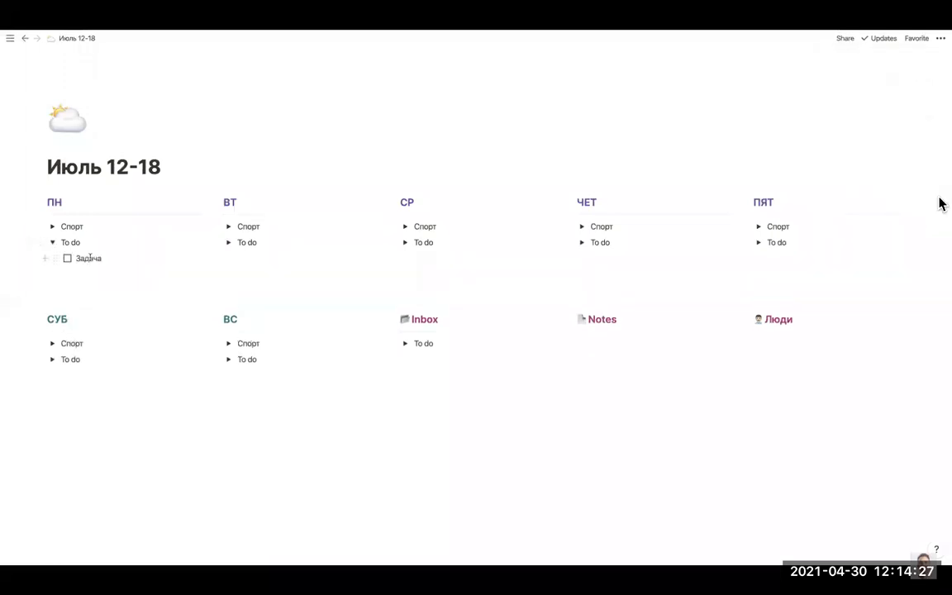
{"action": "double_click", "coordinate": [89, 259]}
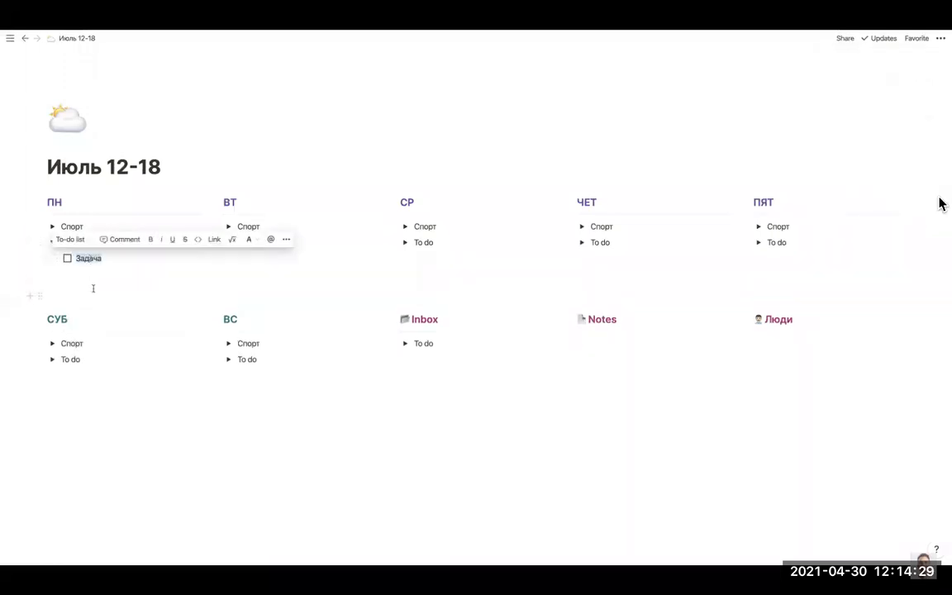
{"action": "type", "text": "Летучка IT"}
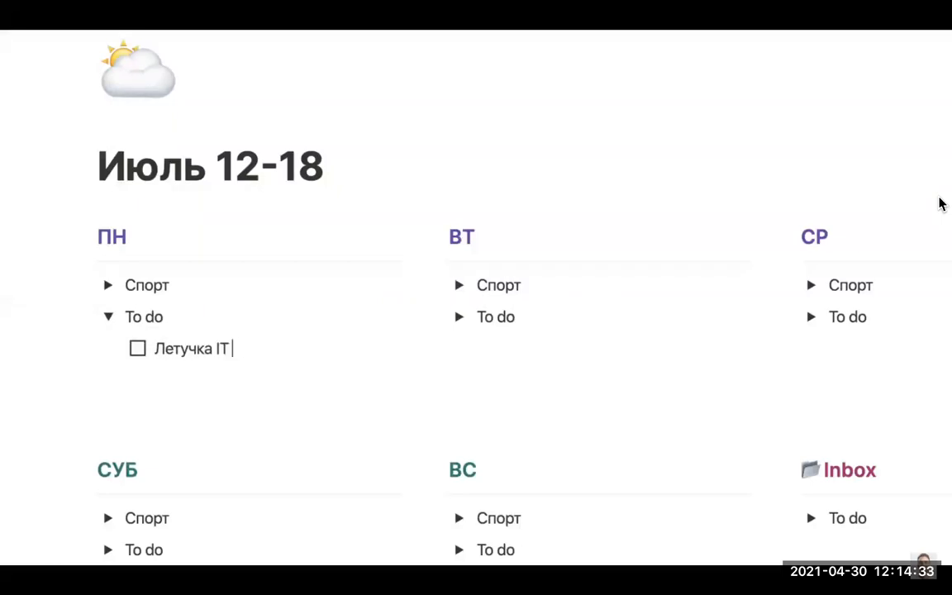
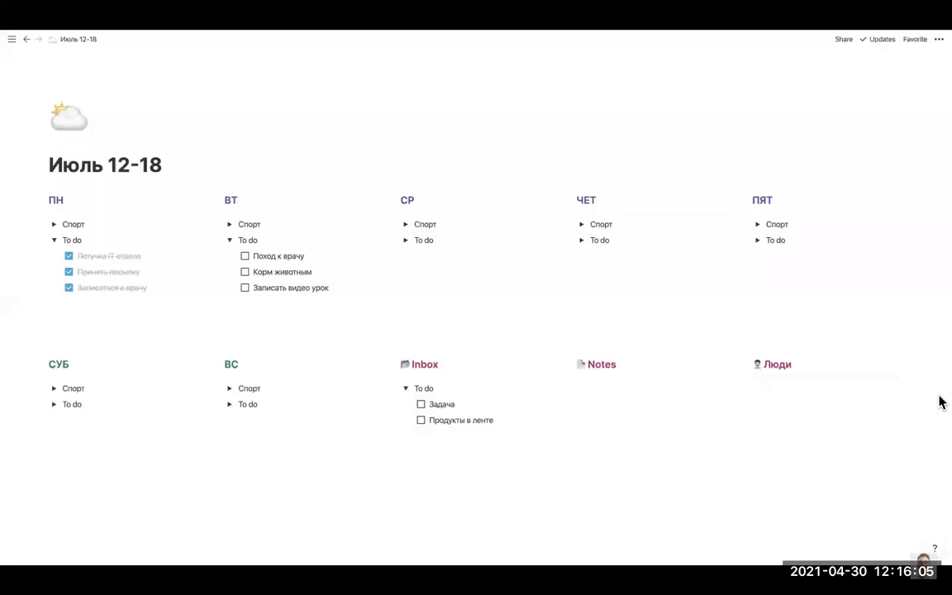
In the Inbox To do list, replace the placeholder with "Заказать воду" and add "Отправить показания счетчиков" and a task for buying a birthday present
{"action": "double_click", "coordinate": [442, 404]}
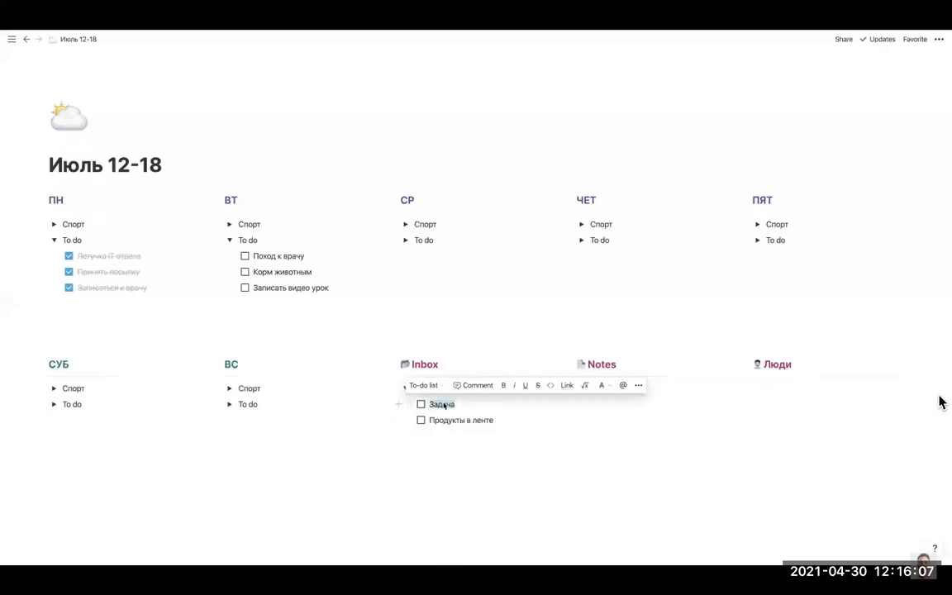
{"action": "type", "text": "Заказать воду"}
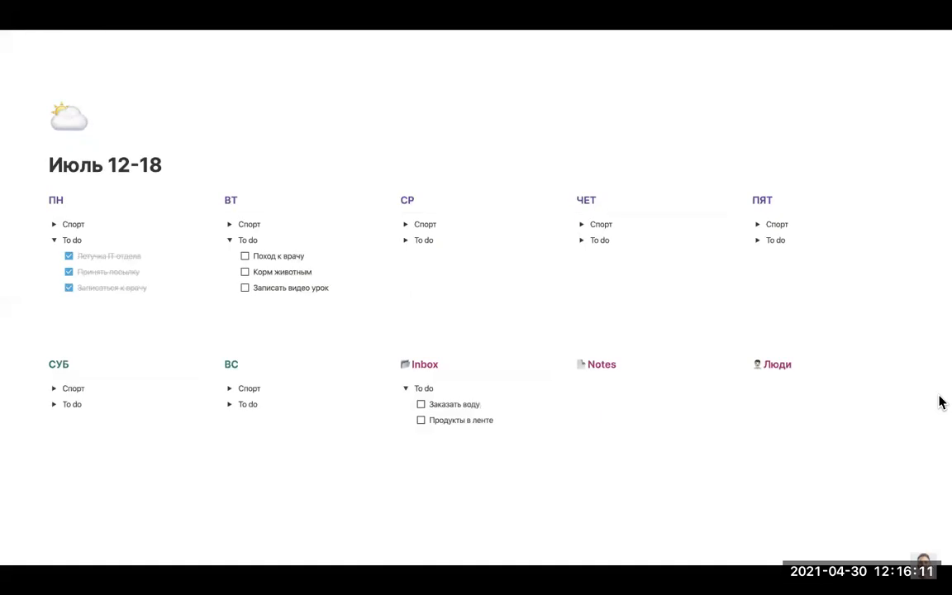
{"action": "key", "text": "Return"}
{"action": "type", "text": "Отправить показания ччетчиков"}
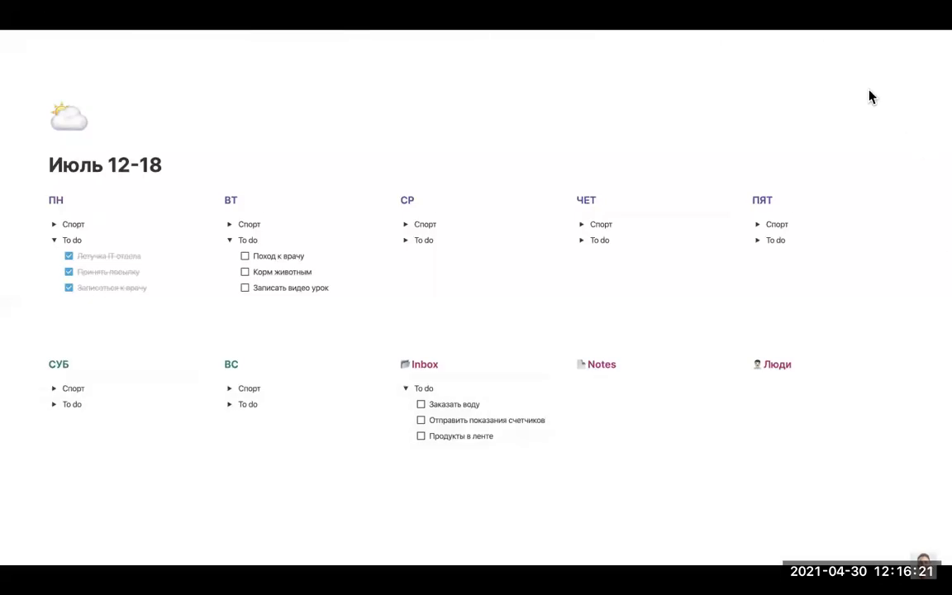
{"action": "key", "text": "Return"}
{"action": "type", "text": "Купить подарок Вове на ДР"}
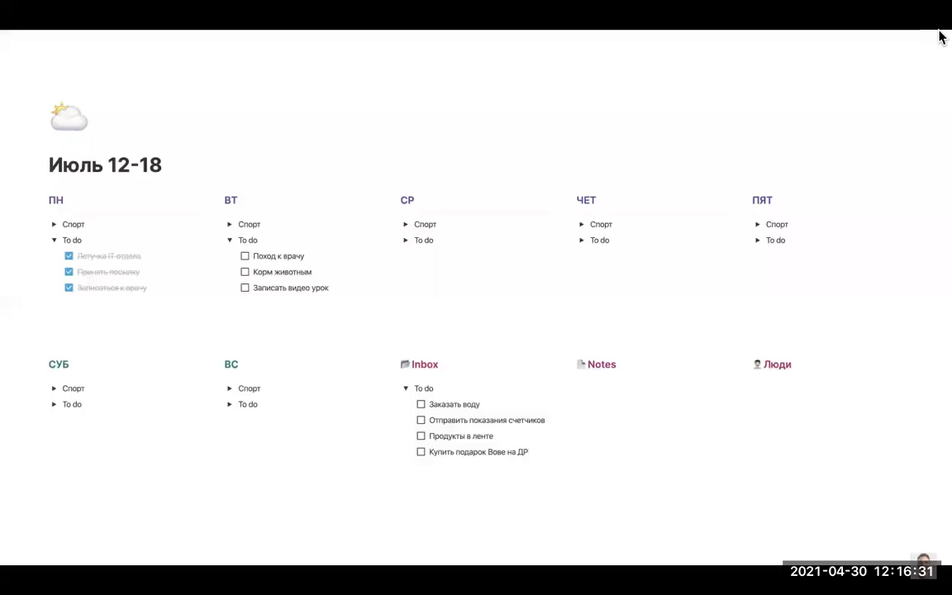
Move the birthday present task and "Заказать воду" from Inbox into the To do toggle under "СР"
{"action": "left_click_drag", "start_coordinate": [409, 453], "coordinate": [406, 240]}
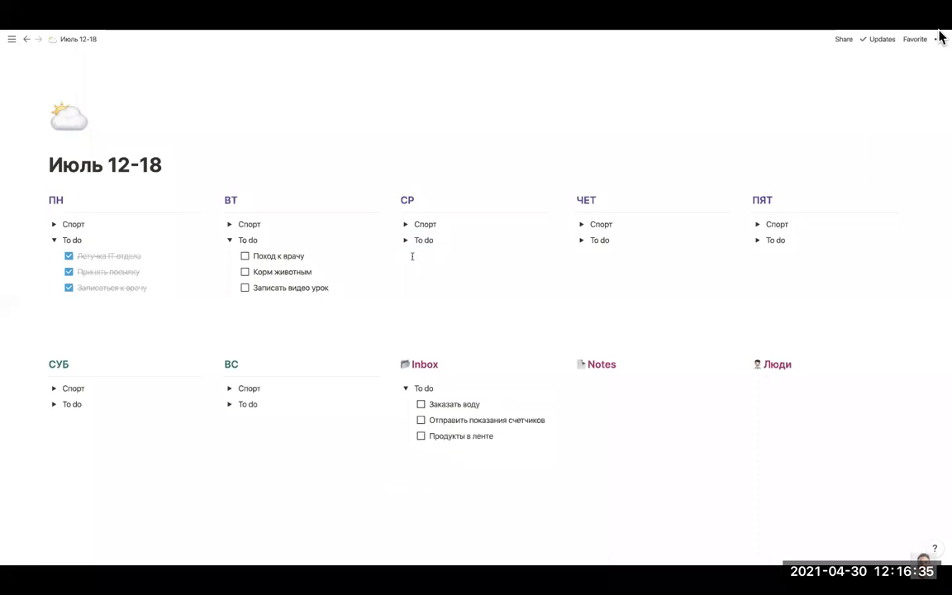
{"action": "left_click", "coordinate": [406, 240]}
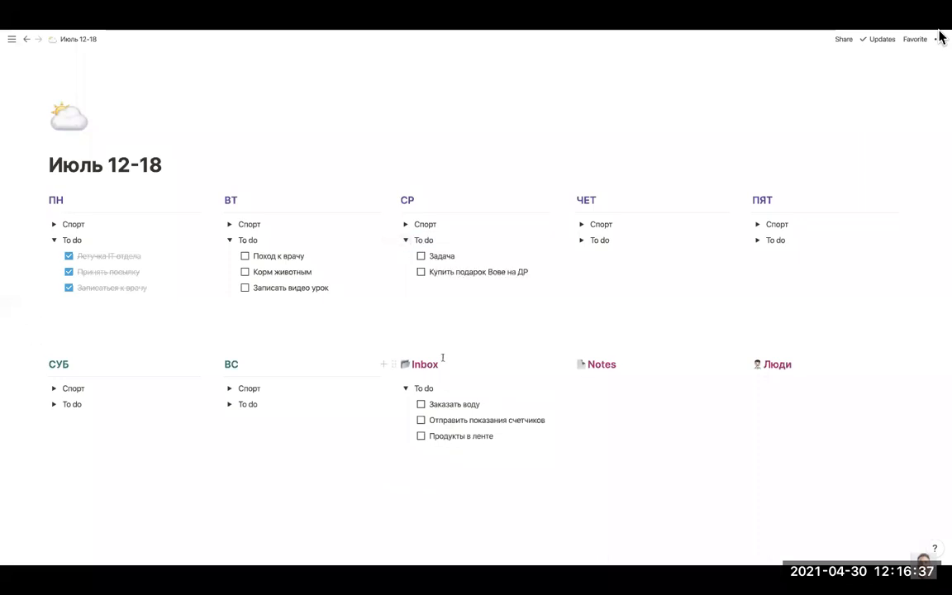
{"action": "left_click_drag", "start_coordinate": [408, 406], "coordinate": [420, 284]}
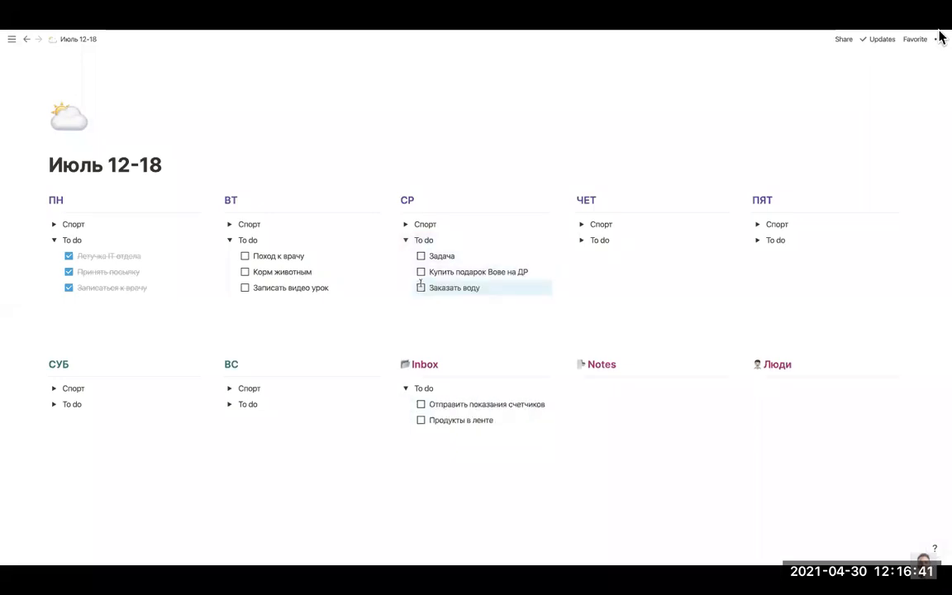
Move "Продукты в ленте" and "Отправить показания счетчиков" from Inbox into the To do toggle under "ЧЕТ"
{"action": "left_click_drag", "start_coordinate": [403, 420], "coordinate": [587, 245]}
{"action": "left_click", "coordinate": [582, 239]}
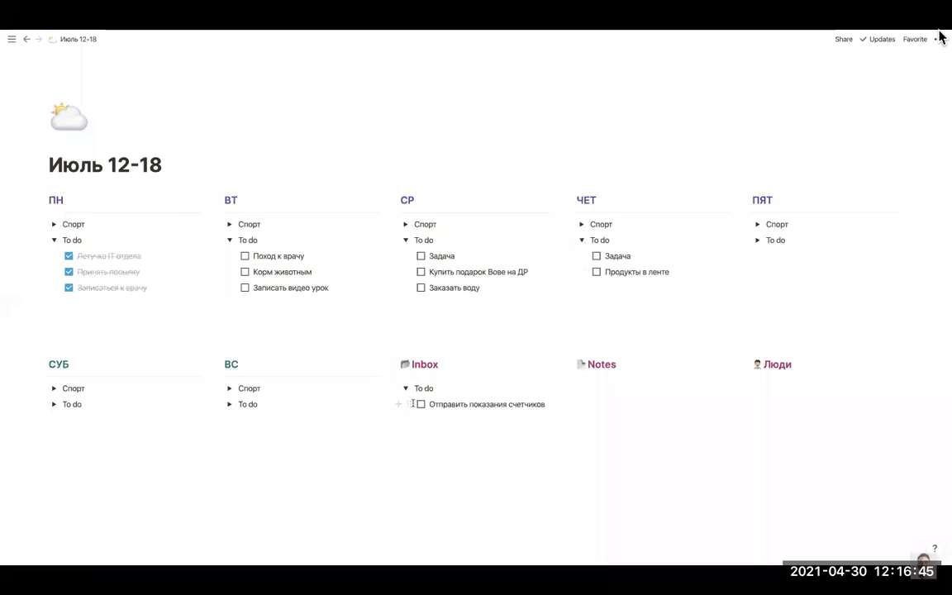
{"action": "left_click_drag", "start_coordinate": [411, 404], "coordinate": [606, 286]}
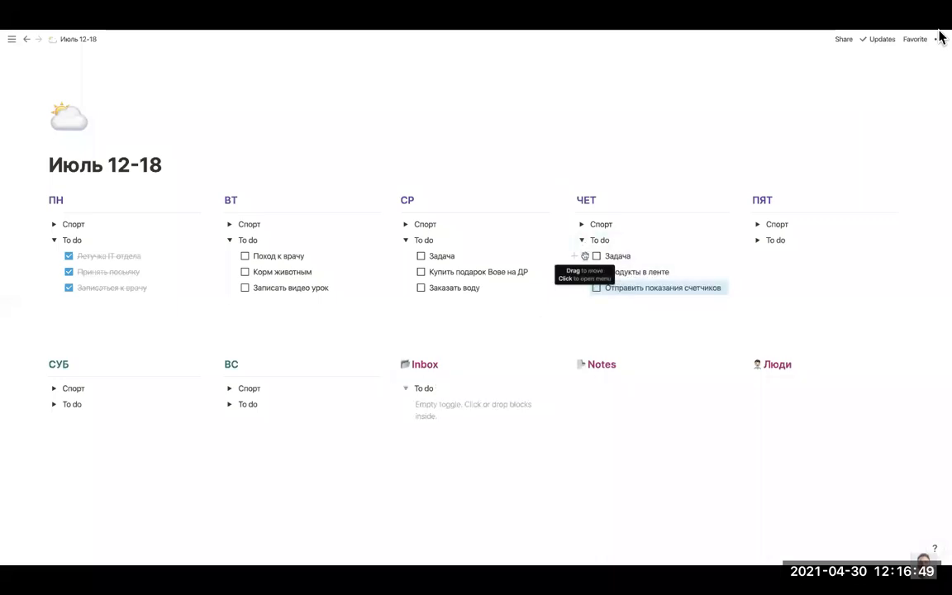
Delete the placeholder "Задача" items from the To do lists under "ЧЕТ" and "СР"
{"action": "left_click", "coordinate": [584, 257]}
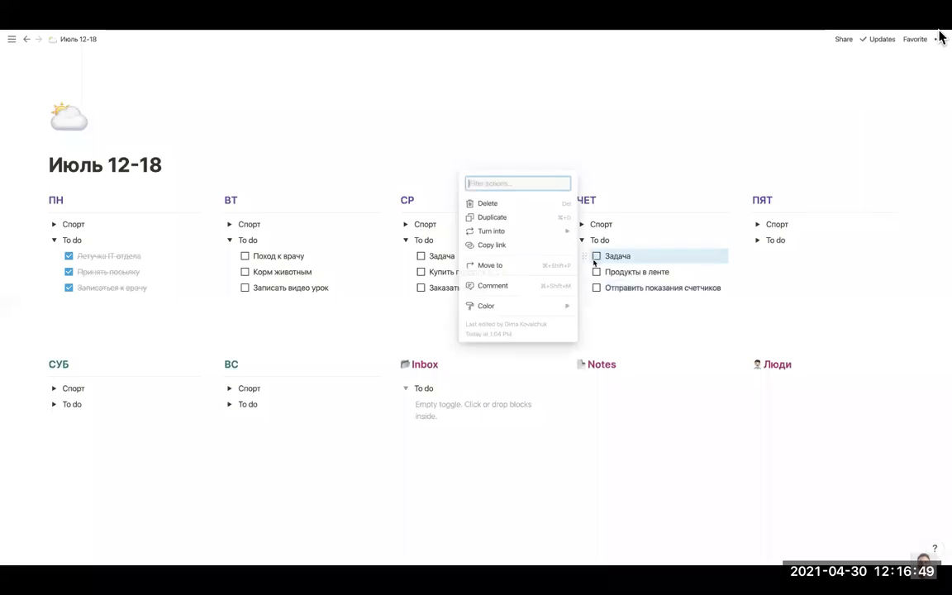
{"action": "left_click", "coordinate": [516, 204]}
{"action": "left_click", "coordinate": [411, 256]}
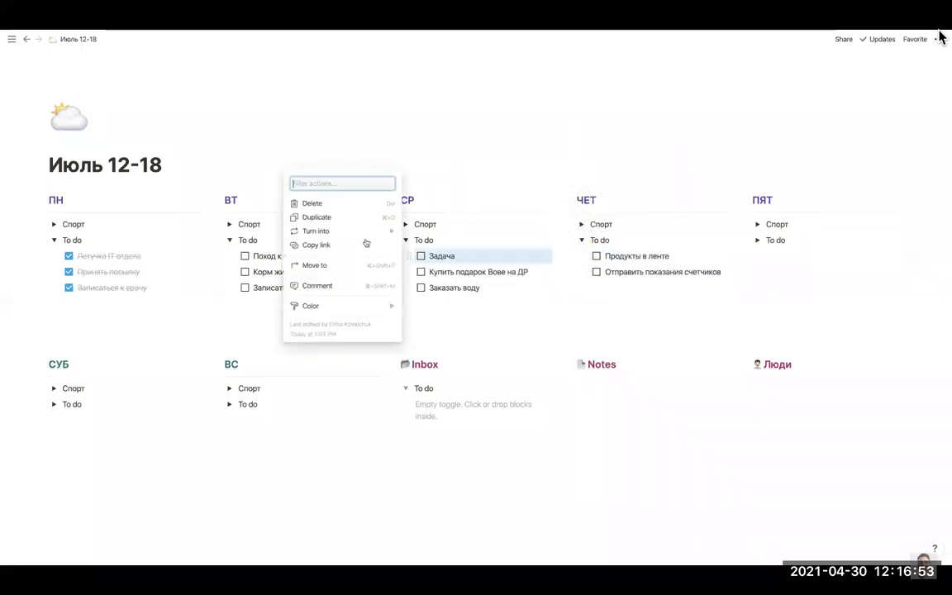
{"action": "left_click", "coordinate": [336, 204]}
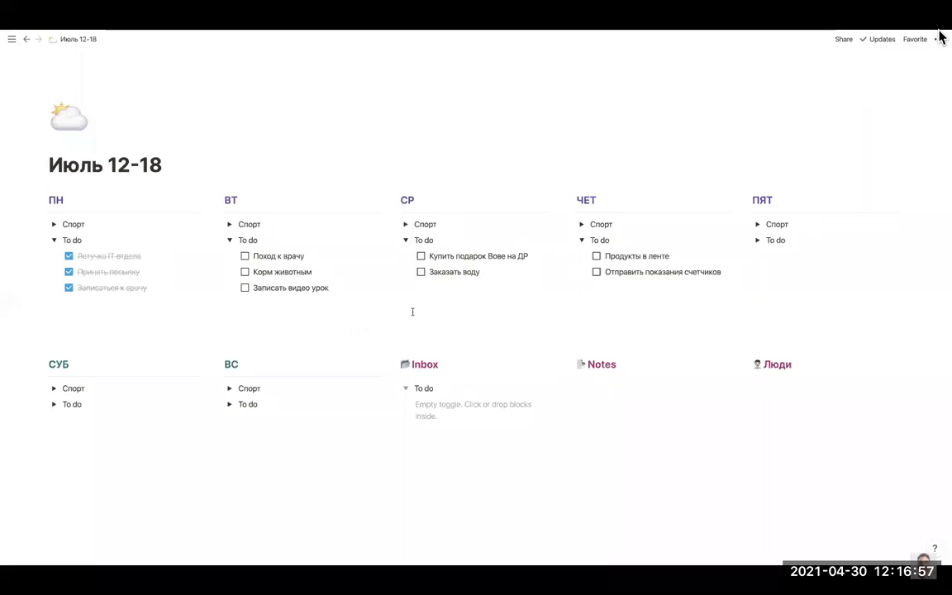
Mark "Поход к врачу" and "Корм животным" under "ВТ" as done
{"action": "left_click", "coordinate": [245, 256]}
{"action": "left_click", "coordinate": [244, 272]}
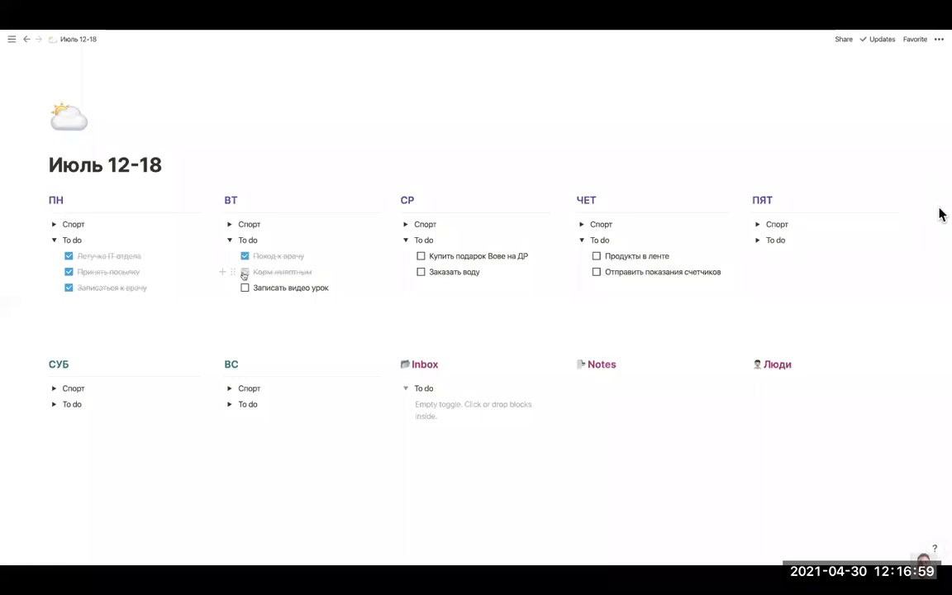
Add "Написать вопросы к интервью" inside the Inbox To do toggle and turn it into a to-do item
{"action": "left_click", "coordinate": [417, 406]}
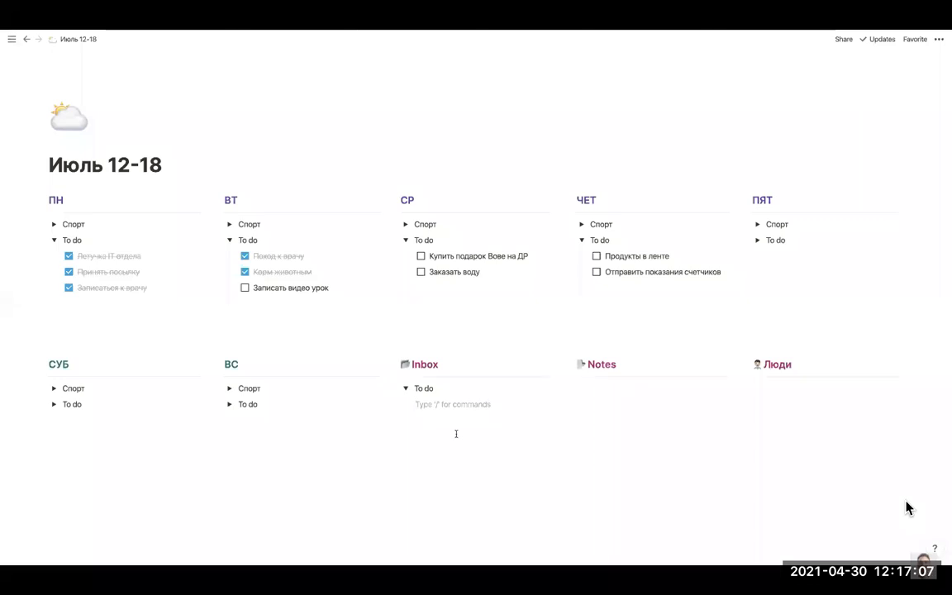
{"action": "type", "text": "Написат"}
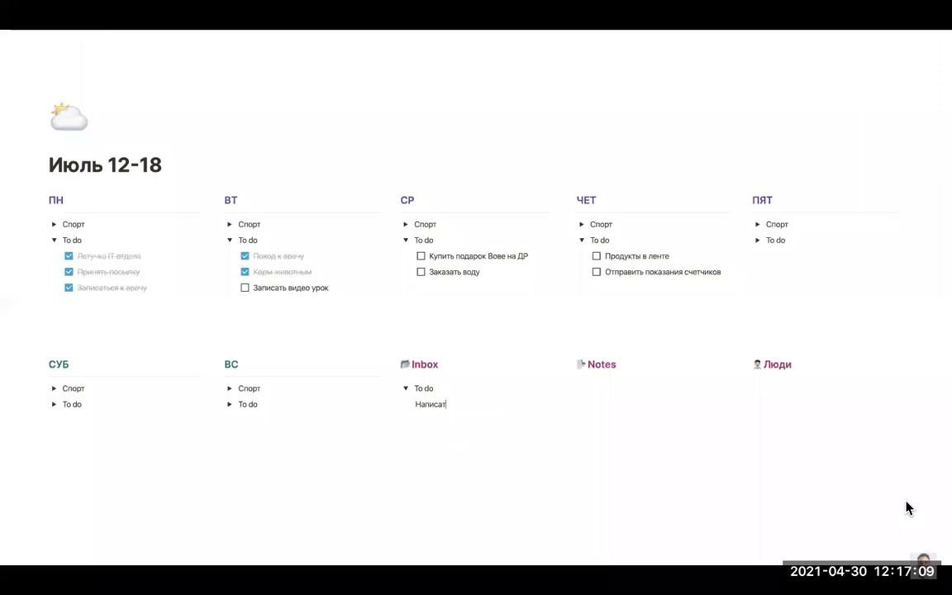
{"action": "type", "text": "ь вопросы к интервью"}
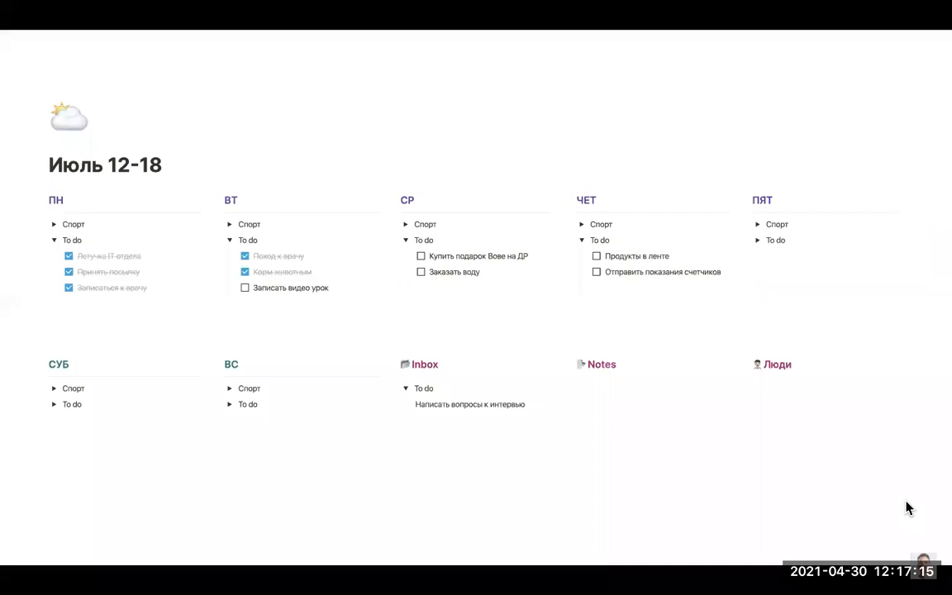
{"action": "left_click", "coordinate": [408, 404]}
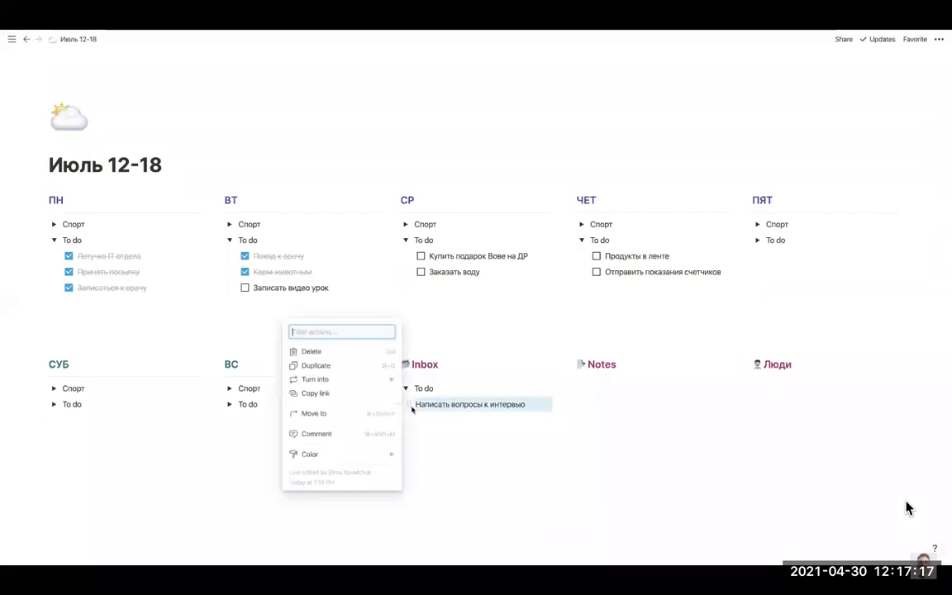
{"action": "mouse_move", "coordinate": [347, 386]}
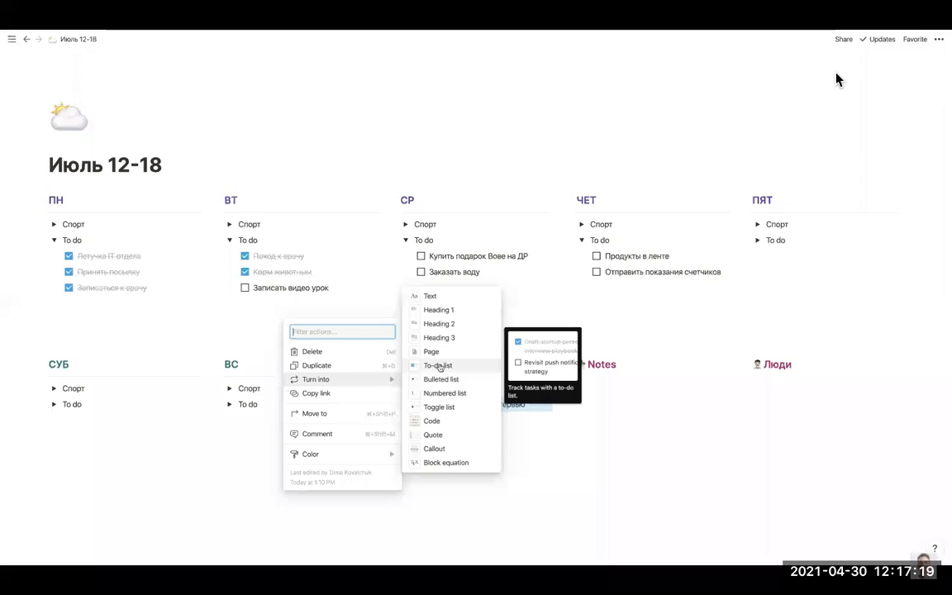
{"action": "left_click", "coordinate": [430, 364]}
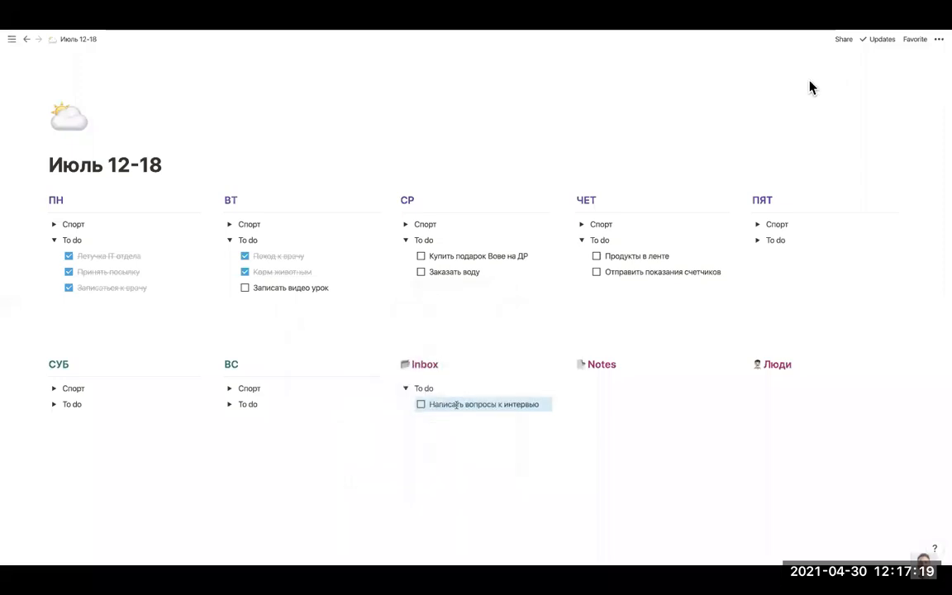
{"action": "left_click", "coordinate": [504, 404]}
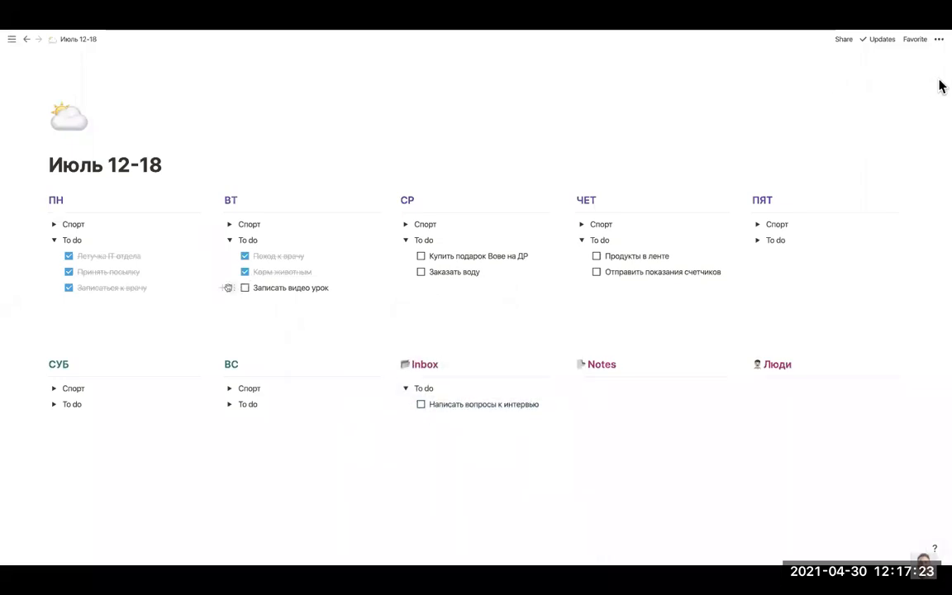
Move "Записать видео урок" into the To do toggle under "ПЯТ" and "Написать вопросы к интервью" into the one under "СР"
{"action": "left_click_drag", "start_coordinate": [231, 288], "coordinate": [760, 240]}
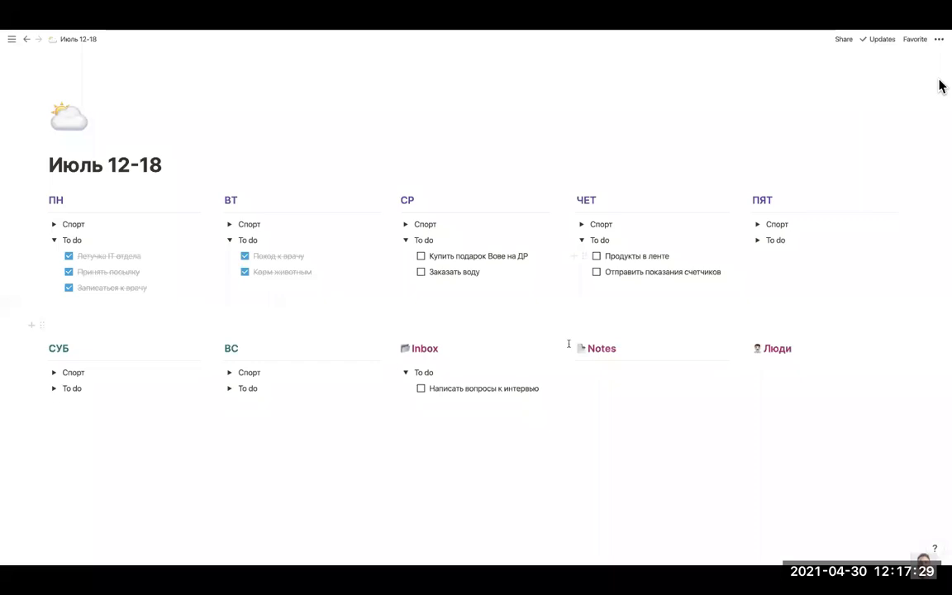
{"action": "left_click_drag", "start_coordinate": [406, 389], "coordinate": [416, 253]}
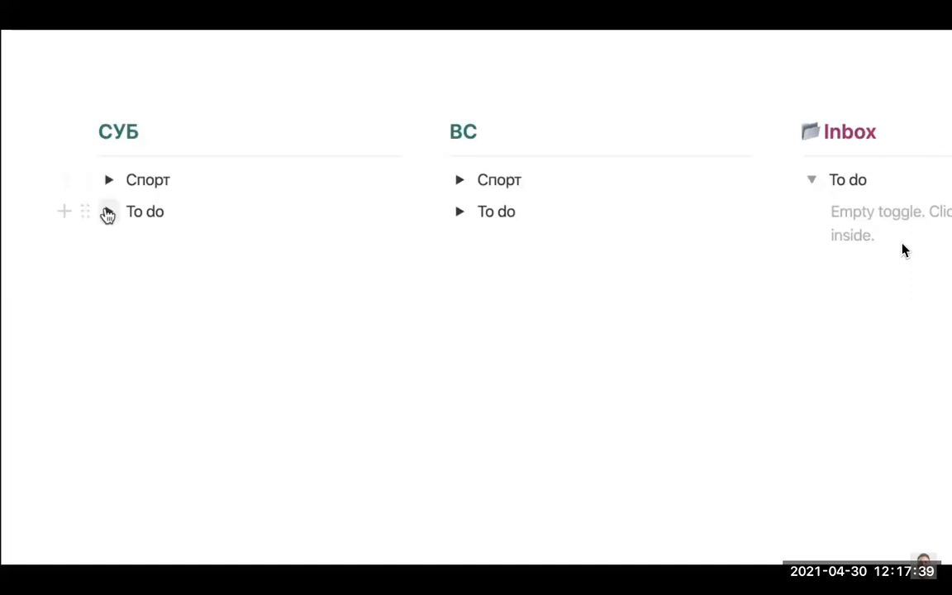
Expand the To do toggle under "СУБ" and replace its placeholder task with "поехать к родителям"
{"action": "left_click", "coordinate": [108, 214]}
{"action": "double_click", "coordinate": [176, 243]}
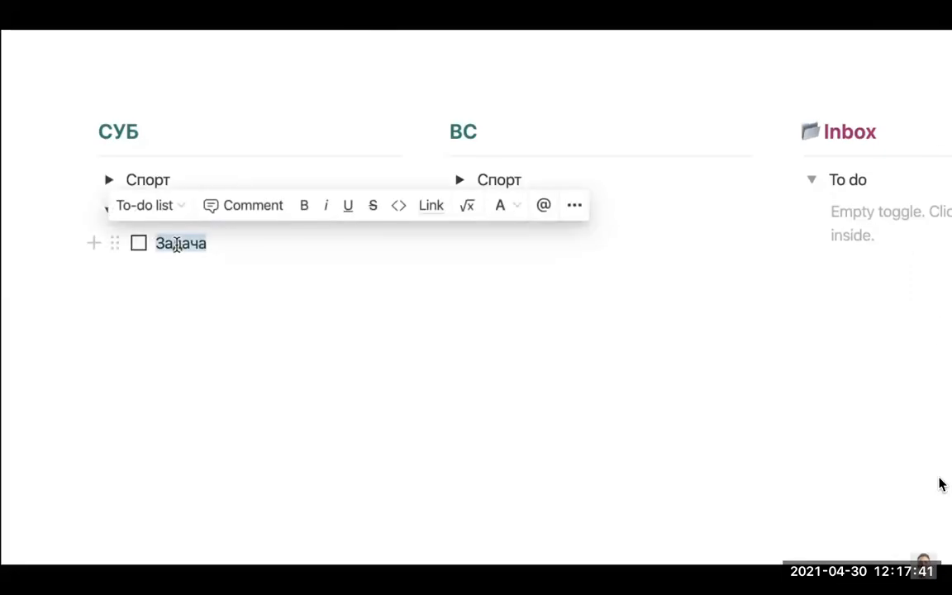
{"action": "type", "text": "поеха"}
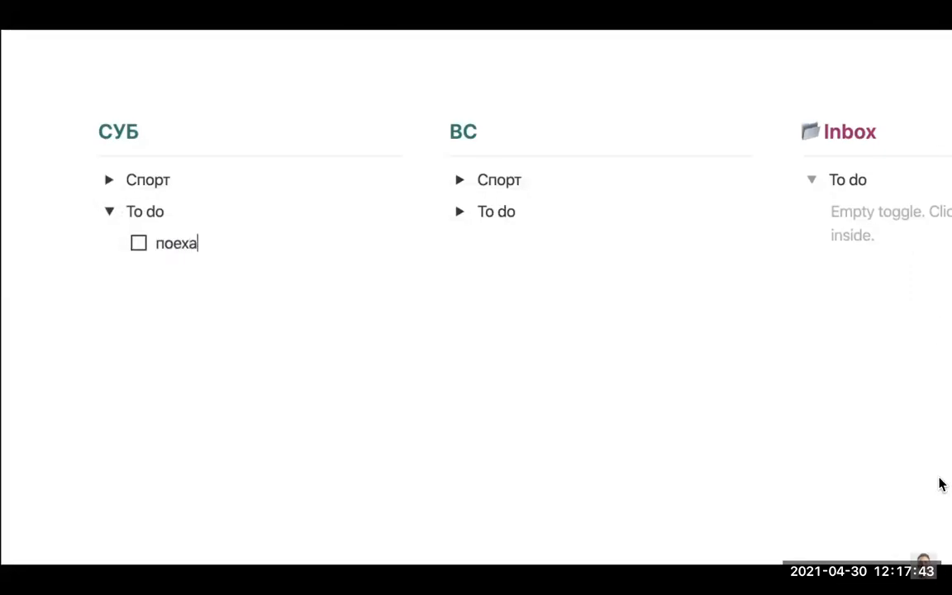
{"action": "type", "text": "ть к родителям"}
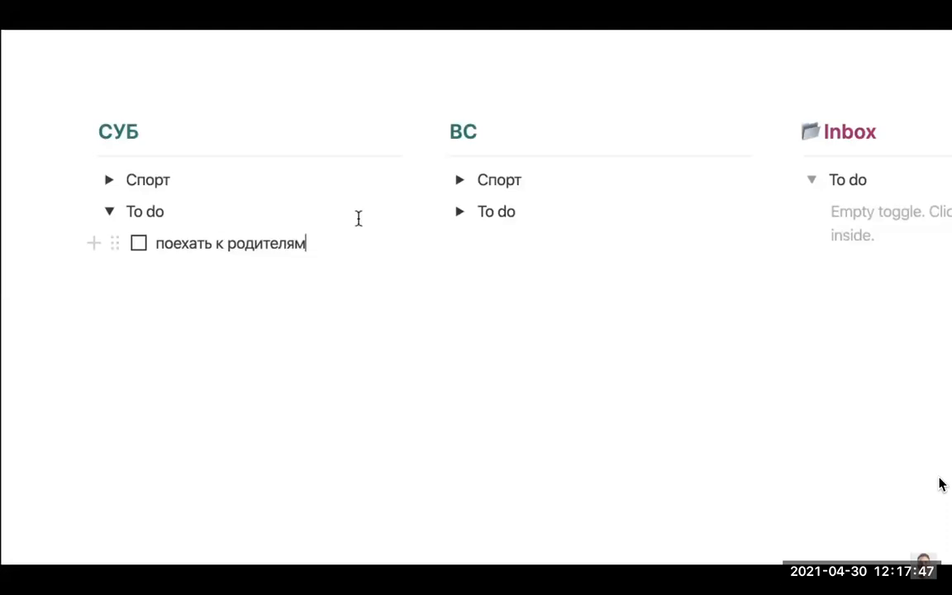
Delete the "Спорт" and "To do" toggles under "ВС" and write "ОТДЫХ" in their place
{"action": "left_click", "coordinate": [437, 179]}
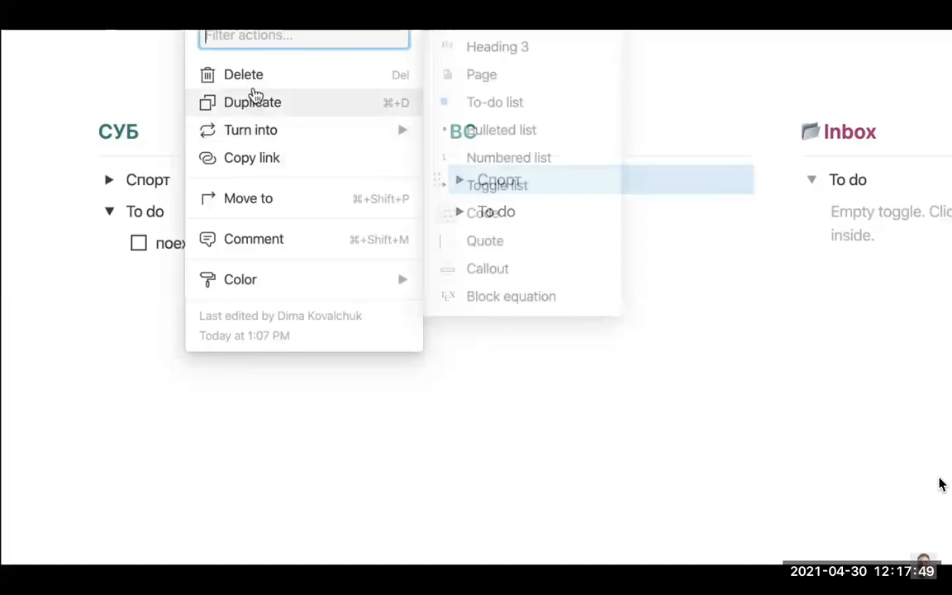
{"action": "left_click", "coordinate": [244, 76]}
{"action": "left_click", "coordinate": [436, 175]}
{"action": "left_click", "coordinate": [331, 79]}
{"action": "left_click", "coordinate": [473, 180]}
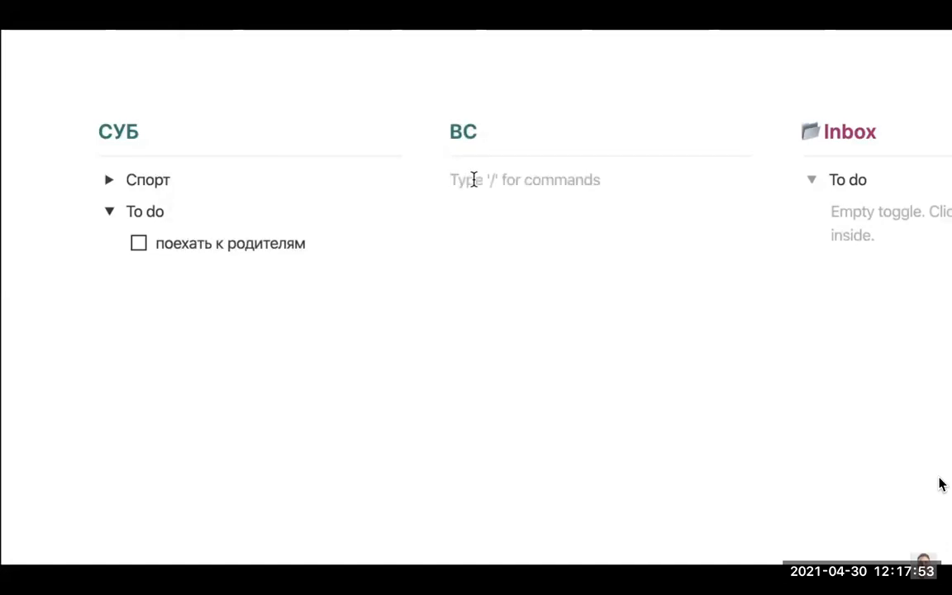
{"action": "type", "text": "ОТДЫХ"}
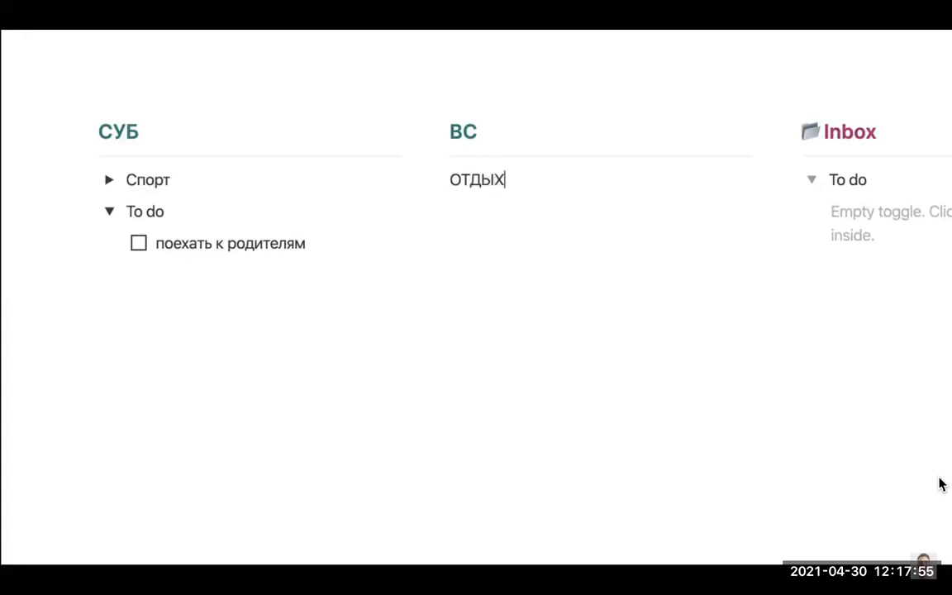
Replace the text under "ВС" with "Ретроспектива" and turn it into a to-do item
{"action": "type", "text": "АЮ"}
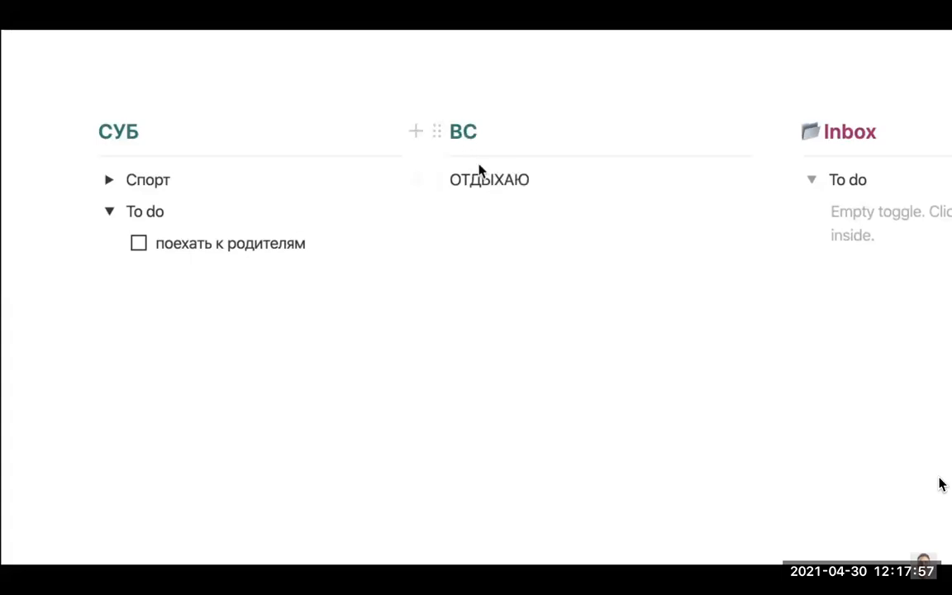
{"action": "key", "text": "ctrl+a"}
{"action": "key", "text": "BackSpace"}
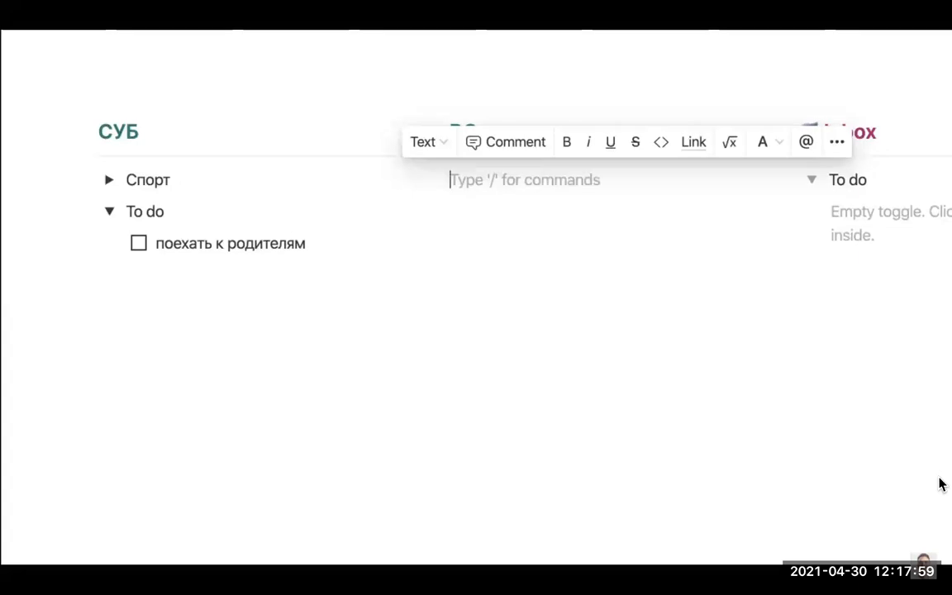
{"action": "type", "text": "Ретр"}
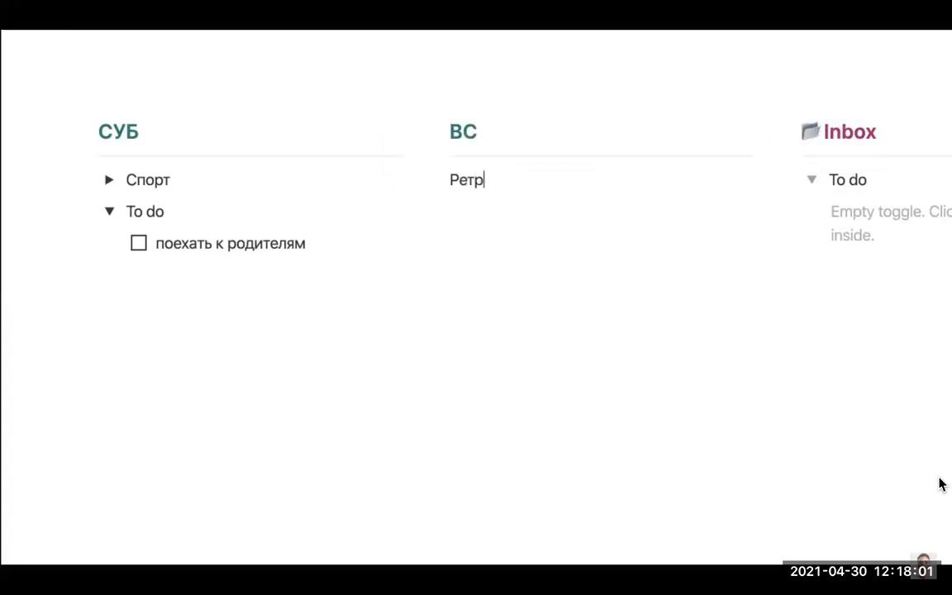
{"action": "type", "text": "оспектива"}
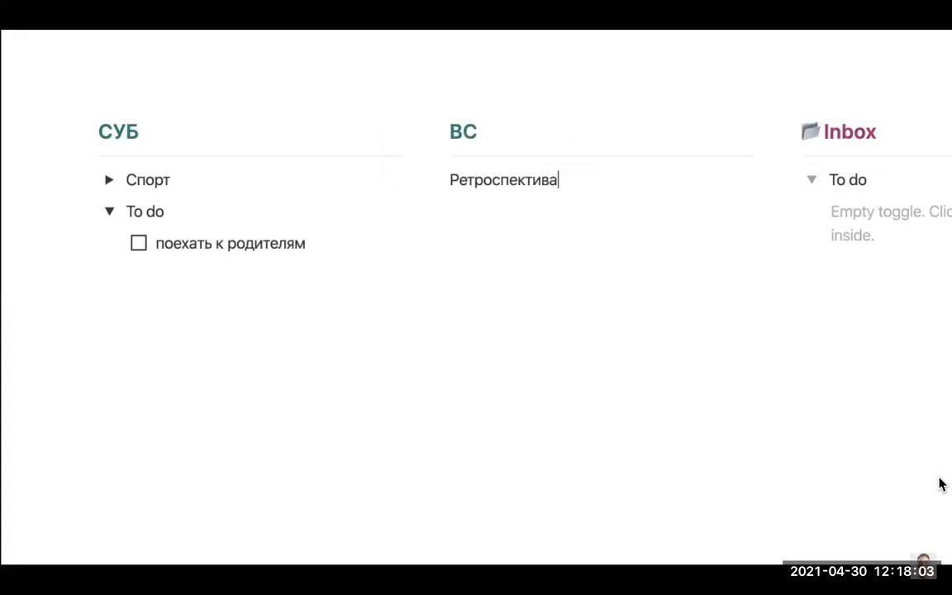
{"action": "left_click", "coordinate": [438, 181]}
{"action": "mouse_move", "coordinate": [312, 137]}
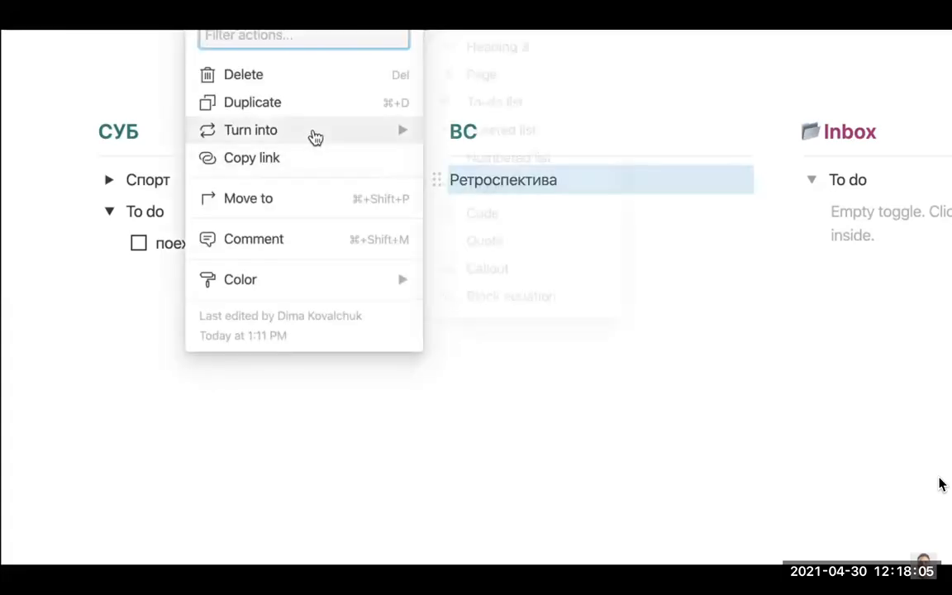
{"action": "left_click", "coordinate": [510, 105]}
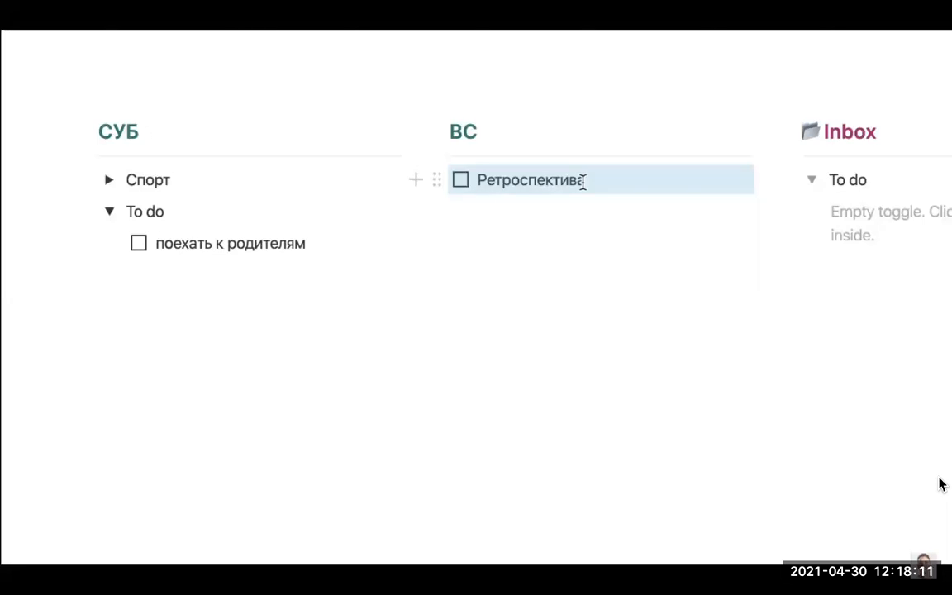
Write the note "Жду возврат" under the "Notes" heading
{"action": "scroll", "coordinate": [583, 181], "scroll_direction": "right", "scroll_amount": 10}
{"action": "left_click", "coordinate": [245, 181]}
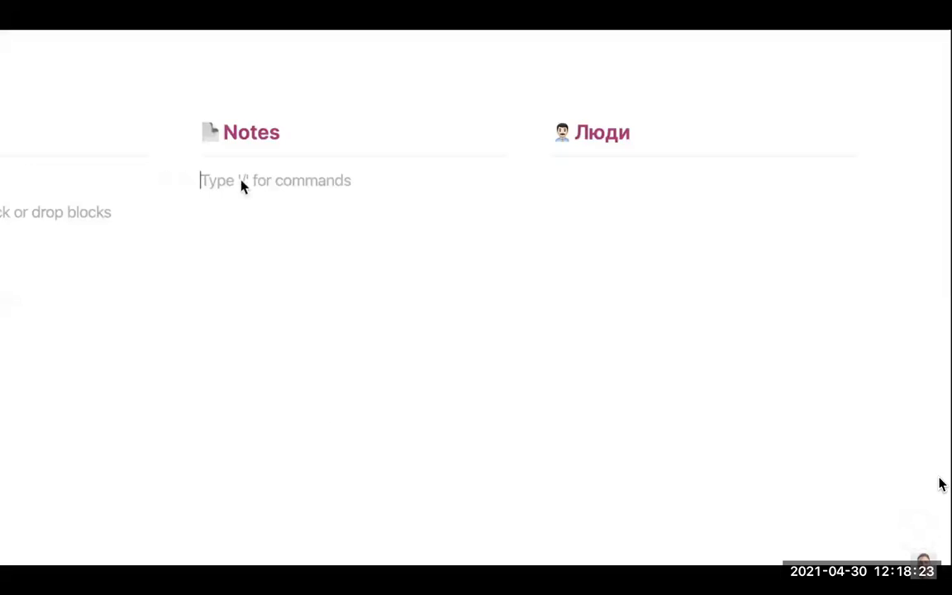
{"action": "type", "text": "Жду возврат"}
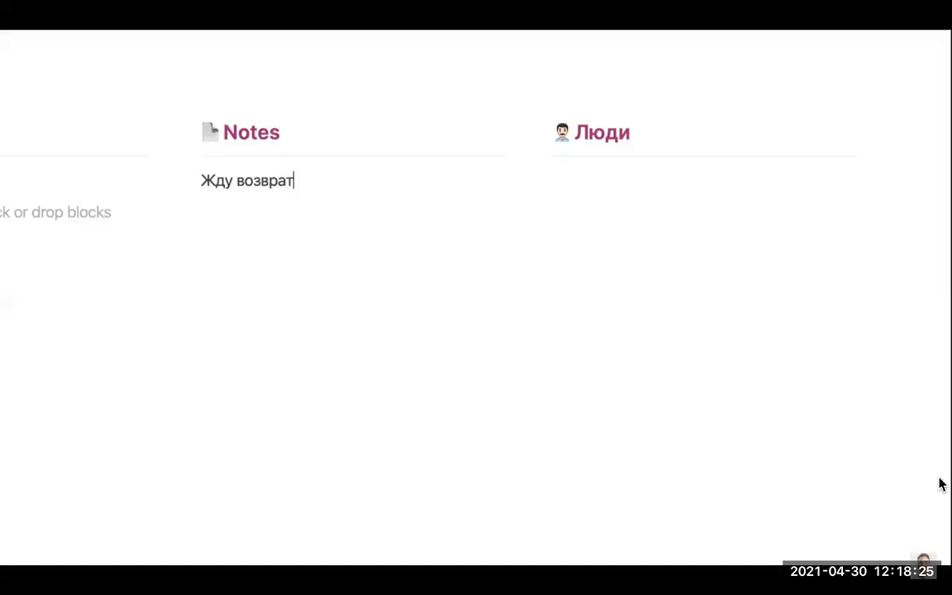
List three people's first names on separate lines under the "Люди" heading
{"action": "left_click", "coordinate": [632, 178]}
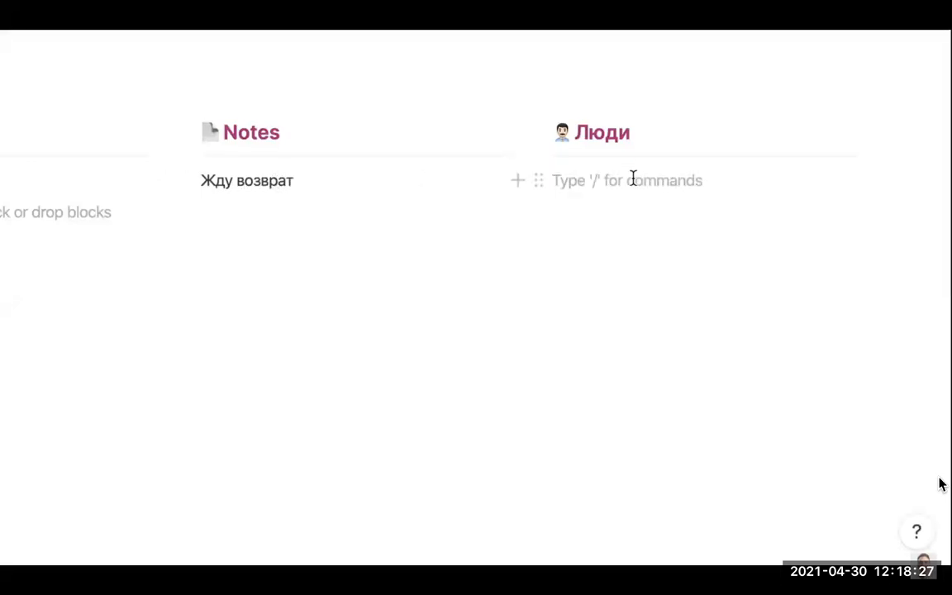
{"action": "type", "text": "Коля"}
{"action": "key", "text": "Return"}
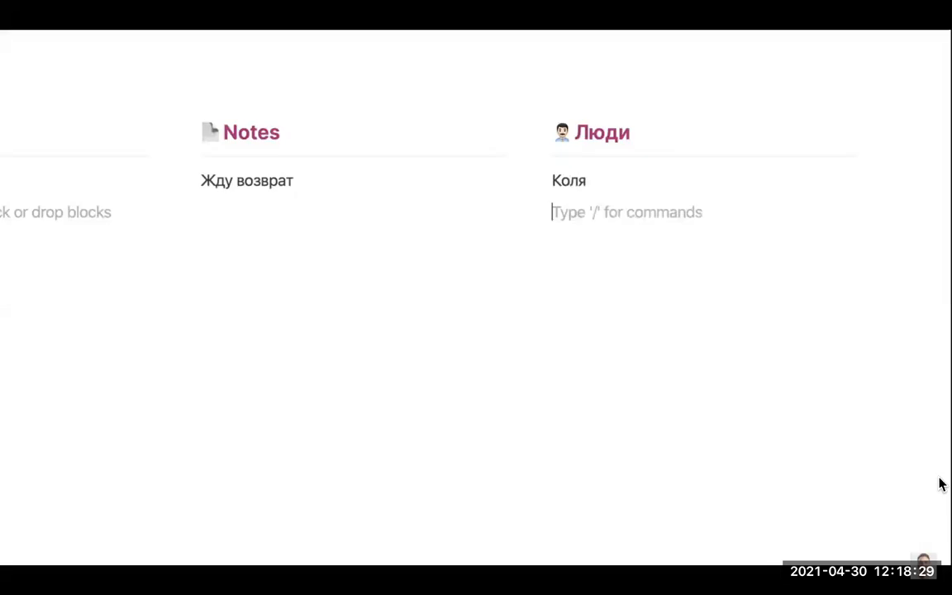
{"action": "type", "text": "Юля"}
{"action": "key", "text": "Return"}
{"action": "type", "text": "Вова"}
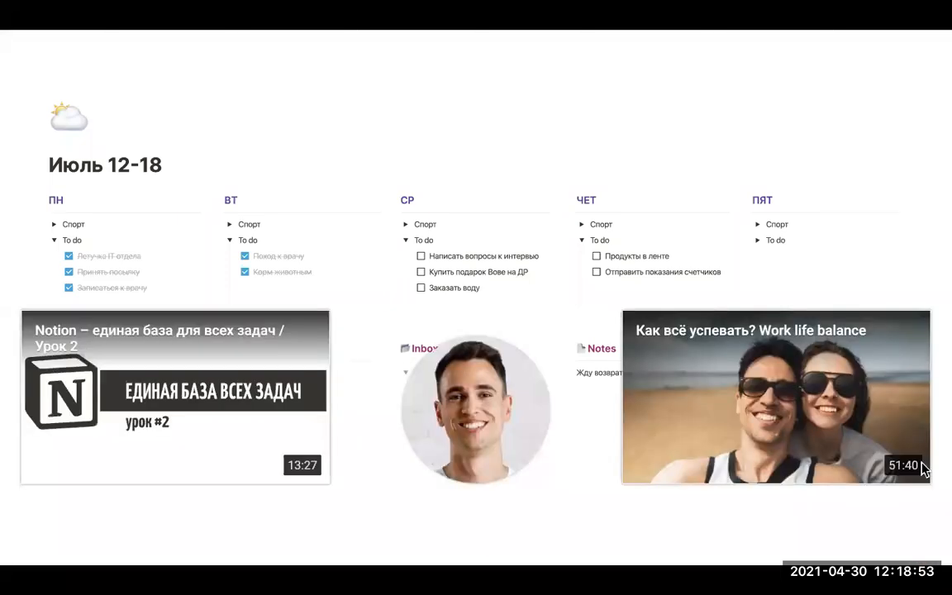
{"action": "left_click", "coordinate": [546, 520]}
{"action": "left_click", "coordinate": [537, 512]}
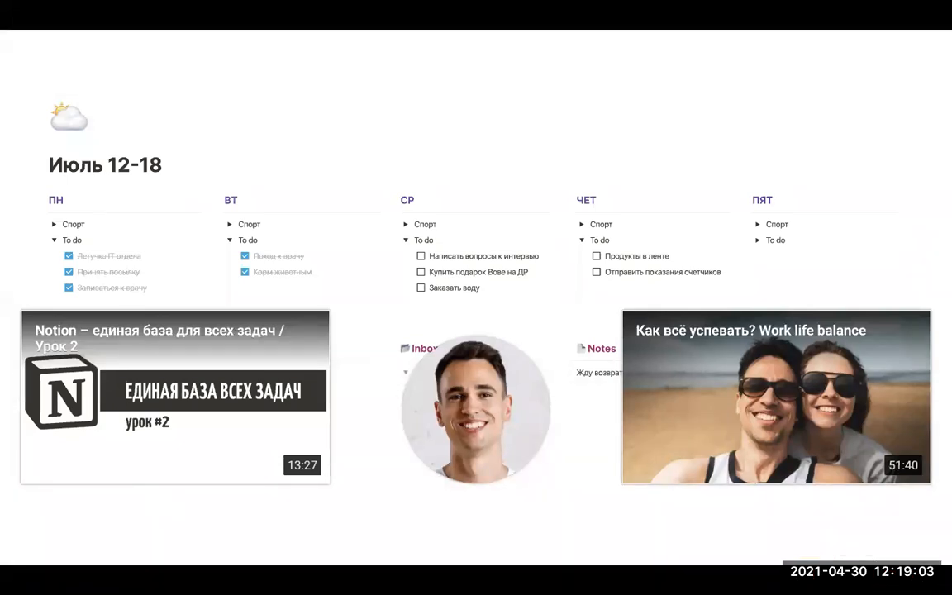
{"action": "mouse_move", "coordinate": [298, 309]}
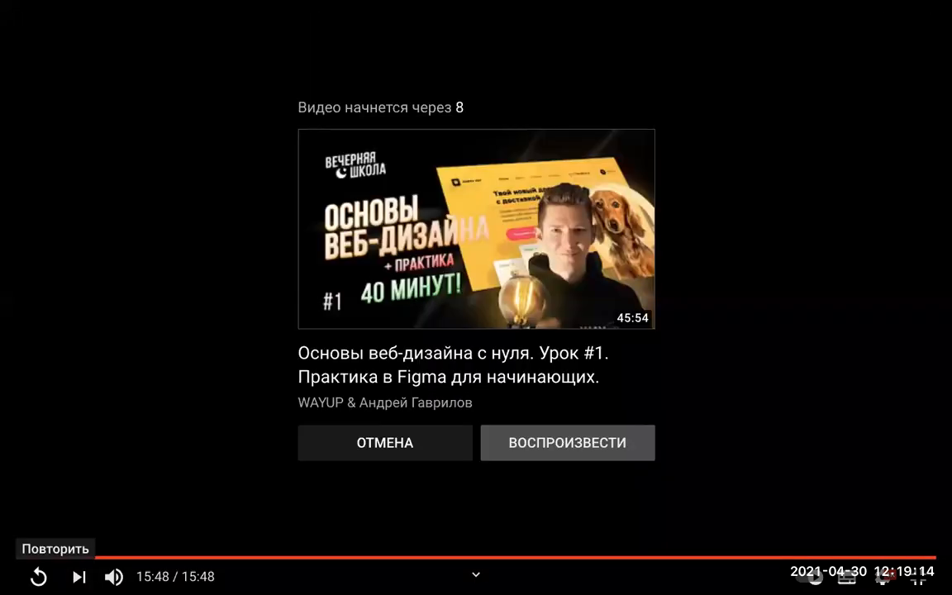
Reset the finished YouTube lesson video to its beginning and leave full-screen playback
{"action": "left_click", "coordinate": [39, 576]}
{"action": "left_click", "coordinate": [39, 576]}
{"action": "key", "text": "Escape"}
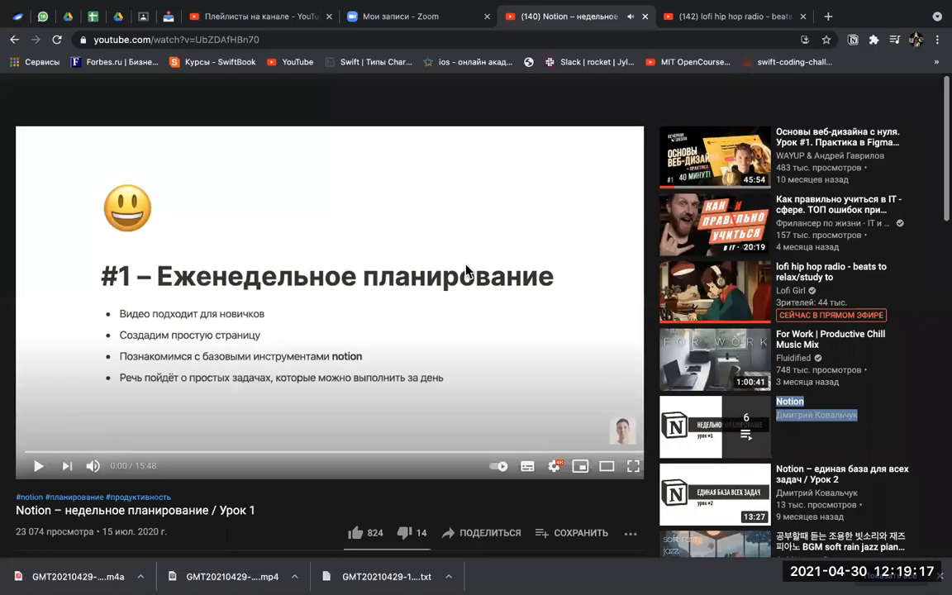
Switch to the Notion workspace, add a new page in the Private section and open its template gallery
{"action": "left_click", "coordinate": [167, 17]}
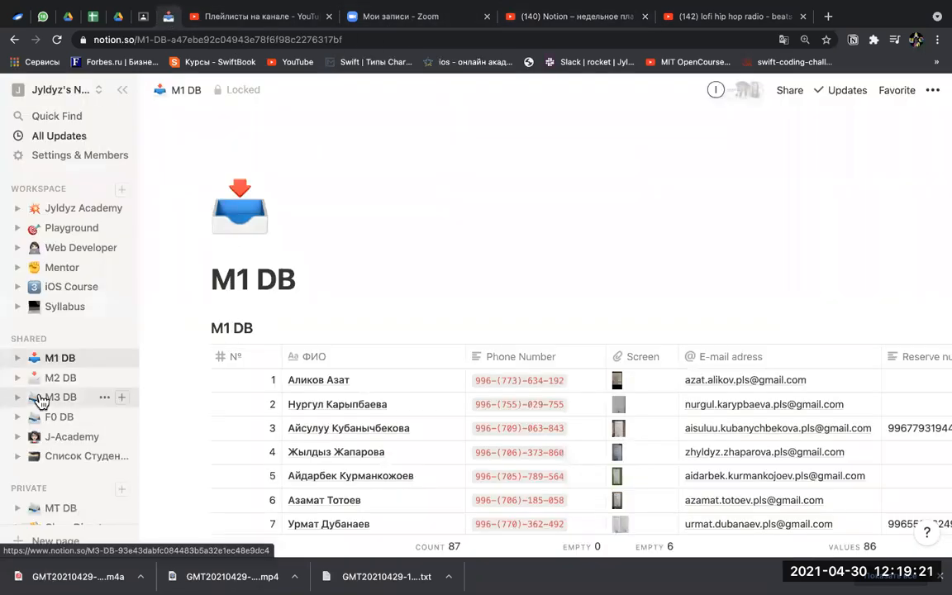
{"action": "scroll", "coordinate": [42, 397], "scroll_direction": "down", "scroll_amount": 3}
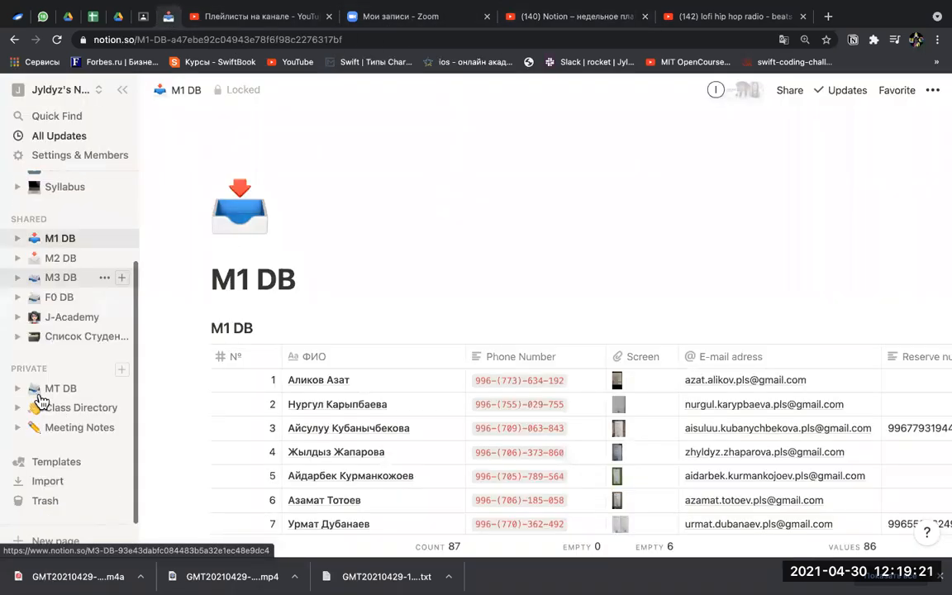
{"action": "left_click", "coordinate": [121, 369]}
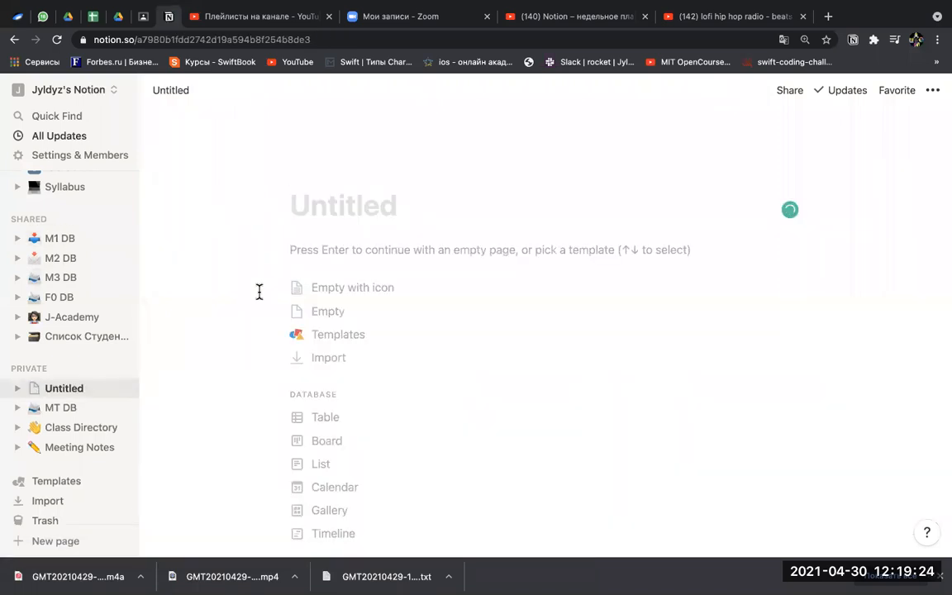
{"action": "left_click", "coordinate": [324, 337]}
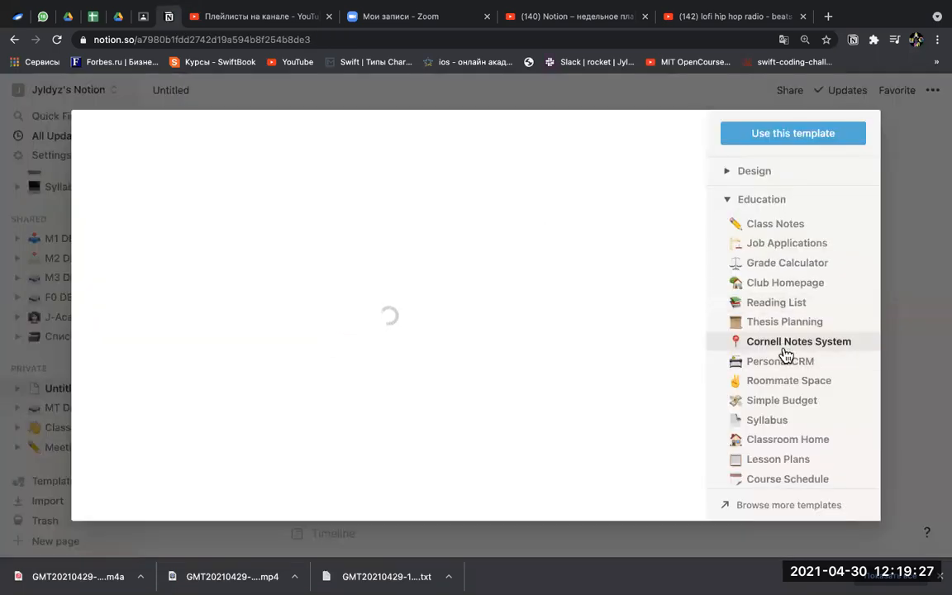
Collapse the Education template category and look through the templates in Engineering and Personal
{"action": "left_click", "coordinate": [739, 198]}
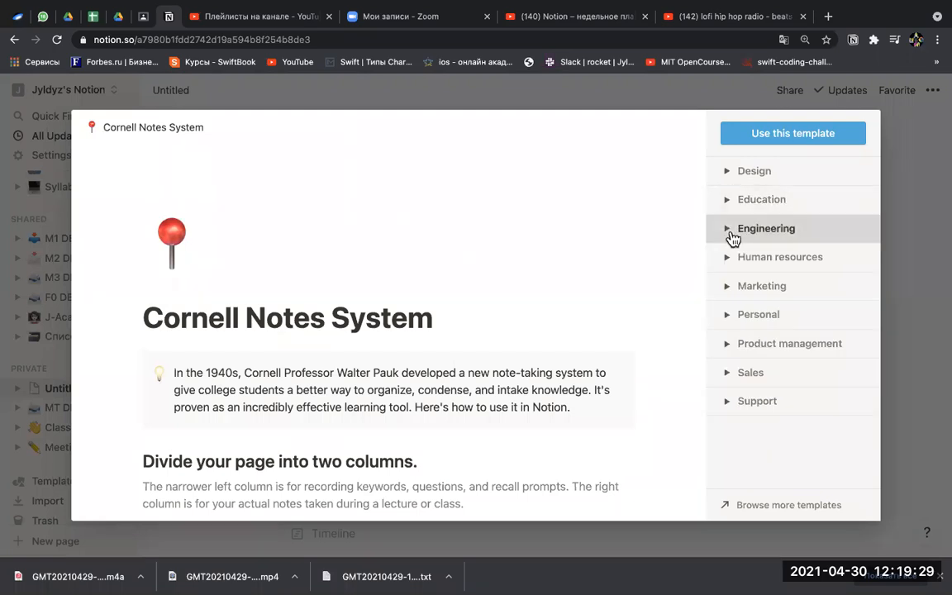
{"action": "left_click", "coordinate": [734, 230]}
{"action": "scroll", "coordinate": [732, 314], "scroll_direction": "down", "scroll_amount": 1}
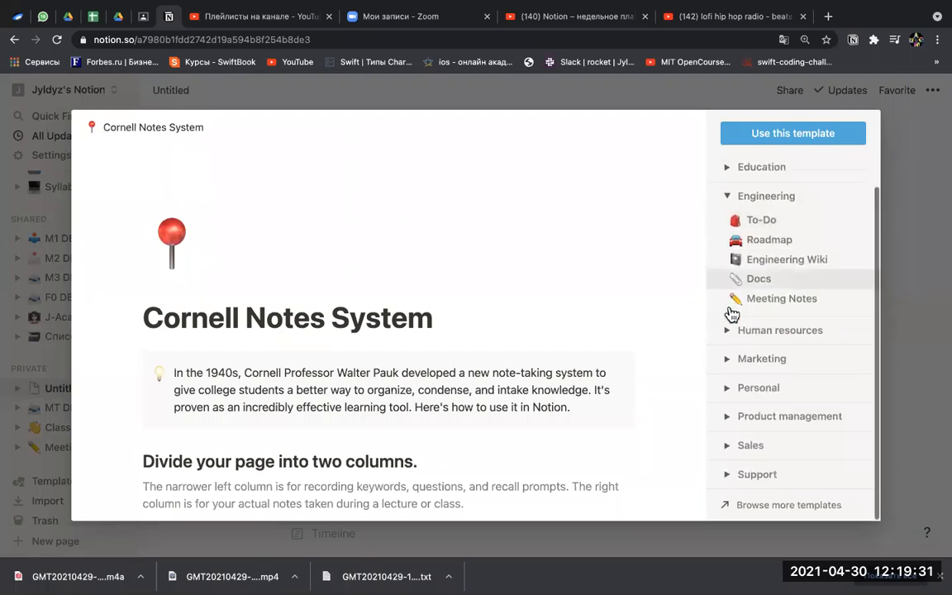
{"action": "left_click", "coordinate": [726, 388]}
{"action": "scroll", "coordinate": [726, 388], "scroll_direction": "down", "scroll_amount": 5}
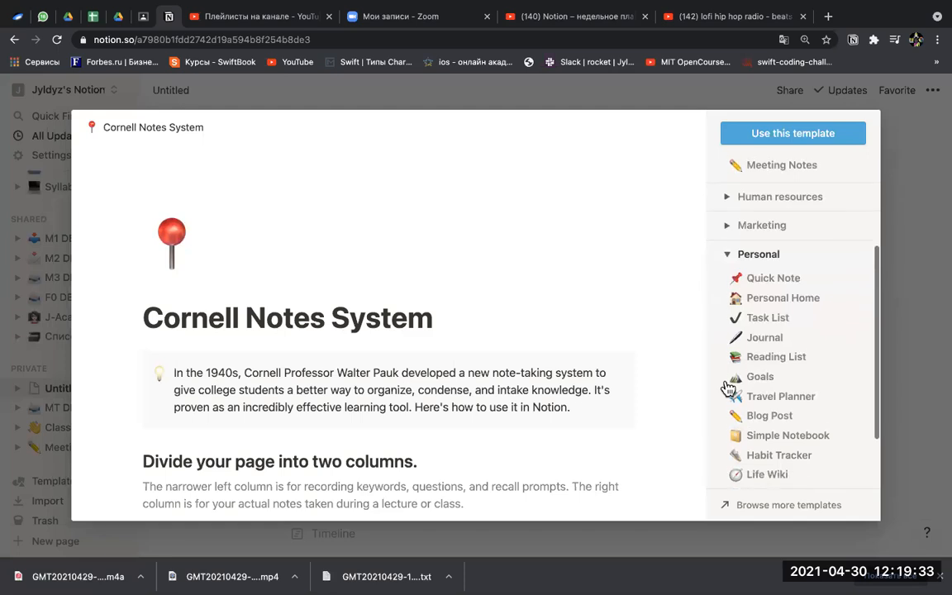
{"action": "scroll", "coordinate": [727, 389], "scroll_direction": "down", "scroll_amount": 3}
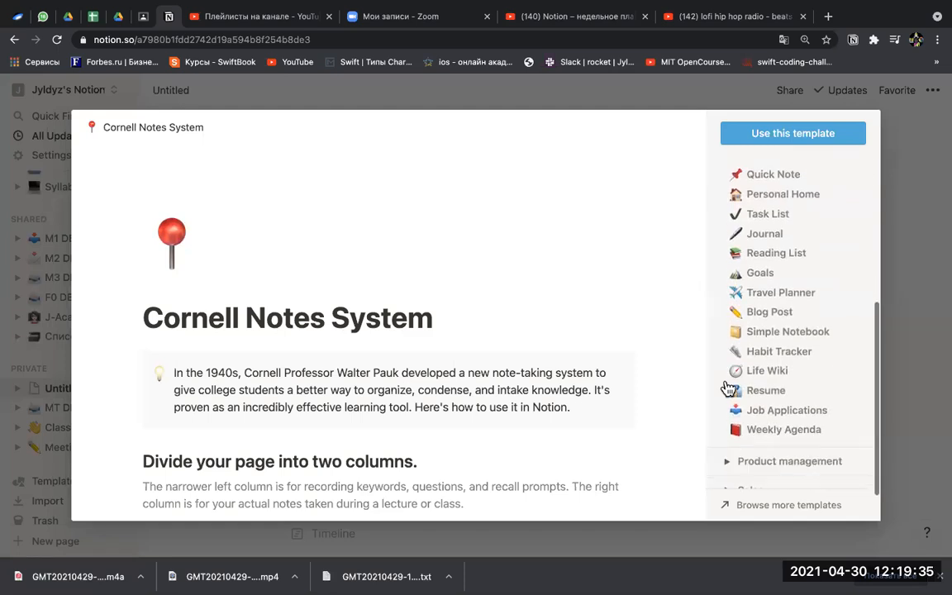
Preview the Weekly Agenda template and examine its weekday columns
{"action": "left_click", "coordinate": [757, 393]}
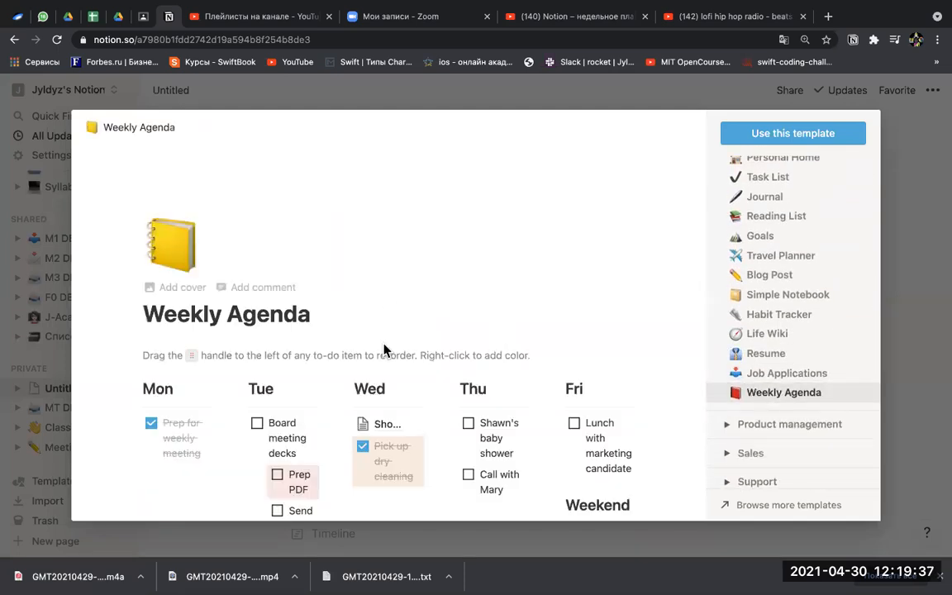
{"action": "scroll", "coordinate": [383, 350], "scroll_direction": "down", "scroll_amount": 3}
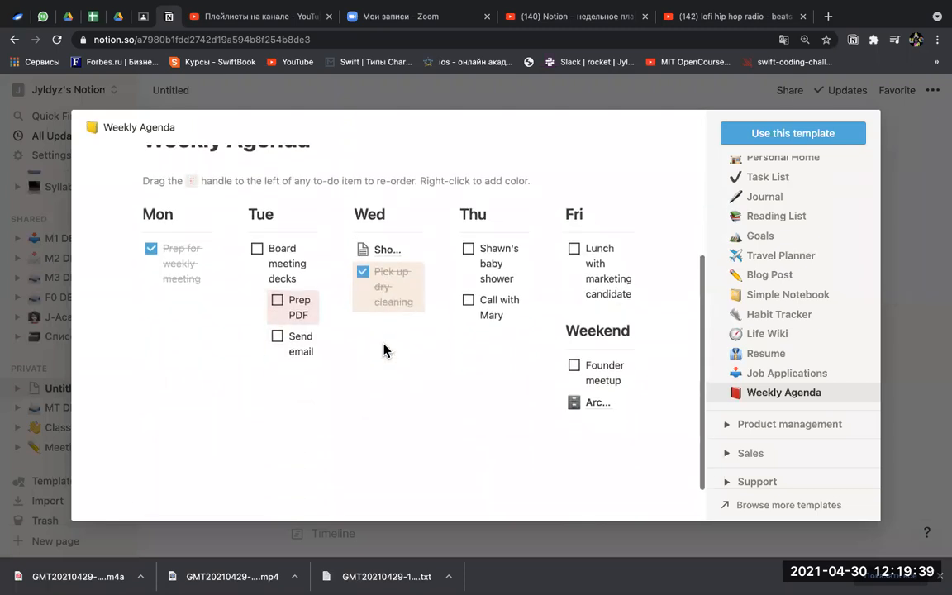
{"action": "scroll", "coordinate": [384, 350], "scroll_direction": "up", "scroll_amount": 2}
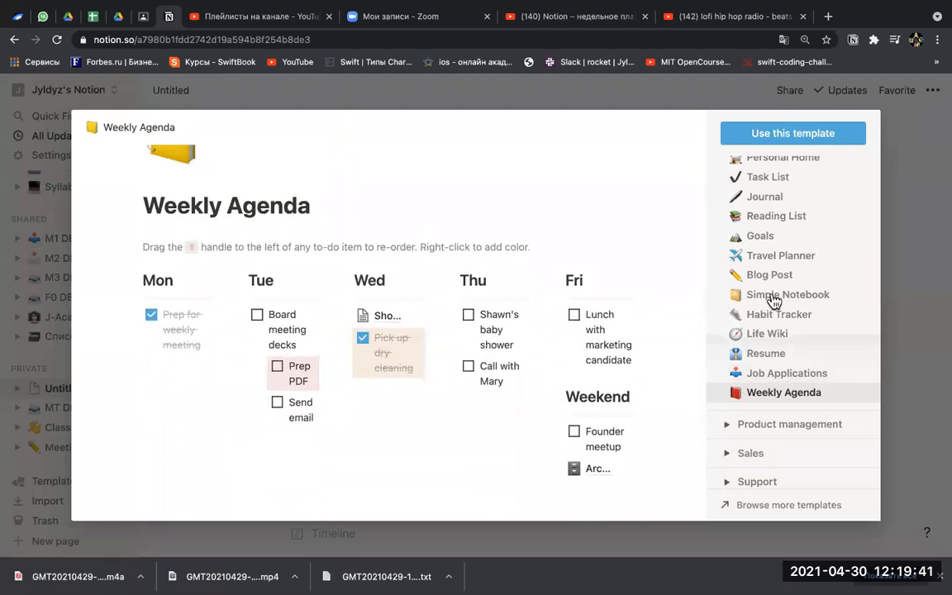
Preview the Habit Tracker template and examine its daily habit table
{"action": "left_click", "coordinate": [748, 314]}
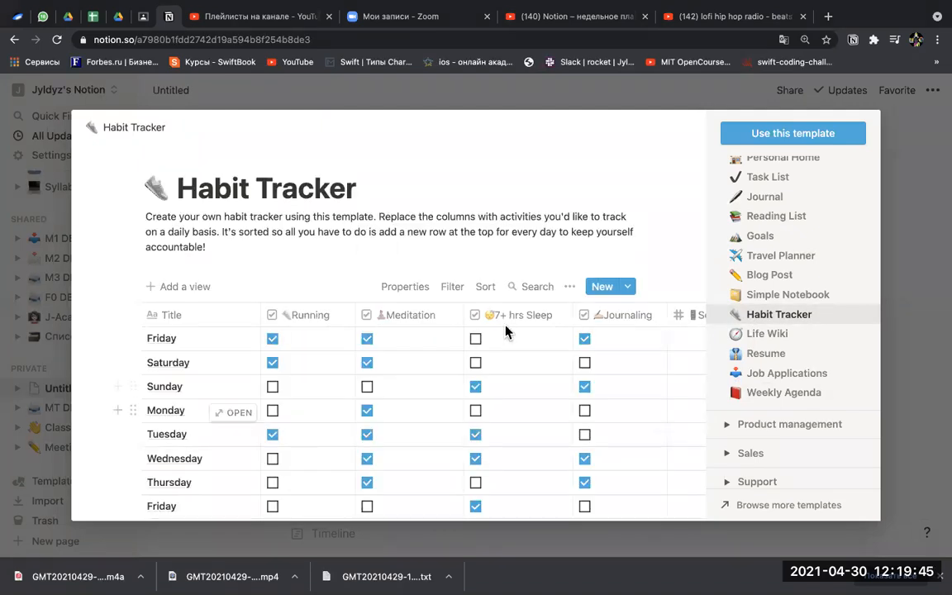
{"action": "scroll", "coordinate": [506, 331], "scroll_direction": "down", "scroll_amount": 5}
{"action": "scroll", "coordinate": [518, 413], "scroll_direction": "down", "scroll_amount": 4}
{"action": "scroll", "coordinate": [518, 413], "scroll_direction": "up", "scroll_amount": 10}
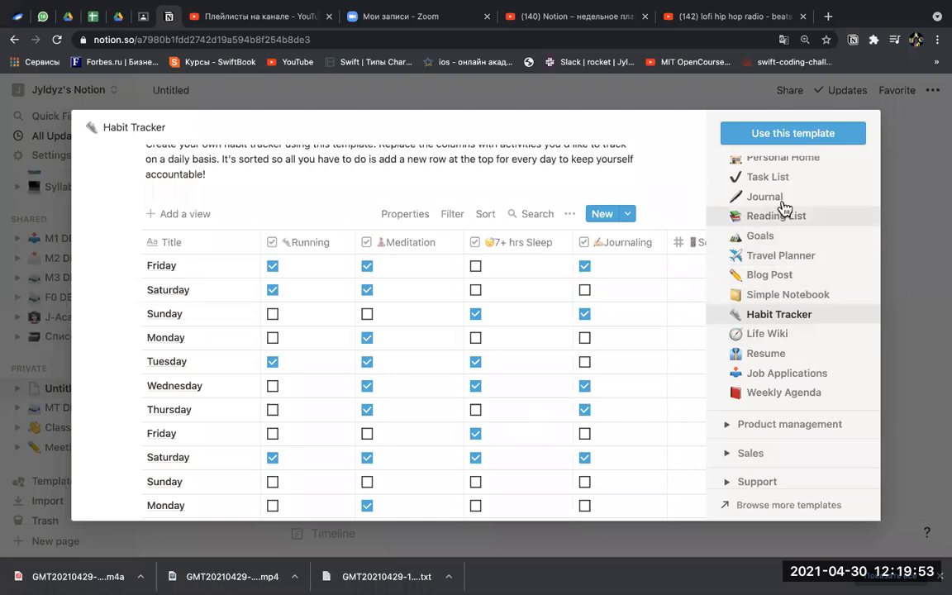
Preview the Journal template and open its first entry to examine the sections inside
{"action": "scroll", "coordinate": [778, 252], "scroll_direction": "up", "scroll_amount": 3}
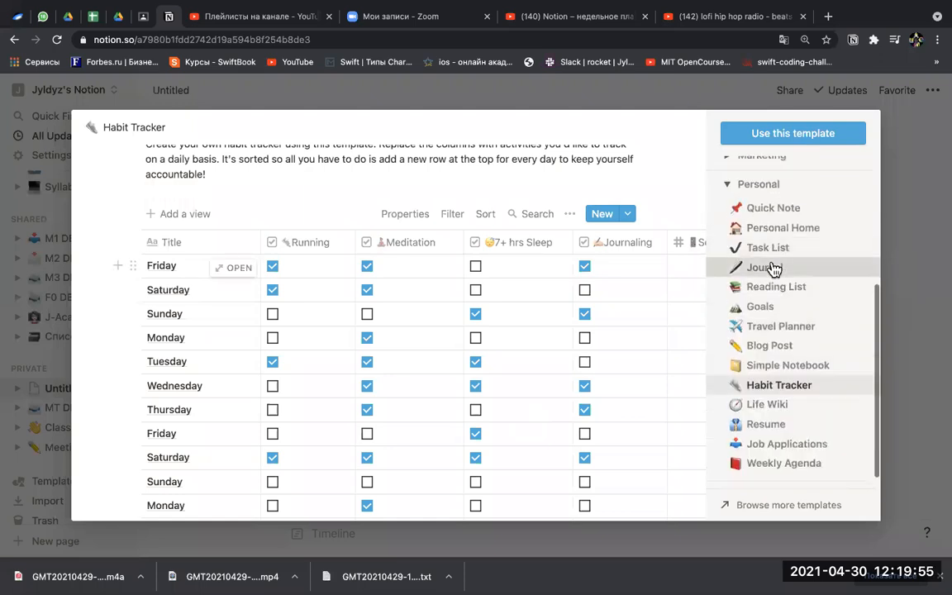
{"action": "left_click", "coordinate": [771, 268]}
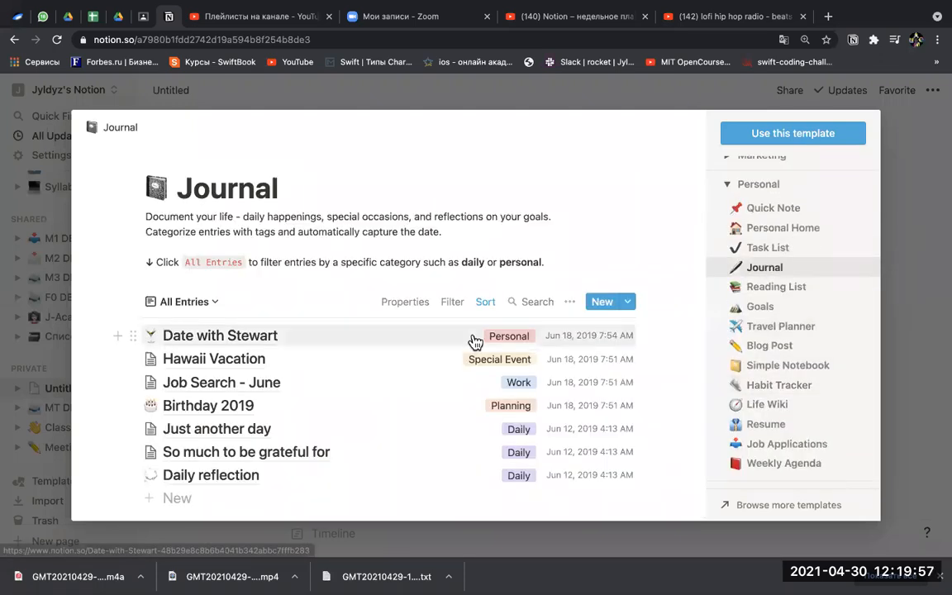
{"action": "left_click", "coordinate": [292, 347]}
{"action": "scroll", "coordinate": [366, 393], "scroll_direction": "down", "scroll_amount": 5}
{"action": "scroll", "coordinate": [367, 388], "scroll_direction": "down", "scroll_amount": 4}
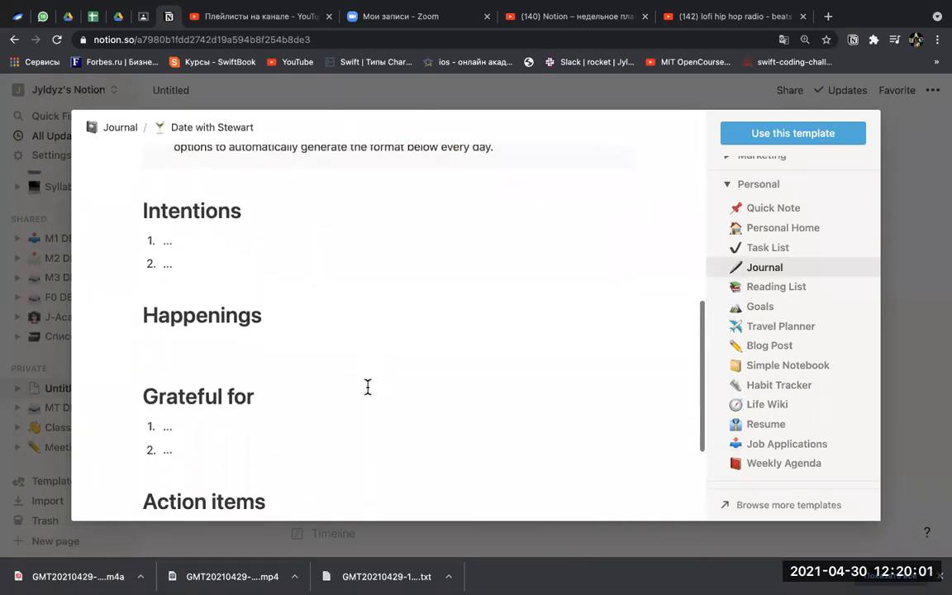
Preview the Task List template's status board and the contents of the Quick Note template
{"action": "scroll", "coordinate": [768, 273], "scroll_direction": "up", "scroll_amount": 1}
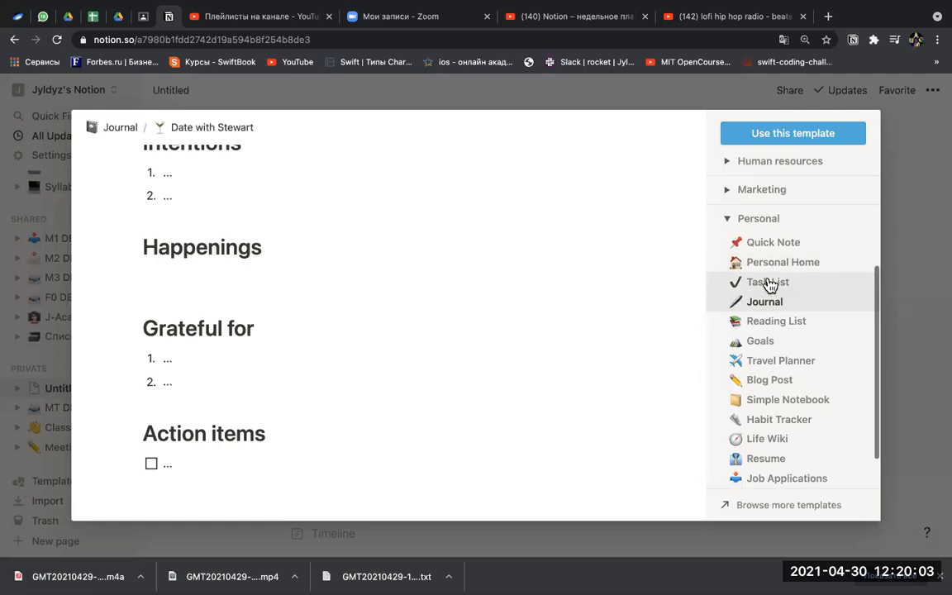
{"action": "left_click", "coordinate": [770, 282]}
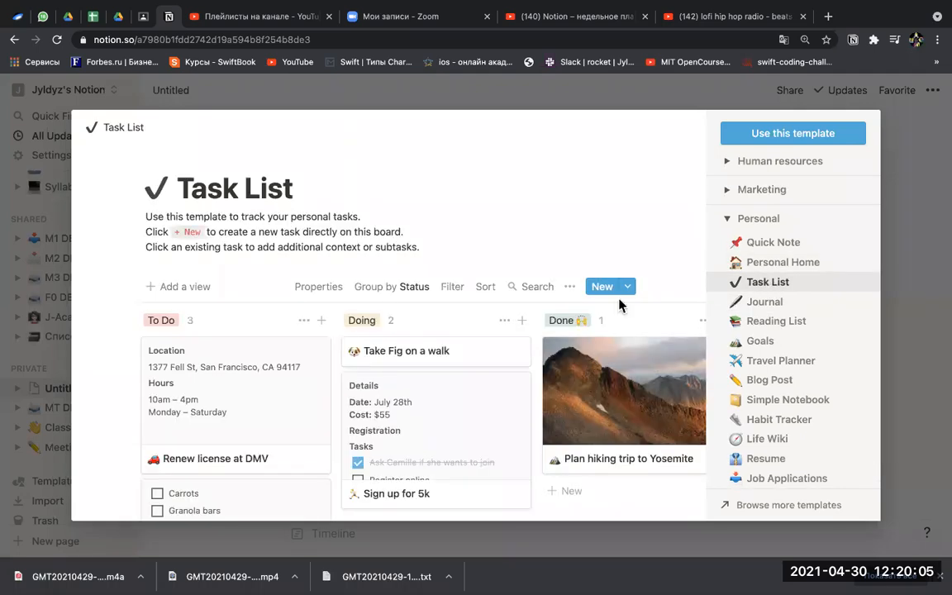
{"action": "scroll", "coordinate": [484, 433], "scroll_direction": "down", "scroll_amount": 4}
{"action": "scroll", "coordinate": [484, 432], "scroll_direction": "up", "scroll_amount": 3}
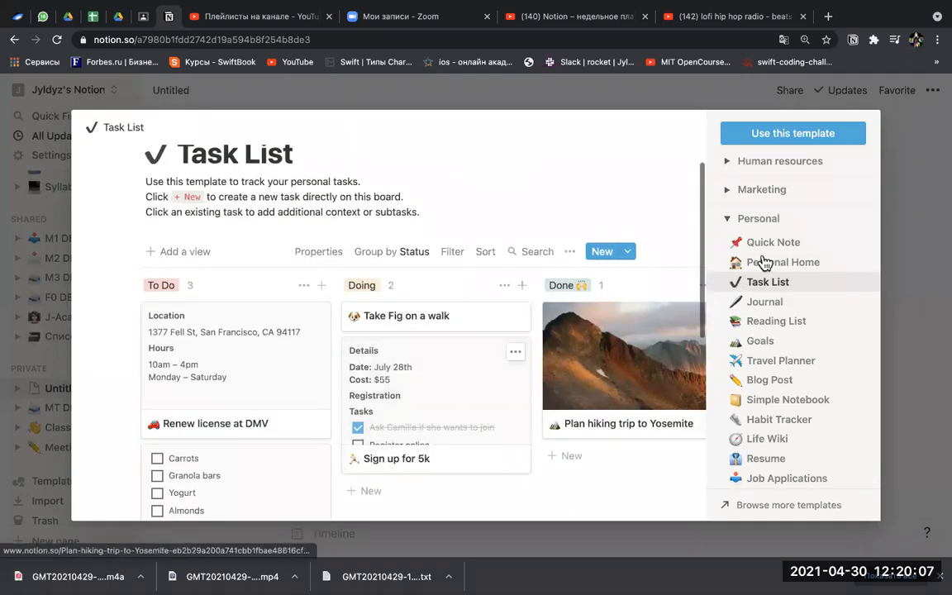
{"action": "left_click", "coordinate": [769, 248]}
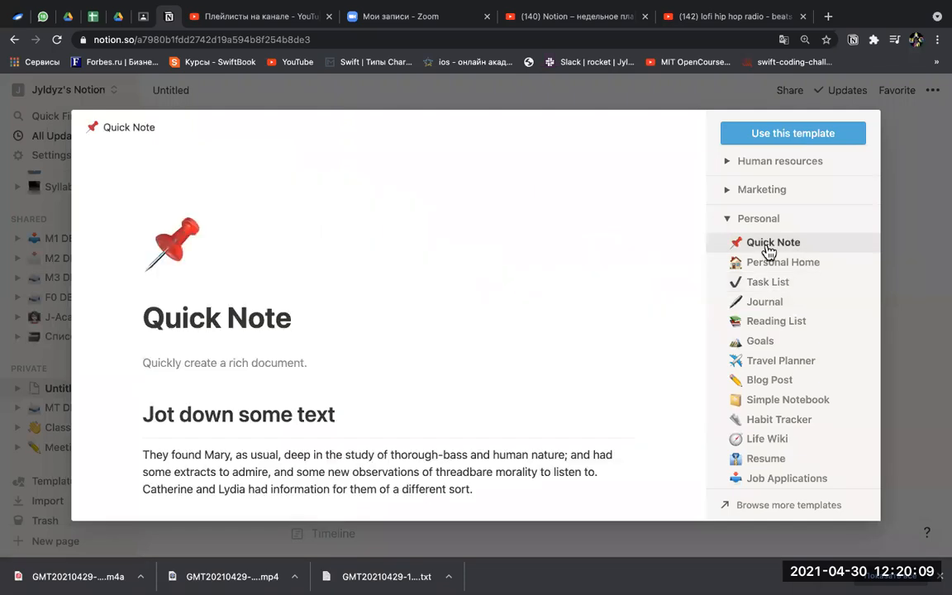
{"action": "scroll", "coordinate": [511, 348], "scroll_direction": "down", "scroll_amount": 8}
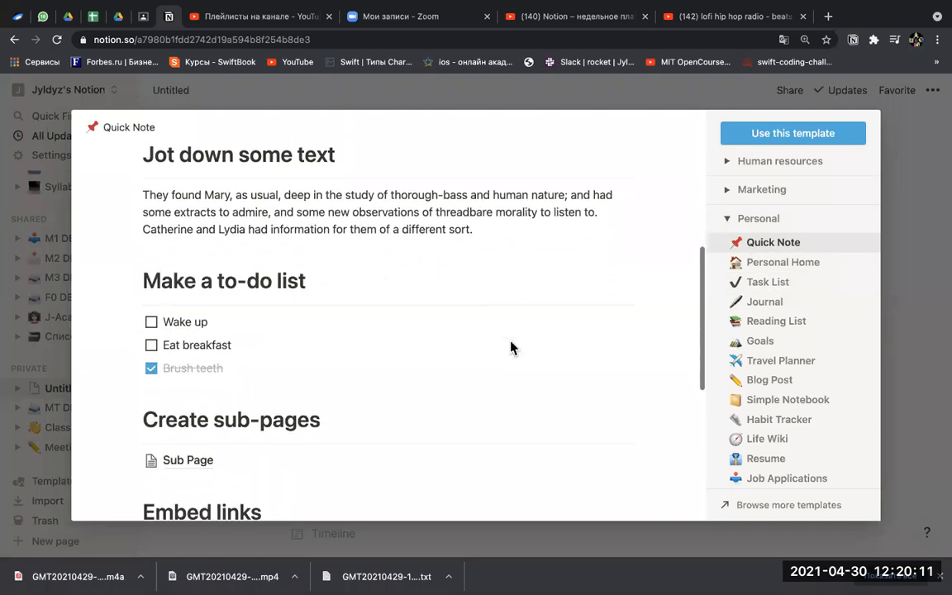
Examine the rest of the Quick Note template and preview the Human resources Meeting Notes template
{"action": "scroll", "coordinate": [511, 348], "scroll_direction": "down", "scroll_amount": 7}
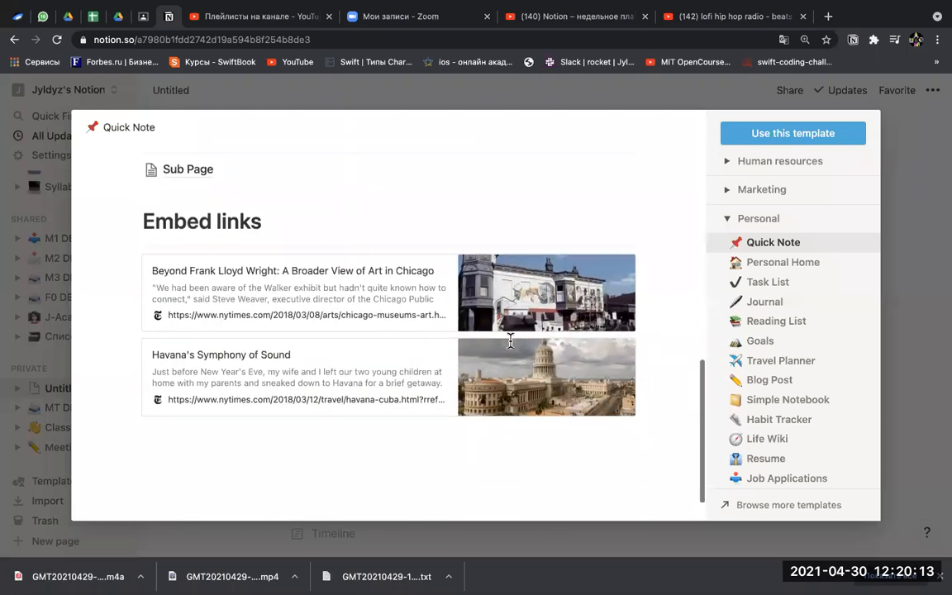
{"action": "scroll", "coordinate": [831, 280], "scroll_direction": "up", "scroll_amount": 3}
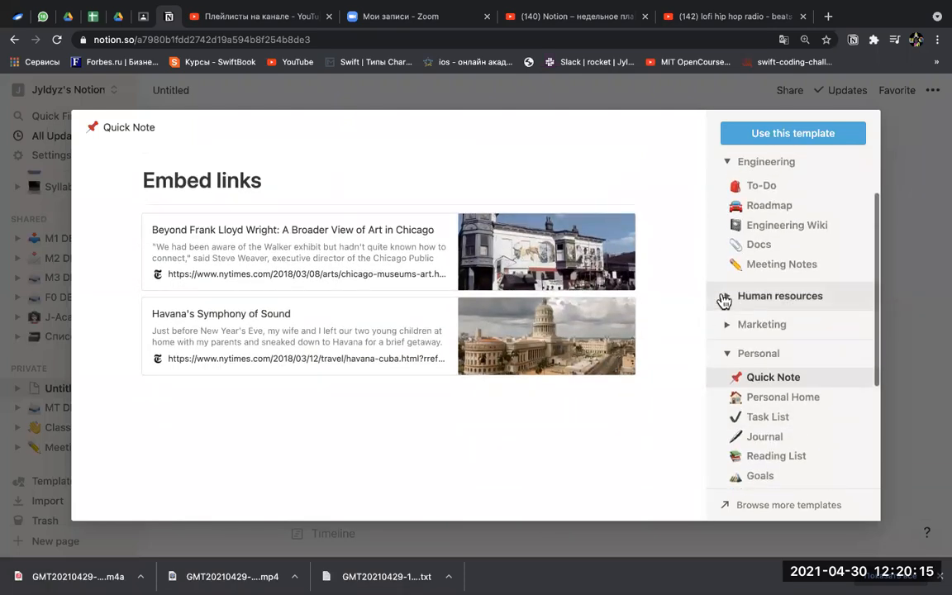
{"action": "left_click", "coordinate": [726, 297]}
{"action": "left_click", "coordinate": [760, 341]}
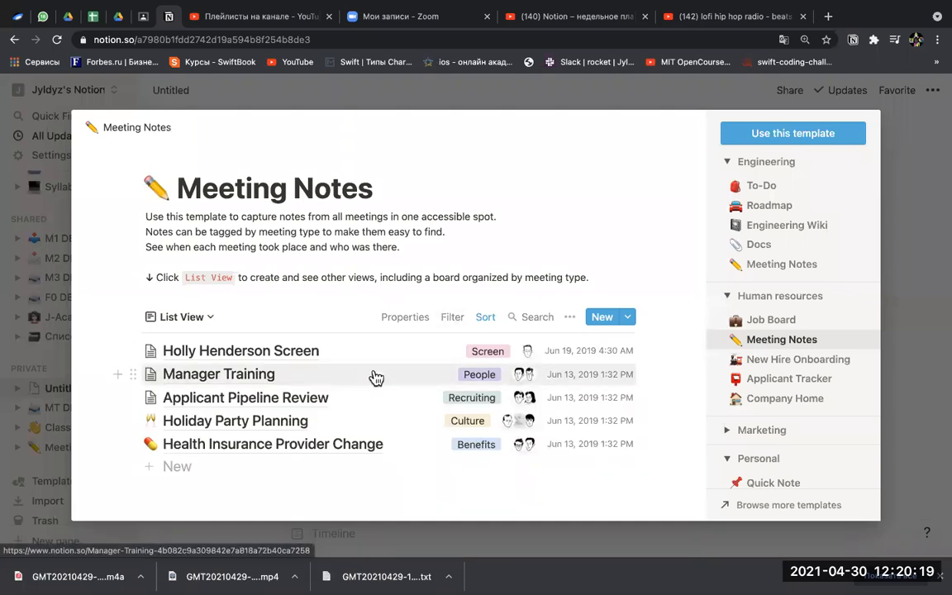
{"action": "scroll", "coordinate": [770, 293], "scroll_direction": "up", "scroll_amount": 3}
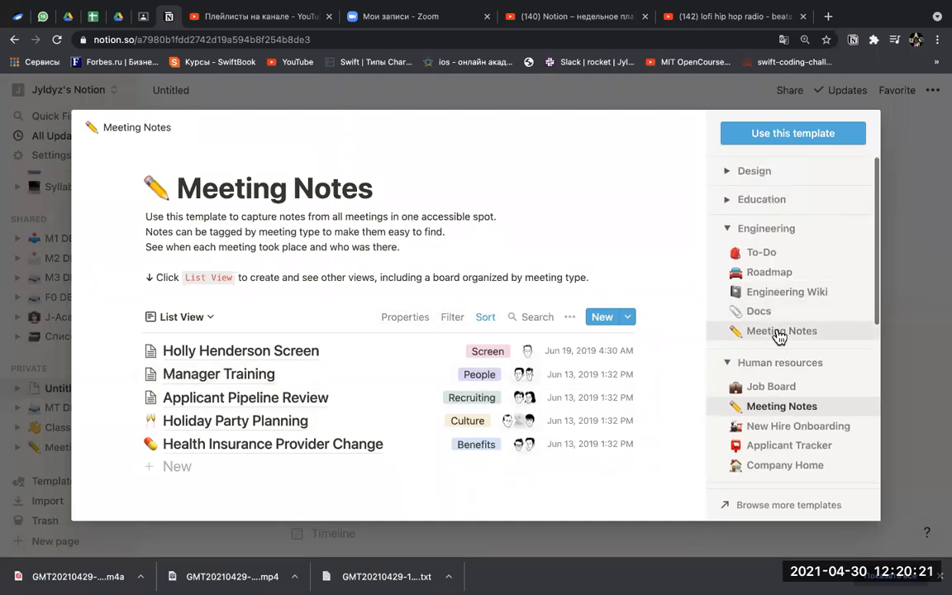
Preview the Standup 06-12-2019 entry in the Engineering Meeting Notes template and apply that template to the new page
{"action": "left_click", "coordinate": [781, 332]}
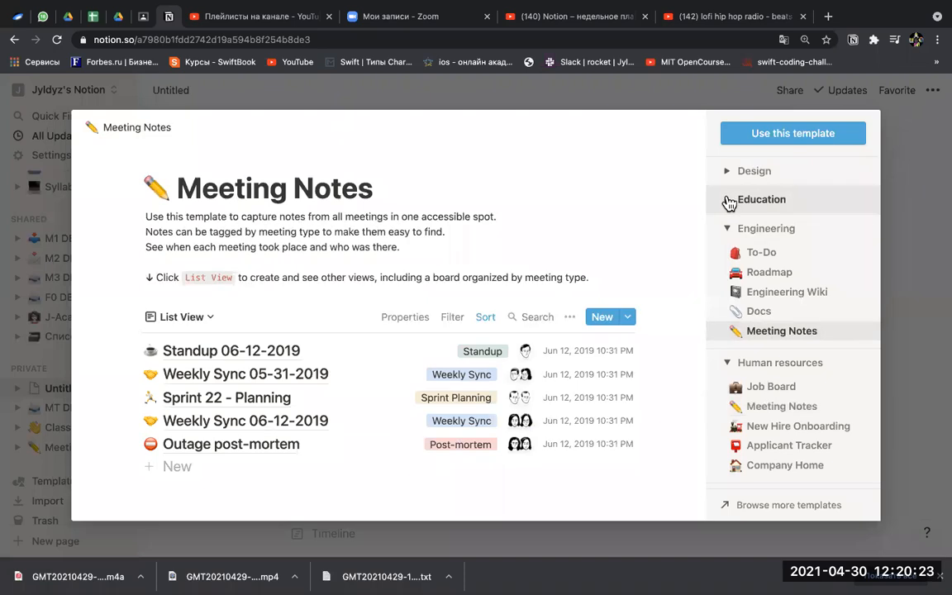
{"action": "left_click", "coordinate": [390, 357]}
{"action": "scroll", "coordinate": [390, 361], "scroll_direction": "down", "scroll_amount": 10}
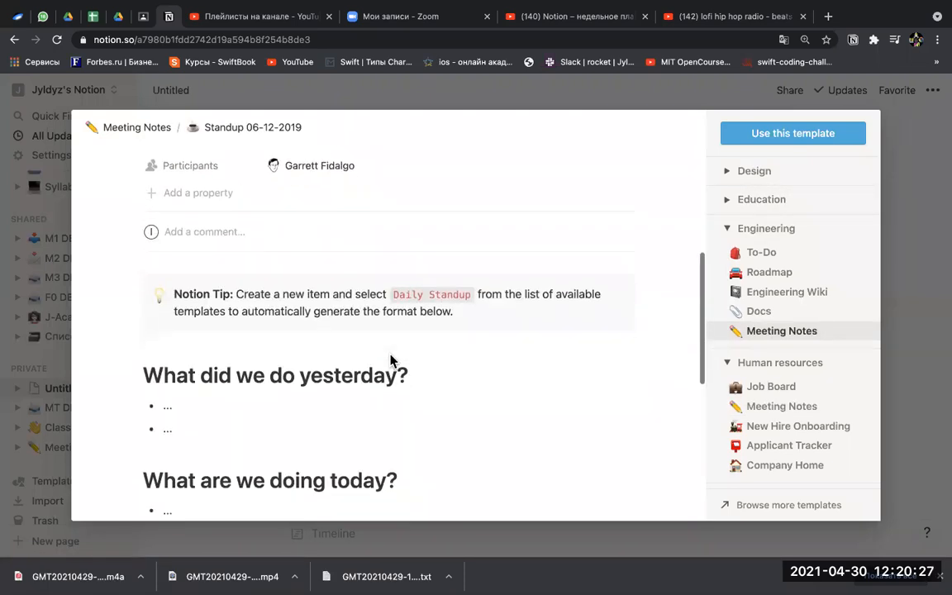
{"action": "scroll", "coordinate": [390, 353], "scroll_direction": "down", "scroll_amount": 3}
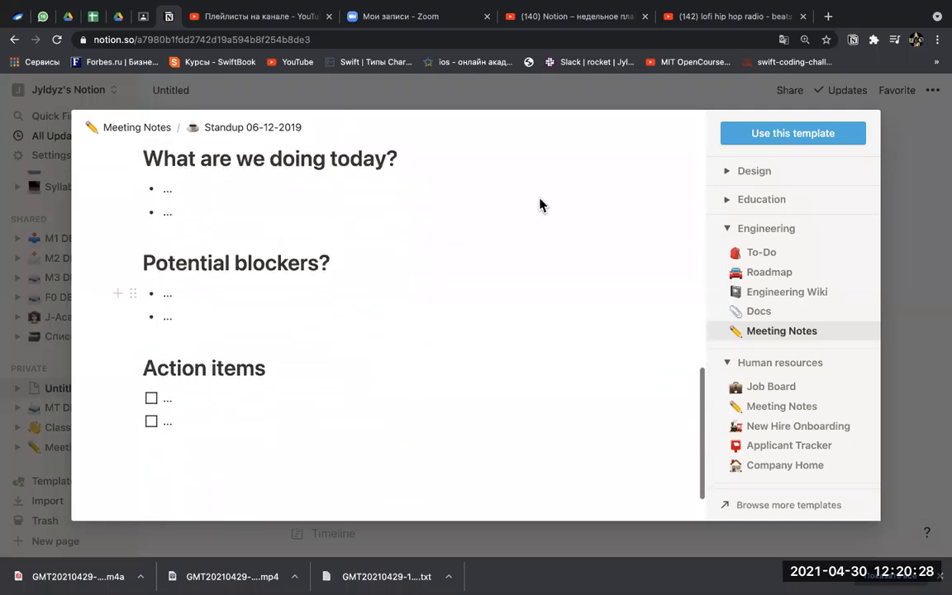
{"action": "left_click", "coordinate": [752, 136]}
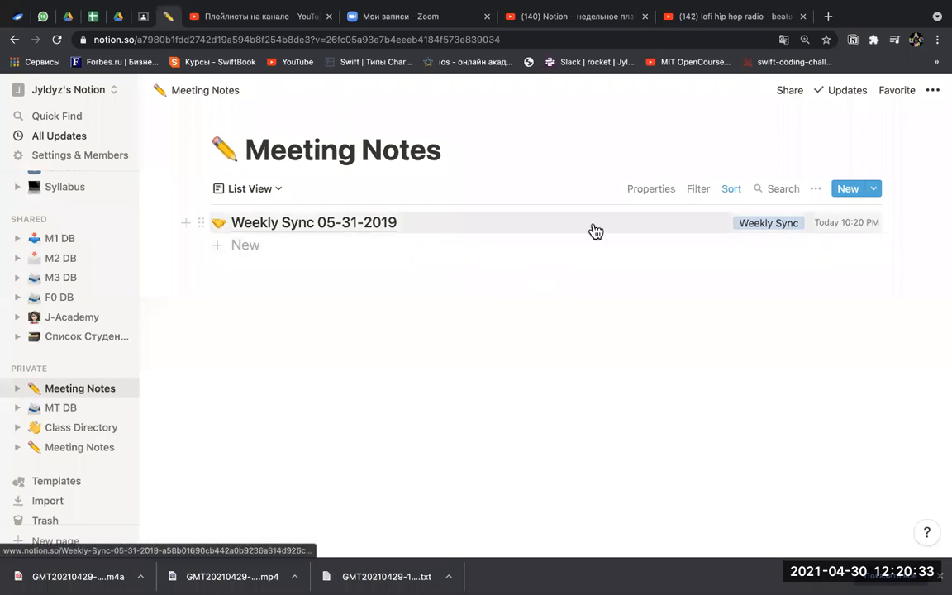
Open the Weekly Sync 05-31-2019 entry in Meeting Notes and set its Type to Standup
{"action": "left_click", "coordinate": [386, 228]}
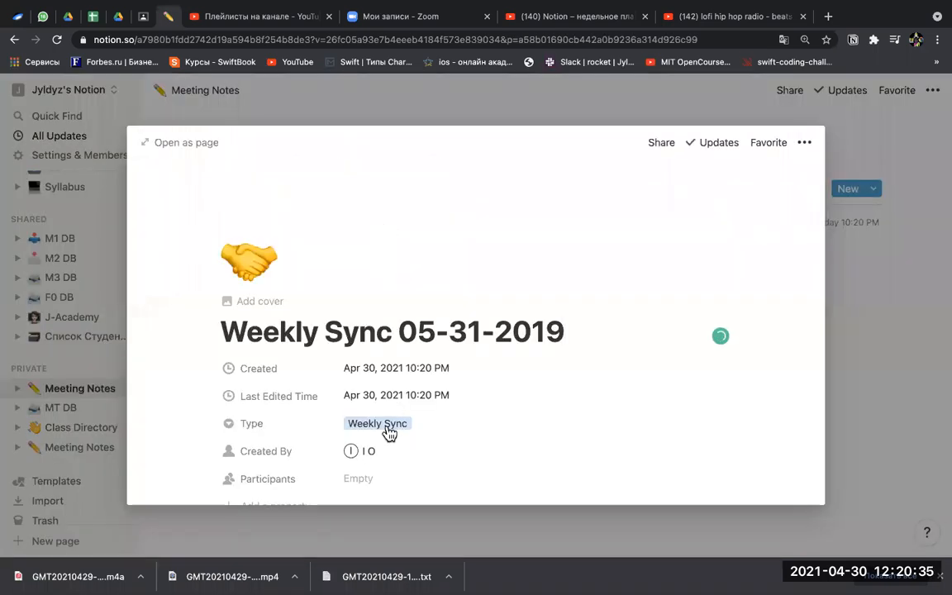
{"action": "left_click", "coordinate": [388, 424]}
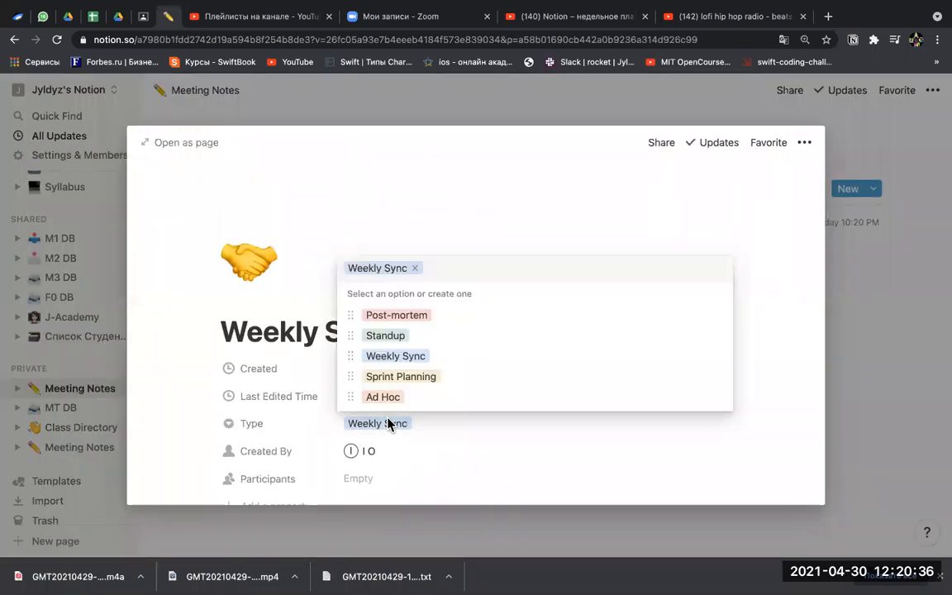
{"action": "left_click", "coordinate": [385, 334]}
{"action": "scroll", "coordinate": [459, 440], "scroll_direction": "down", "scroll_amount": 5}
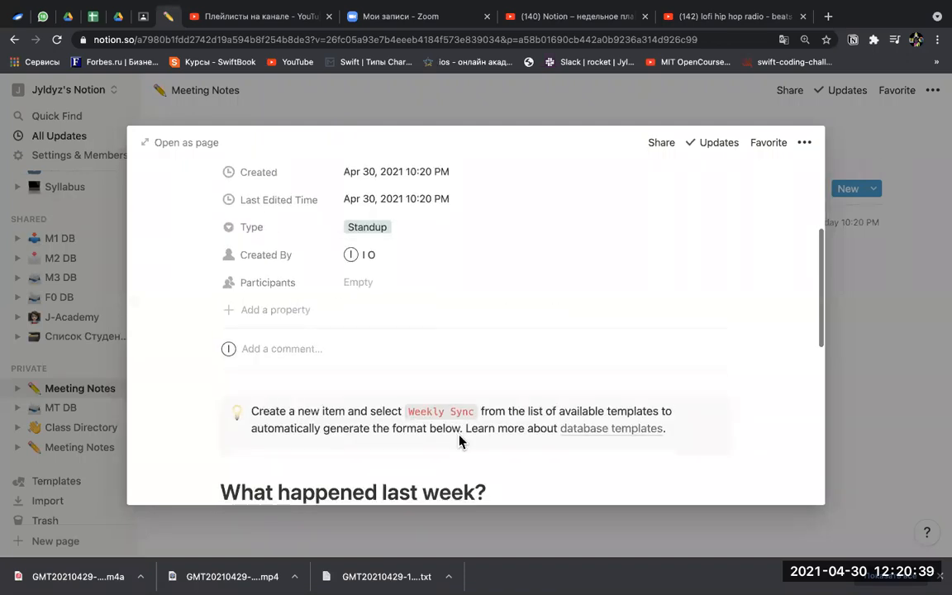
{"action": "scroll", "coordinate": [447, 422], "scroll_direction": "down", "scroll_amount": 5}
View the Weekly Sync 05-31-2019 entry as a full page, examine its sections and return to the Meeting Notes list
{"action": "left_click", "coordinate": [177, 141]}
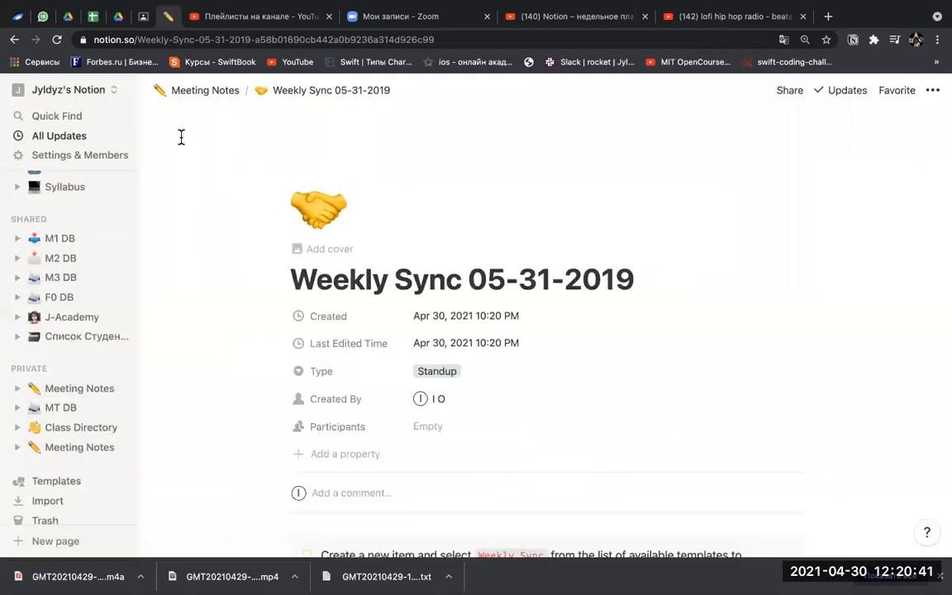
{"action": "scroll", "coordinate": [388, 310], "scroll_direction": "down", "scroll_amount": 10}
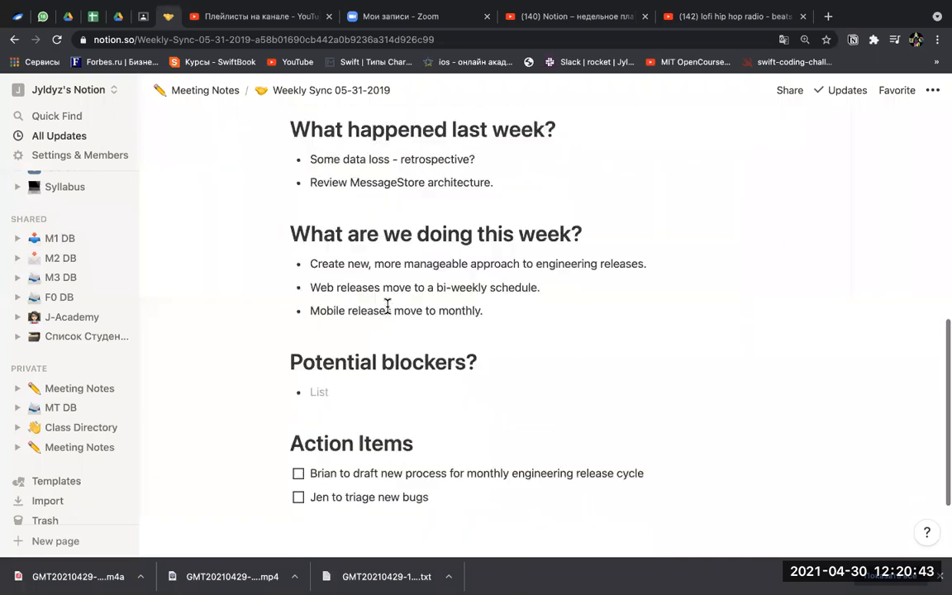
{"action": "scroll", "coordinate": [388, 306], "scroll_direction": "up", "scroll_amount": 10}
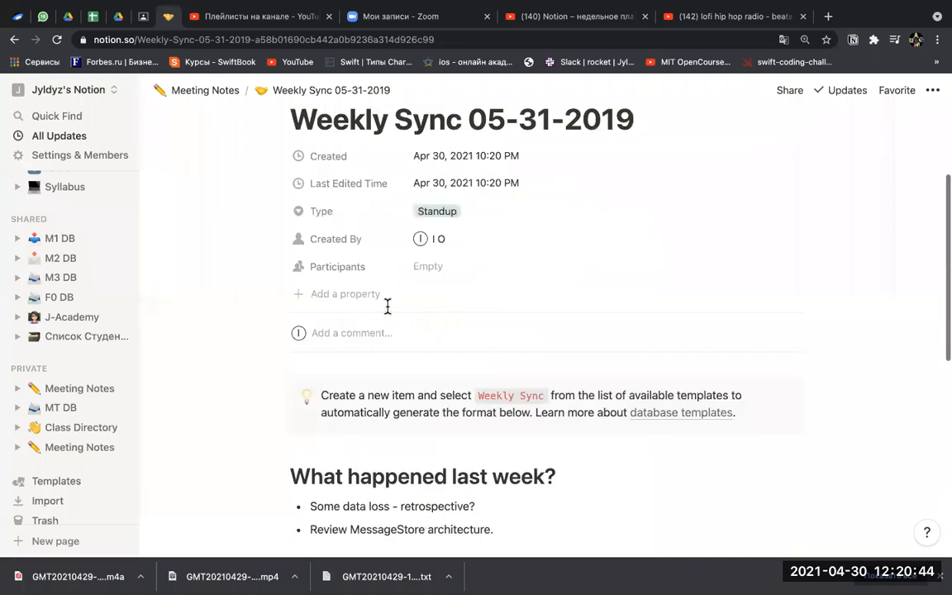
{"action": "left_click", "coordinate": [172, 92]}
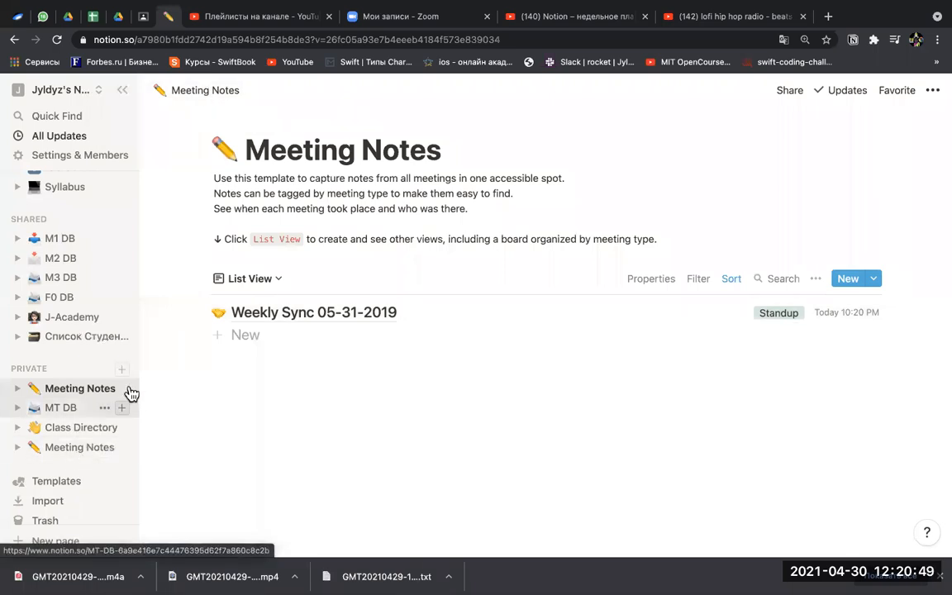
Create another new private page and browse the Education and Design categories of its template gallery
{"action": "left_click", "coordinate": [122, 369]}
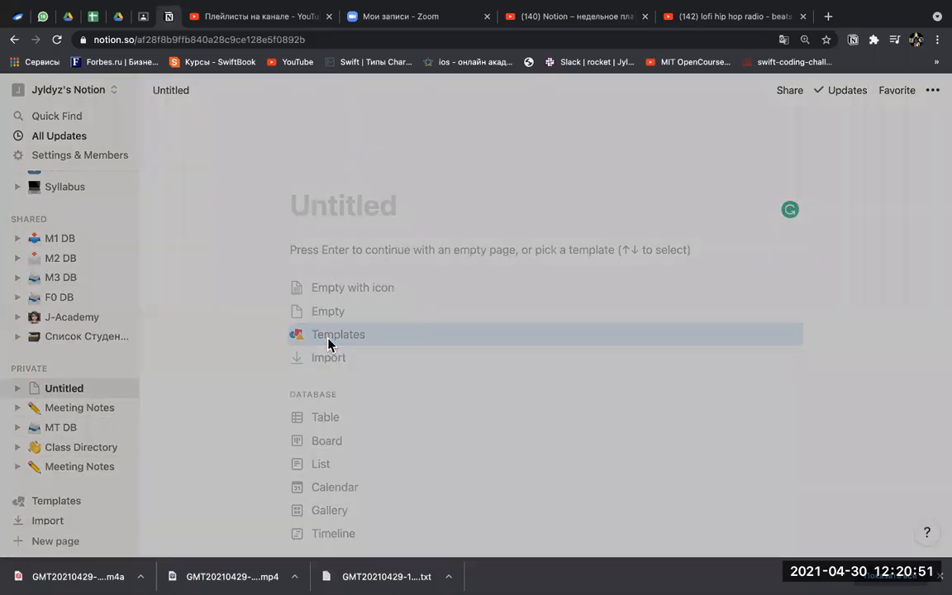
{"action": "left_click", "coordinate": [319, 335]}
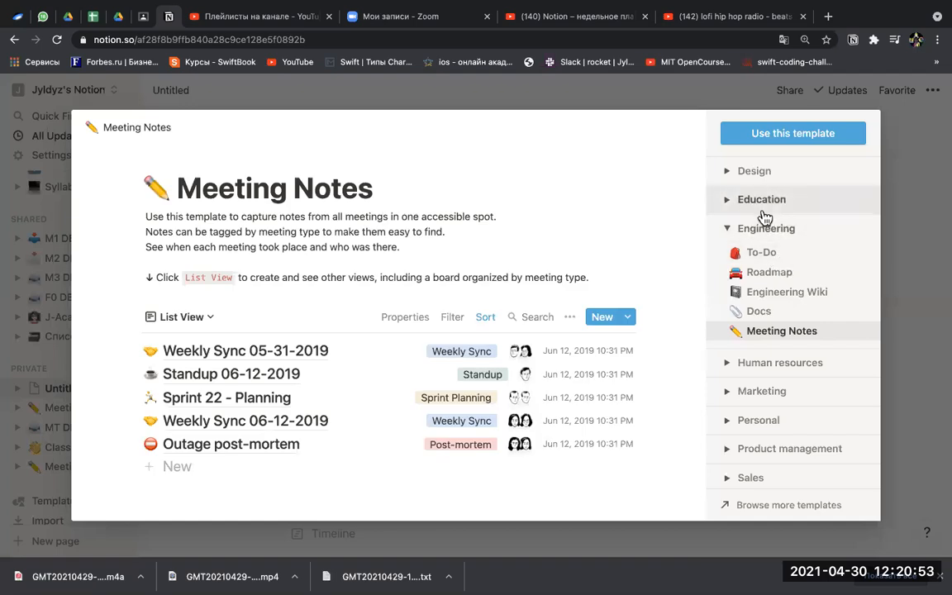
{"action": "left_click", "coordinate": [732, 203]}
{"action": "scroll", "coordinate": [798, 373], "scroll_direction": "down", "scroll_amount": 2}
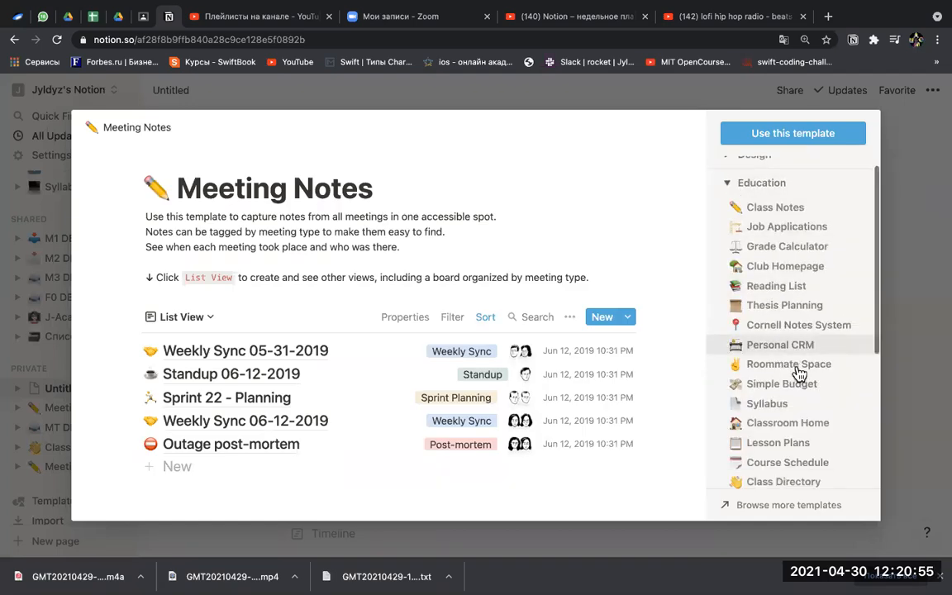
{"action": "scroll", "coordinate": [798, 373], "scroll_direction": "up", "scroll_amount": 3}
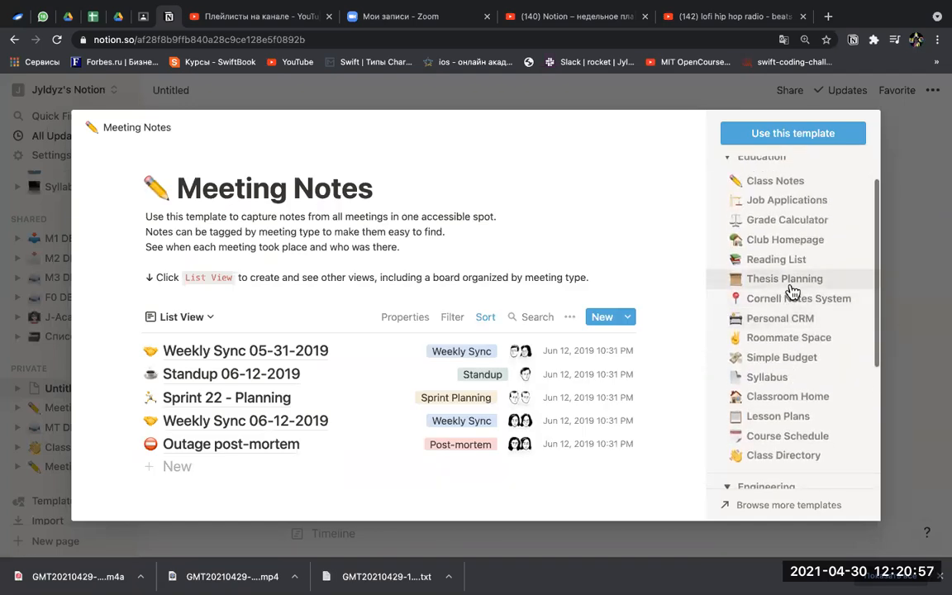
{"action": "left_click", "coordinate": [728, 172]}
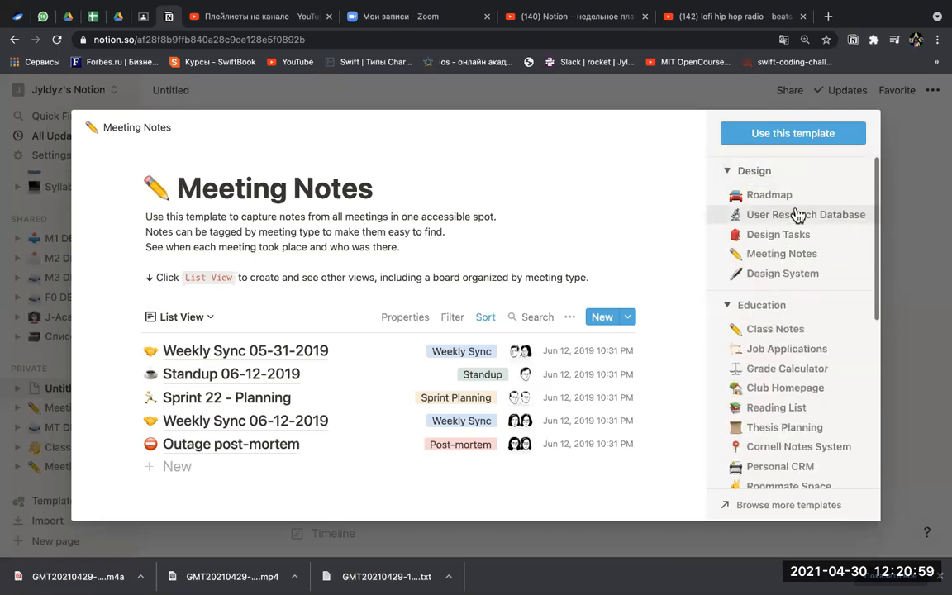
Preview the Standup 06-04-19 entry in the Design Meeting Notes template and apply that template to the page
{"action": "left_click", "coordinate": [798, 256]}
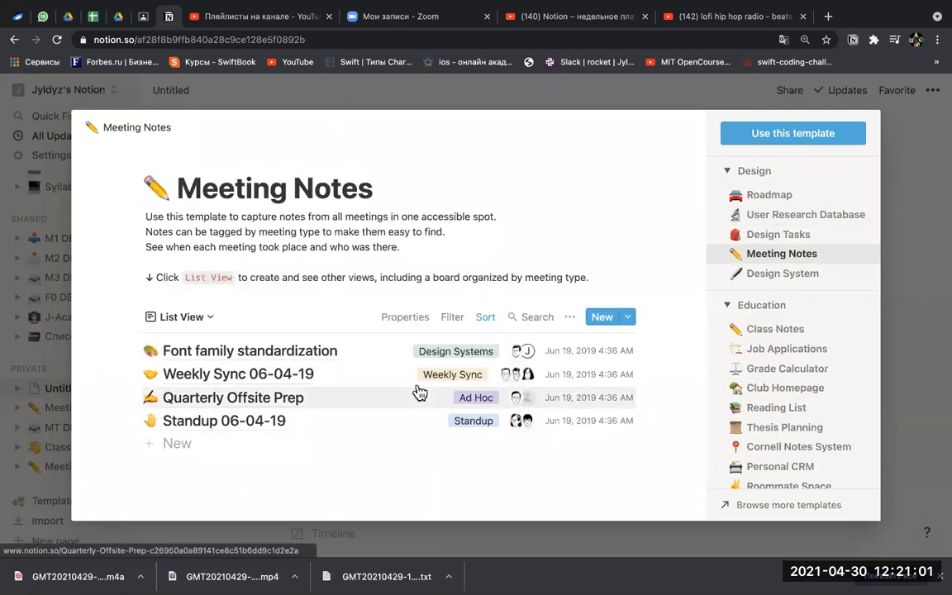
{"action": "left_click", "coordinate": [409, 423]}
{"action": "scroll", "coordinate": [407, 422], "scroll_direction": "down", "scroll_amount": 6}
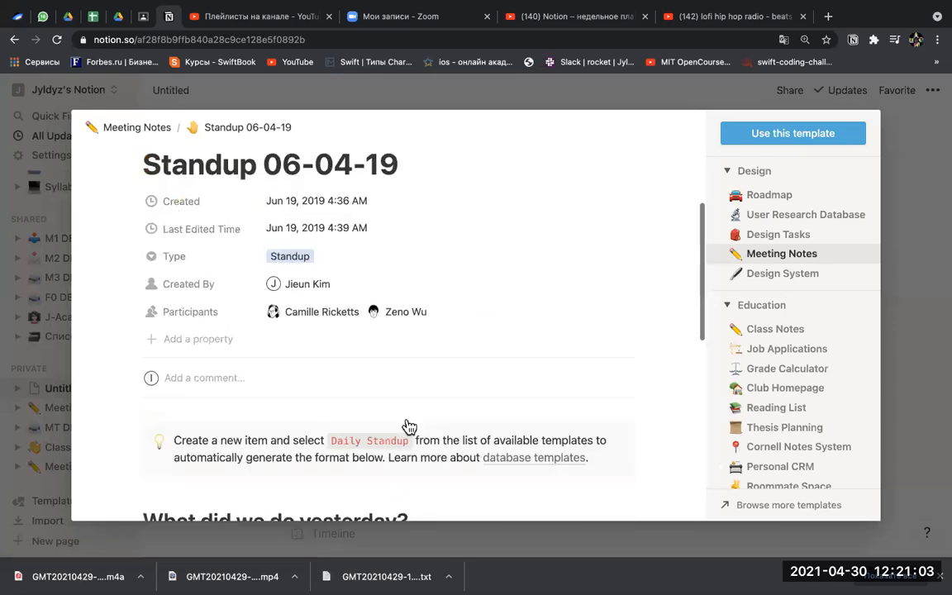
{"action": "left_click", "coordinate": [752, 135]}
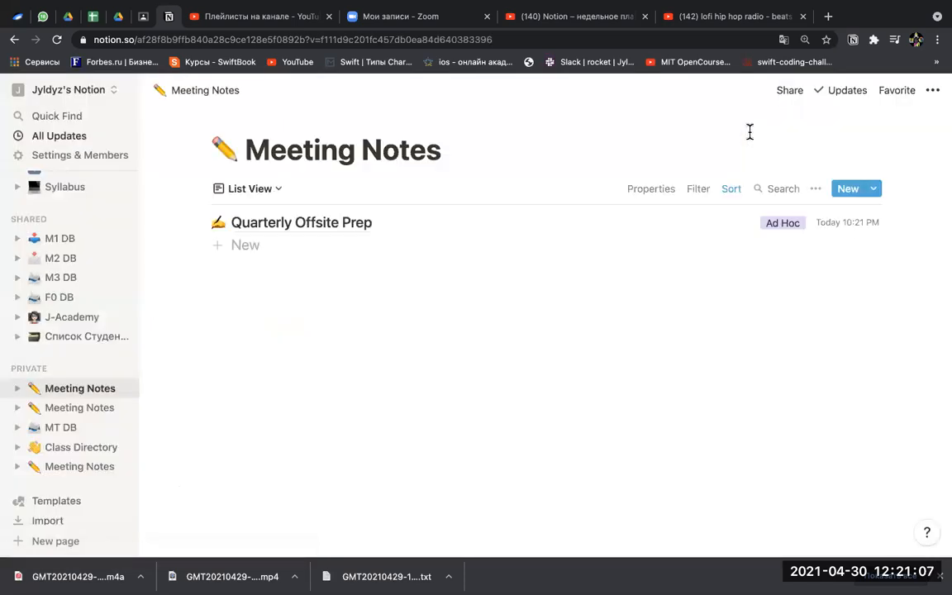
Set the Type of the Quarterly Offsite Prep entry to Standup, review its Goals and Discussion Items sections, and close it
{"action": "left_click", "coordinate": [785, 230]}
{"action": "left_click", "coordinate": [383, 425]}
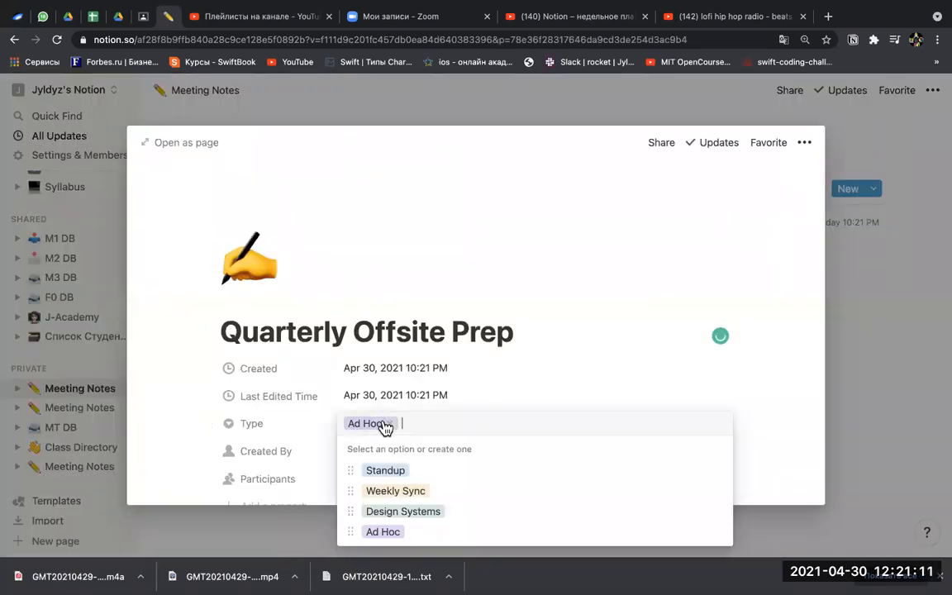
{"action": "left_click", "coordinate": [386, 469]}
{"action": "scroll", "coordinate": [388, 466], "scroll_direction": "down", "scroll_amount": 5}
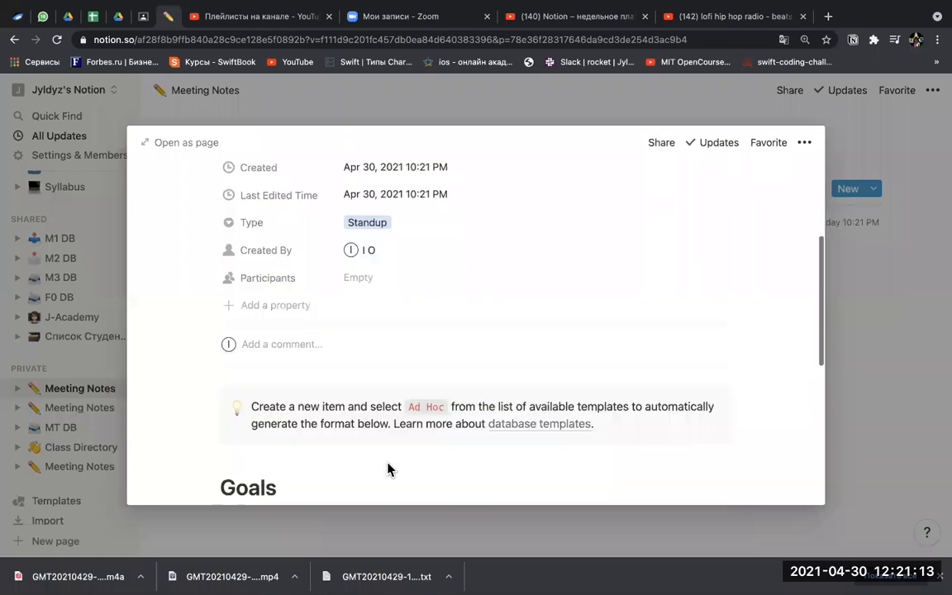
{"action": "scroll", "coordinate": [387, 463], "scroll_direction": "up", "scroll_amount": 5}
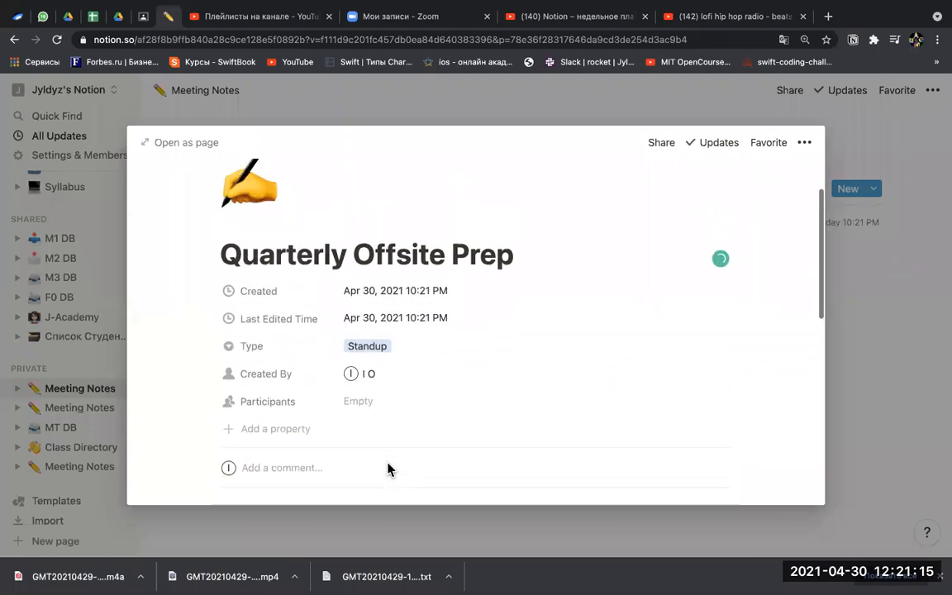
{"action": "scroll", "coordinate": [405, 374], "scroll_direction": "down", "scroll_amount": 8}
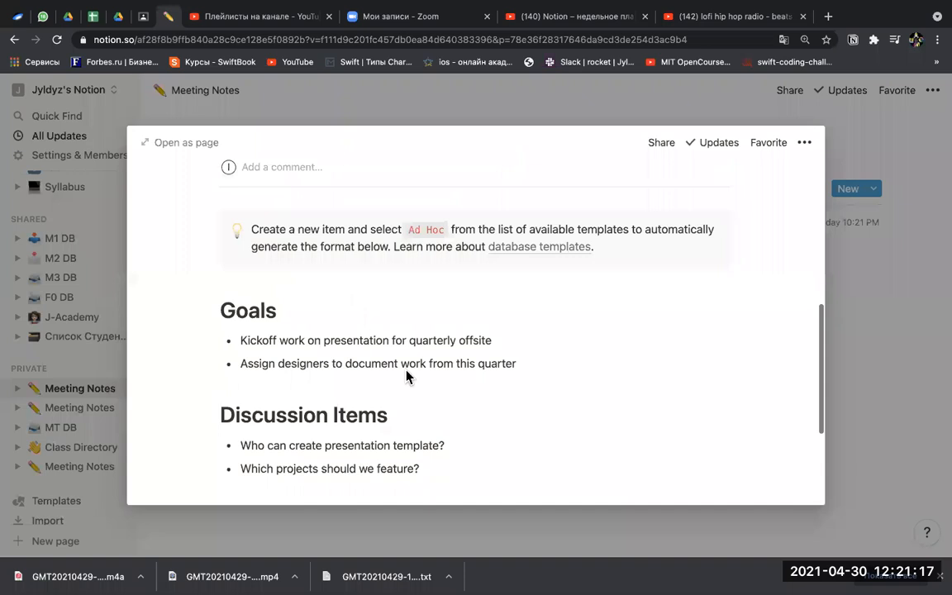
{"action": "left_click", "coordinate": [368, 530]}
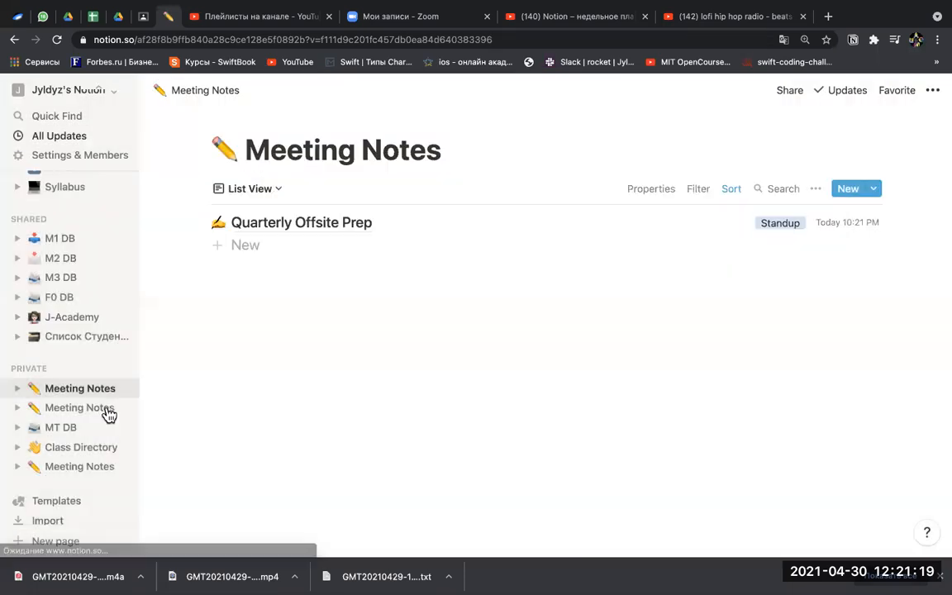
Reopen Weekly Sync 05-31-2019 from the second private Meeting Notes page as a full page and examine its weekly question headings
{"action": "left_click", "coordinate": [107, 409]}
{"action": "left_click", "coordinate": [73, 414]}
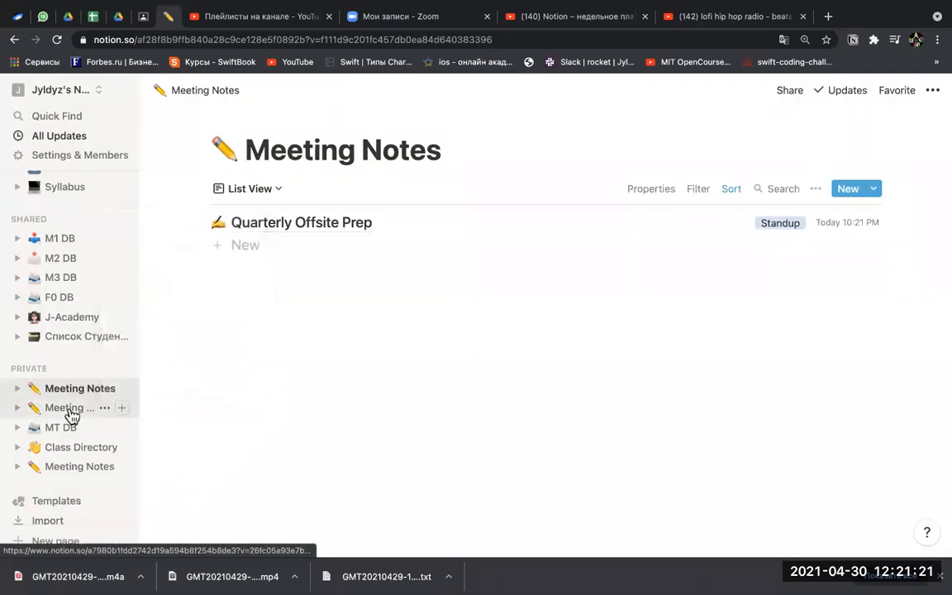
{"action": "left_click", "coordinate": [72, 413]}
{"action": "left_click", "coordinate": [313, 312]}
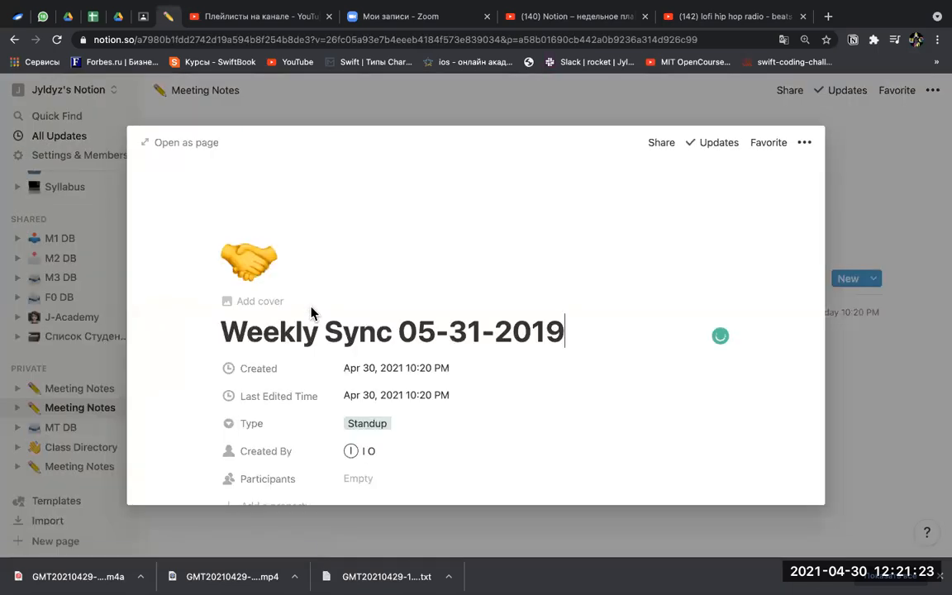
{"action": "scroll", "coordinate": [444, 431], "scroll_direction": "down", "scroll_amount": 5}
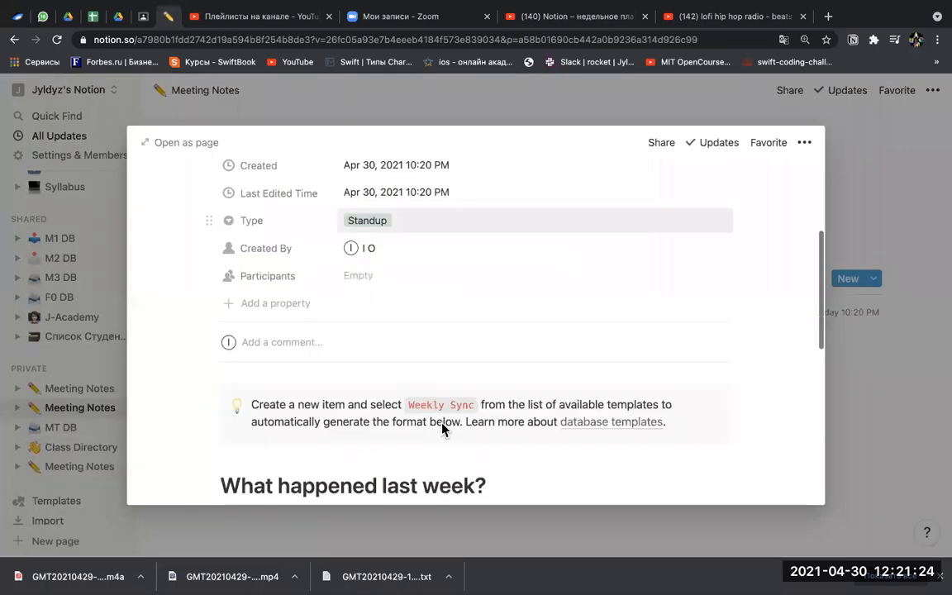
{"action": "left_click", "coordinate": [203, 142]}
{"action": "scroll", "coordinate": [226, 153], "scroll_direction": "down", "scroll_amount": 6}
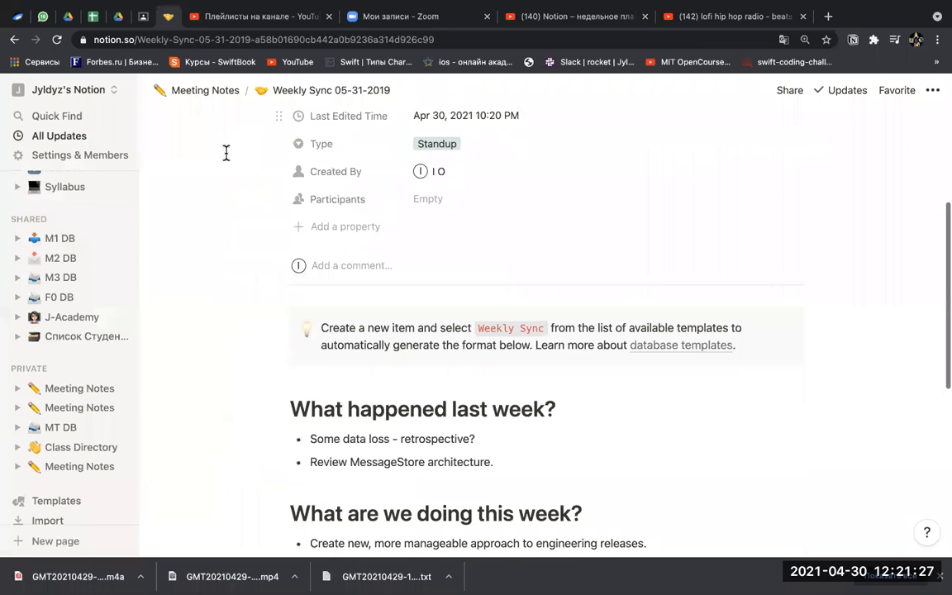
{"action": "scroll", "coordinate": [435, 351], "scroll_direction": "down", "scroll_amount": 5}
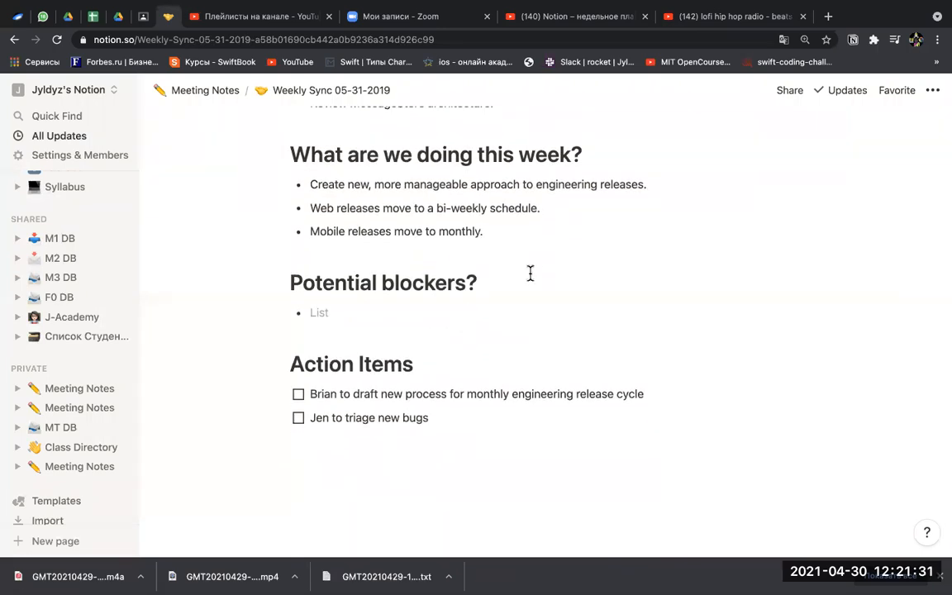
{"action": "left_click_drag", "start_coordinate": [570, 155], "coordinate": [353, 145]}
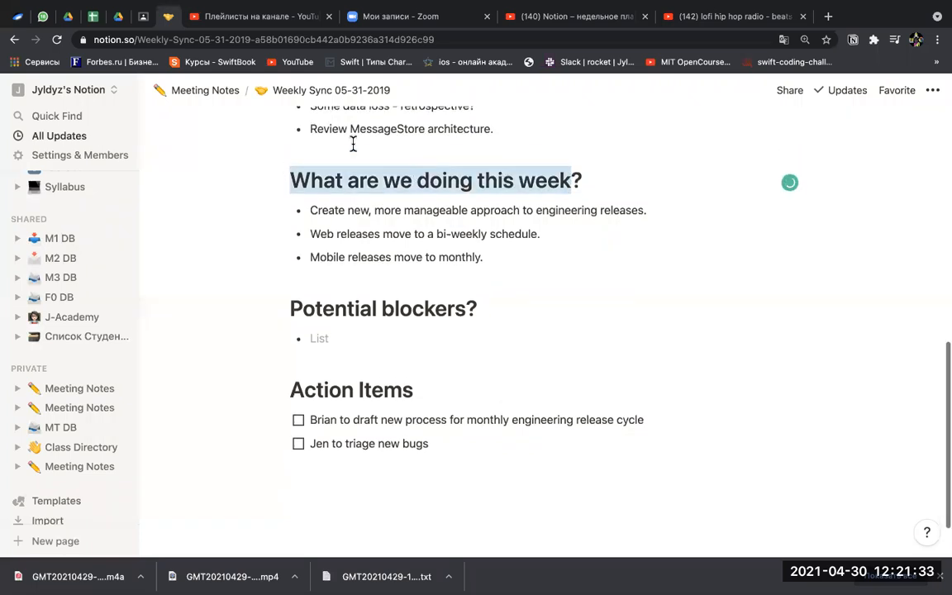
{"action": "scroll", "coordinate": [364, 184], "scroll_direction": "up", "scroll_amount": 3}
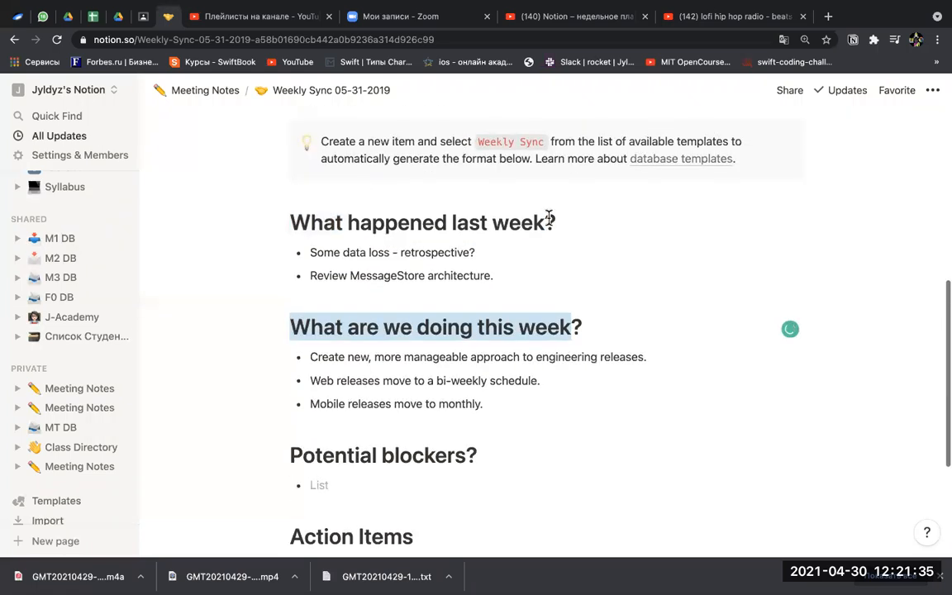
Rewrite the first two question headings as "Что я делал вчера?" and "Что я буду делать завтра?"
{"action": "left_click_drag", "start_coordinate": [545, 221], "coordinate": [299, 216]}
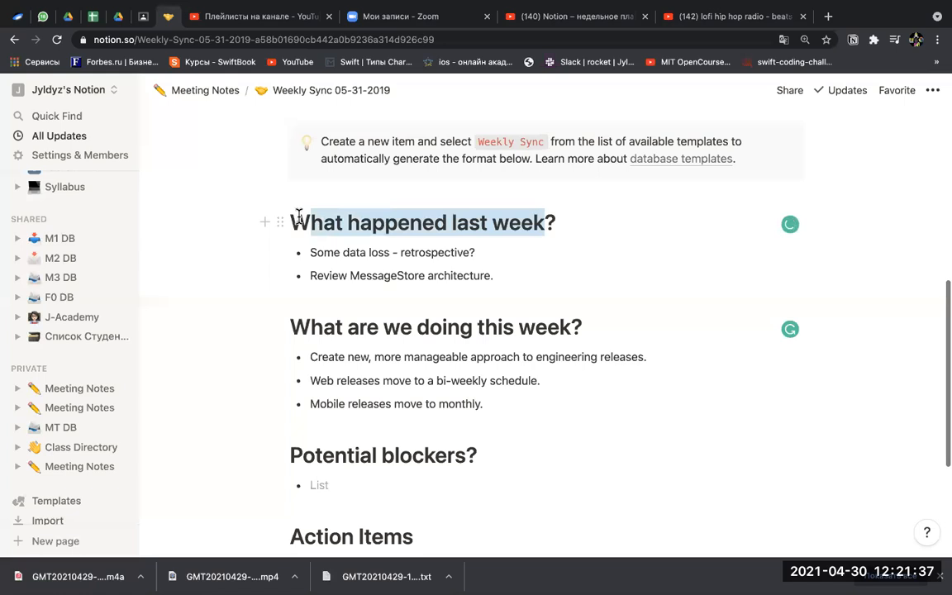
{"action": "type", "text": "Что я"}
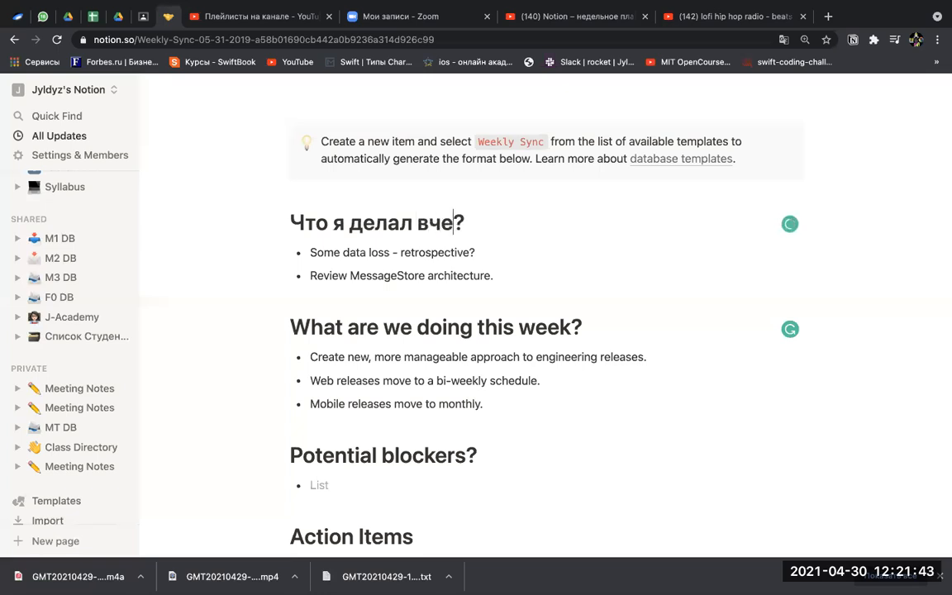
{"action": "left_click_drag", "start_coordinate": [573, 327], "coordinate": [297, 319]}
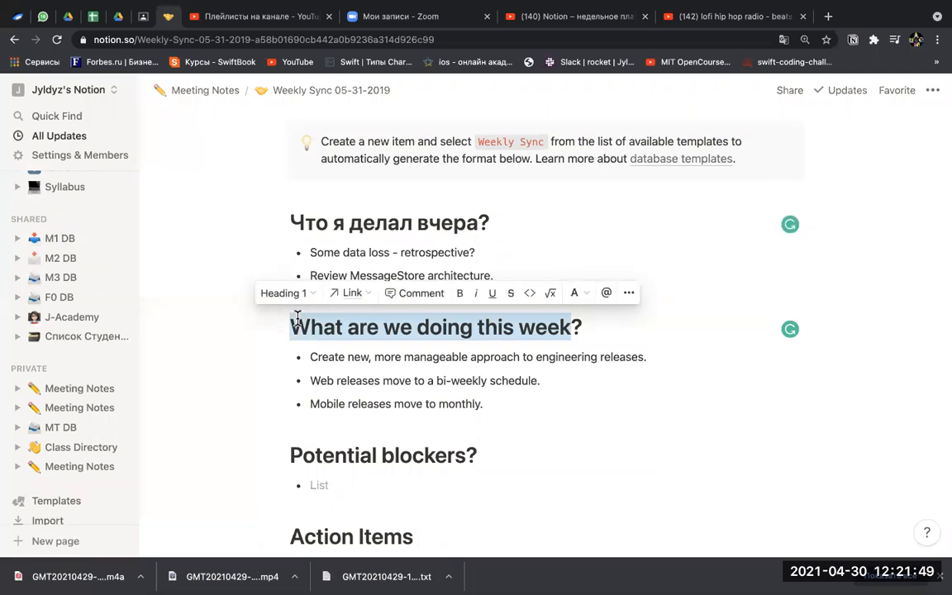
{"action": "type", "text": "Что я делал сегодня?"}
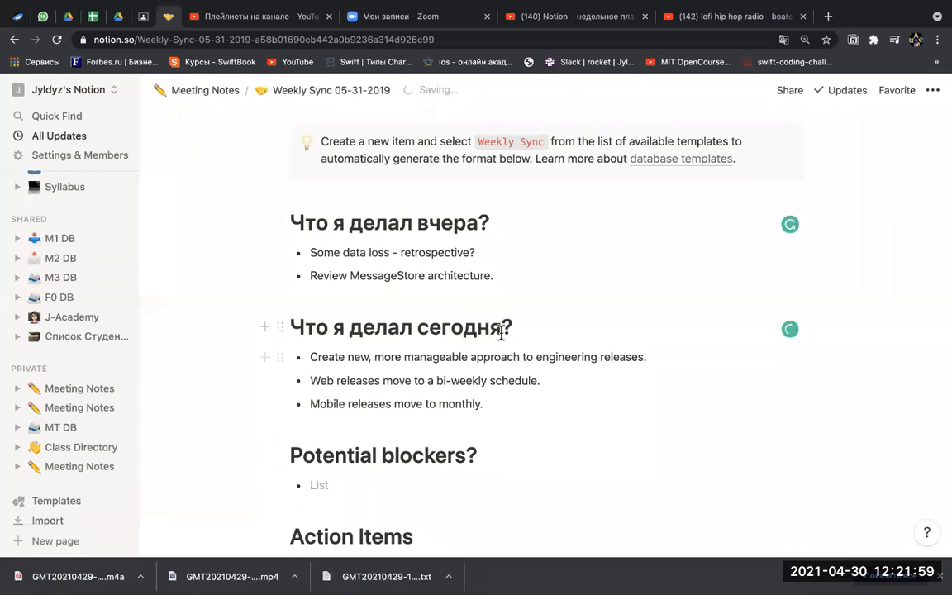
{"action": "left_click_drag", "start_coordinate": [500, 332], "coordinate": [371, 328]}
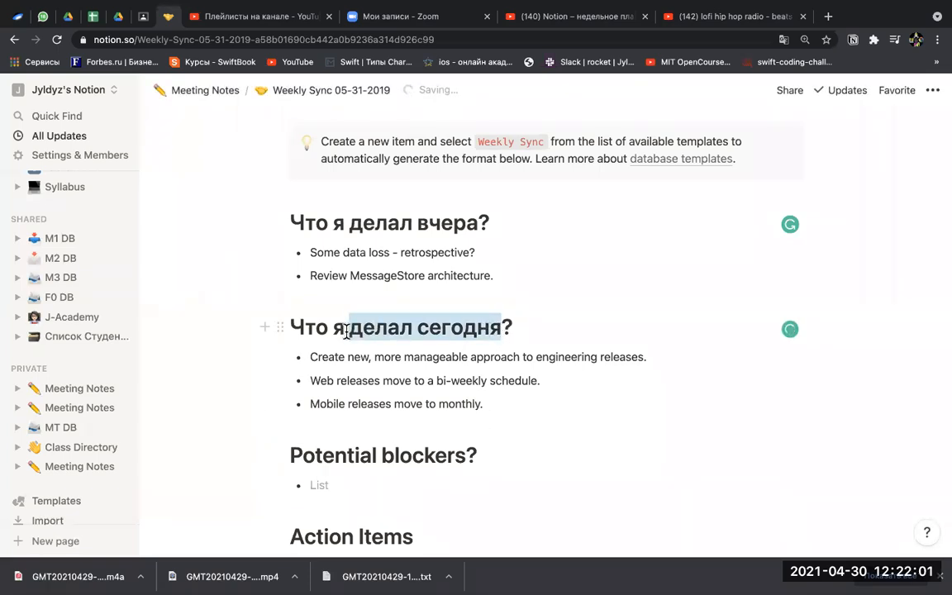
{"action": "key", "text": "BackSpace"}
{"action": "type", "text": "буду"}
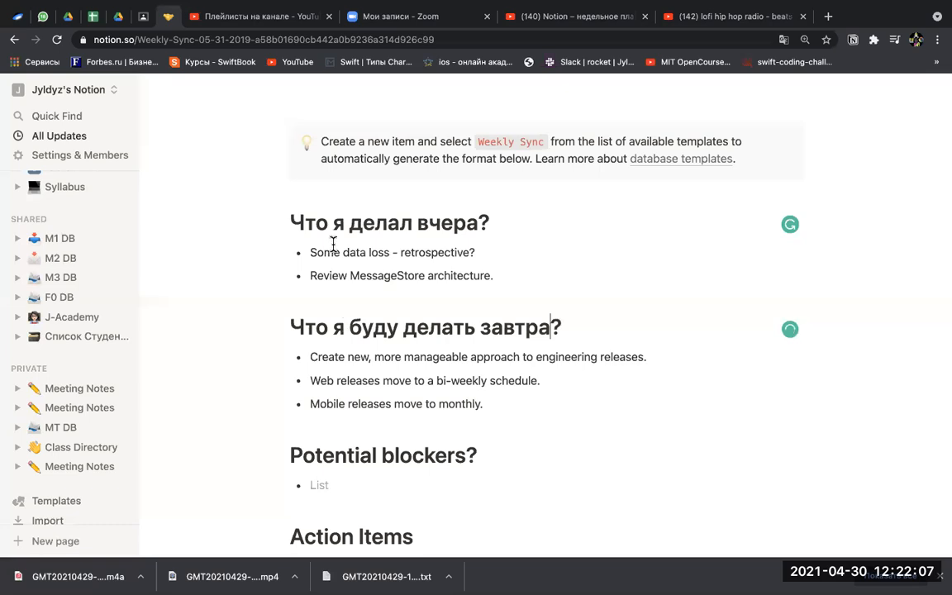
Clear the sample text from both bullets under "Что я делал вчера?", keeping the empty list items
{"action": "left_click", "coordinate": [480, 251]}
{"action": "key", "text": "BackSpace"}
{"action": "key", "text": "BackSpace"}
{"action": "key", "text": "BackSpace"}
{"action": "key", "text": "BackSpace"}
{"action": "key", "text": "BackSpace"}
{"action": "key", "text": "BackSpace"}
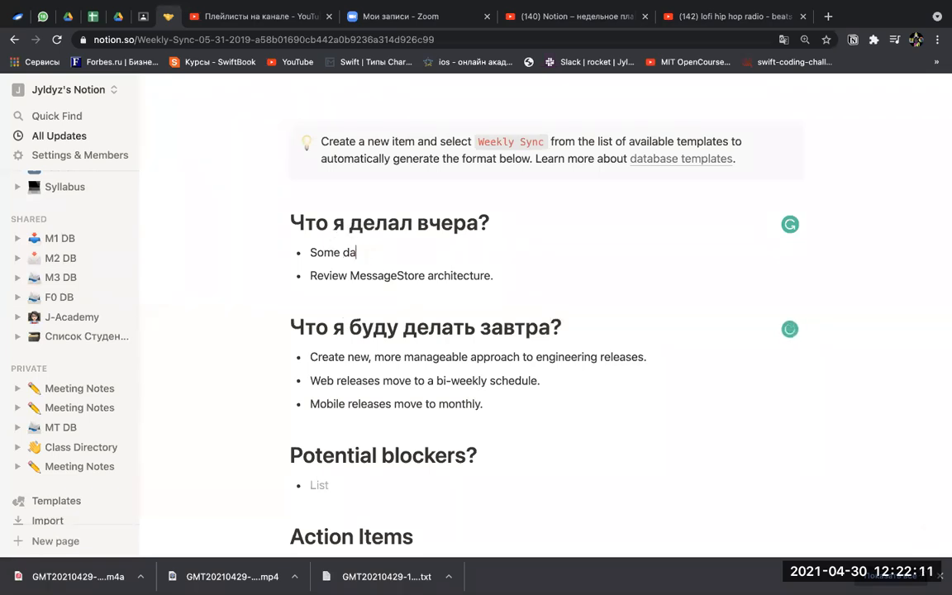
{"action": "triple_click", "coordinate": [485, 272]}
{"action": "key", "text": "BackSpace"}
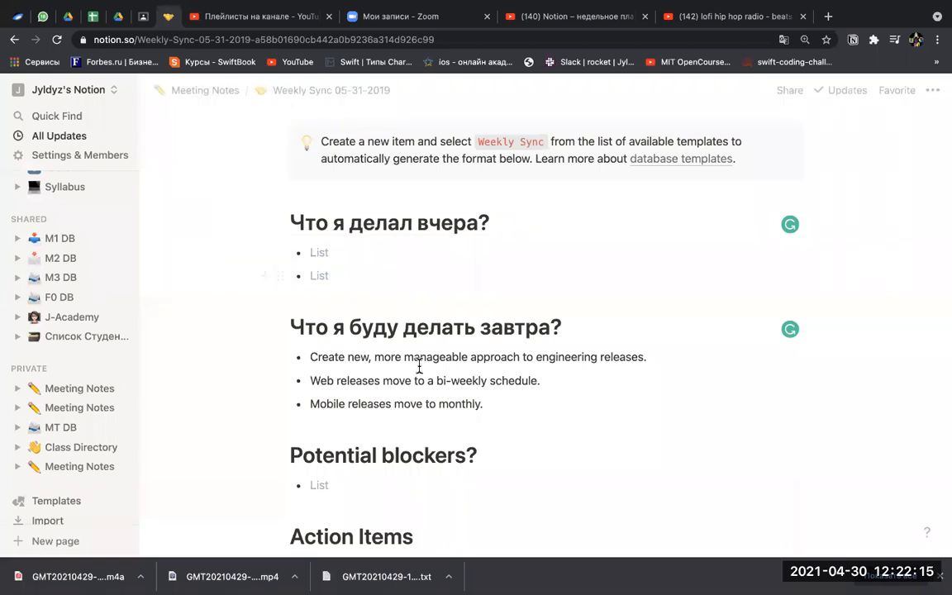
Clear the sample text from all three bullets under "Что я буду делать завтра?"
{"action": "double_click", "coordinate": [421, 357]}
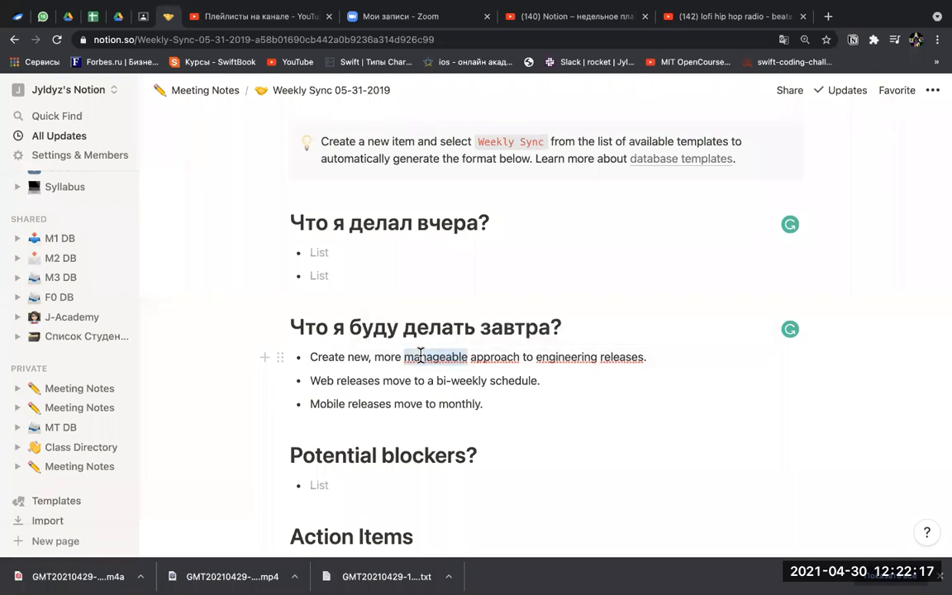
{"action": "triple_click", "coordinate": [422, 357]}
{"action": "key", "text": "BackSpace"}
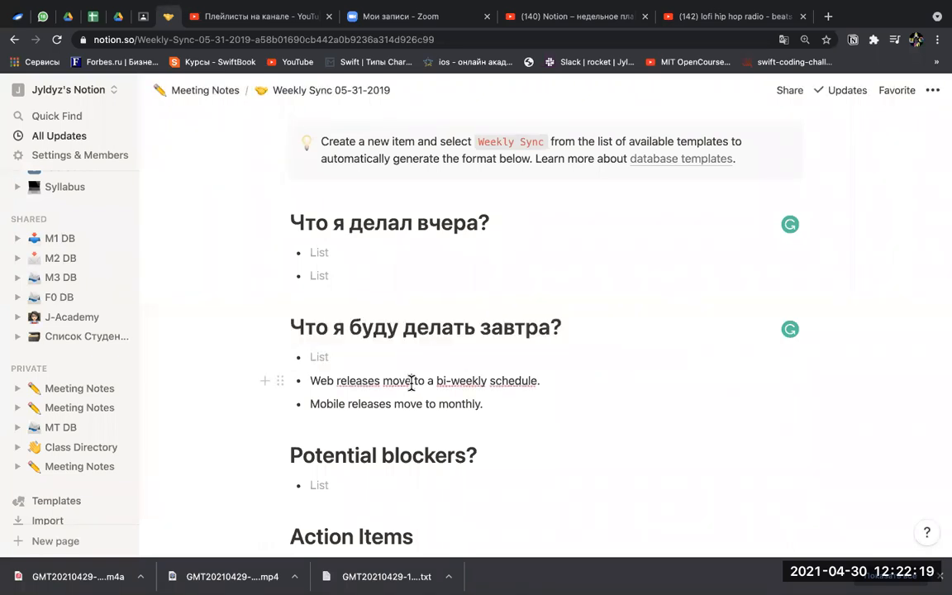
{"action": "triple_click", "coordinate": [413, 382]}
{"action": "key", "text": "BackSpace"}
{"action": "triple_click", "coordinate": [384, 405]}
{"action": "key", "text": "BackSpace"}
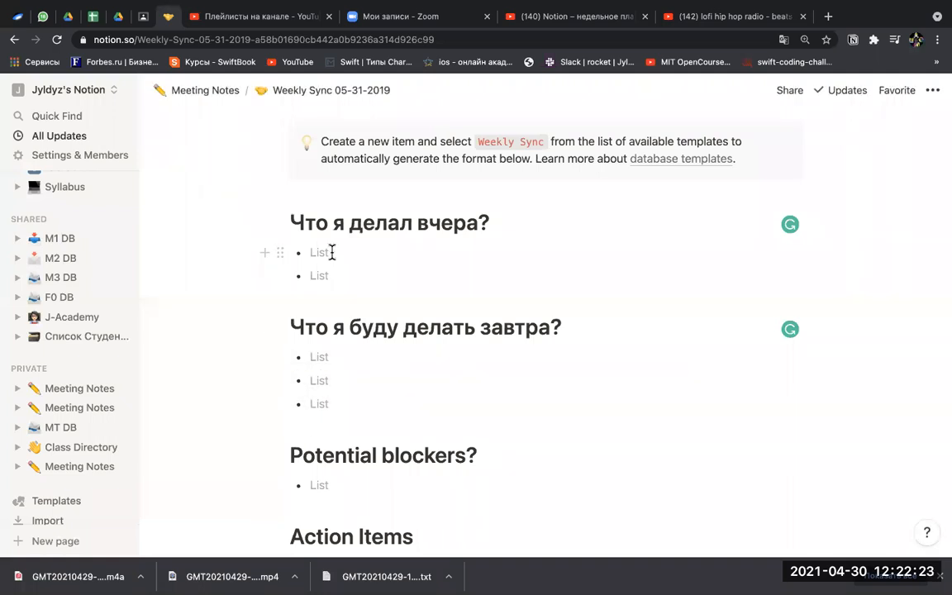
Fill the two bullets under "Что я делал вчера?" with "Обсуждал организацию и навигацию в Discord" and "Не спал до 11 утра"
{"action": "type", "text": "Обс"}
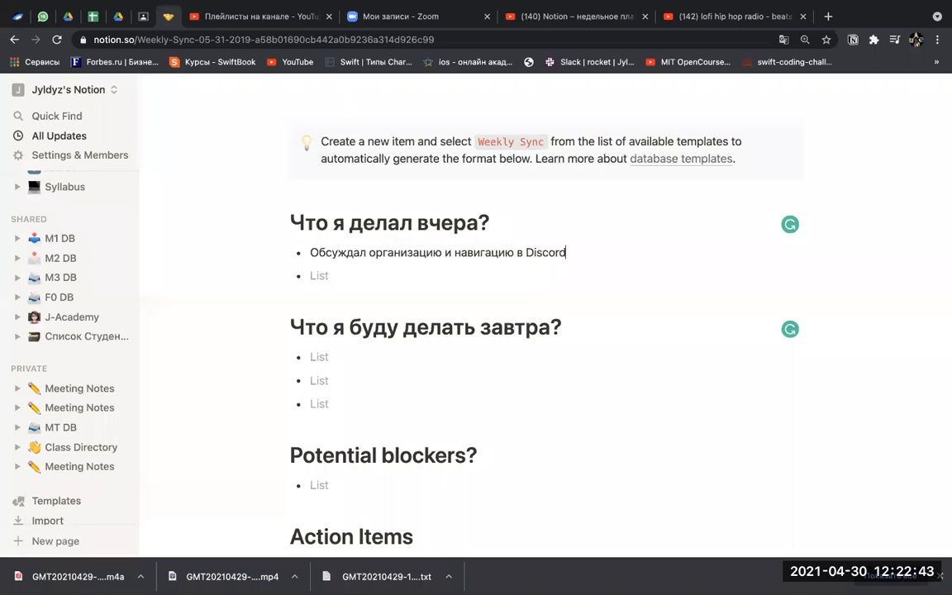
{"action": "left_click", "coordinate": [323, 279]}
{"action": "type", "text": "Yt"}
{"action": "key", "text": "BackSpace"}
{"action": "type", "text": "Не спал до 11 утра"}
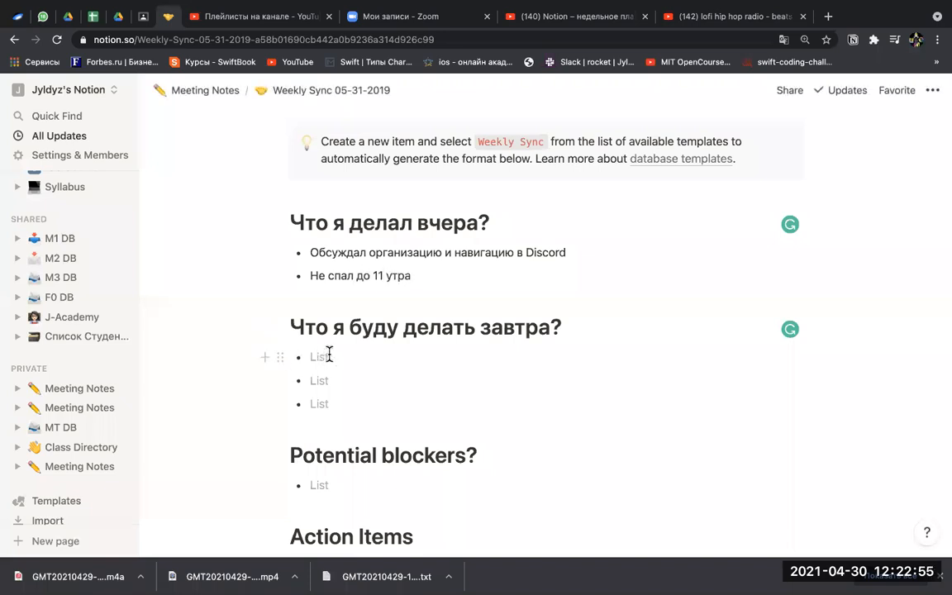
Write the first bullet under "Что я буду делать завтра?" in Russian as a Zoom meeting, naming the group it is for and the guest
{"action": "left_click", "coordinate": [335, 357]}
{"action": "type", "text": "В"}
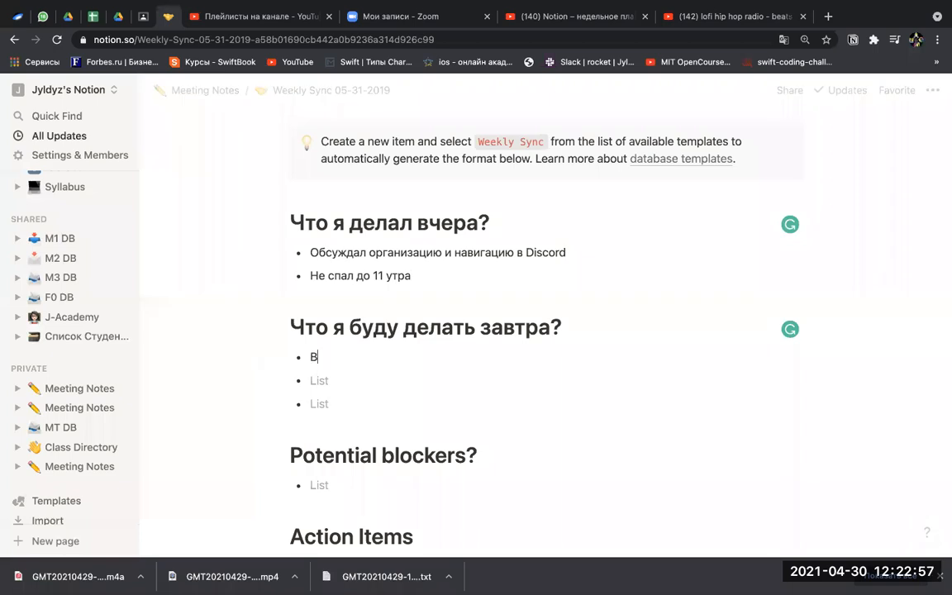
{"action": "type", "text": "стреча по Zoo"}
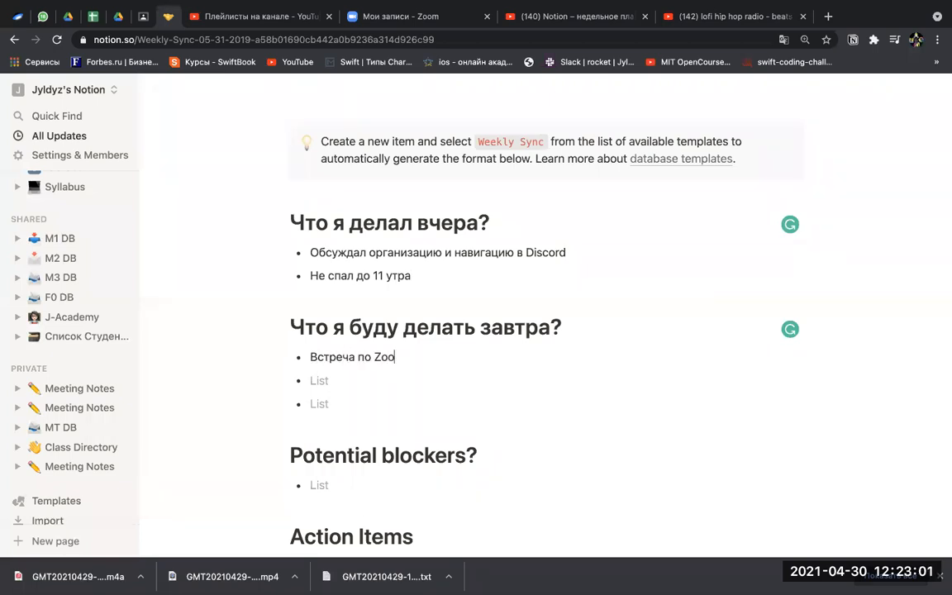
{"action": "type", "text": "m с Кущ"}
{"action": "type", "text": "тарбеко"}
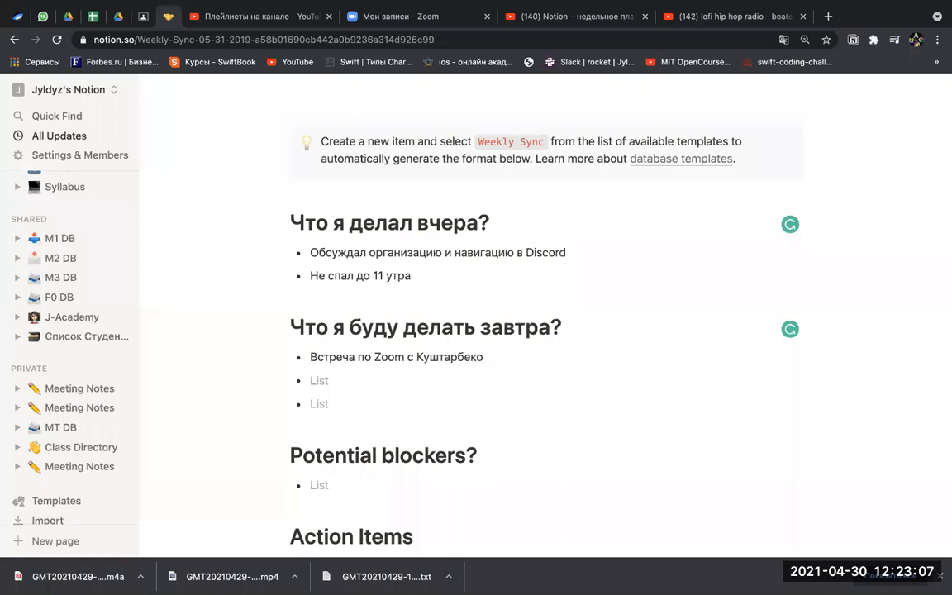
{"action": "type", "text": "м"}
{"action": "left_click", "coordinate": [357, 356]}
{"action": "type", "text": "для "}
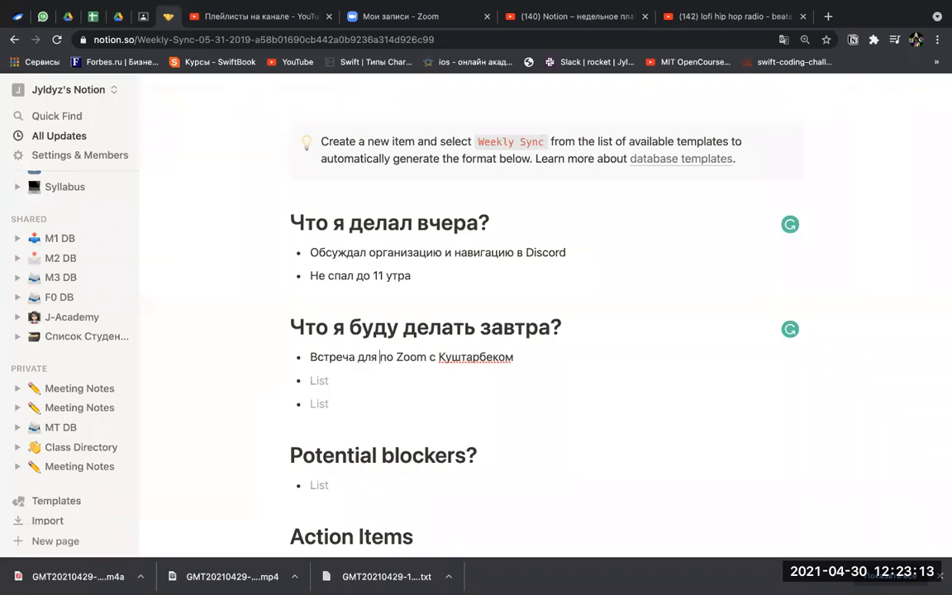
{"action": "type", "text": "Rt"}
{"action": "key", "text": "BackSpace"}
{"action": "key", "text": "BackSpace"}
{"action": "type", "text": "Келече"}
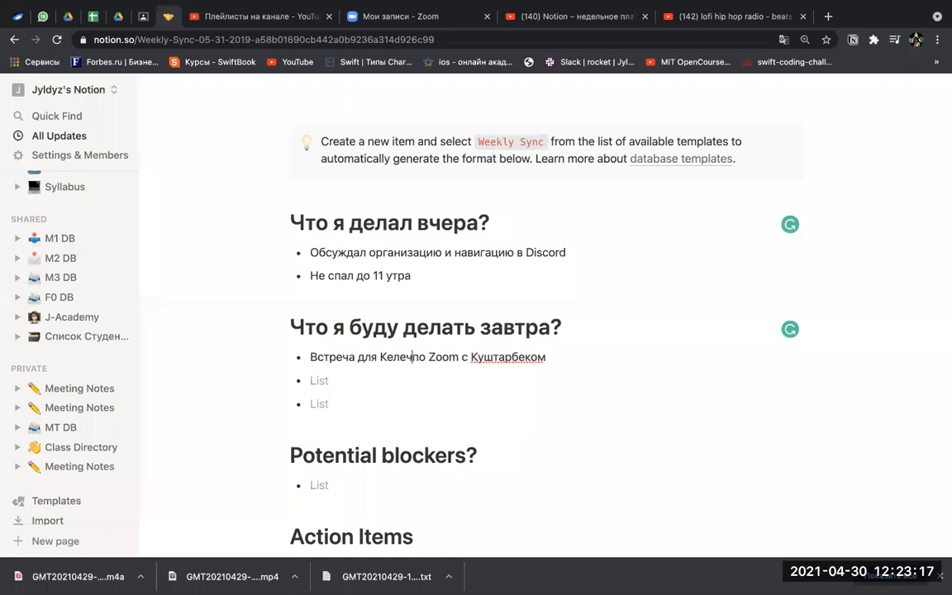
{"action": "type", "text": "к"}
Enter "Трекать новое задание №4" as the second bullet under "Что я буду делать завтра?"
{"action": "left_click", "coordinate": [342, 380]}
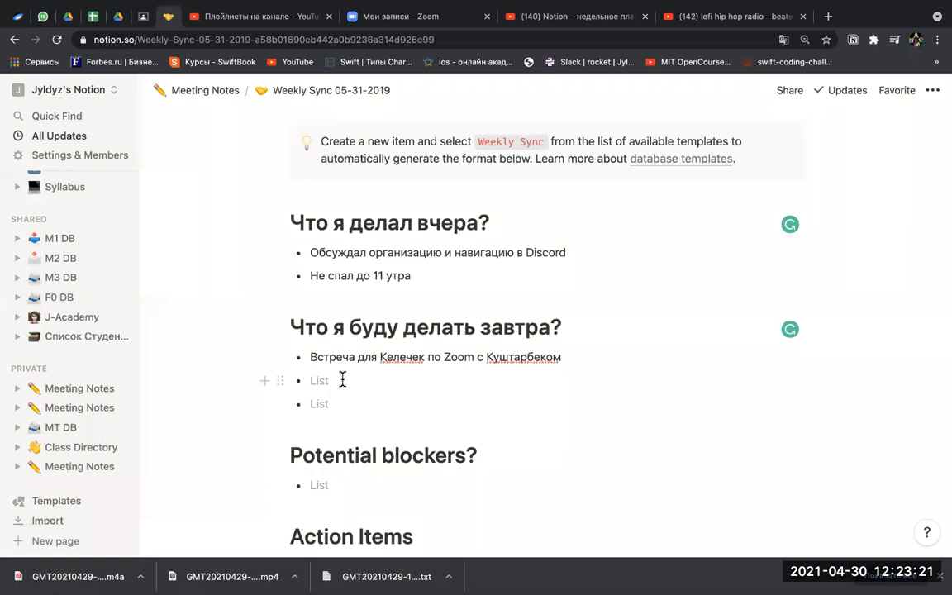
{"action": "type", "text": "Жд"}
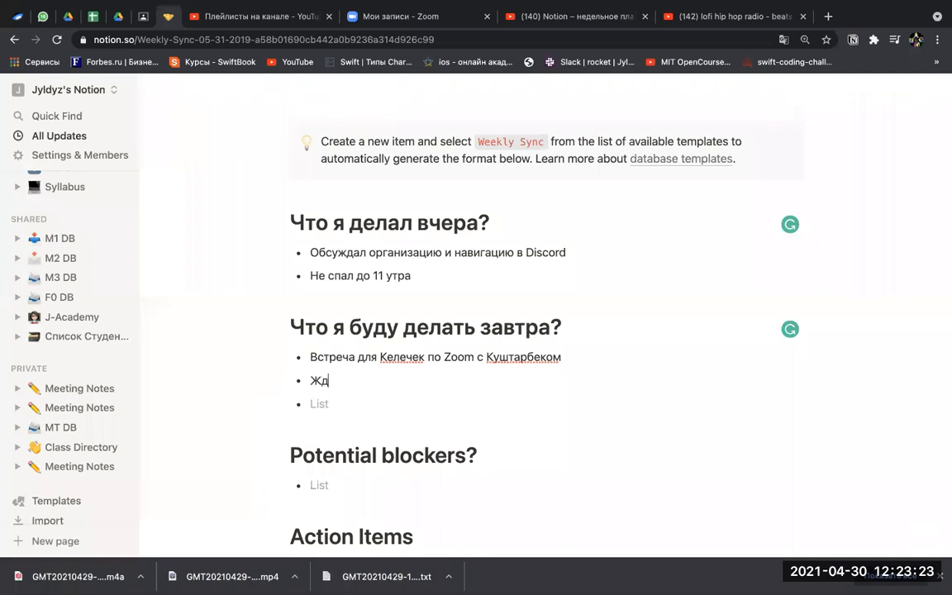
{"action": "key", "text": "BackSpace"}
{"action": "key", "text": "BackSpace"}
{"action": "type", "text": "Трекать новое "}
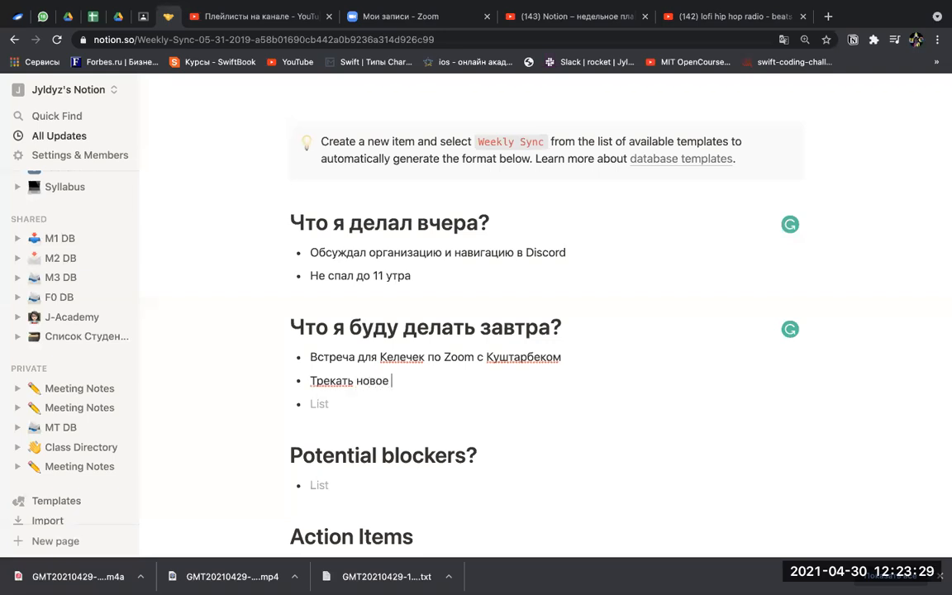
{"action": "type", "text": "задание №4"}
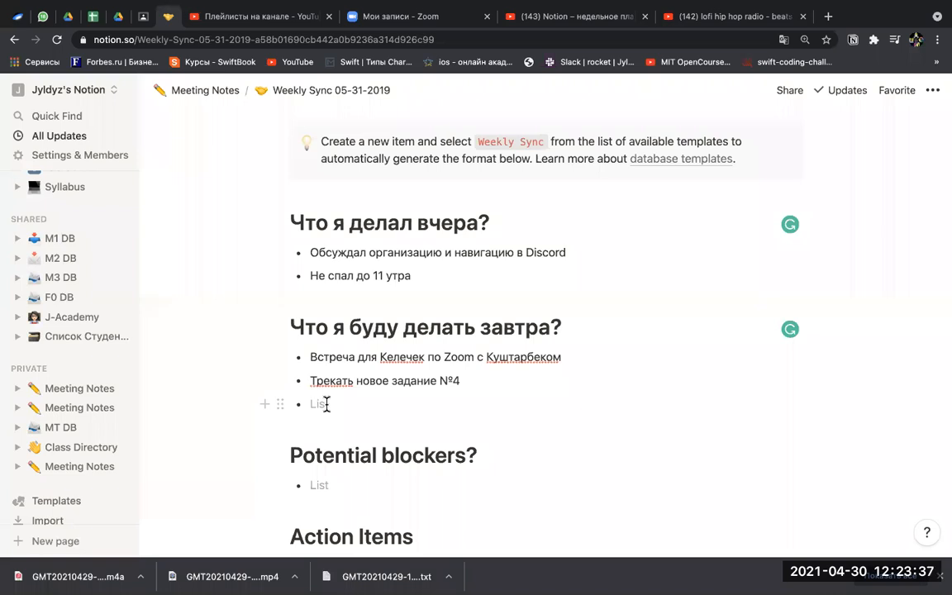
Enter "Мой график" as the bullet under Potential blockers
{"action": "scroll", "coordinate": [351, 439], "scroll_direction": "down", "scroll_amount": 1}
{"action": "left_click", "coordinate": [330, 431]}
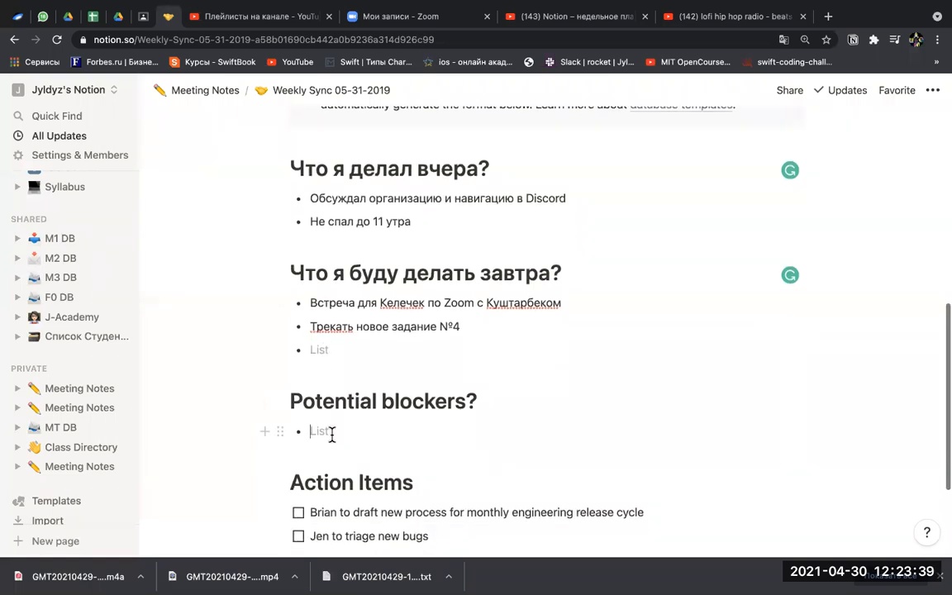
{"action": "type", "text": "Мой "}
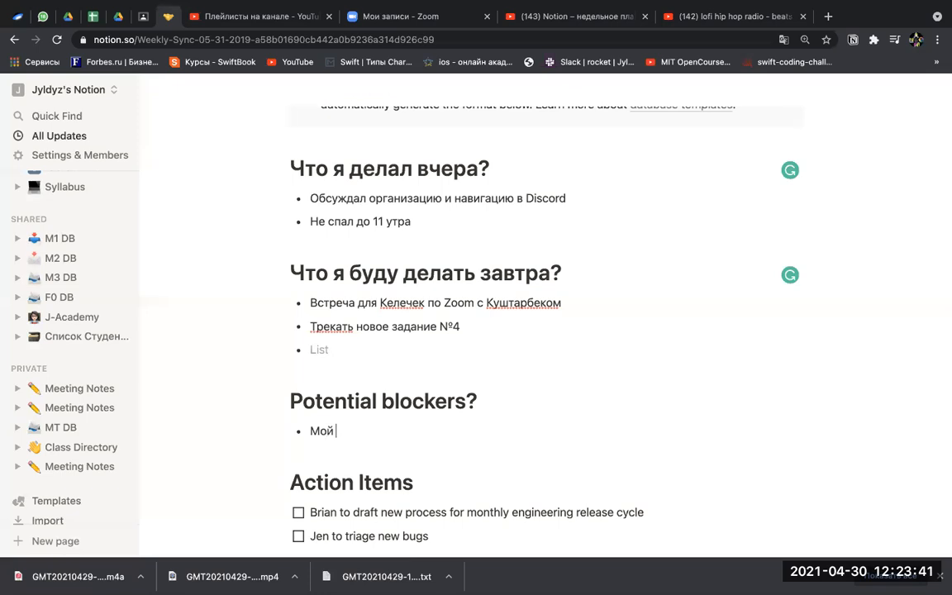
{"action": "type", "text": "график"}
Replace the first Action Items to-do with "Настроить и скинуть ссылку для" followed by the two recipient group names
{"action": "scroll", "coordinate": [362, 386], "scroll_direction": "down", "scroll_amount": 3}
{"action": "double_click", "coordinate": [362, 386]}
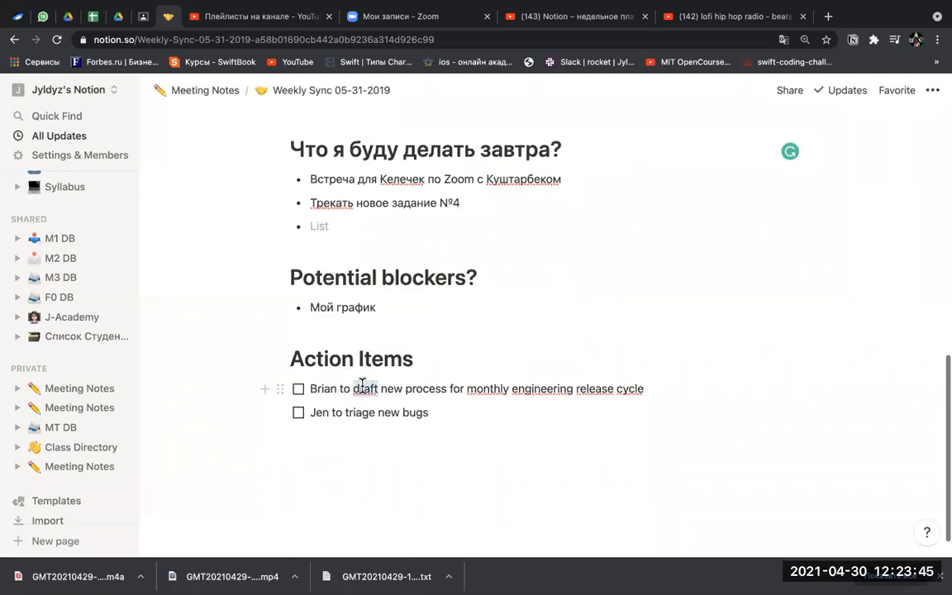
{"action": "triple_click", "coordinate": [362, 385]}
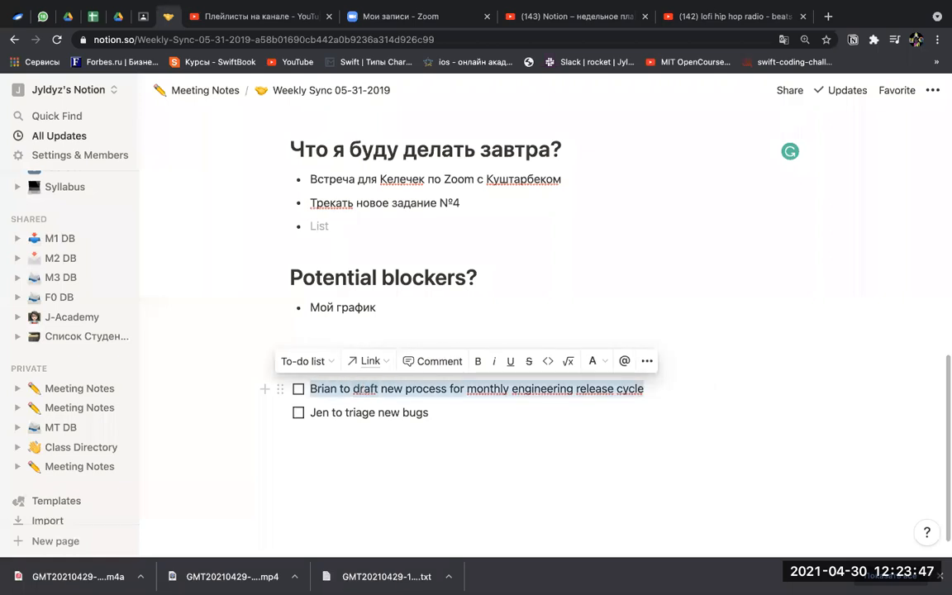
{"action": "key", "text": "BackSpace"}
{"action": "type", "text": "С"}
{"action": "key", "text": "BackSpace"}
{"action": "type", "text": "Нас"}
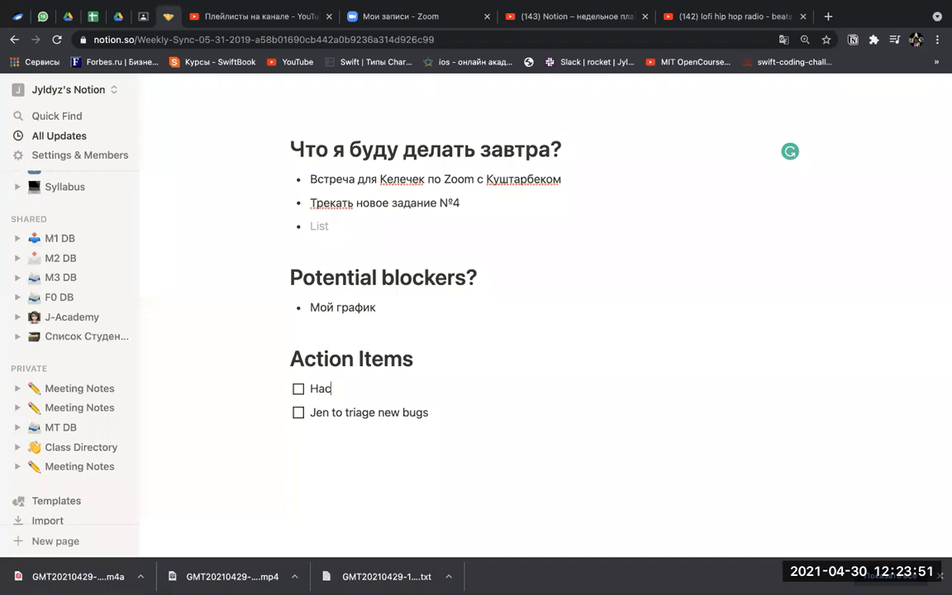
{"action": "type", "text": "троить и скинуть ссылку для"}
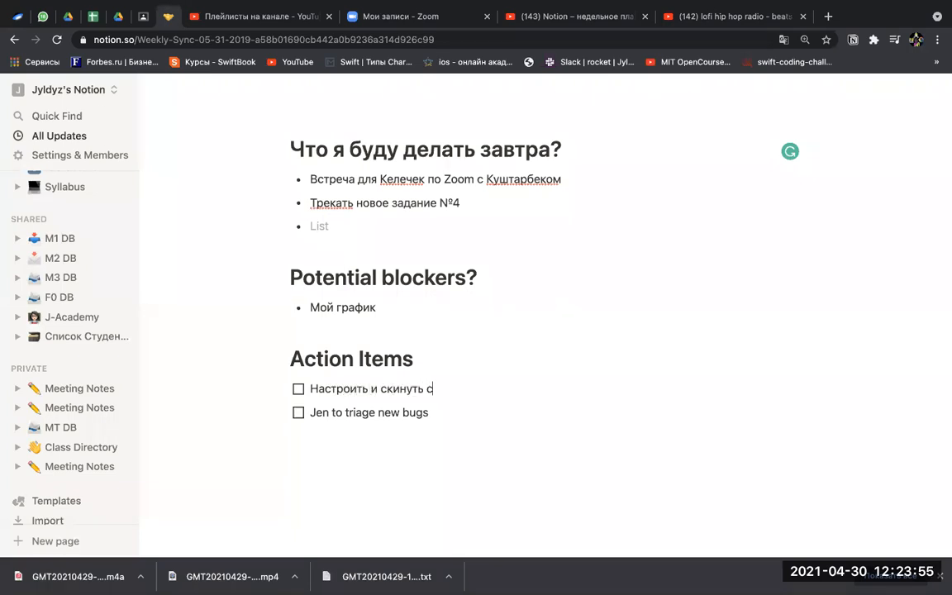
{"action": "type", "text": " Ро"}
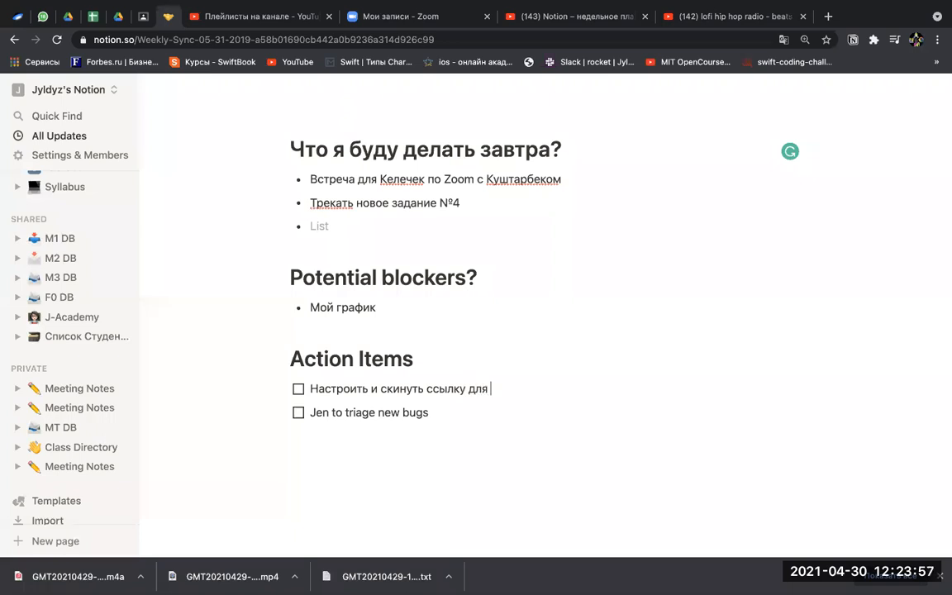
{"action": "type", "text": "аris и kelechek"}
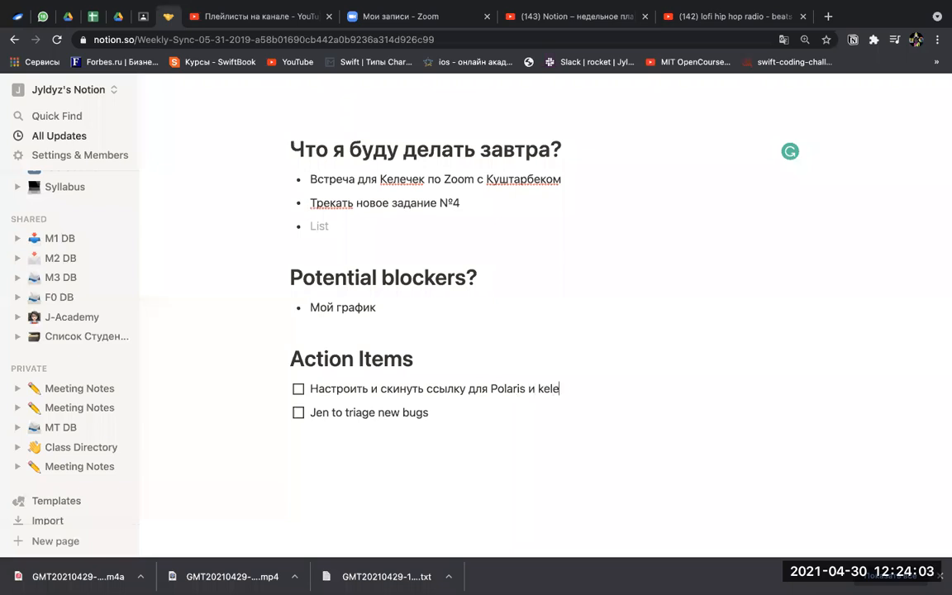
Replace the second Action Items to-do, "Jen to triage new bugs", with "Сделать запись встречи и поделиться сразу же"
{"action": "triple_click", "coordinate": [431, 413]}
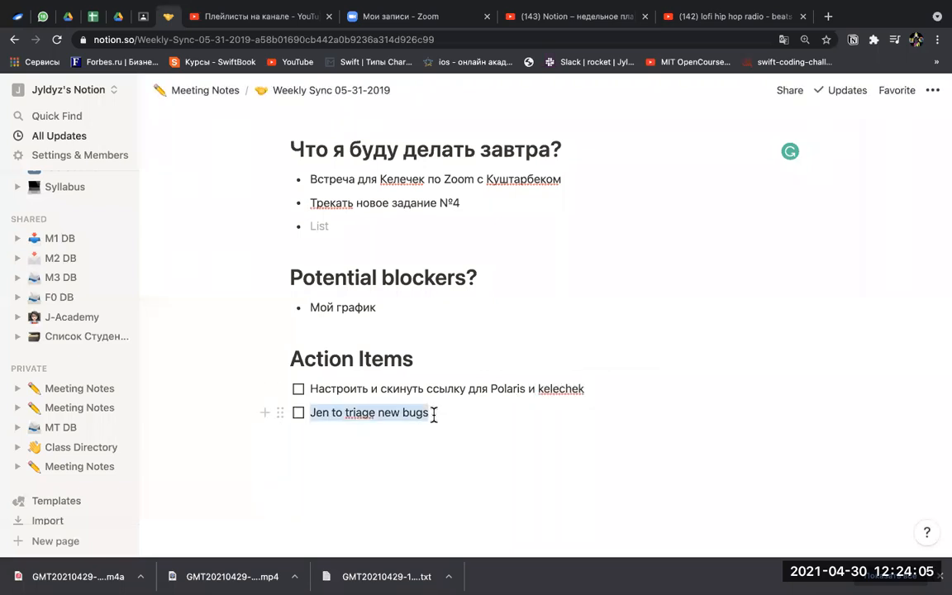
{"action": "key", "text": "BackSpace"}
{"action": "type", "text": "Clt"}
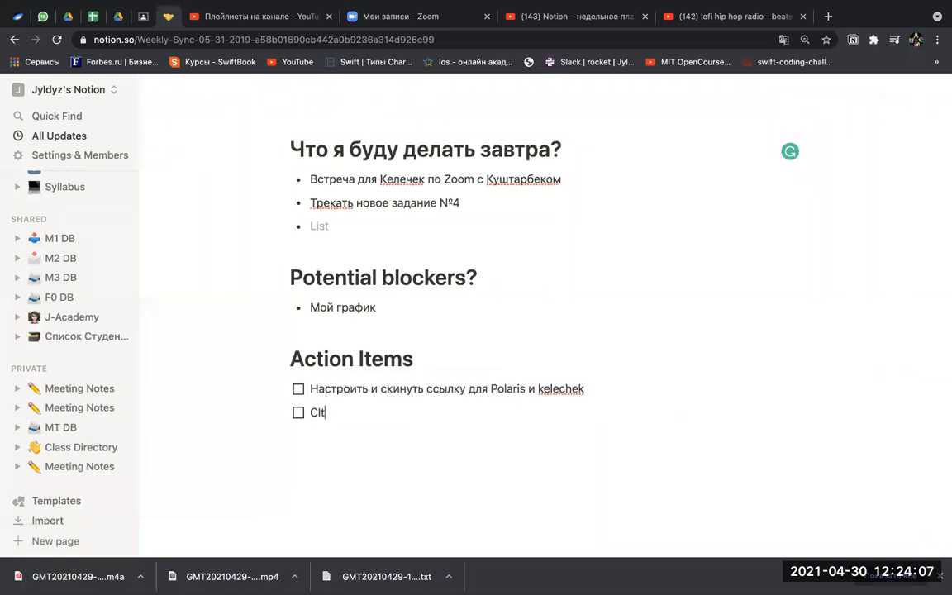
{"action": "key", "text": "BackSpace"}
{"action": "key", "text": "BackSpace"}
{"action": "type", "text": "Cltkfnm"}
{"action": "key", "text": "BackSpace"}
{"action": "key", "text": "BackSpace"}
{"action": "key", "text": "BackSpace"}
{"action": "key", "text": "BackSpace"}
{"action": "key", "text": "BackSpace"}
{"action": "key", "text": "BackSpace"}
{"action": "key", "text": "BackSpace"}
{"action": "type", "text": "Сделать запись "}
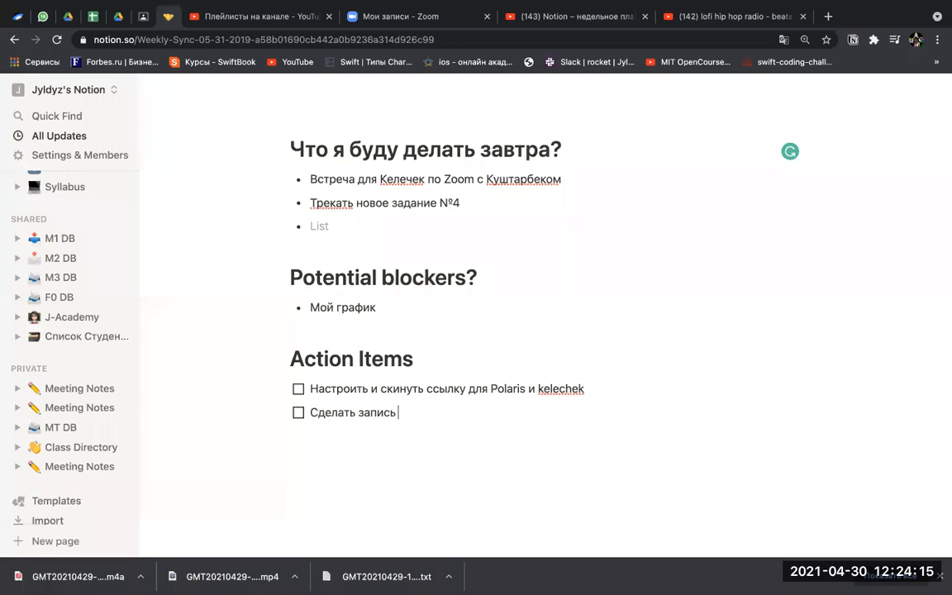
{"action": "type", "text": "встречи и пожел"}
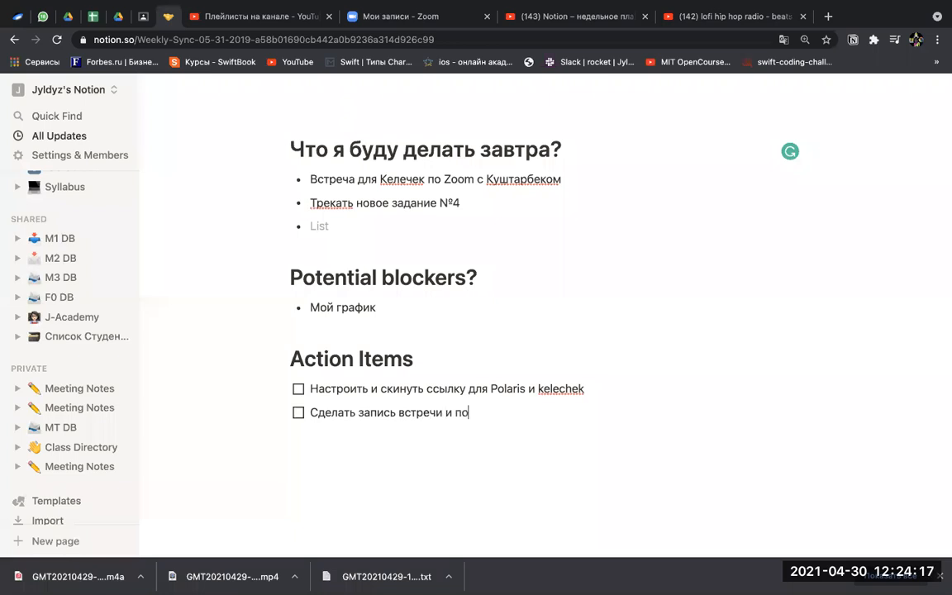
{"action": "key", "text": "BackSpace"}
{"action": "key", "text": "BackSpace"}
{"action": "key", "text": "BackSpace"}
{"action": "type", "text": "делиться"}
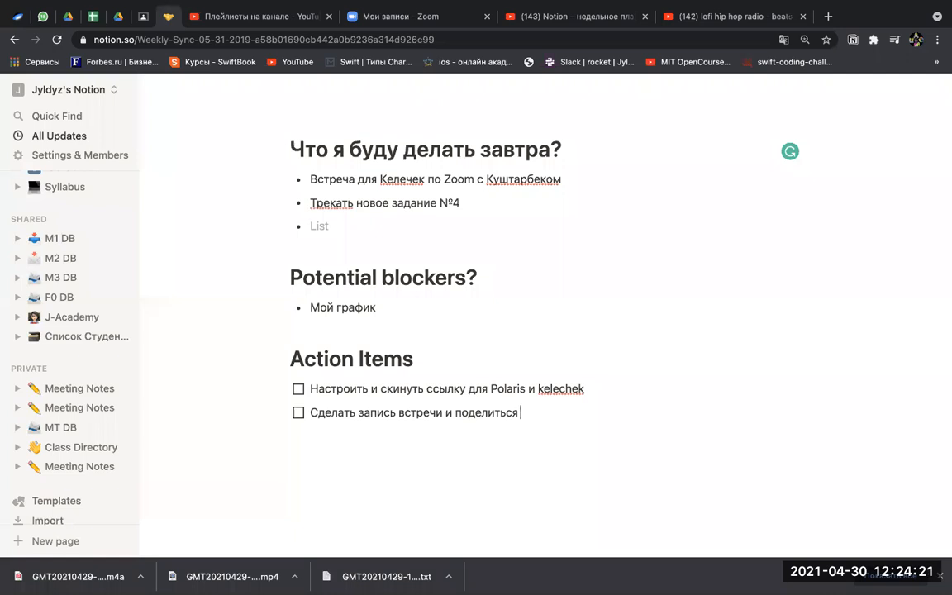
{"action": "type", "text": " сразу же"}
Add a third Action Items to-do reading "Трекать кол-во комментариев на странице" followed by the page owner's name
{"action": "key", "text": "Return"}
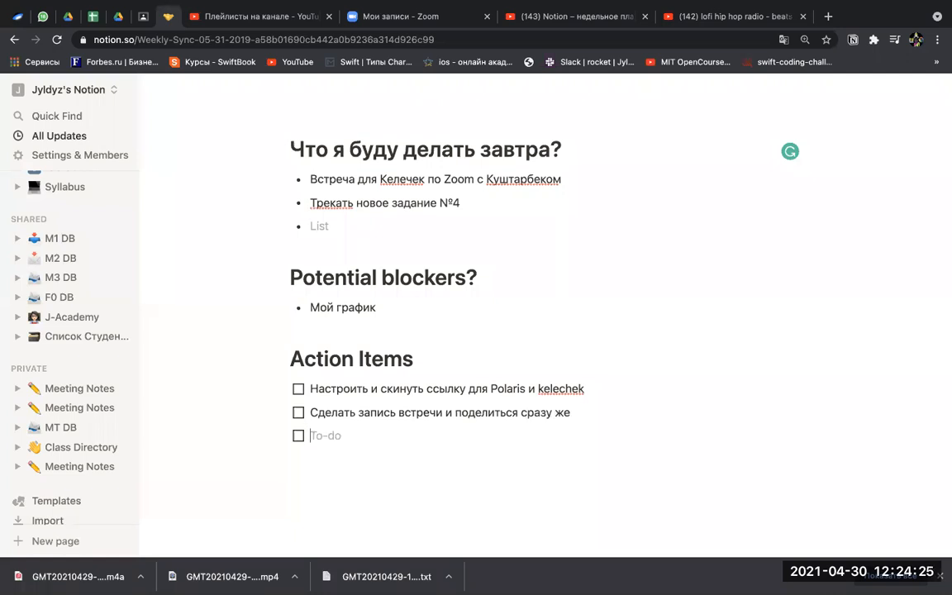
{"action": "type", "text": "Трекать кол-во к"}
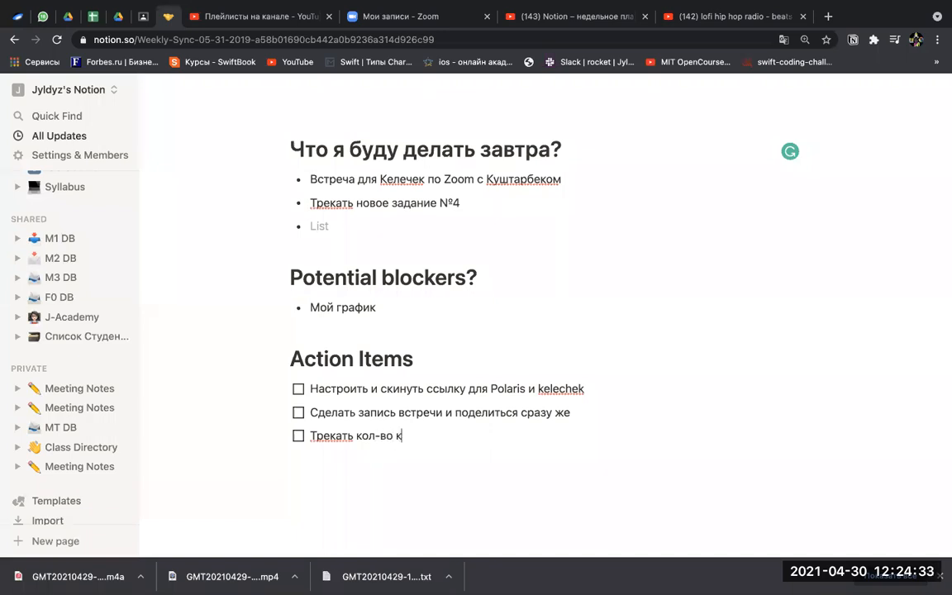
{"action": "type", "text": "омментари"}
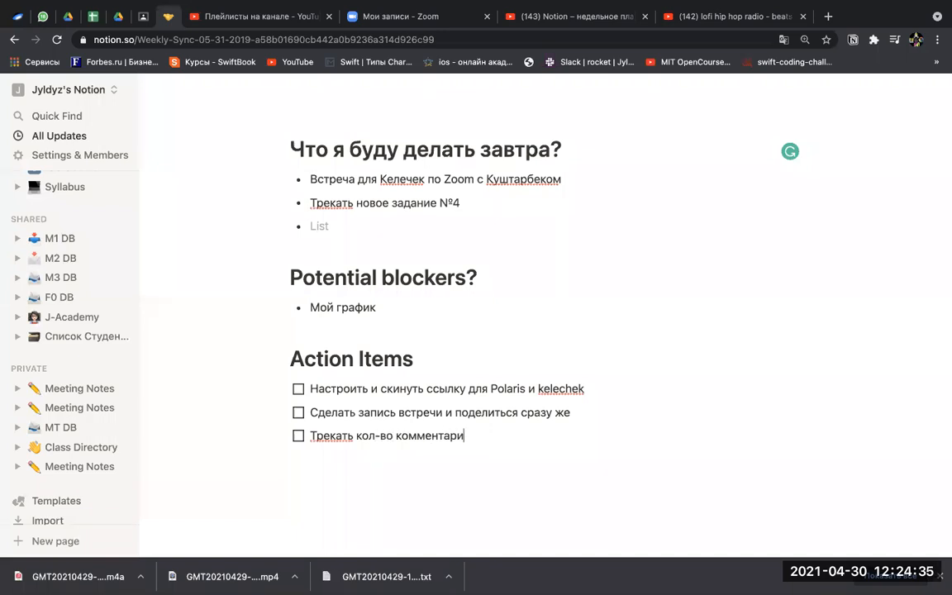
{"action": "type", "text": "ев на страниц"}
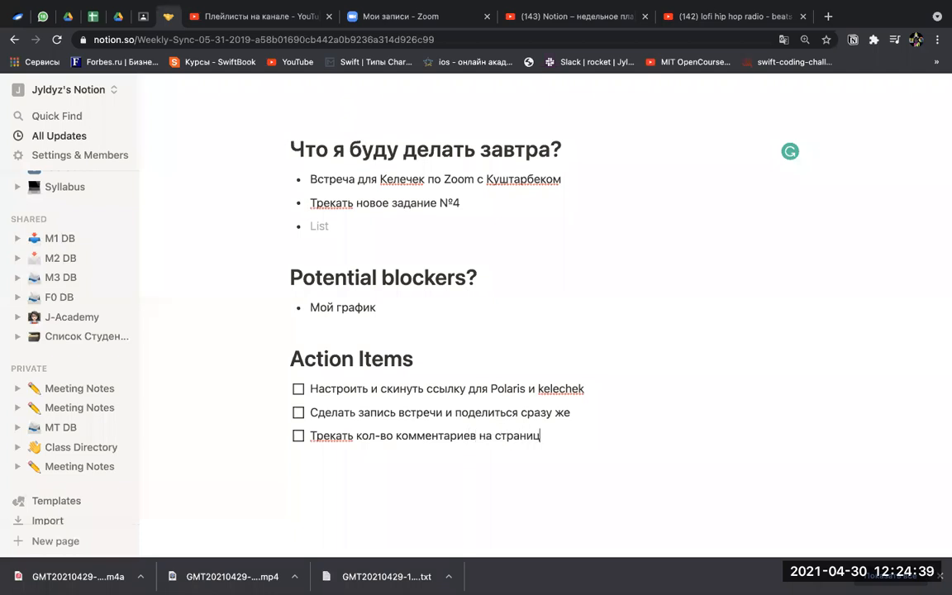
{"action": "type", "text": "е Таалая"}
Add a fourth Action Items to-do reading "Уйти пораньше домой"
{"action": "key", "text": "Return"}
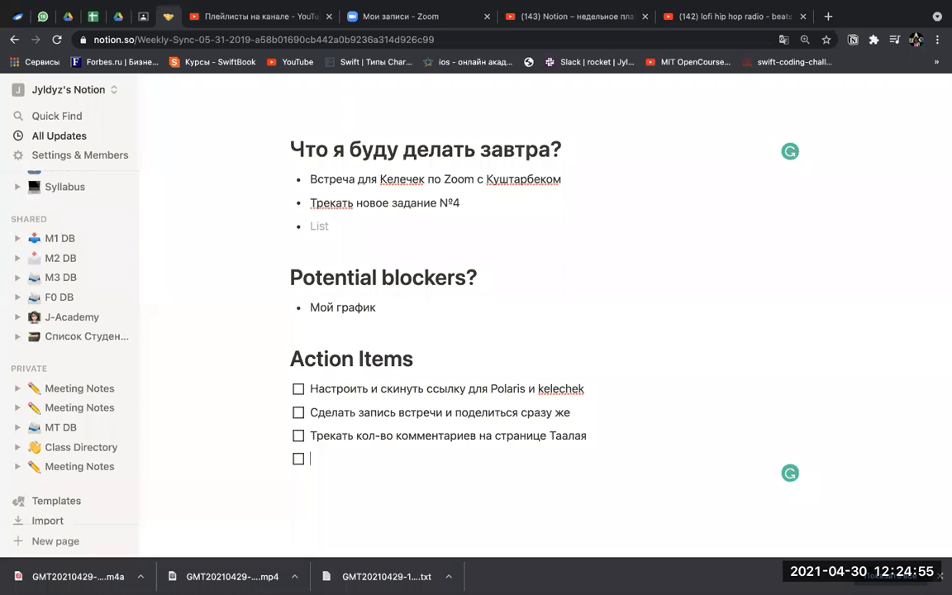
{"action": "type", "text": "йти поран"}
{"action": "type", "text": "ььше"}
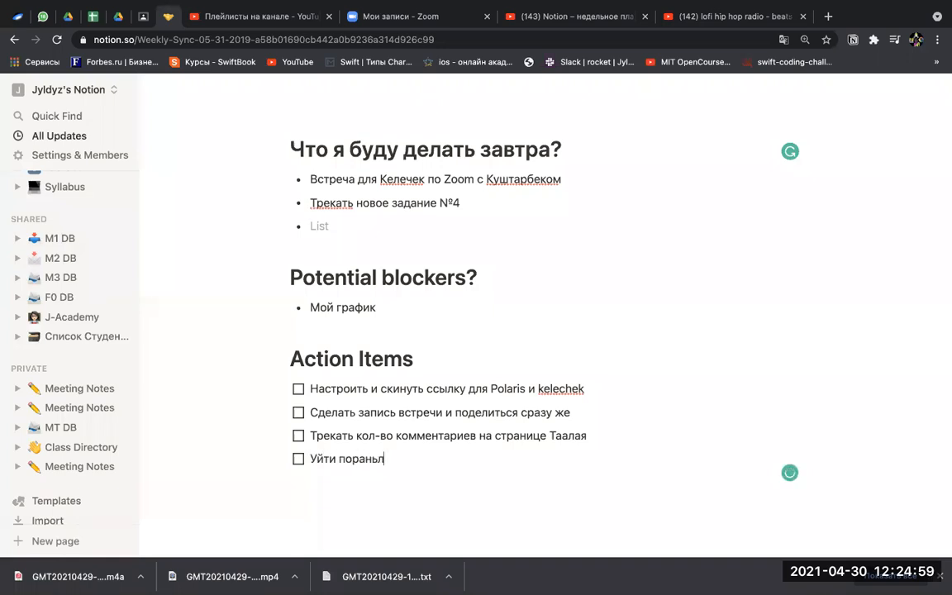
{"action": "key", "text": "BackSpace"}
{"action": "key", "text": "BackSpace"}
{"action": "key", "text": "BackSpace"}
{"action": "type", "text": "ше домой"}
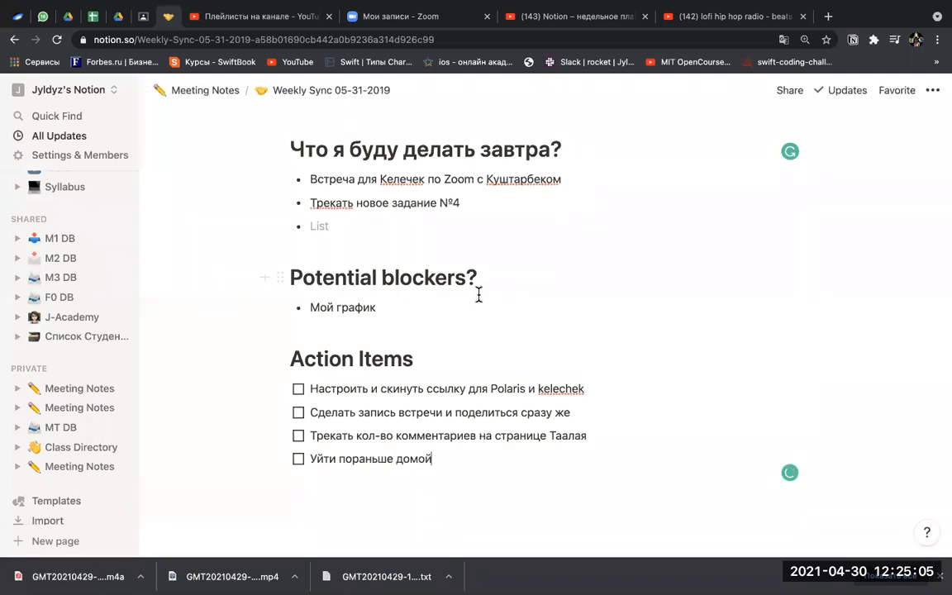
Rename the page from the Weekly Sync title to "Standup"
{"action": "scroll", "coordinate": [479, 294], "scroll_direction": "up", "scroll_amount": 5}
{"action": "scroll", "coordinate": [478, 294], "scroll_direction": "up", "scroll_amount": 4}
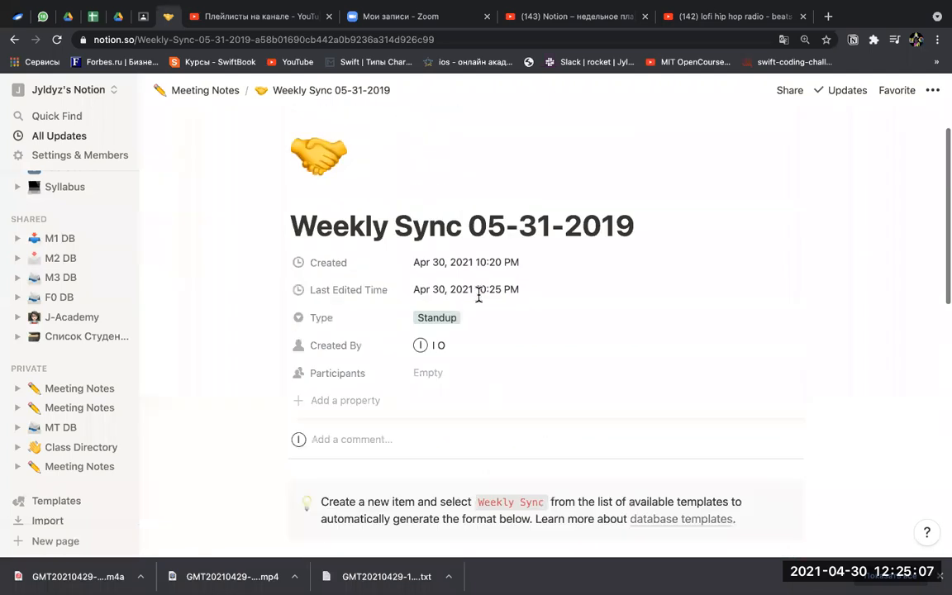
{"action": "triple_click", "coordinate": [437, 280]}
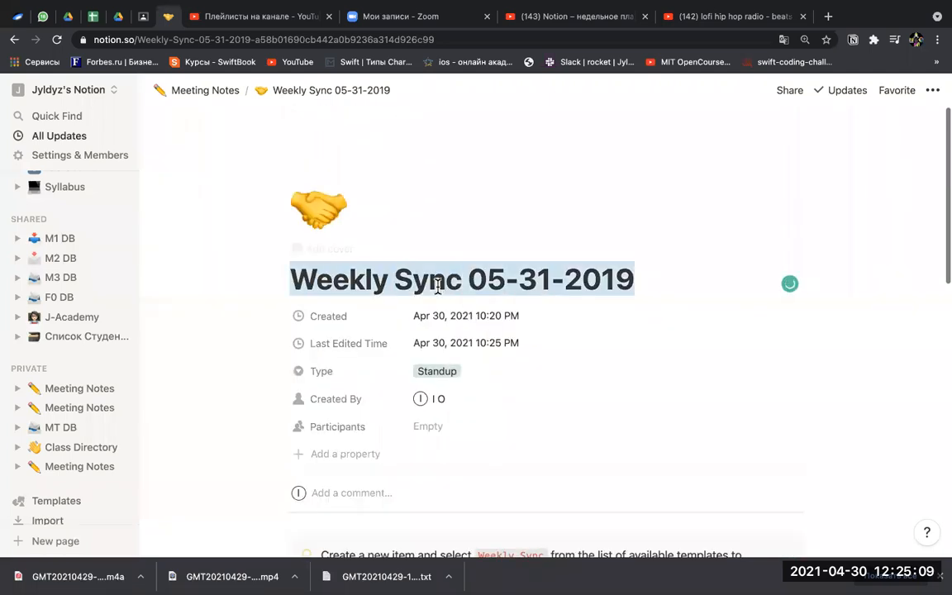
{"action": "type", "text": "Sa"}
{"action": "key", "text": "BackSpace"}
{"action": "type", "text": "tandup"}
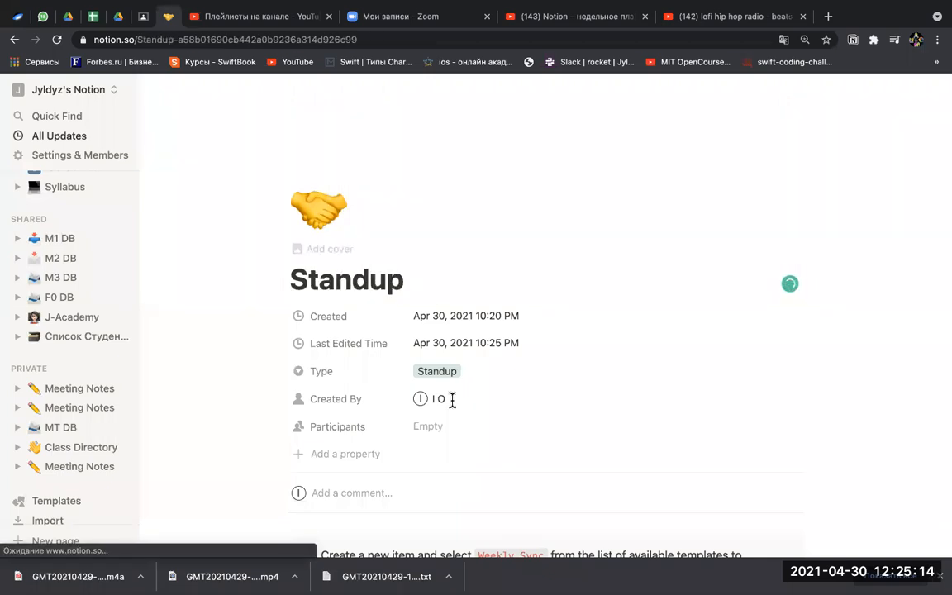
Add an empty to-do below "Уйти пораньше домой" at the end of Action Items
{"action": "scroll", "coordinate": [452, 400], "scroll_direction": "down", "scroll_amount": 1}
{"action": "scroll", "coordinate": [452, 400], "scroll_direction": "down", "scroll_amount": 10}
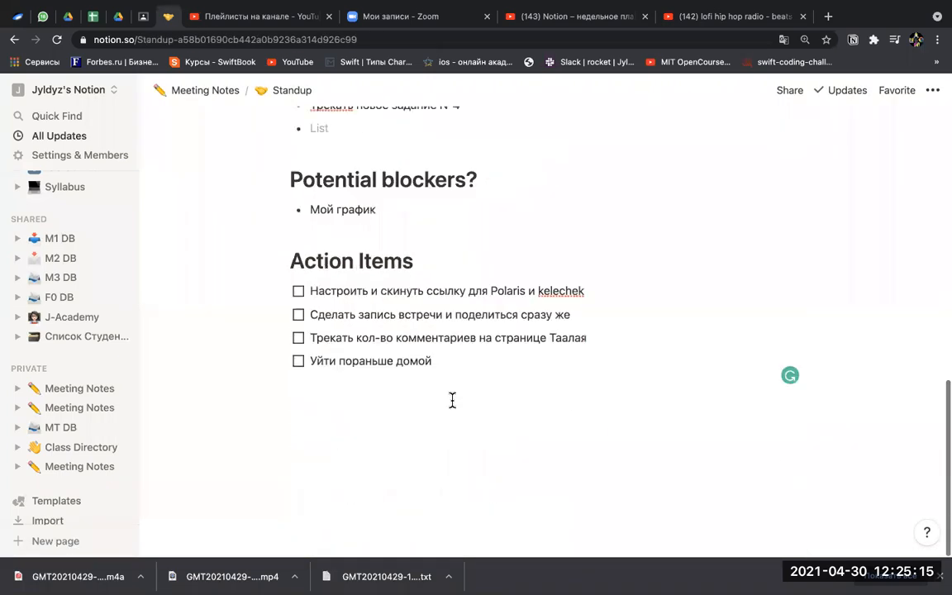
{"action": "left_click", "coordinate": [452, 366]}
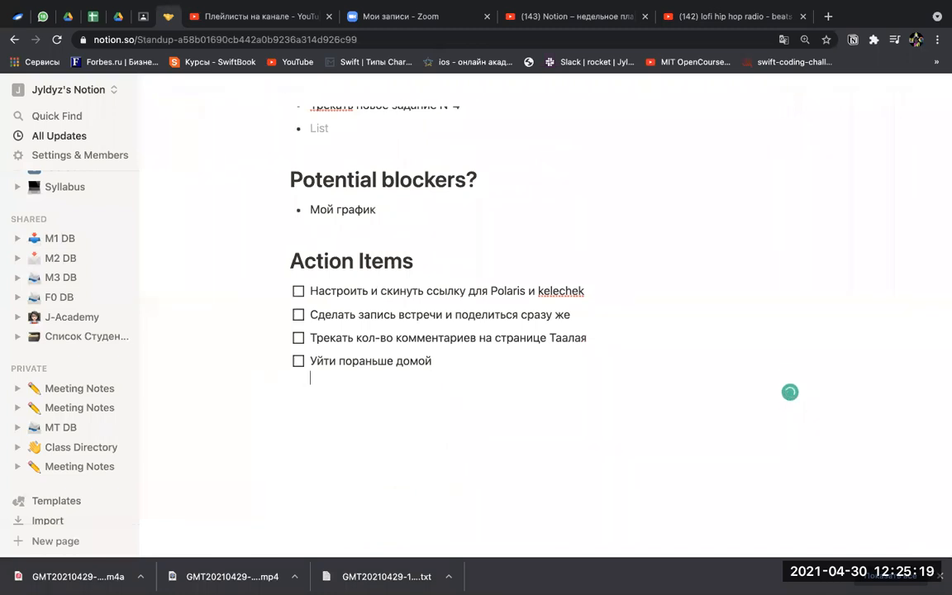
{"action": "key", "text": "Return"}
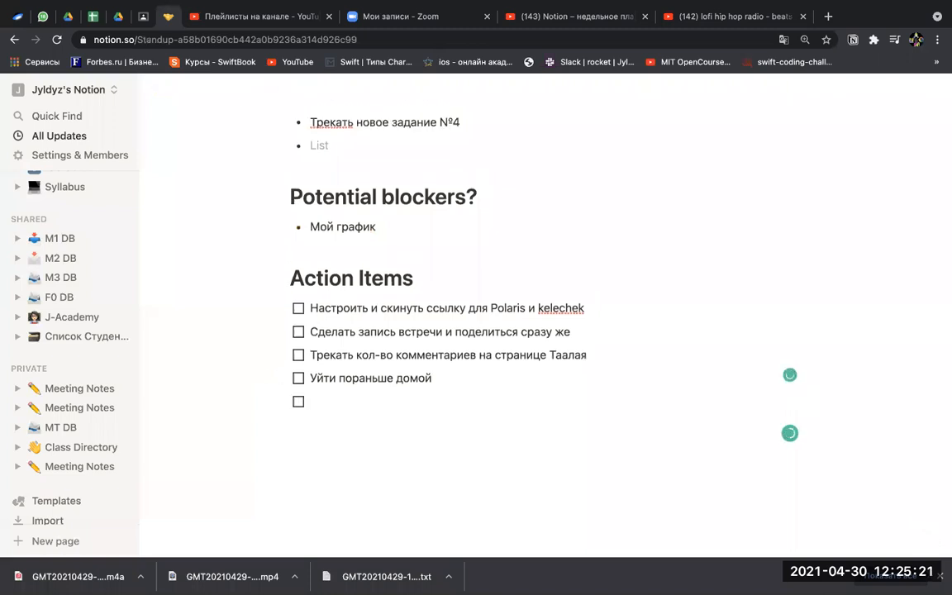
Add the bullet "Скинуть новые видео для ресурсов по Notion" after "Трекать новое задание №4", with an empty bullet below it
{"action": "scroll", "coordinate": [436, 389], "scroll_direction": "up", "scroll_amount": 4}
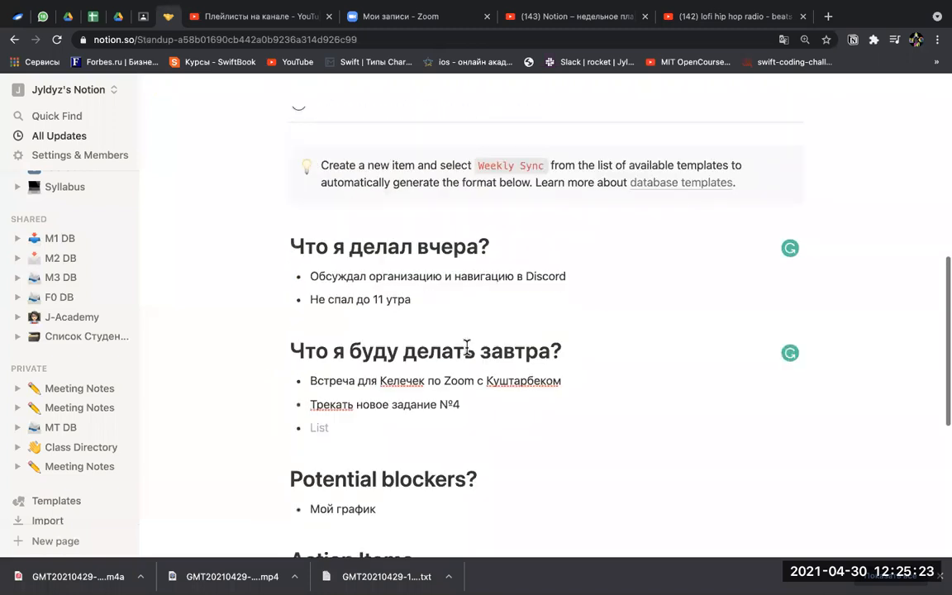
{"action": "left_click", "coordinate": [470, 402]}
{"action": "key", "text": "Return"}
{"action": "type", "text": "Скинуть новые видео для ресурсо"}
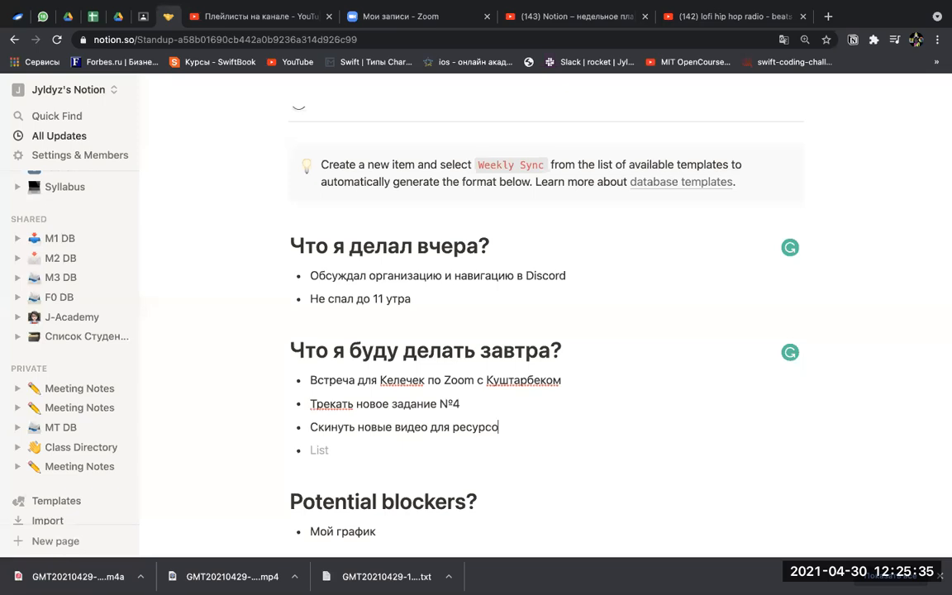
{"action": "type", "text": "в по NotionСг"}
{"action": "key", "text": "BackSpace"}
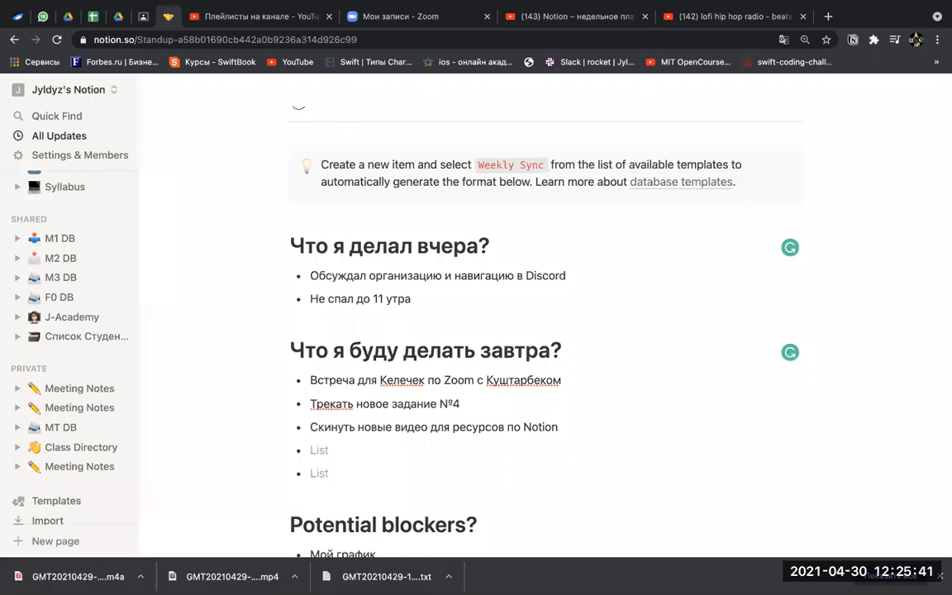
Enter "Придумать новое задание для Kelechek" as the fourth bullet under "Что я буду делать завтра?"
{"action": "type", "text": "Придумать го"}
{"action": "key", "text": "BackSpace"}
{"action": "key", "text": "BackSpace"}
{"action": "type", "text": "но"}
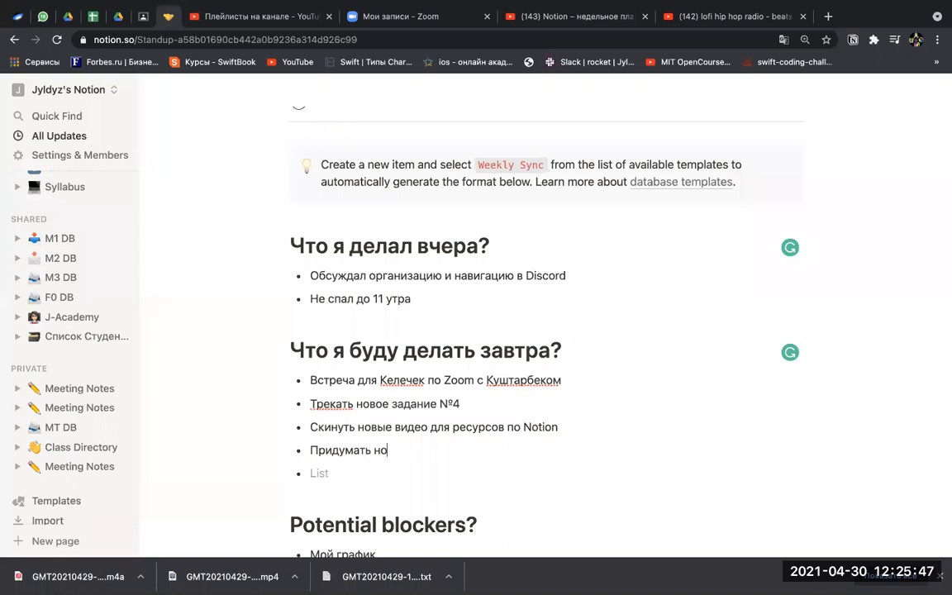
{"action": "type", "text": "вое задание для Kelec"}
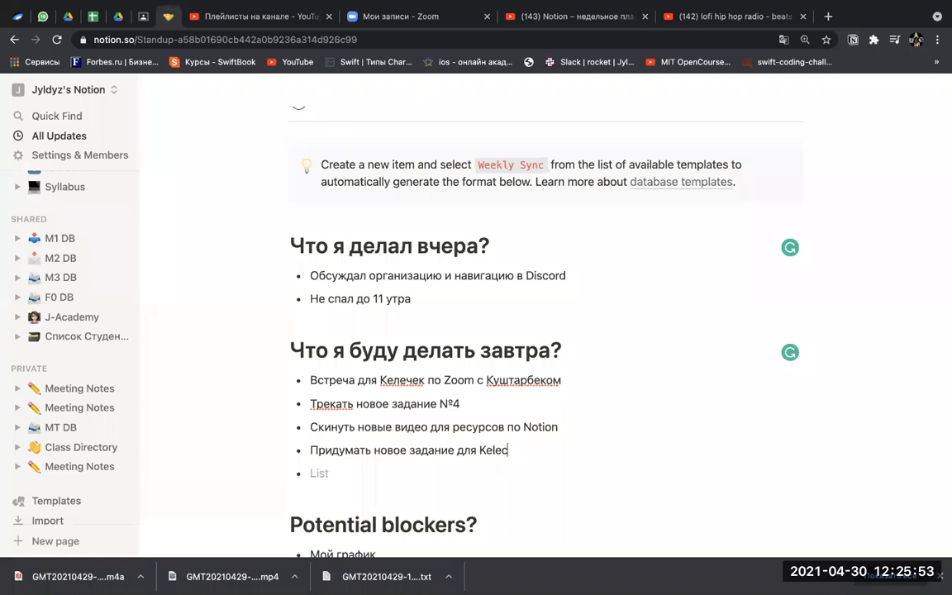
{"action": "type", "text": "hek"}
Enter "Закрыть прием заявок для участия в Kelechek" as the fifth bullet under "Что я буду делать завтра?"
{"action": "left_click", "coordinate": [353, 477]}
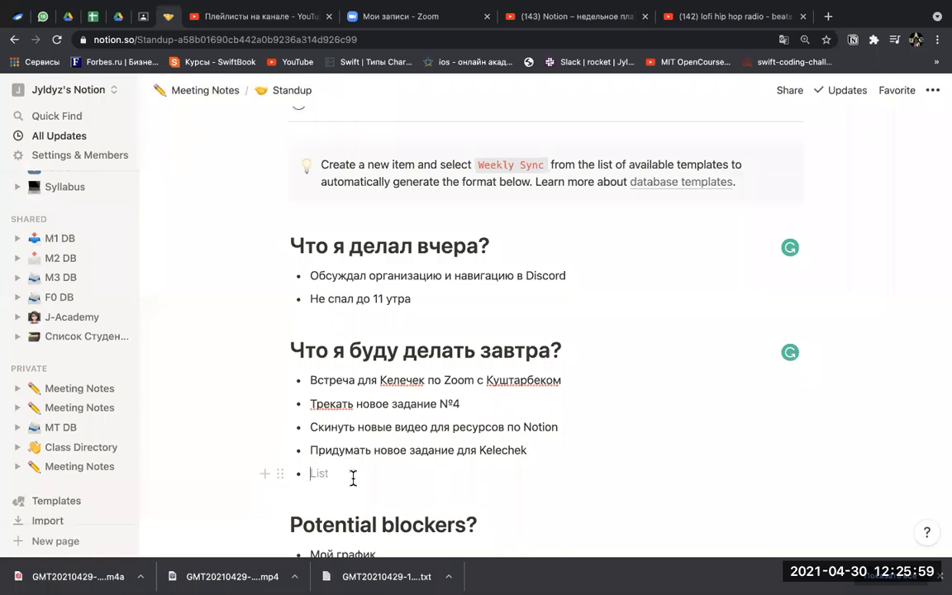
{"action": "type", "text": "И"}
{"action": "key", "text": "BackSpace"}
{"action": "type", "text": "Закрыть"}
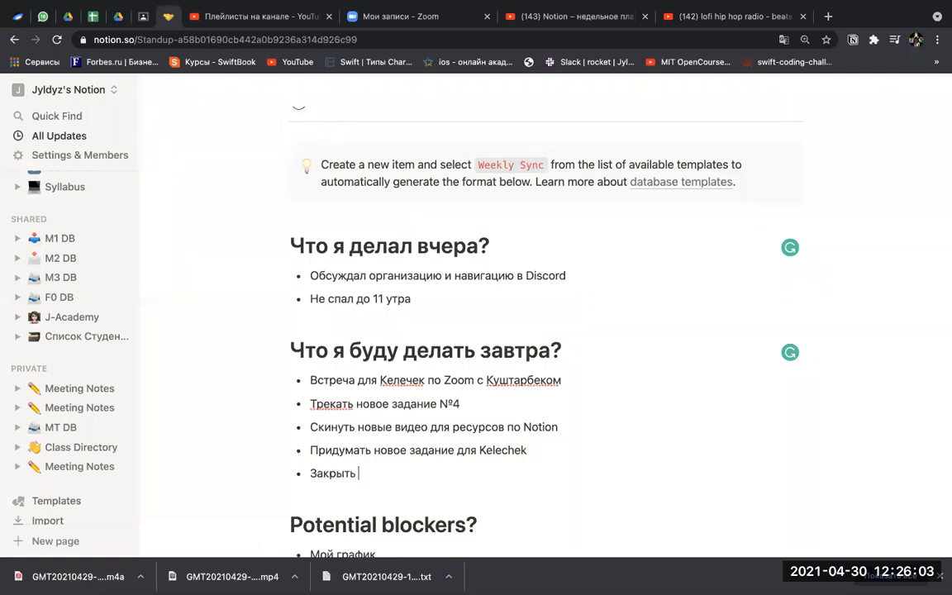
{"action": "type", "text": "прием заявок для участия в Keleche"}
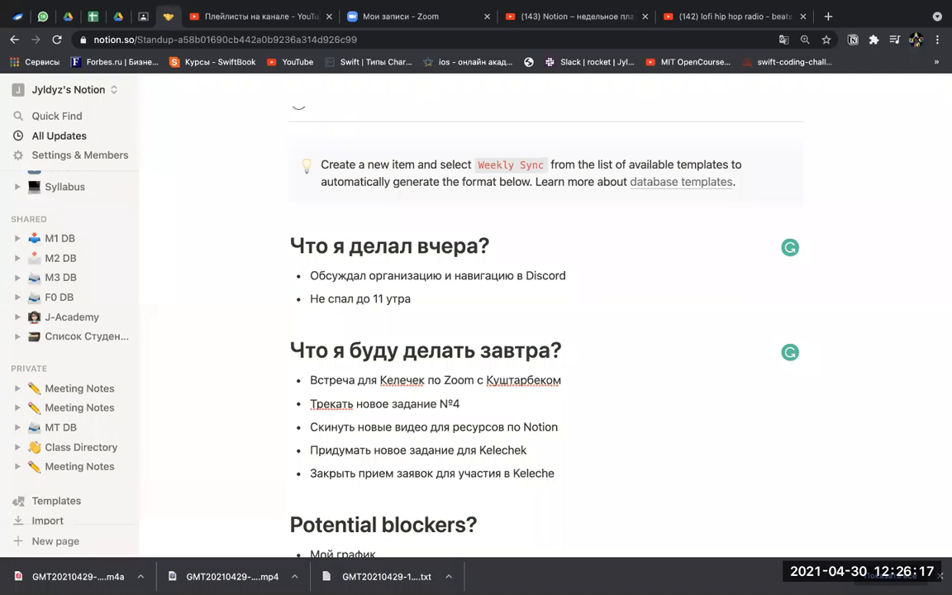
{"action": "type", "text": "k"}
Add the bullet "Ответить всем в WA/TM/Intsagram" as the sixth item under "Что я буду делать завтра?"
{"action": "key", "text": "Return"}
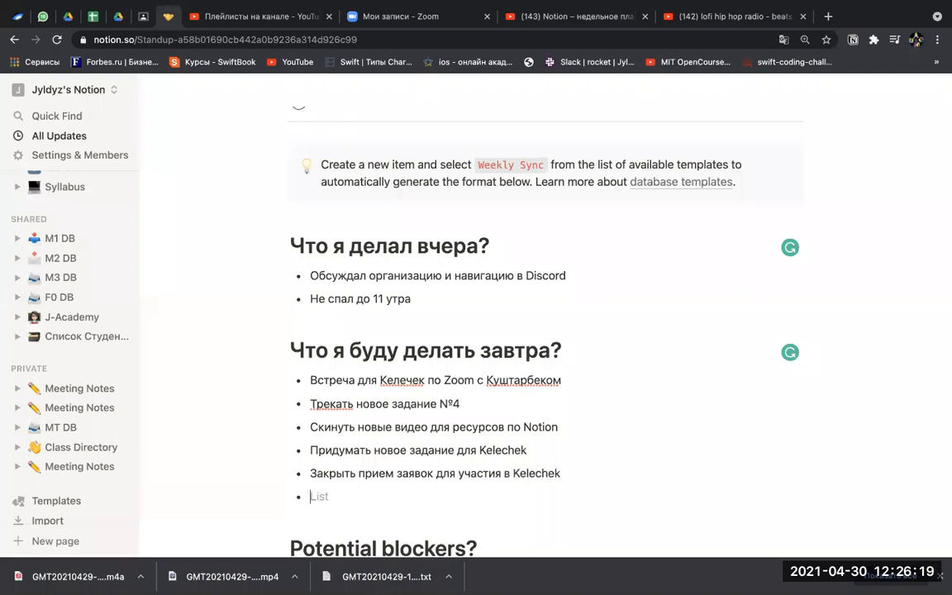
{"action": "scroll", "coordinate": [357, 455], "scroll_direction": "down", "scroll_amount": 2}
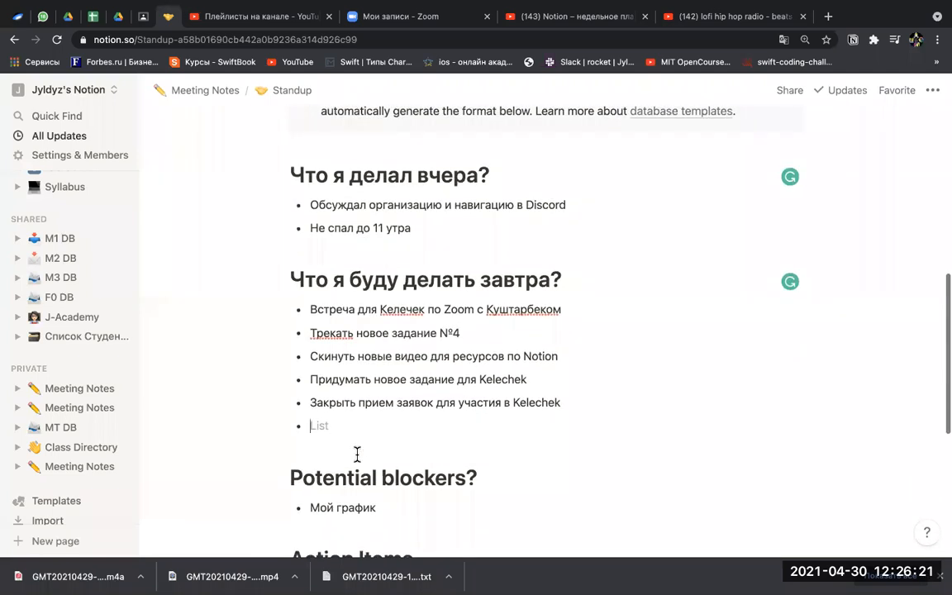
{"action": "type", "text": "Ответить всем в WA"}
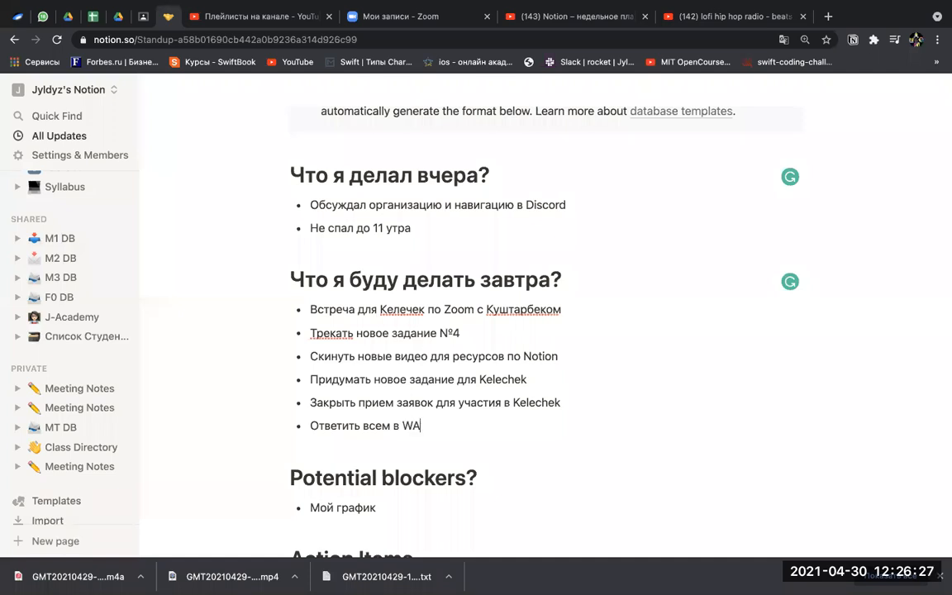
{"action": "type", "text": "/T"}
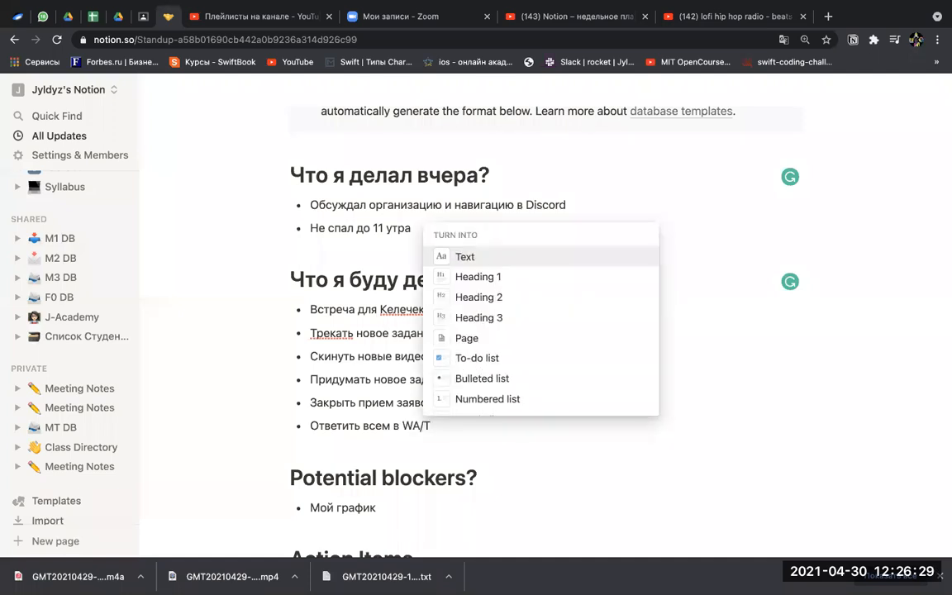
{"action": "type", "text": "M"}
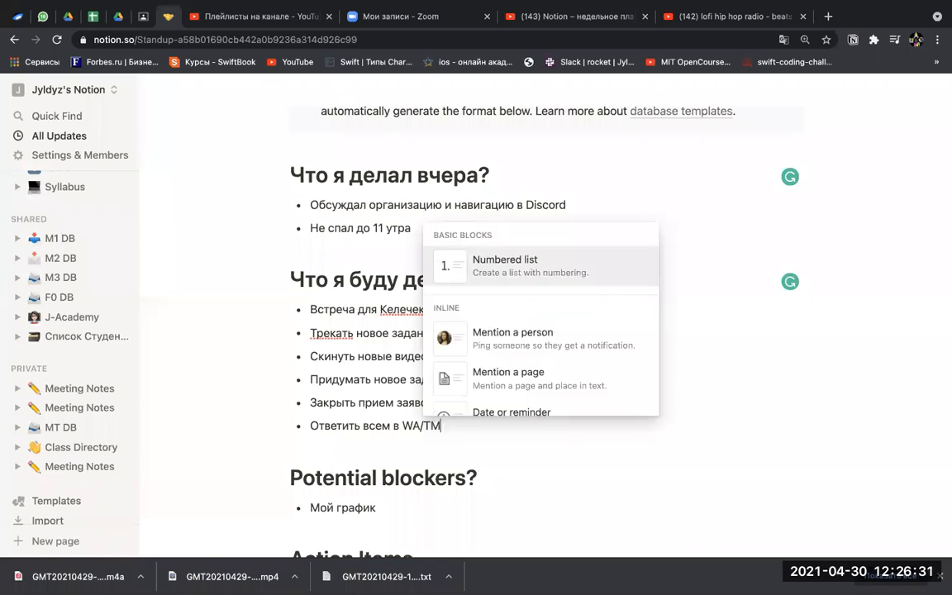
{"action": "type", "text": "/Intsa"}
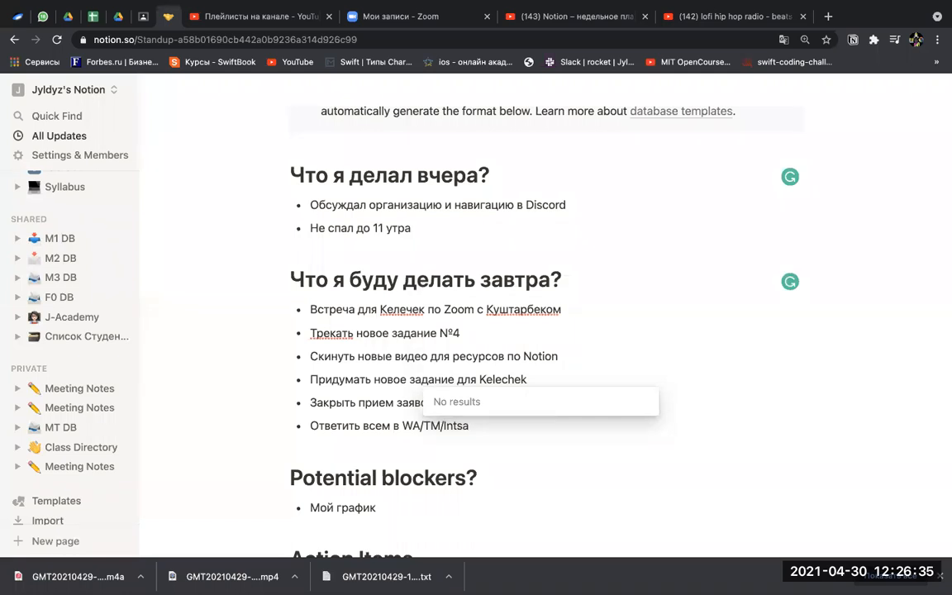
{"action": "type", "text": "gram"}
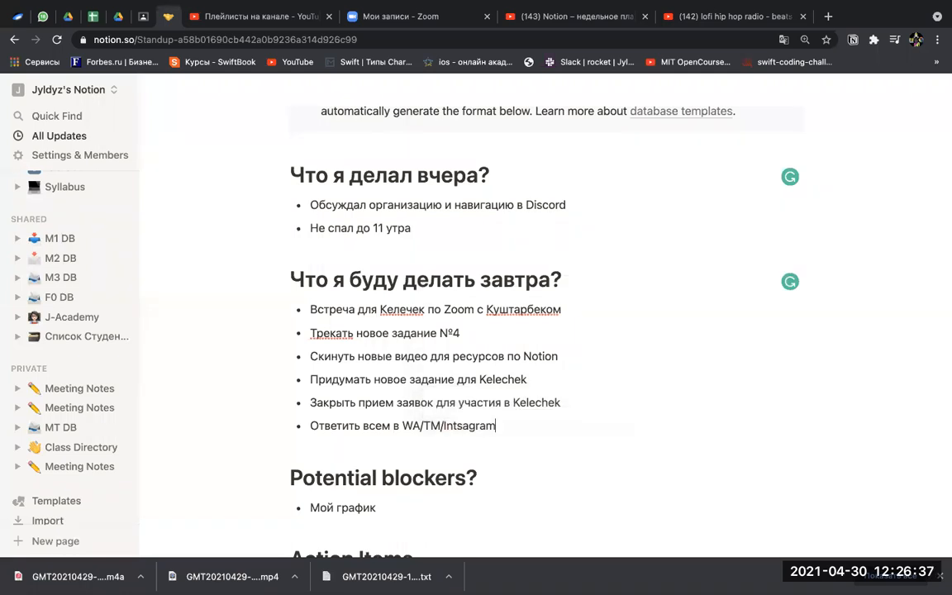
Add the bullet "Прочесть все задания №1-2-3" as the seventh item under "Что я буду делать завтра?", with an empty bullet below it
{"action": "key", "text": "Return"}
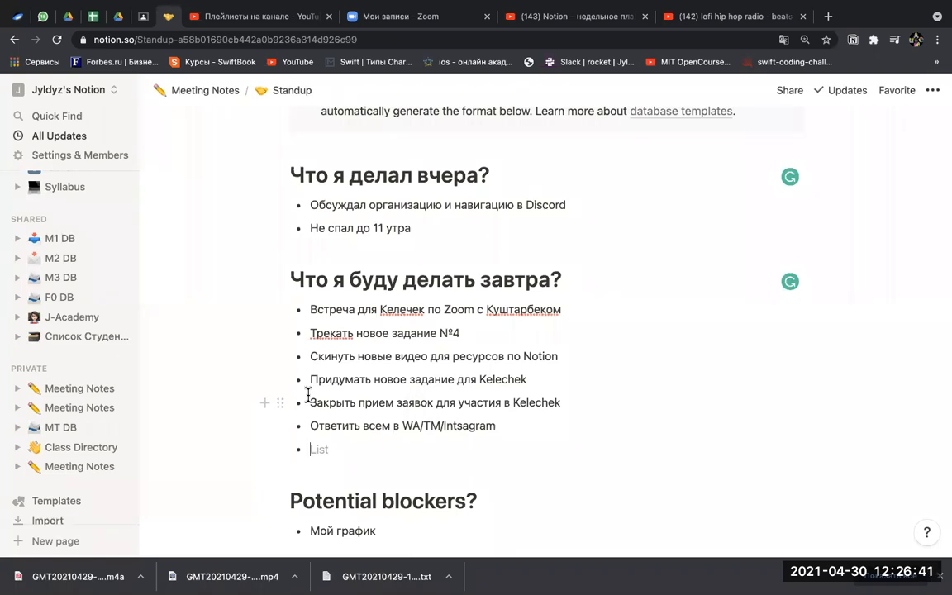
{"action": "type", "text": "Прочее"}
{"action": "type", "text": "ть"}
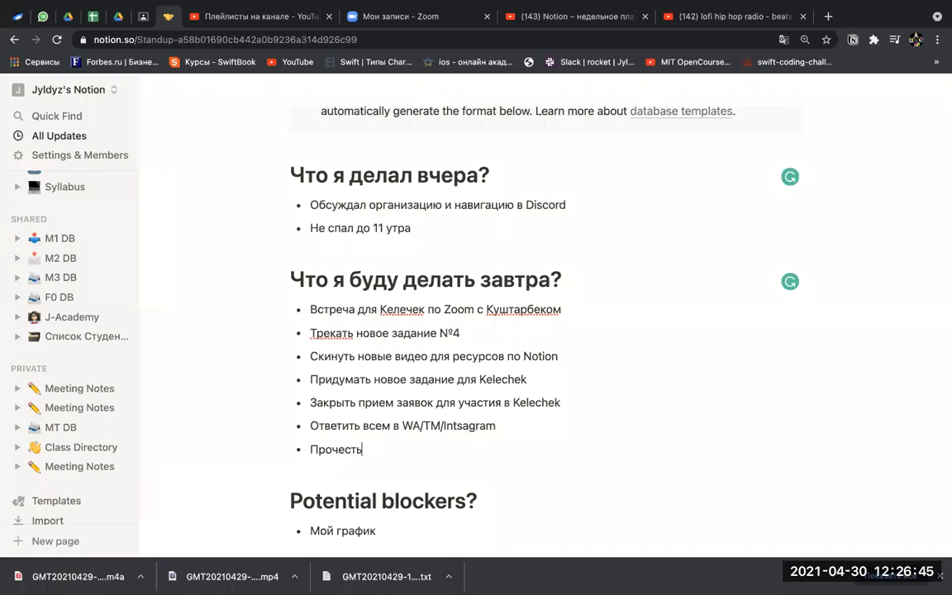
{"action": "type", "text": " все задания у"}
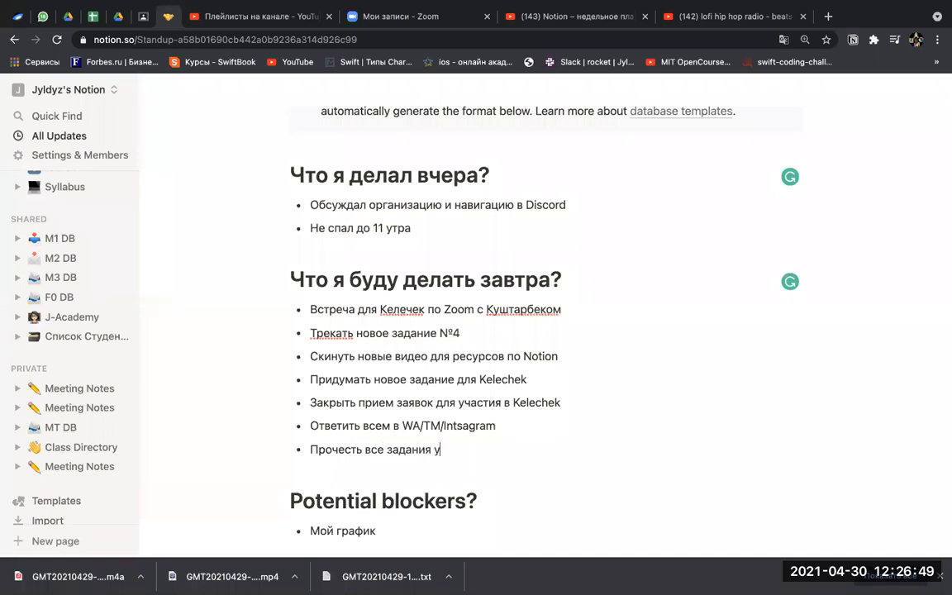
{"action": "key", "text": "BackSpace"}
{"action": "key", "text": "BackSpace"}
{"action": "type", "text": "№1-2-3"}
{"action": "key", "text": "Return"}
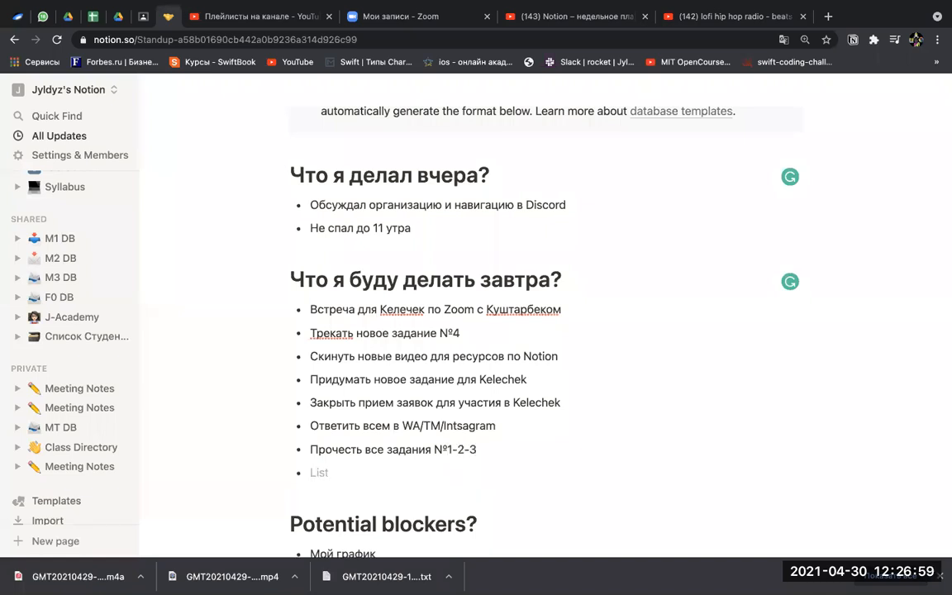
Enter "Помочь с переездом" followed by the person's name as the eighth bullet, with an empty bullet below it
{"action": "type", "text": "G"}
{"action": "key", "text": "BackSpace"}
{"action": "type", "text": "Помочь с"}
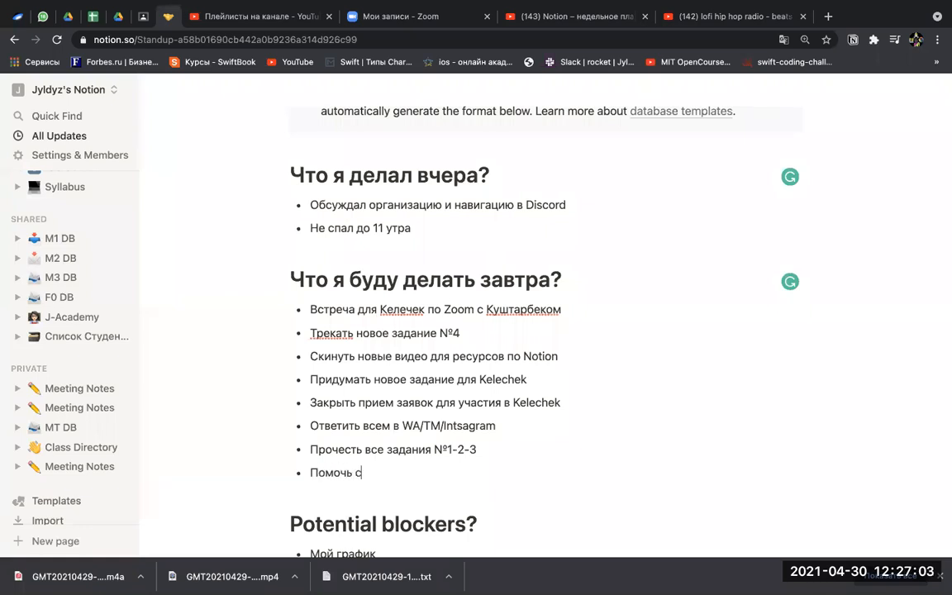
{"action": "type", "text": " переездом Арууке"}
{"action": "key", "text": "Return"}
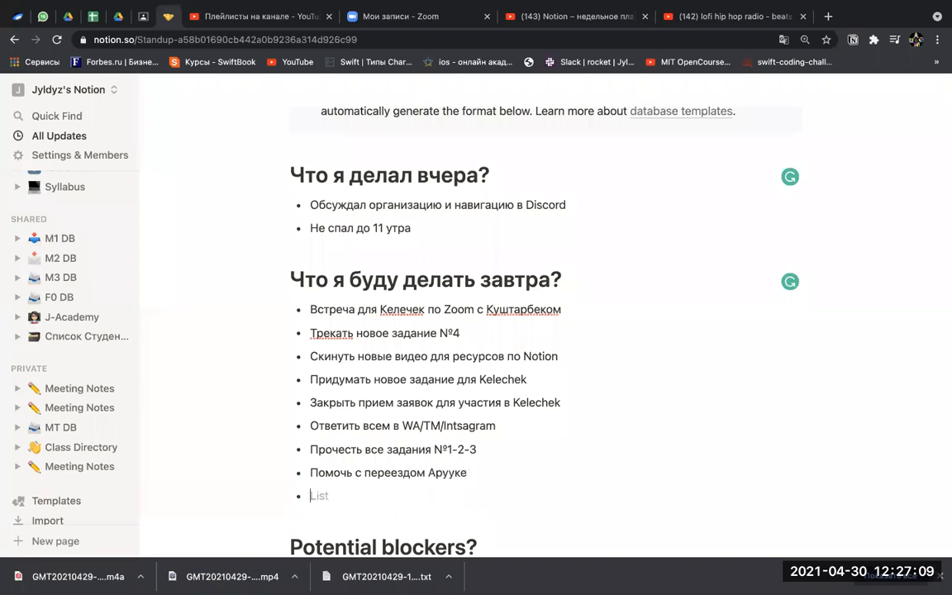
Enter "Подготовиться к опросу по вопросу благотворительной встречи с участием" and the guest's name as the ninth bullet, with a line break inside it
{"action": "type", "text": "Подготовить"}
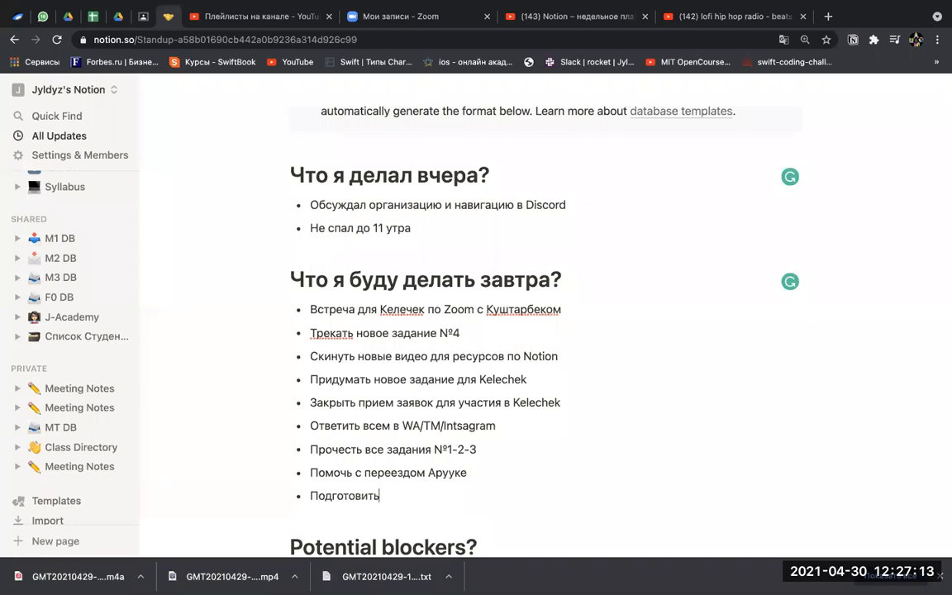
{"action": "type", "text": "ся к опрос"}
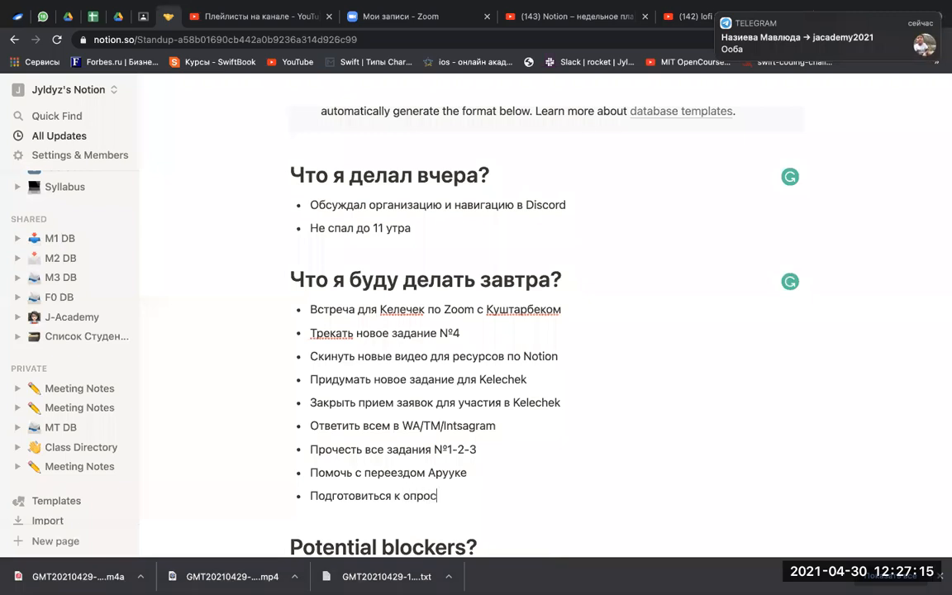
{"action": "type", "text": "у по вопрос"}
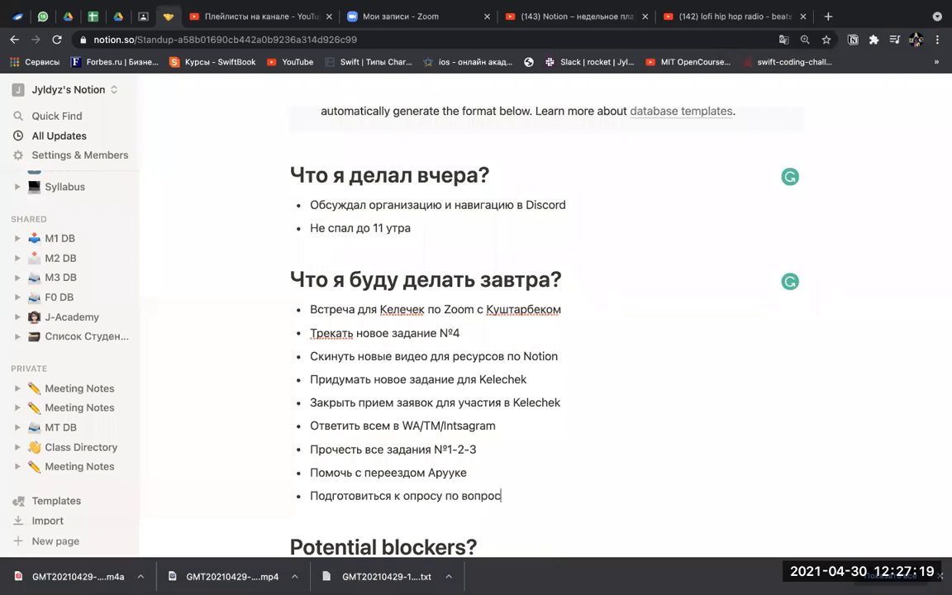
{"action": "type", "text": "у благотвор"}
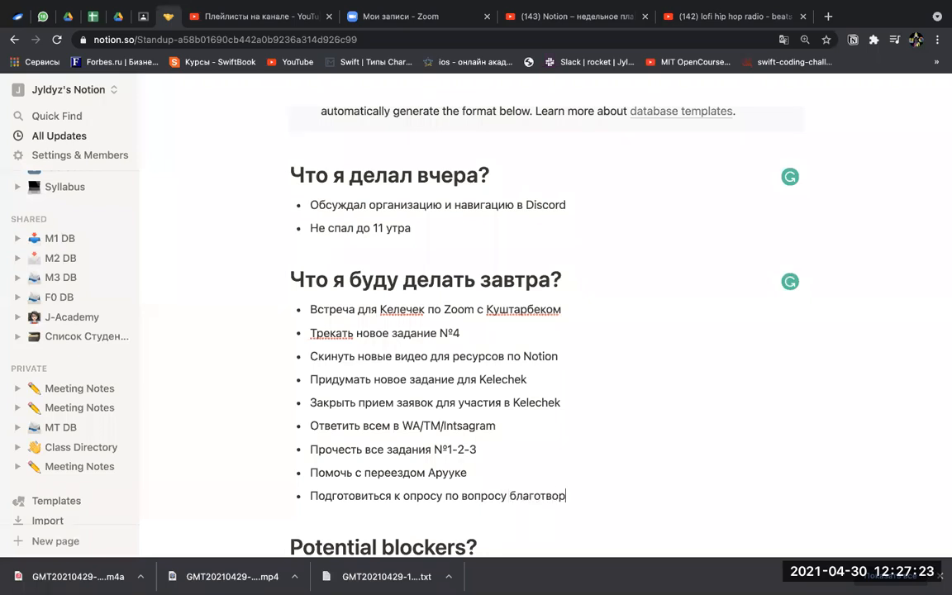
{"action": "type", "text": "ительной встречи"}
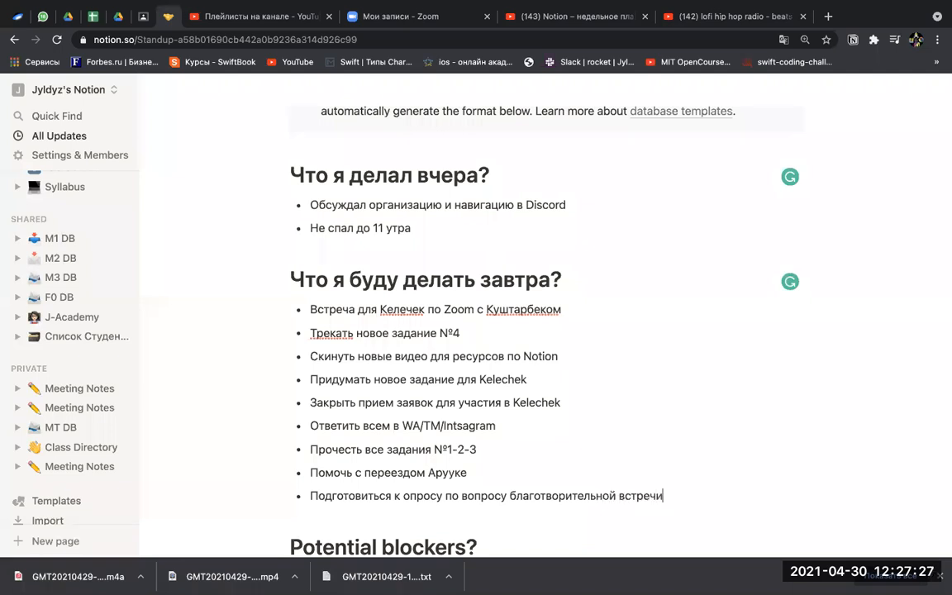
{"action": "type", "text": " с участием Таал"}
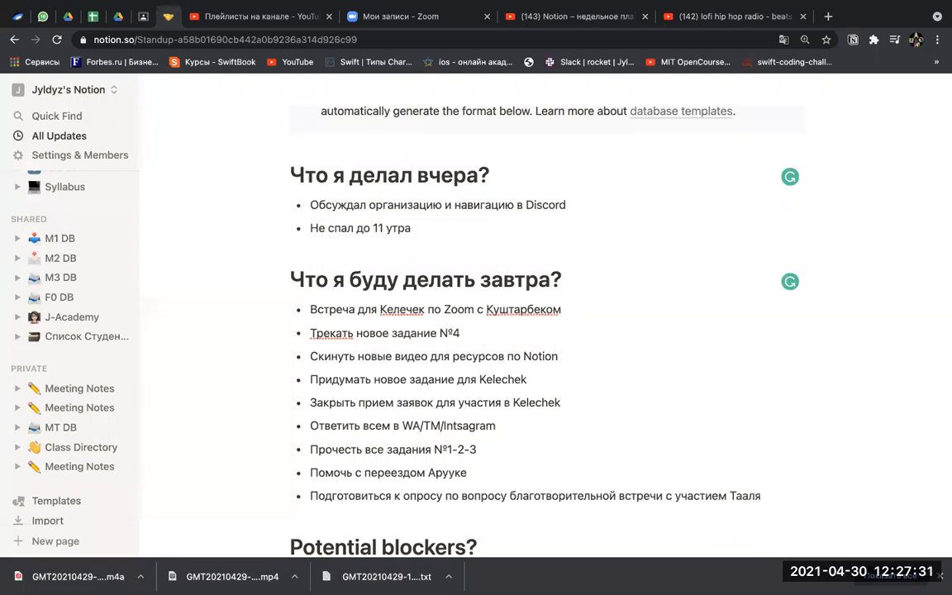
{"action": "type", "text": "ая"}
{"action": "key", "text": "Return"}
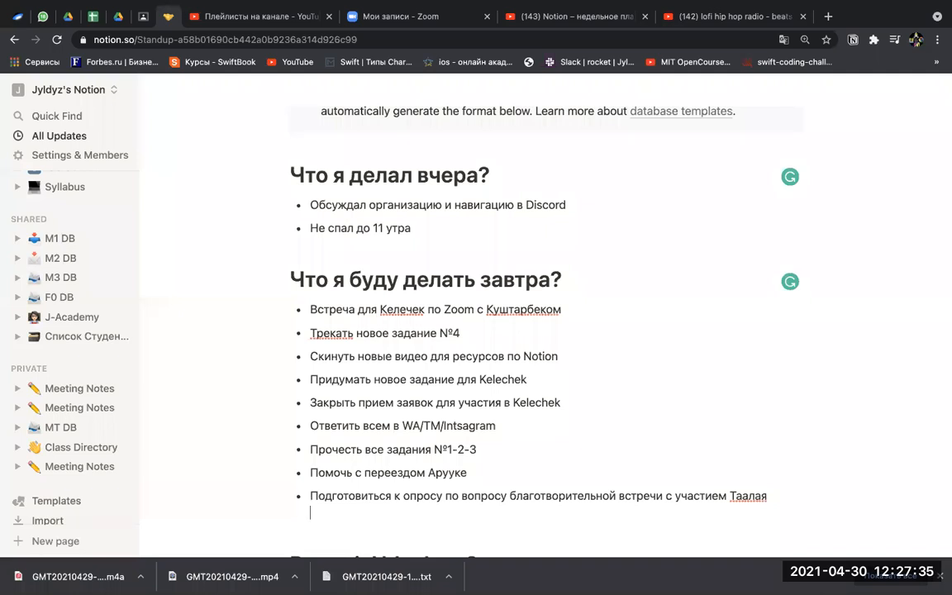
On the ninth bullet's second line, write "Формат встречи - офлайн. Кол-во до 50 человек. Обсудить стоимость билетов от 500 до 1000 сом." and start the next sentence with "Участв"
{"action": "type", "text": "Формат встречи 0"}
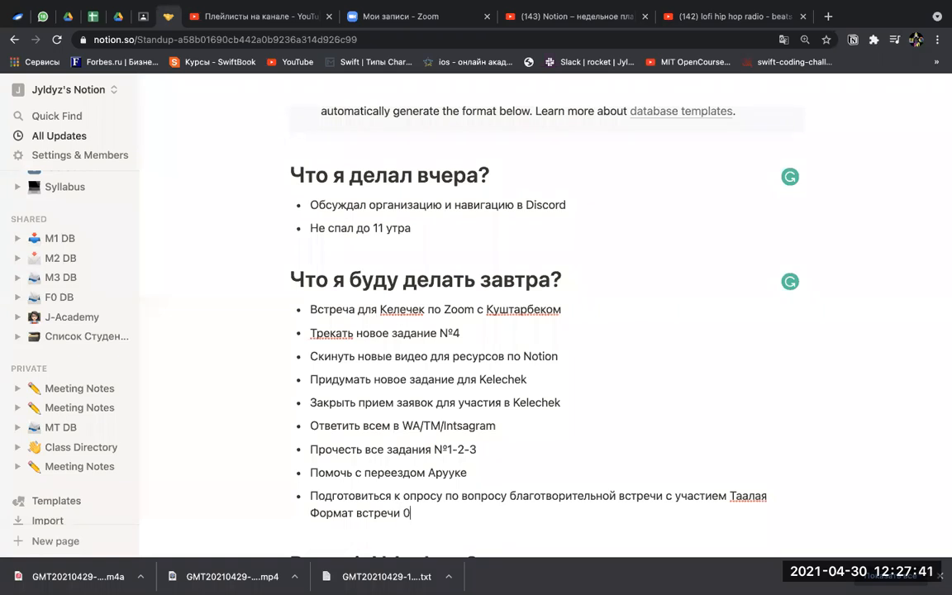
{"action": "key", "text": "BackSpace"}
{"action": "type", "text": "- офлайн. Ко"}
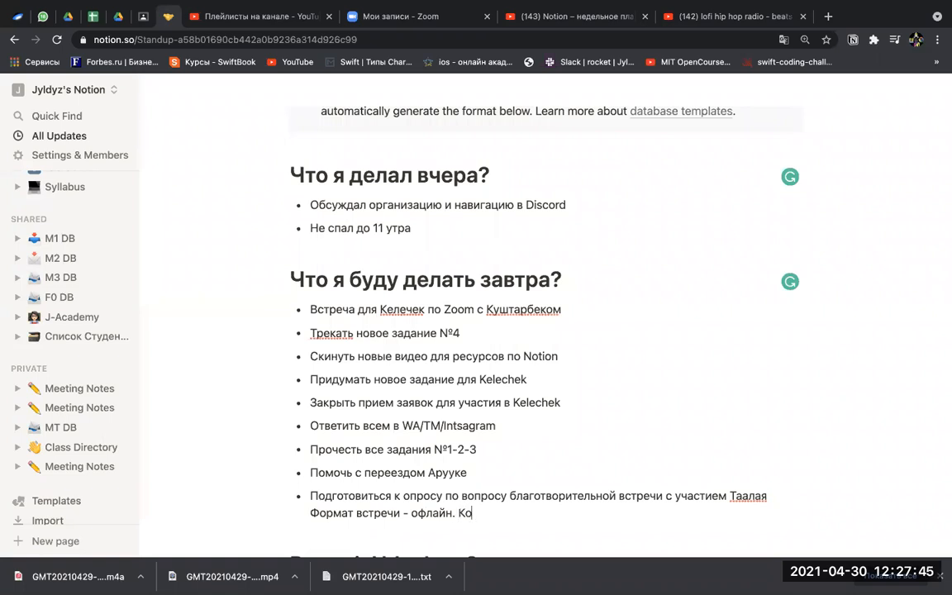
{"action": "type", "text": "л-во до 50 челов"}
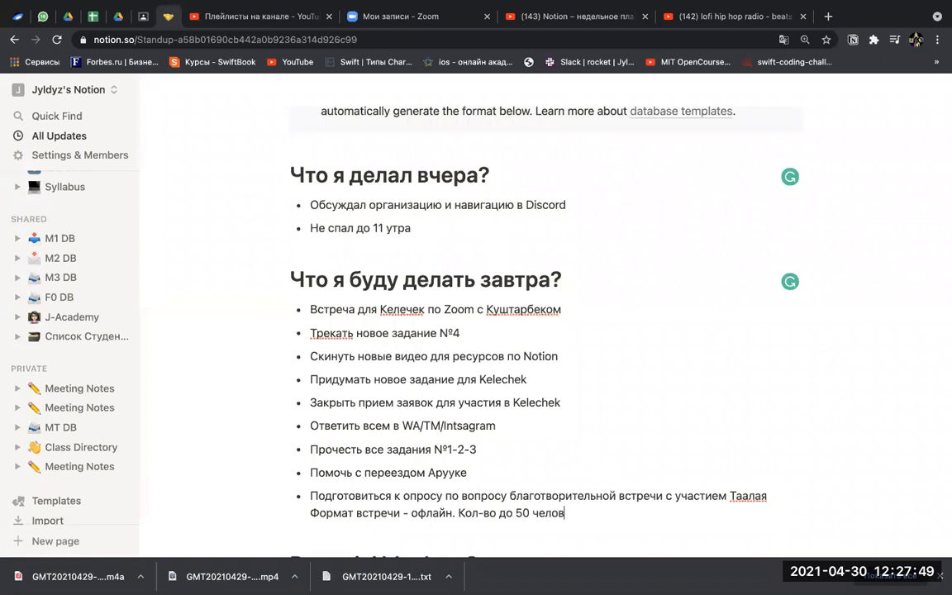
{"action": "type", "text": "ек. Обсудить стоиом"}
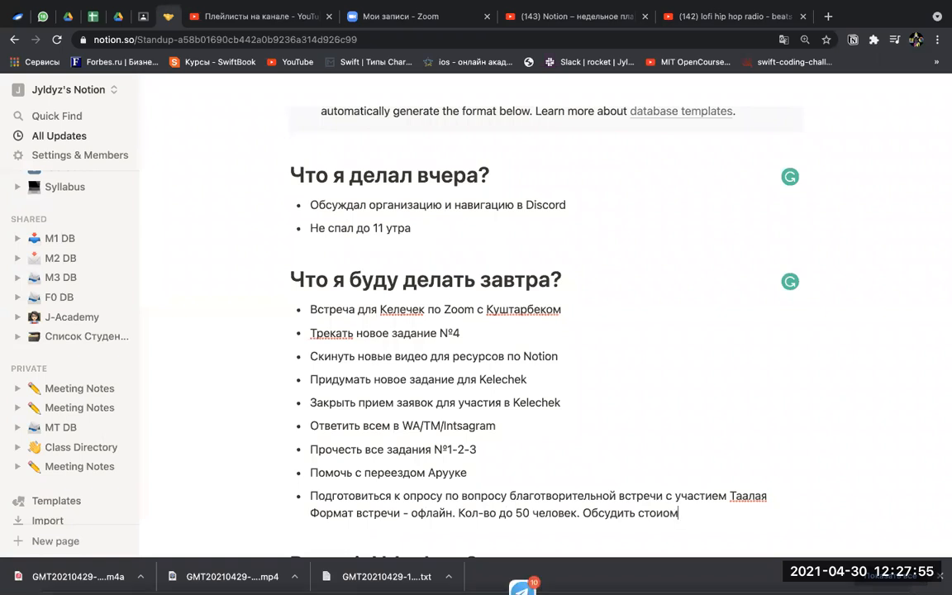
{"action": "key", "text": "BackSpace"}
{"action": "key", "text": "BackSpace"}
{"action": "type", "text": "мость "}
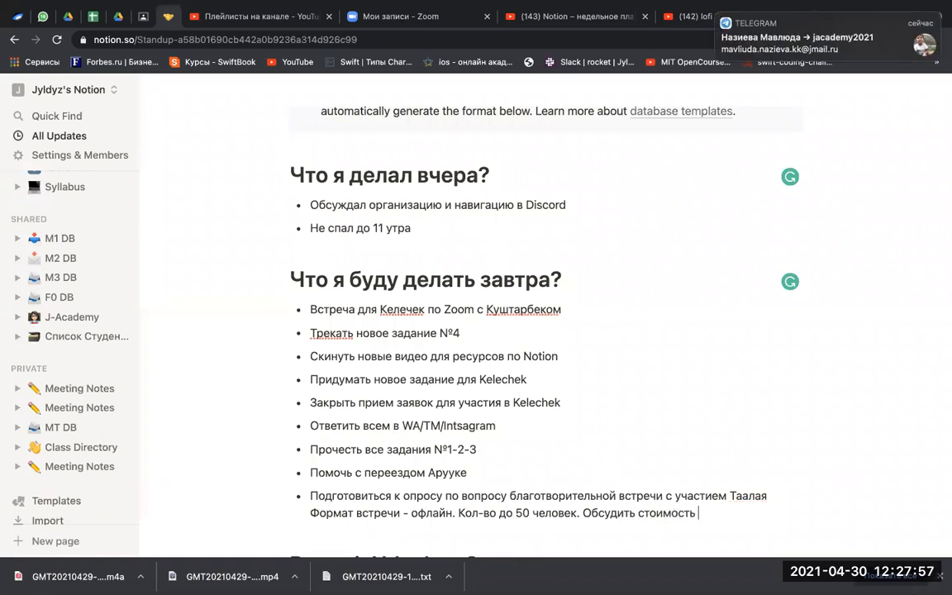
{"action": "type", "text": "билетов от 5"}
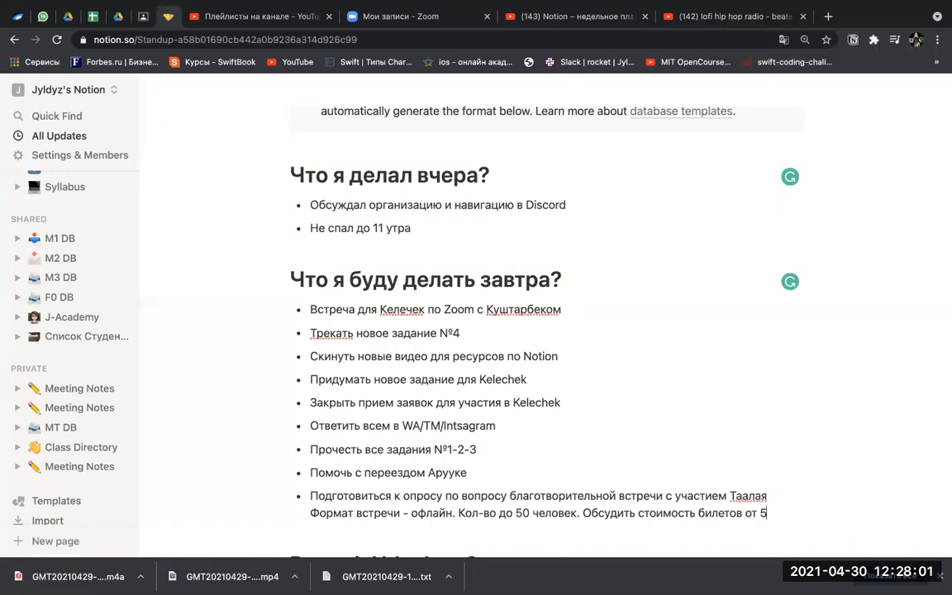
{"action": "type", "text": "00 до 1000 сом. Участв"}
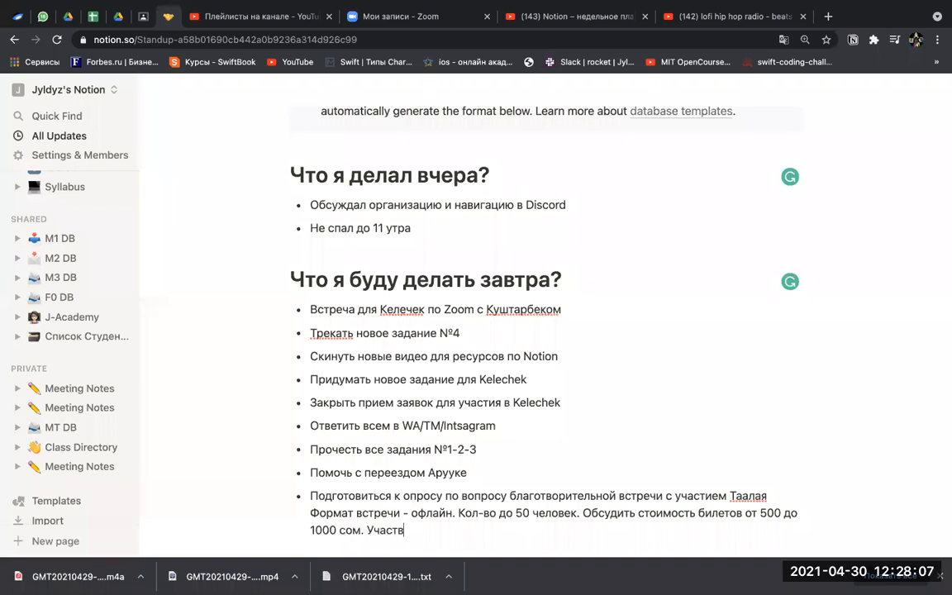
Continue the charity meeting note so its last sentence reads "Участвовать могут все, может найдутся среди своих кто поддержить финансово"
{"action": "type", "text": "овать могут в"}
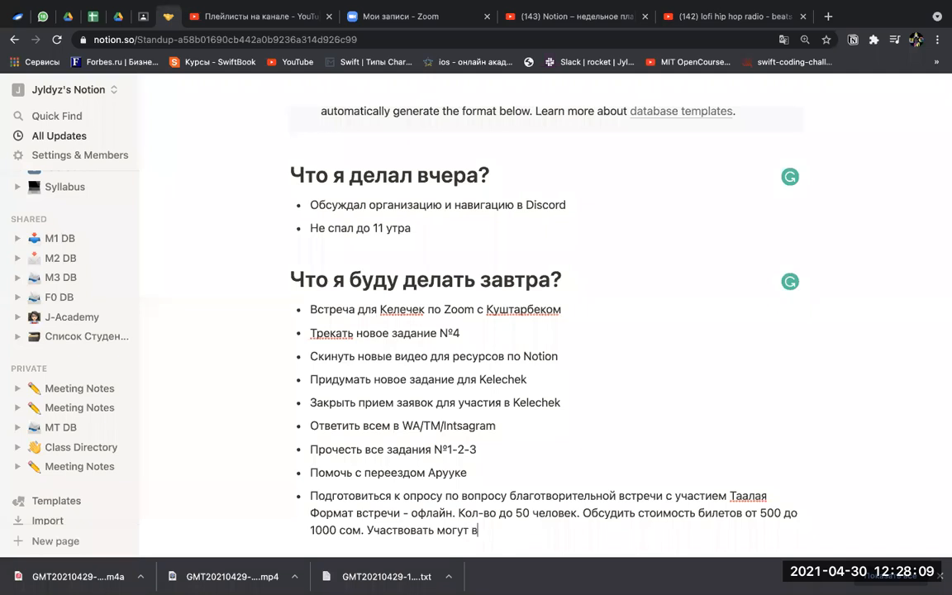
{"action": "type", "text": "се жеда"}
{"action": "key", "text": "BackSpace"}
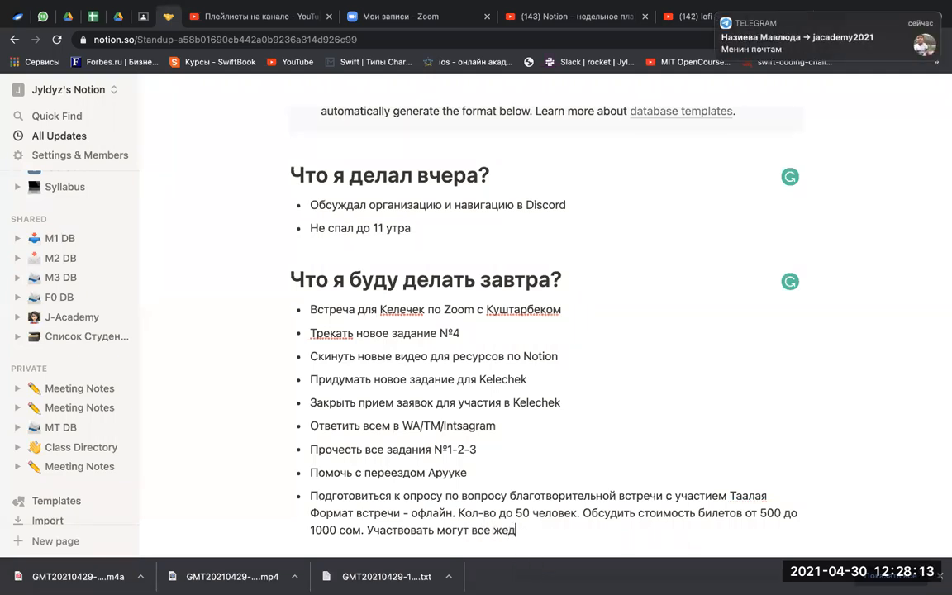
{"action": "key", "text": "BackSpace"}
{"action": "key", "text": "BackSpace"}
{"action": "key", "text": "BackSpace"}
{"action": "type", "text": ", может на"}
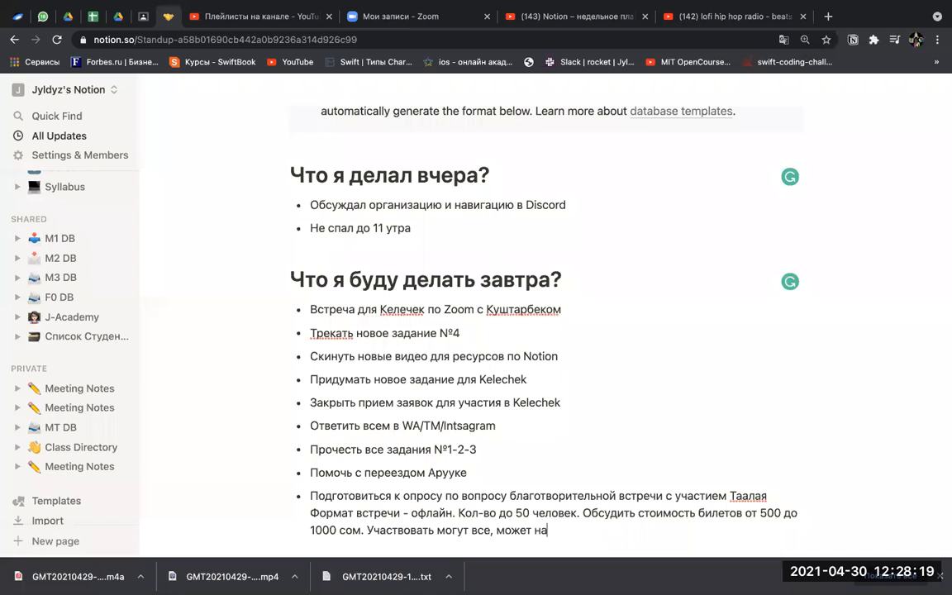
{"action": "type", "text": "йдутся среди своих"}
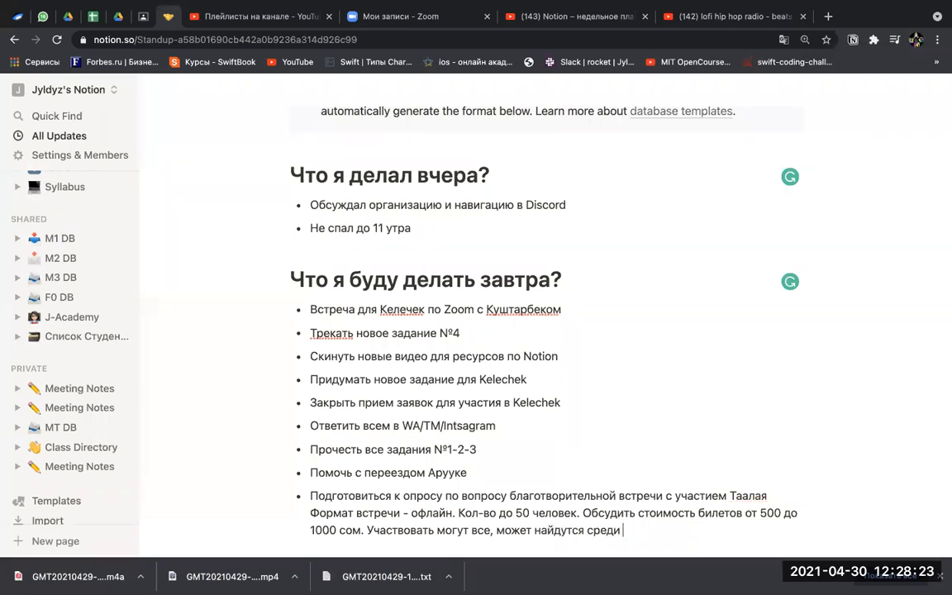
{"action": "type", "text": " кто поддержить финан"}
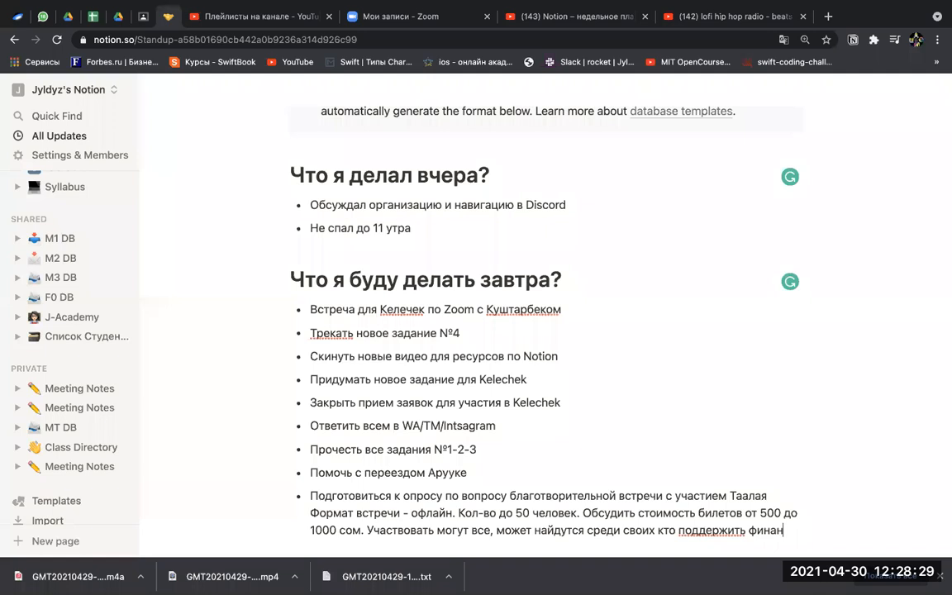
{"action": "type", "text": "исово"}
{"action": "key", "text": "BackSpace"}
{"action": "key", "text": "BackSpace"}
{"action": "key", "text": "BackSpace"}
{"action": "key", "text": "BackSpace"}
{"action": "key", "text": "BackSpace"}
{"action": "type", "text": "сово"}
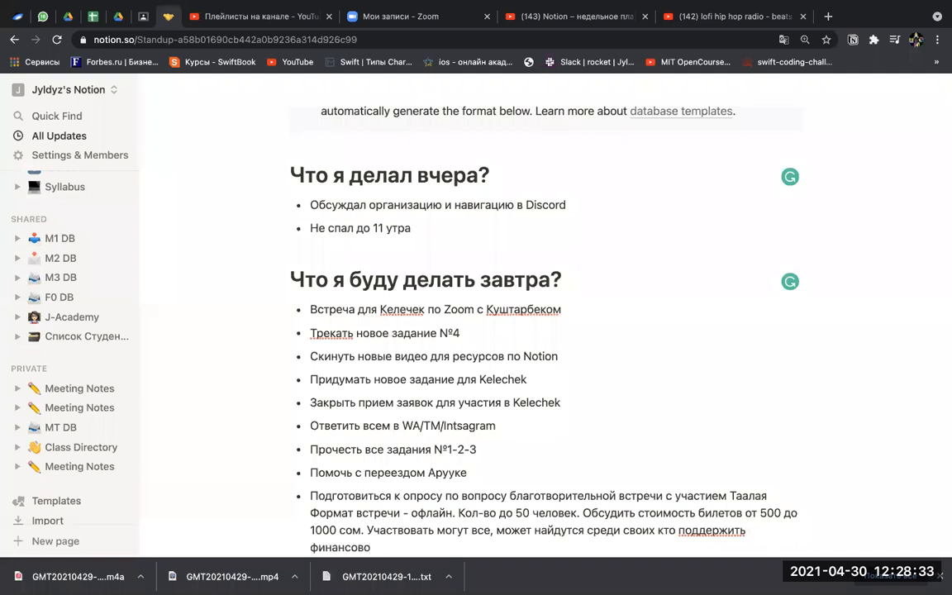
Finish the charity meeting note with ", даже если сами не смогут принять участие." and add an empty bullet below it
{"action": "type", "text": ", даже если сами не смо"}
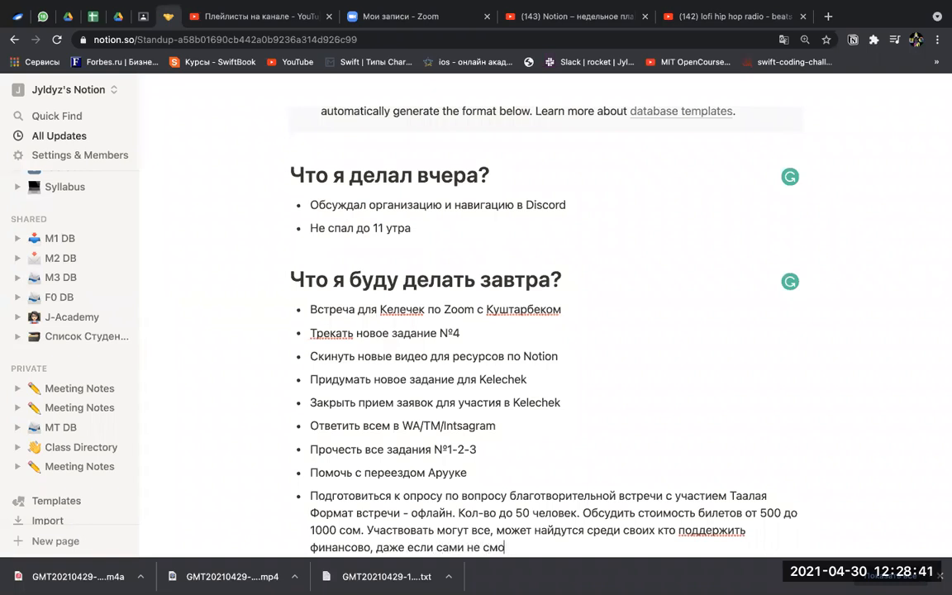
{"action": "type", "text": "гуть"}
{"action": "type", "text": " принять уч"}
{"action": "type", "text": "астие."}
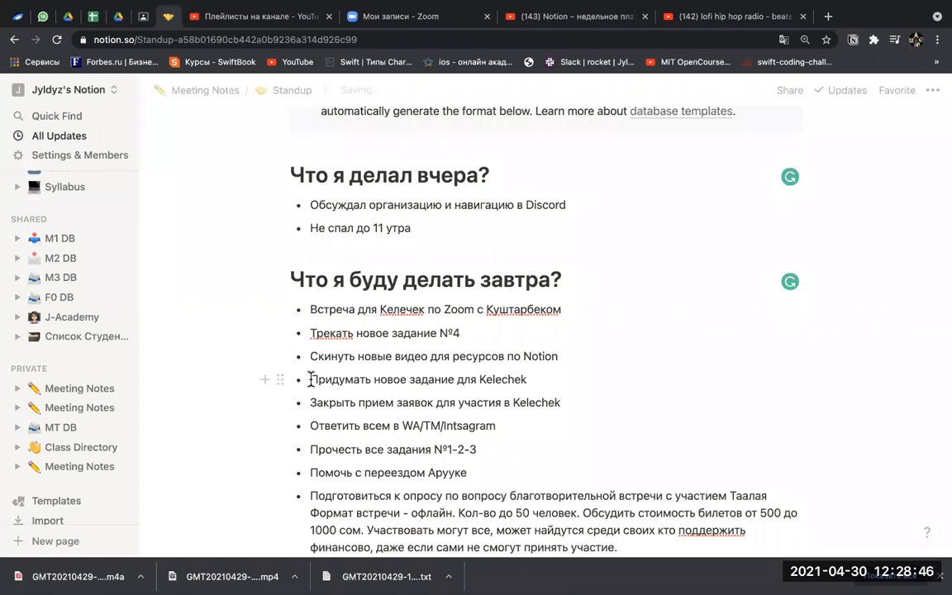
{"action": "scroll", "coordinate": [310, 379], "scroll_direction": "down", "scroll_amount": 2}
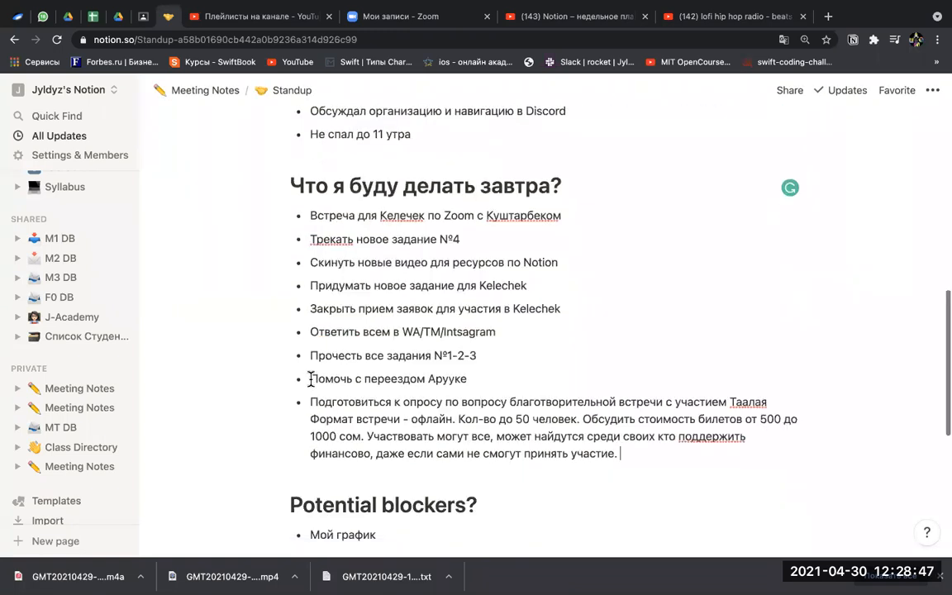
{"action": "key", "text": "Return"}
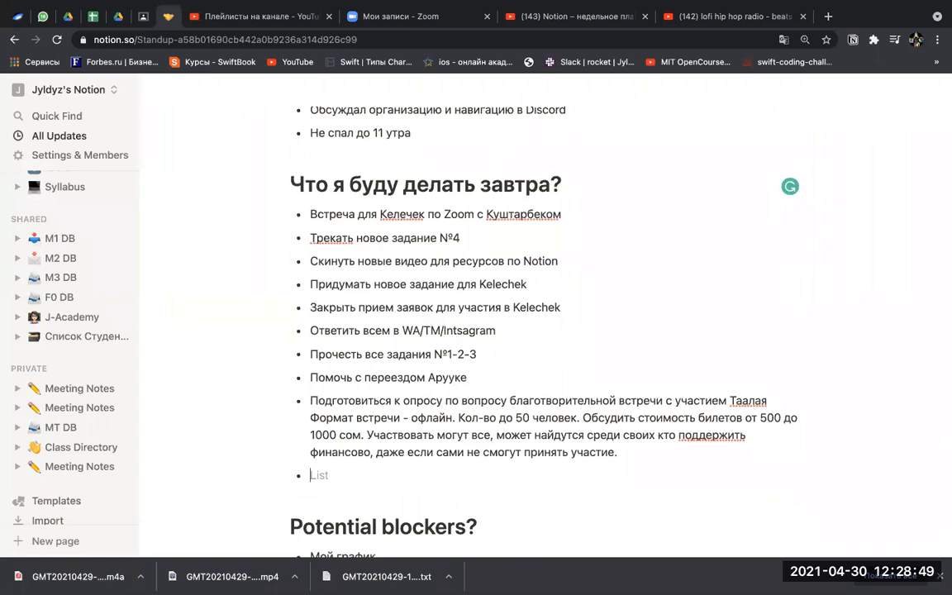
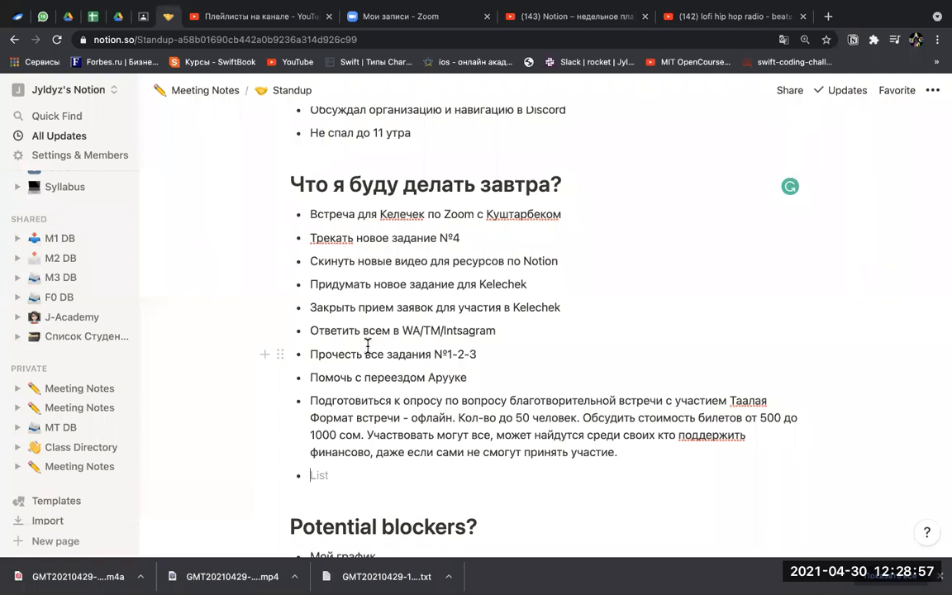
Enter "Распределить задачи между командой" as the tenth bullet under "Что я буду делать завтра?"
{"action": "type", "text": "Paспределит"}
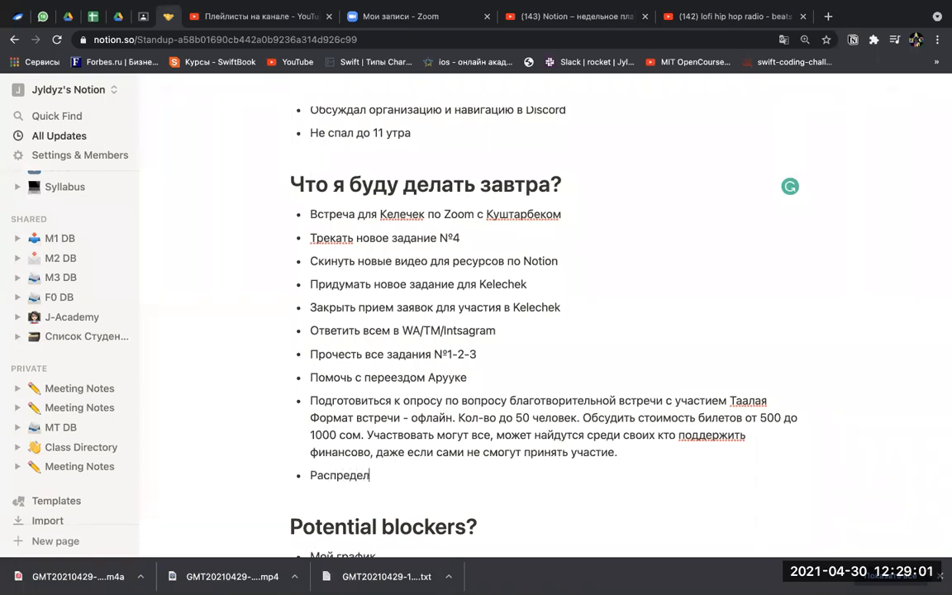
{"action": "type", "text": "ь задачи между"}
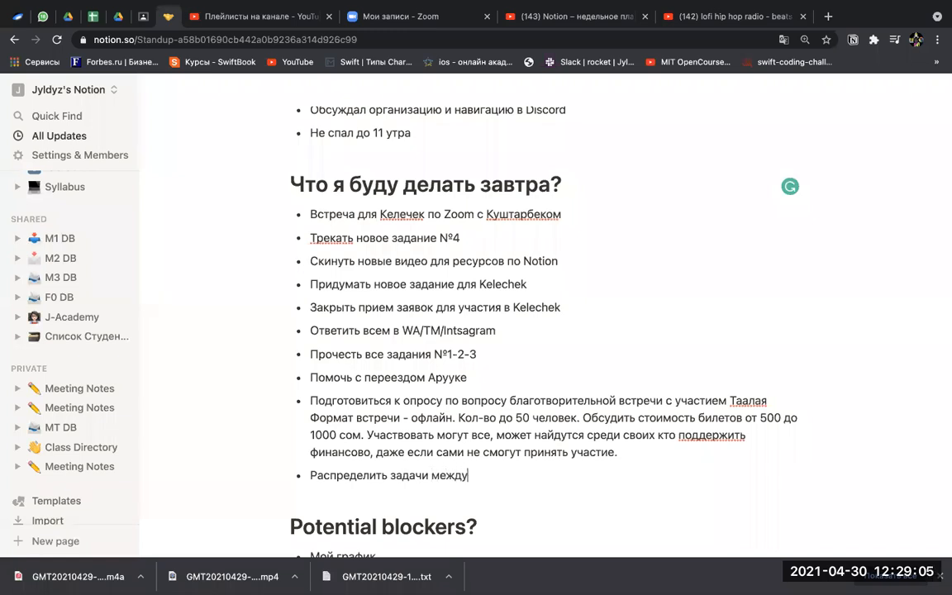
{"action": "type", "text": " командой"}
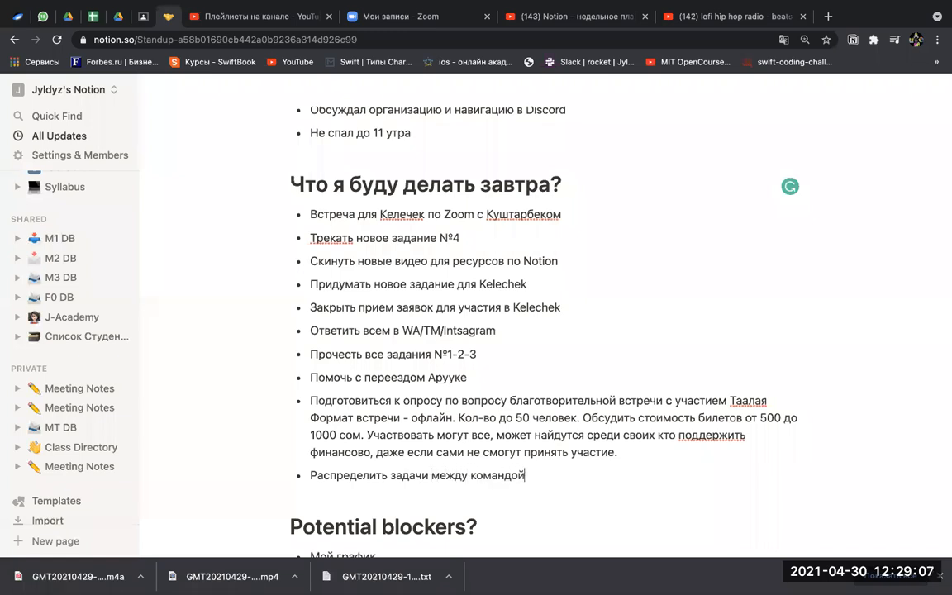
Add the eleventh bullet under "Что я буду делать завтра?" reading "Занести в календарь всех менторов со следующей недели"
{"action": "key", "text": "Return"}
{"action": "type", "text": "Занести вс"}
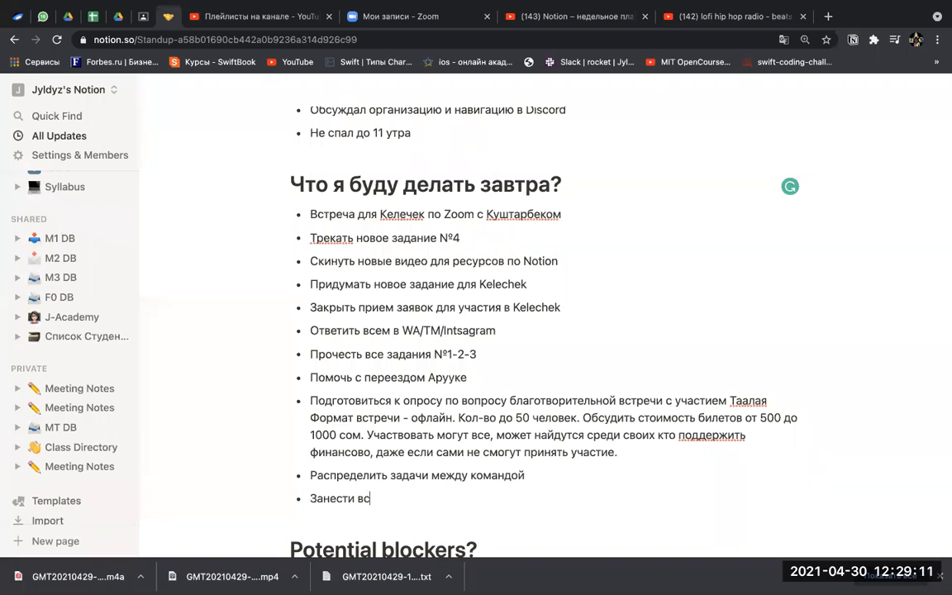
{"action": "key", "text": "BackSpace"}
{"action": "key", "text": "BackSpace"}
{"action": "type", "text": "в календар"}
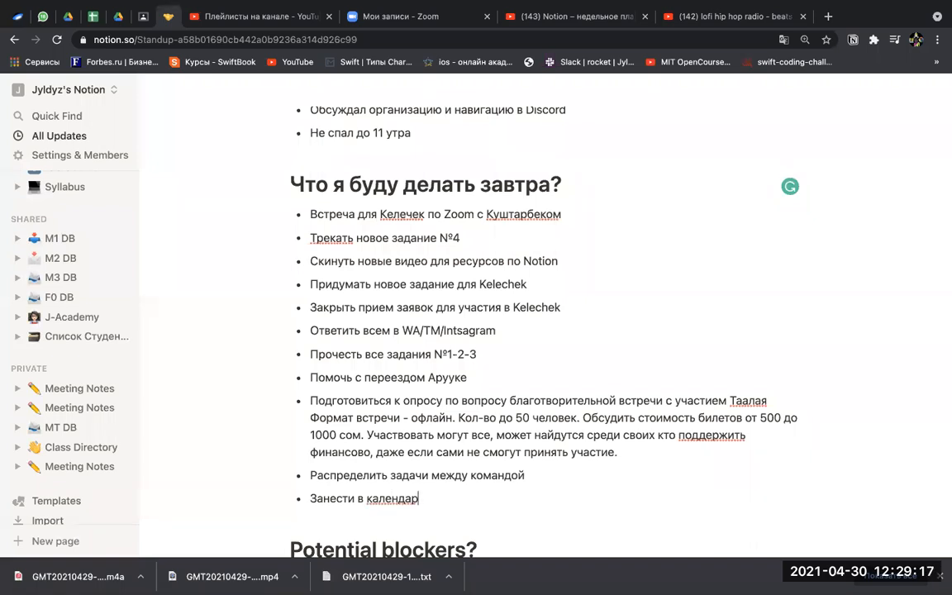
{"action": "key", "text": "BackSpace"}
{"action": "type", "text": "н"}
{"action": "key", "text": "BackSpace"}
{"action": "type", "text": "рб"}
{"action": "key", "text": "BackSpace"}
{"action": "key", "text": "BackSpace"}
{"action": "type", "text": "всех менторов"}
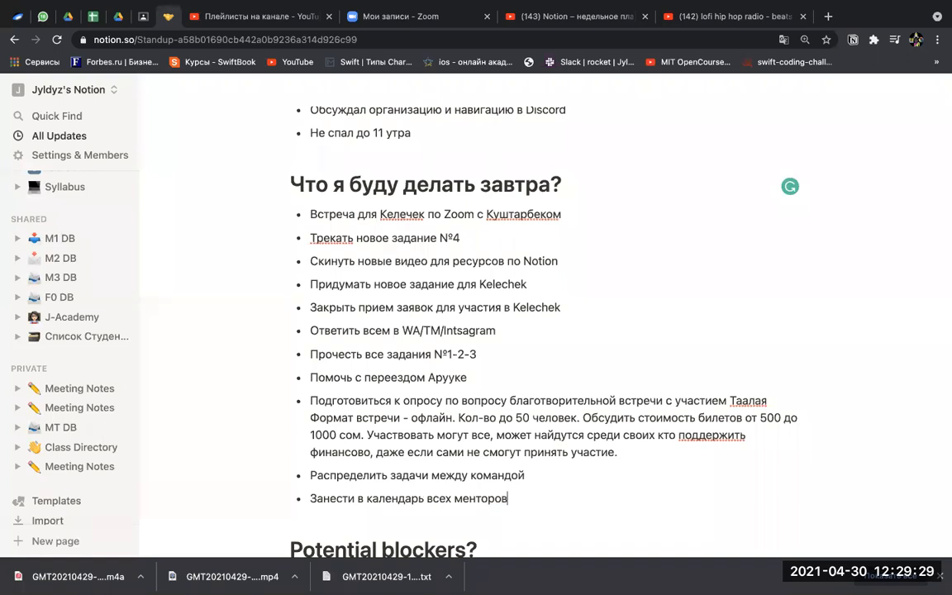
{"action": "type", "text": " со следующей недели"}
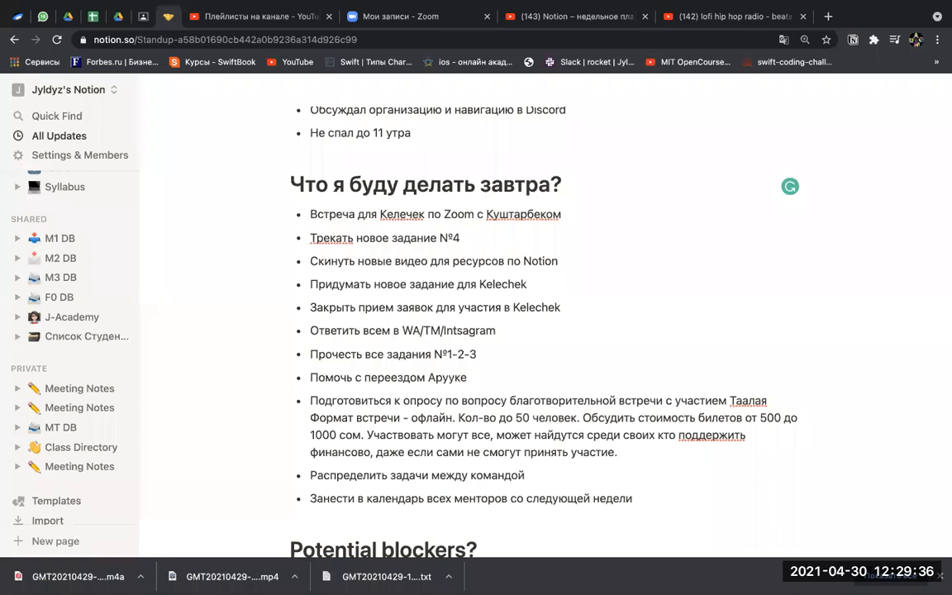
Add a twelfth bullet to tomorrow's list reading "Изучить следующего ментора"
{"action": "key", "text": "Return"}
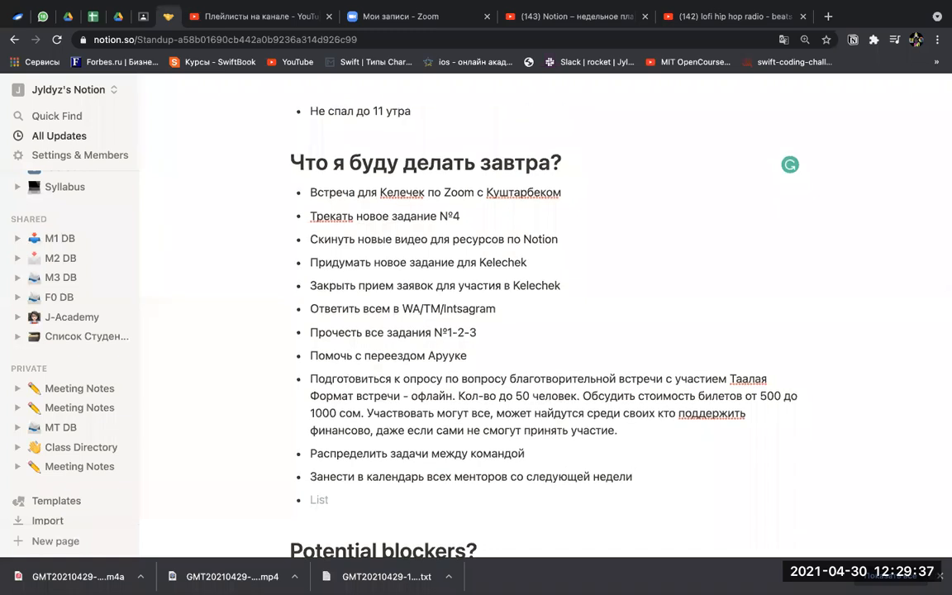
{"action": "type", "text": "Изк"}
{"action": "type", "text": "чить "}
{"action": "type", "text": "следую"}
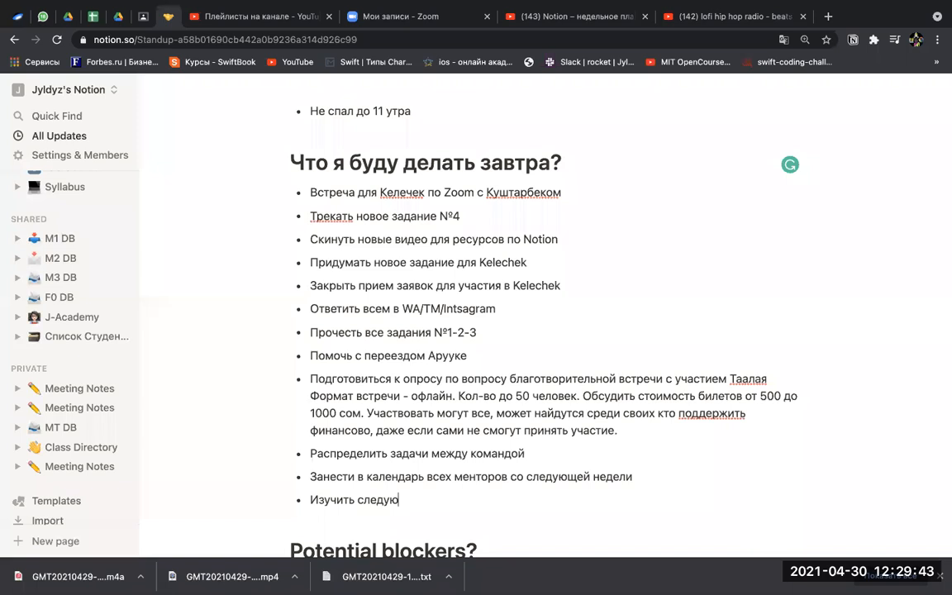
{"action": "type", "text": "щего ментора"}
Add a thirteenth bullet to tomorrow's list reading "Договориться о виртуальной экскурсии по Силиконовой Долине в мае"
{"action": "key", "text": "Return"}
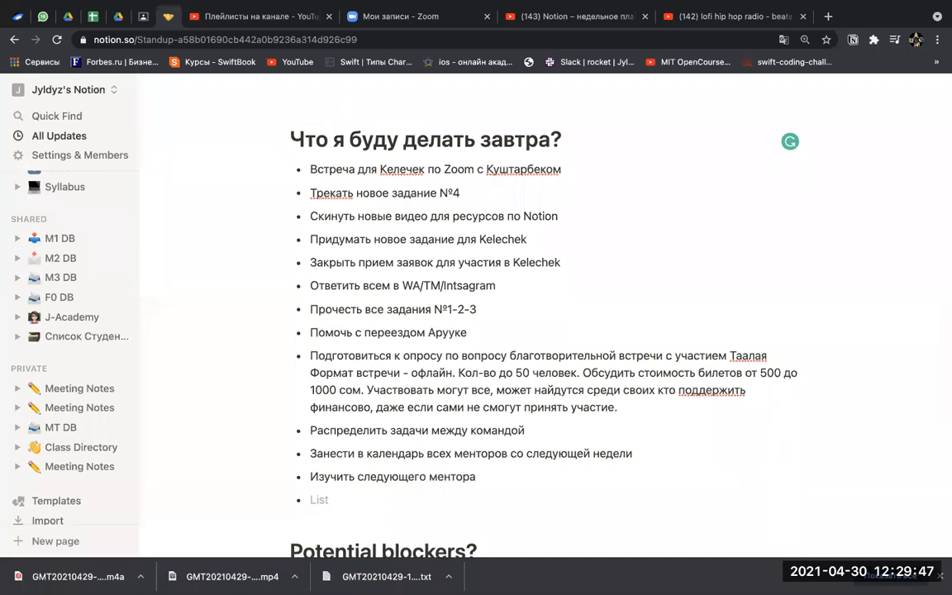
{"action": "type", "text": "Договориться о виртуальной экскурсии по Силиконовой Долин"}
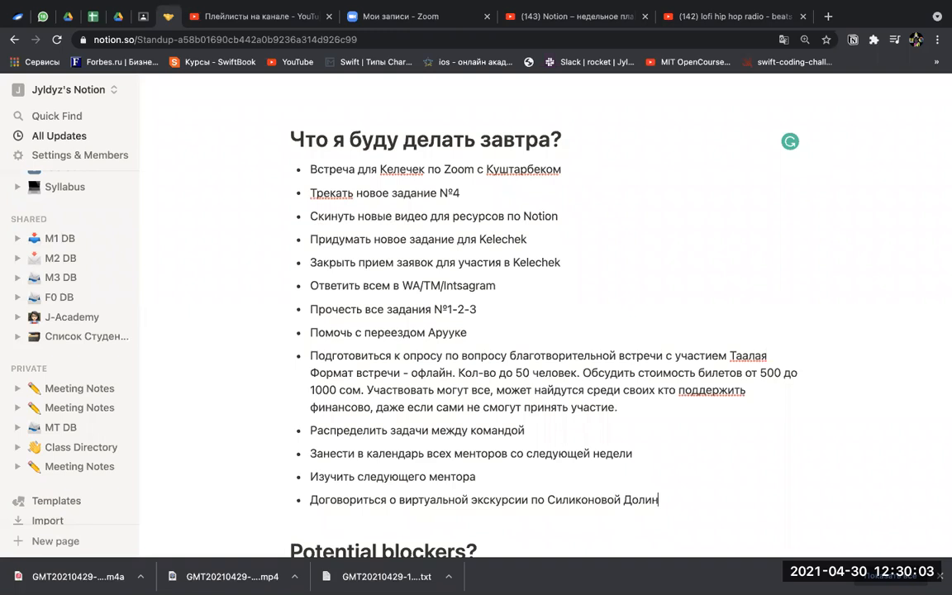
{"action": "type", "text": "е в ма"}
{"action": "type", "text": "ая"}
Add a final bullet to tomorrow's list reading "Попробовать дать самое лучшее для Келечека"
{"action": "key", "text": "Return"}
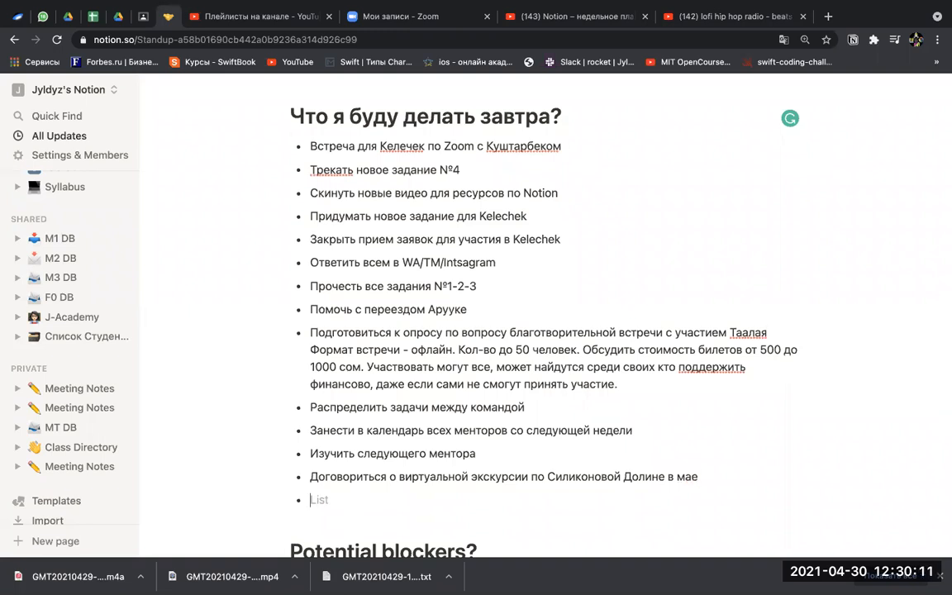
{"action": "type", "text": "Попробовать дать"}
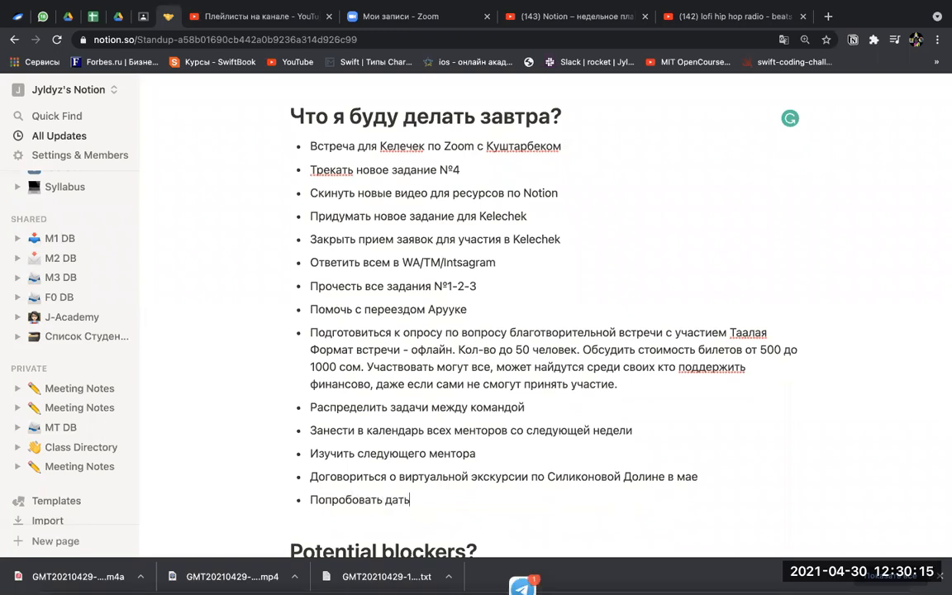
{"action": "type", "text": " самое лучшее для "}
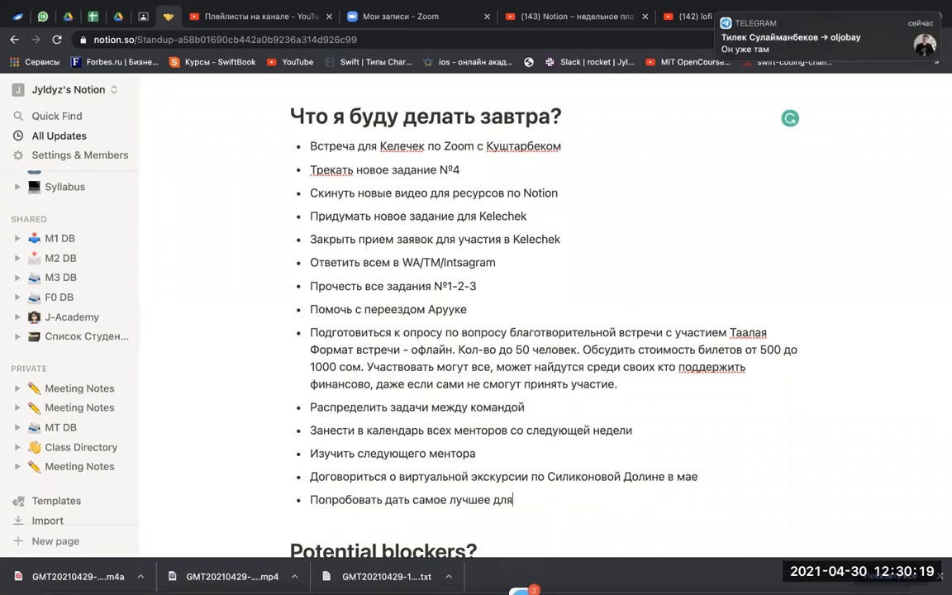
{"action": "type", "text": "Келечека"}
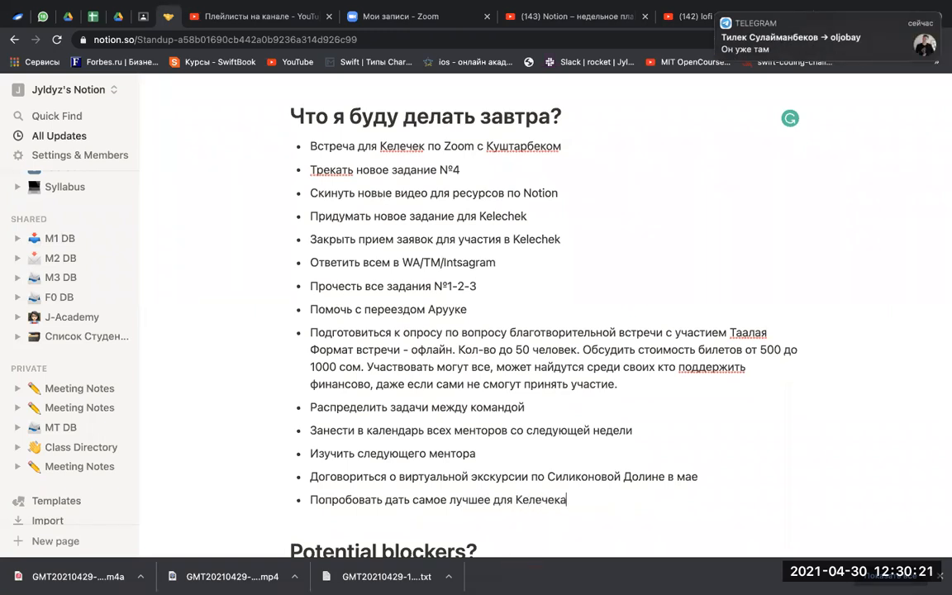
Turn the empty to-do below the Action Items into a toggle list titled "Рефлексия", separated by a blank line
{"action": "scroll", "coordinate": [545, 314], "scroll_direction": "down", "scroll_amount": 3}
{"action": "scroll", "coordinate": [546, 314], "scroll_direction": "up", "scroll_amount": 11}
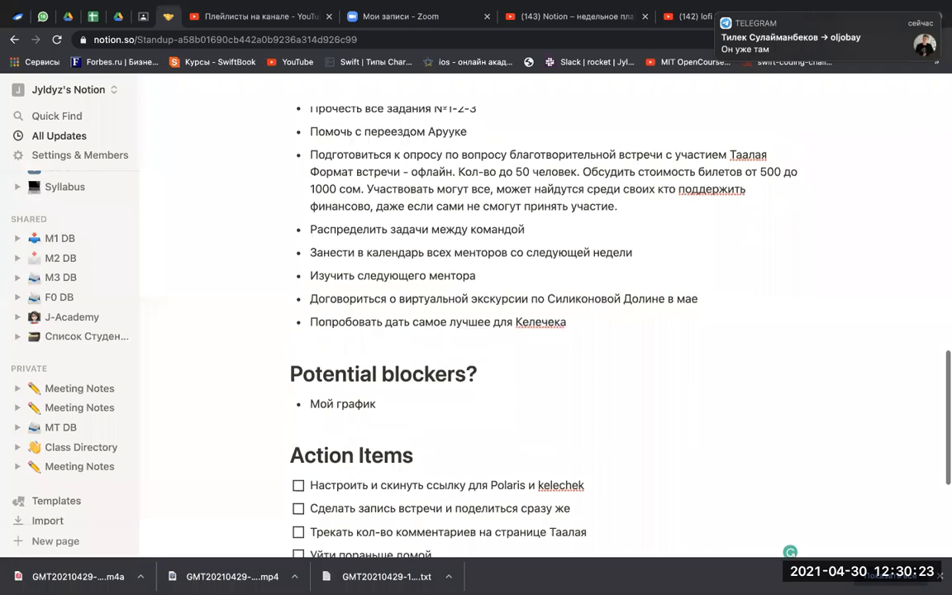
{"action": "scroll", "coordinate": [348, 351], "scroll_direction": "down", "scroll_amount": 15}
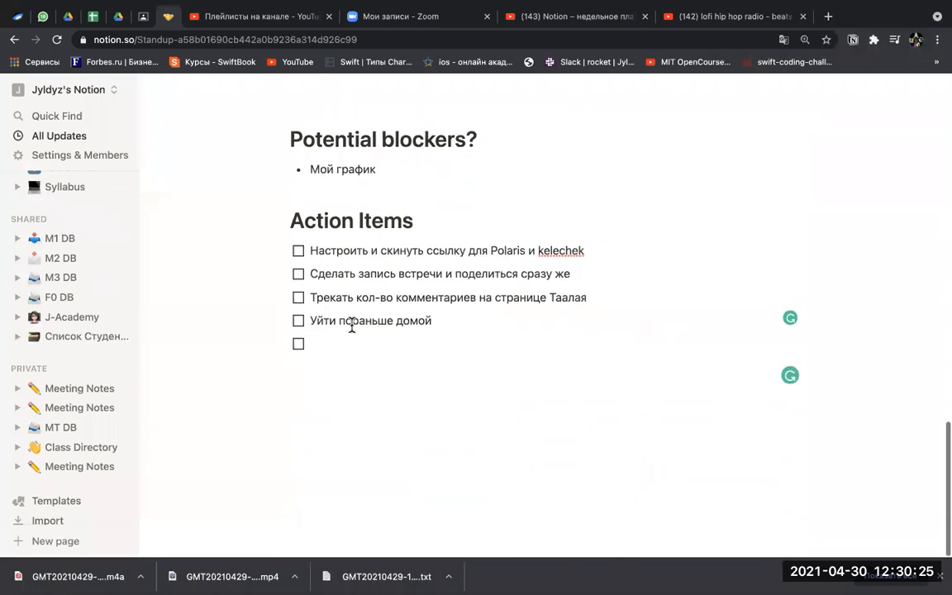
{"action": "key", "text": "Return"}
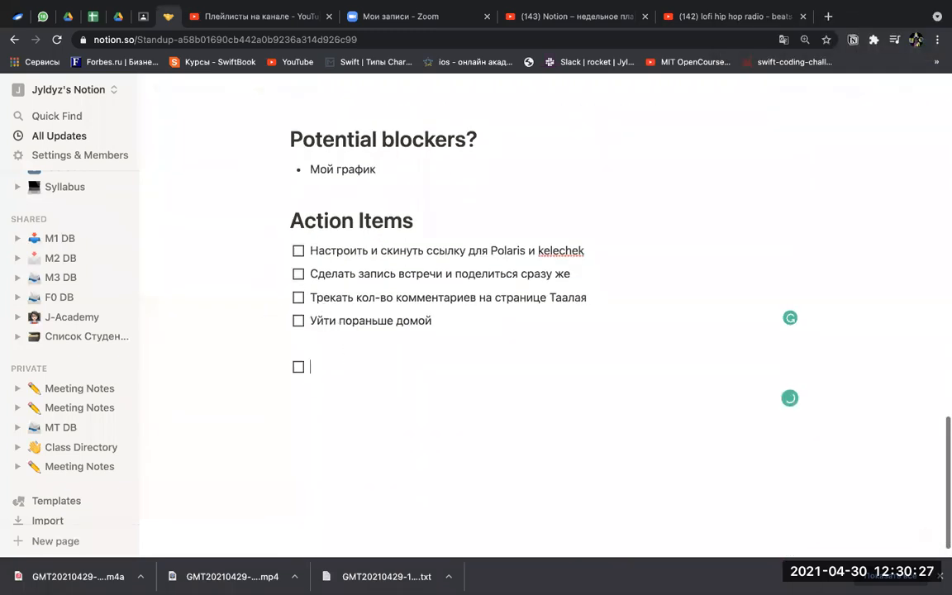
{"action": "left_click", "coordinate": [281, 370]}
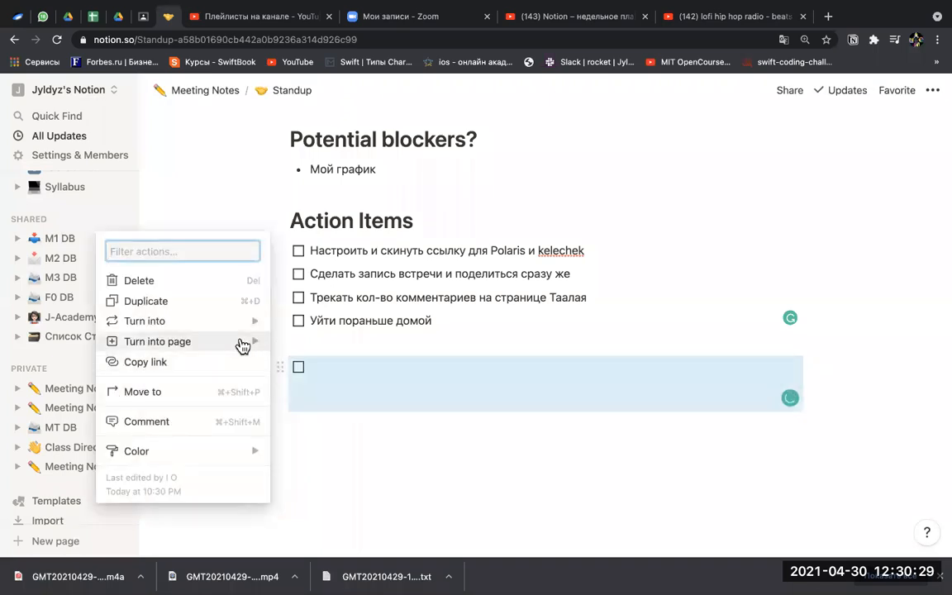
{"action": "mouse_move", "coordinate": [238, 330]}
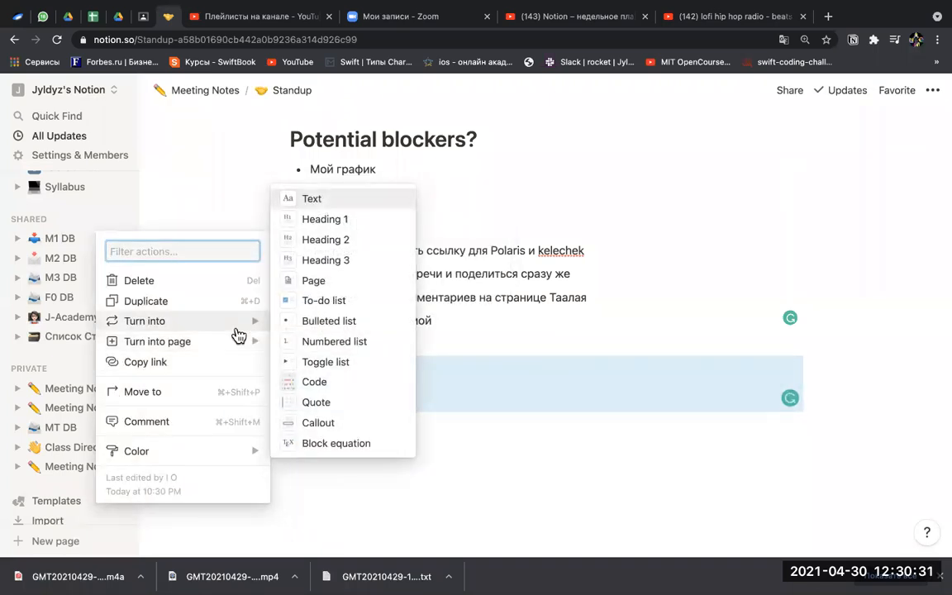
{"action": "left_click", "coordinate": [307, 357]}
{"action": "type", "text": "Рефлек"}
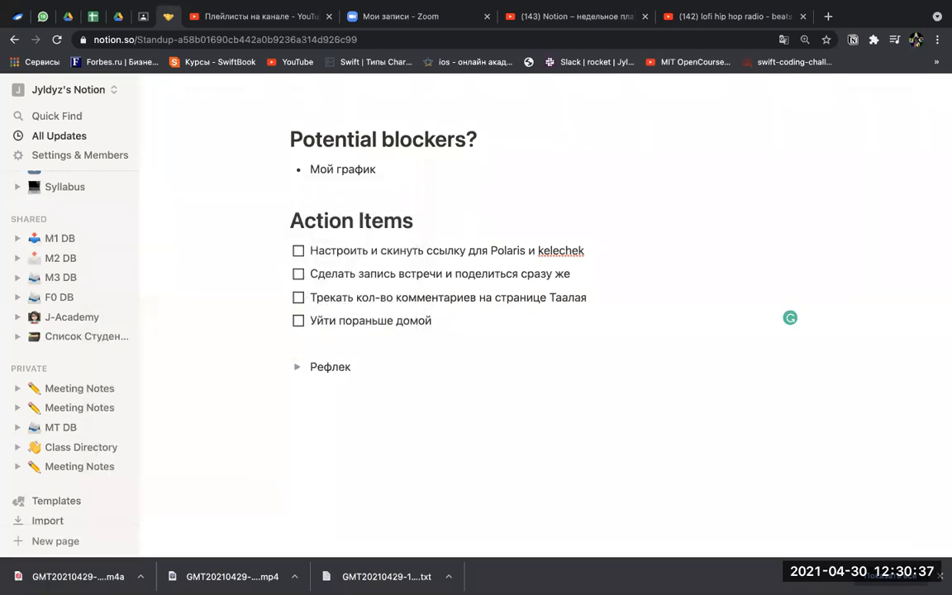
{"action": "type", "text": "сия"}
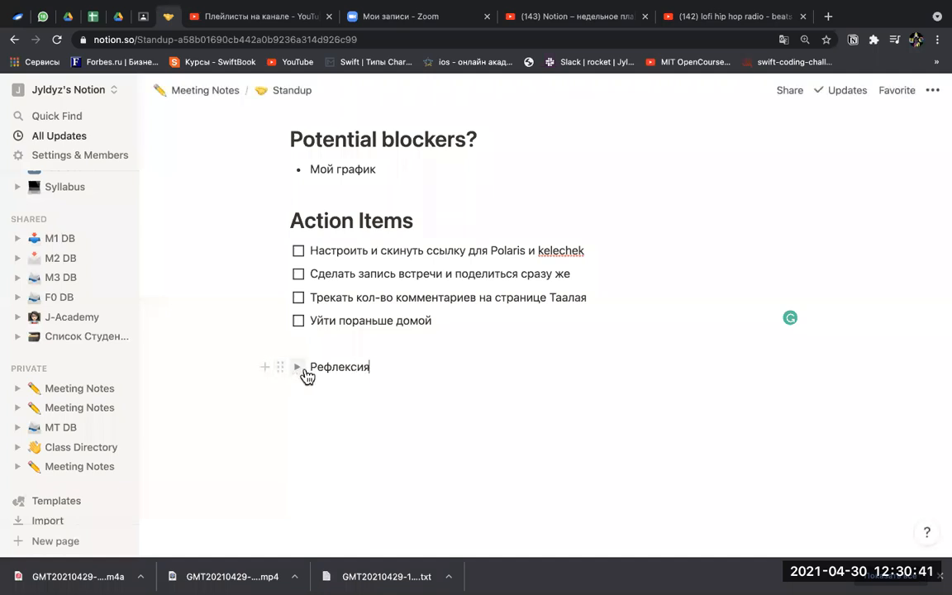
Format the "Рефлексия" toggle title as bold green text
{"action": "double_click", "coordinate": [339, 368]}
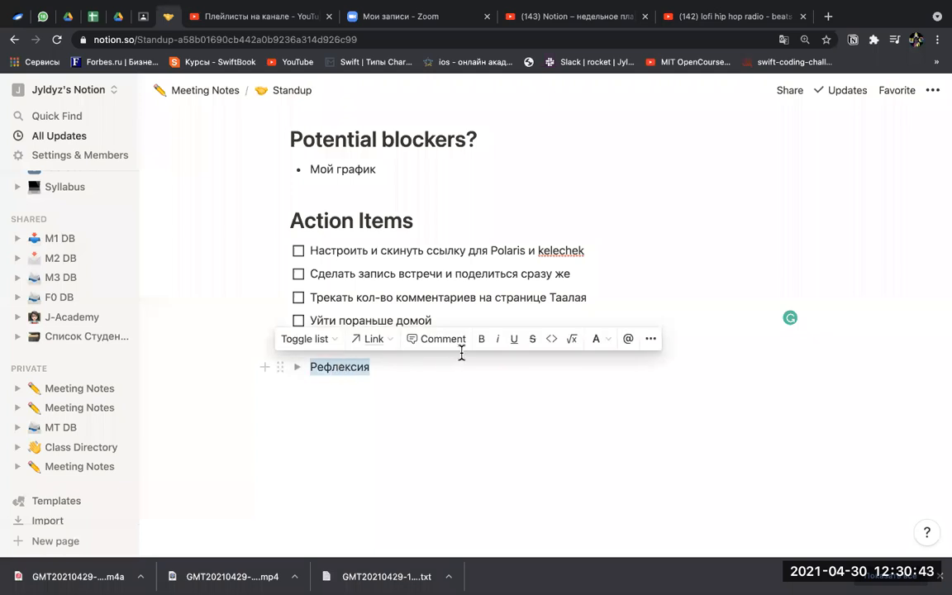
{"action": "left_click", "coordinate": [486, 341]}
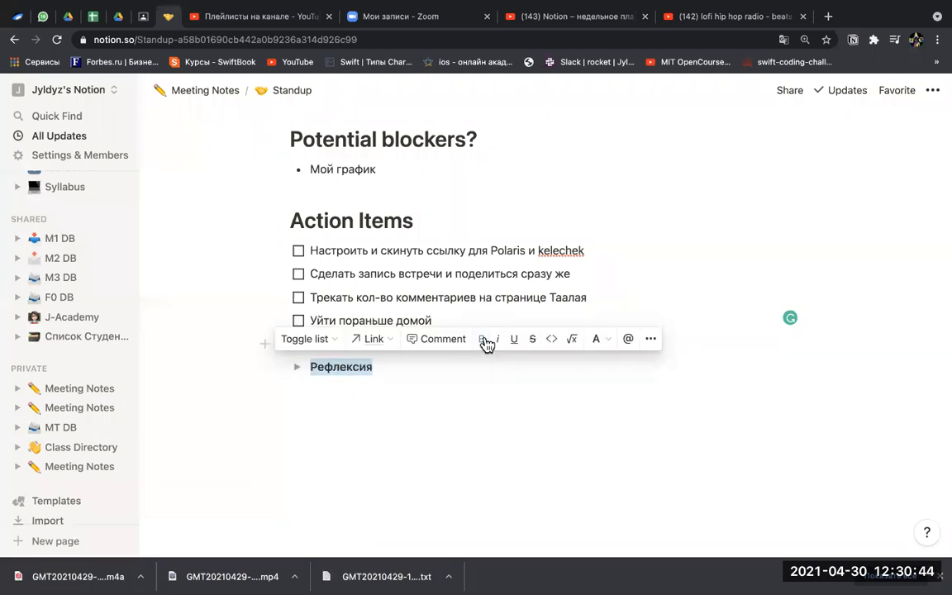
{"action": "left_click", "coordinate": [595, 340]}
{"action": "left_click", "coordinate": [592, 395]}
Expand the "Рефлексия" toggle and write "ЧТО ТАКОЕ STANDUP MEETING?" inside it, with "Вопрос для самостоятельного изучения" on the line below
{"action": "left_click", "coordinate": [298, 369]}
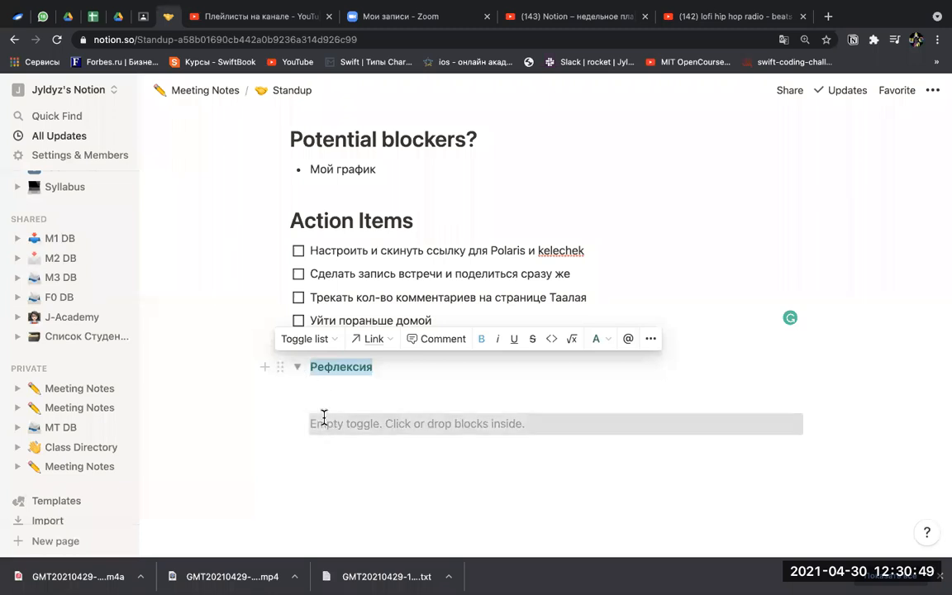
{"action": "left_click", "coordinate": [324, 418]}
{"action": "type", "text": "Что "}
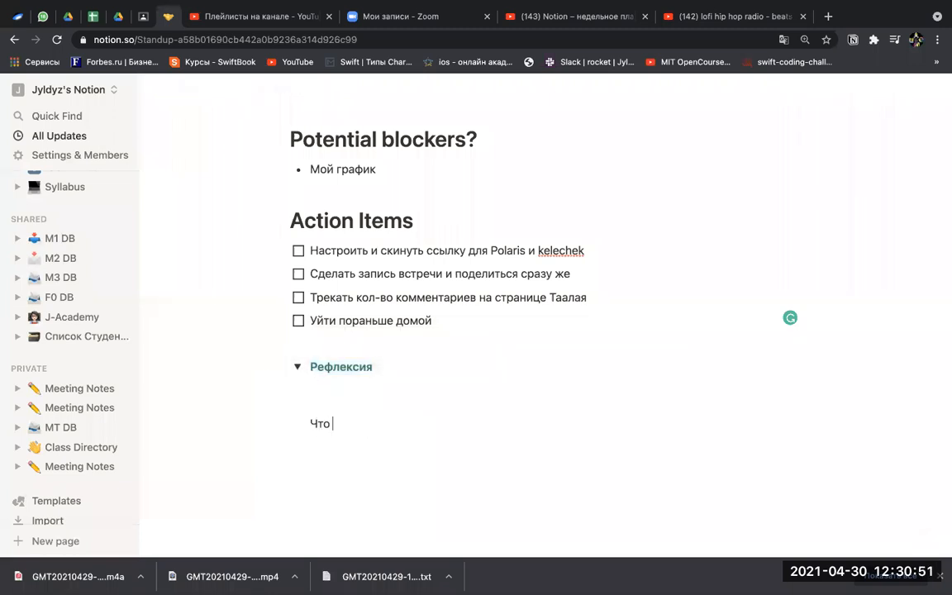
{"action": "type", "text": "О ТАКОЕ ST"}
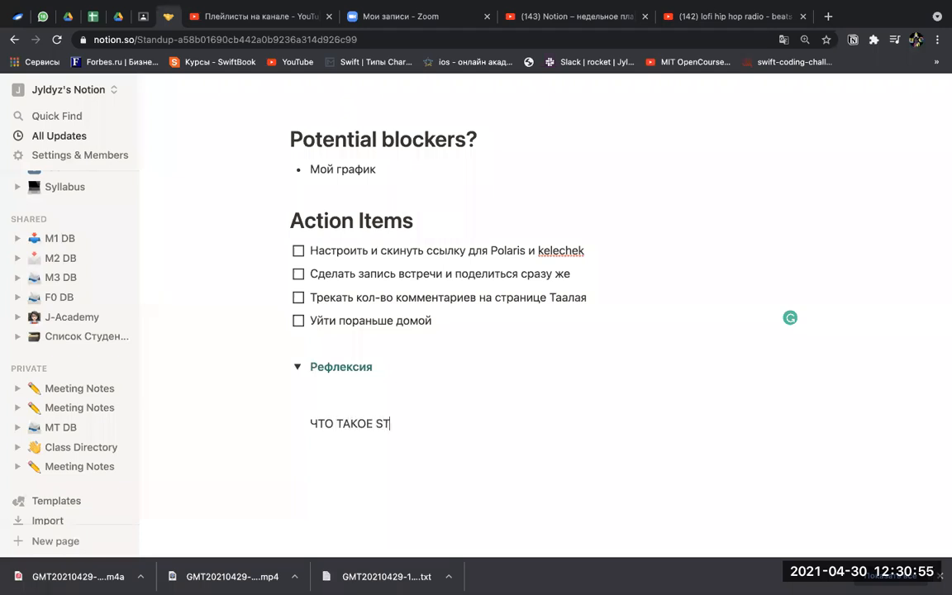
{"action": "type", "text": "ANDUP MEETING?"}
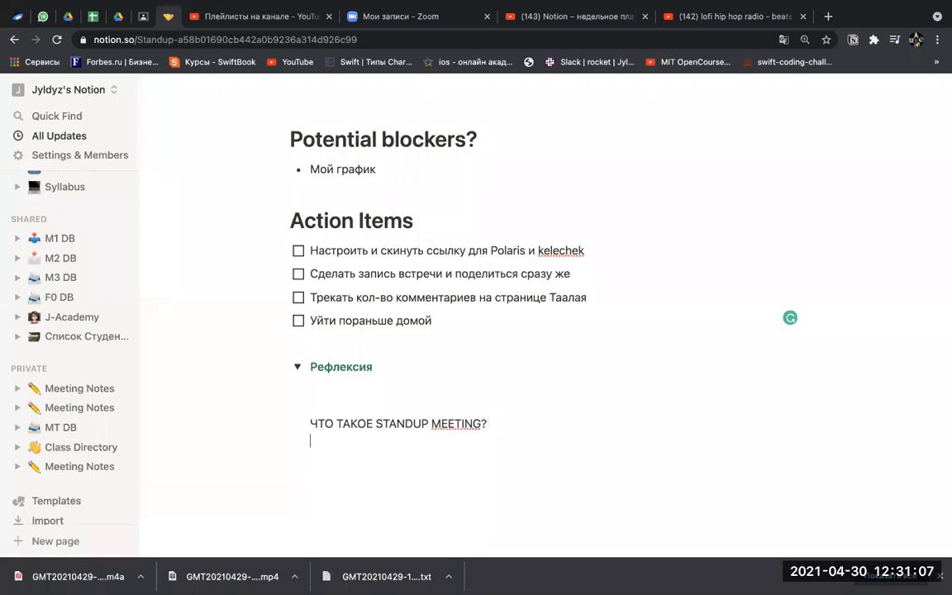
{"action": "type", "text": "прос для сам"}
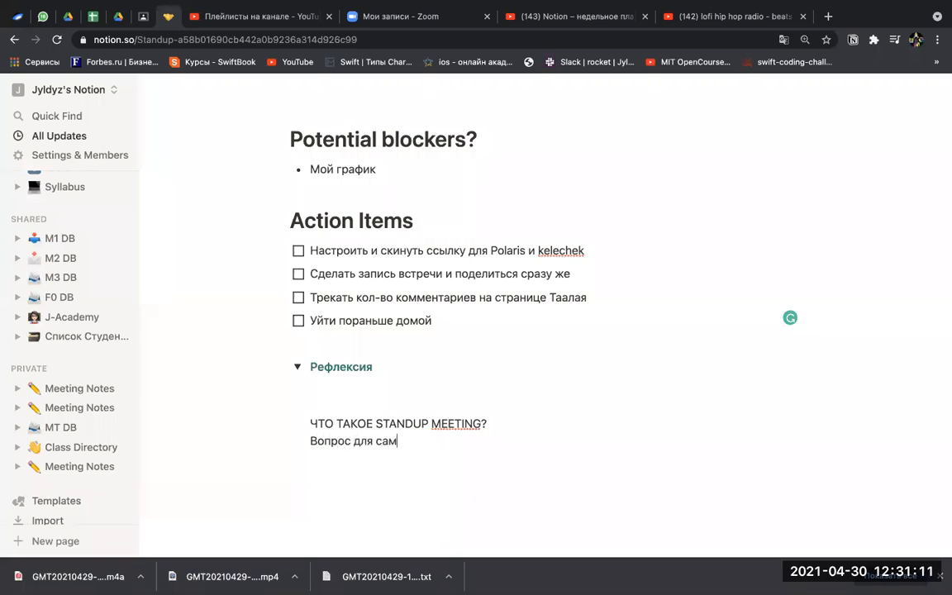
{"action": "type", "text": "остоятельного"}
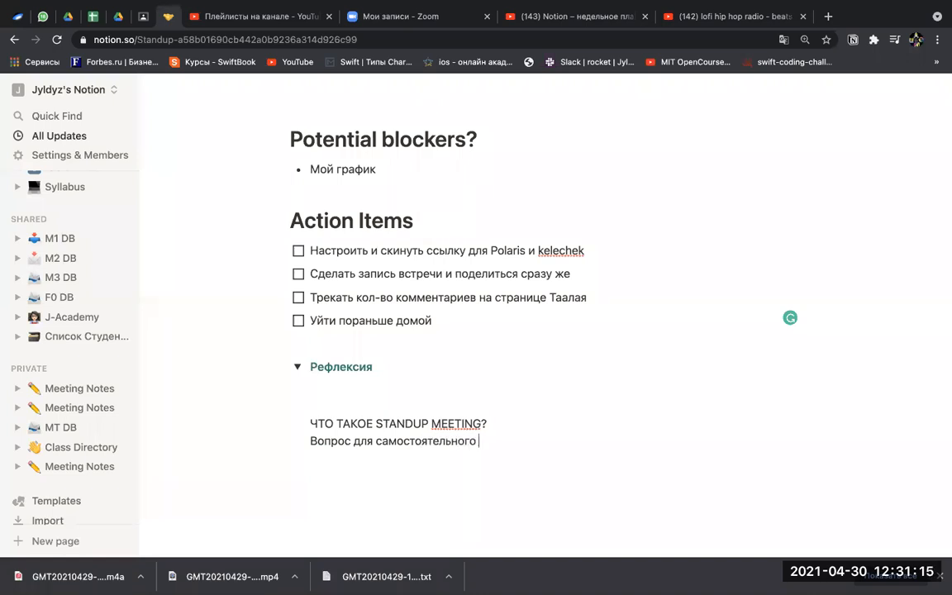
{"action": "type", "text": " изучения"}
{"action": "key", "text": "Return"}
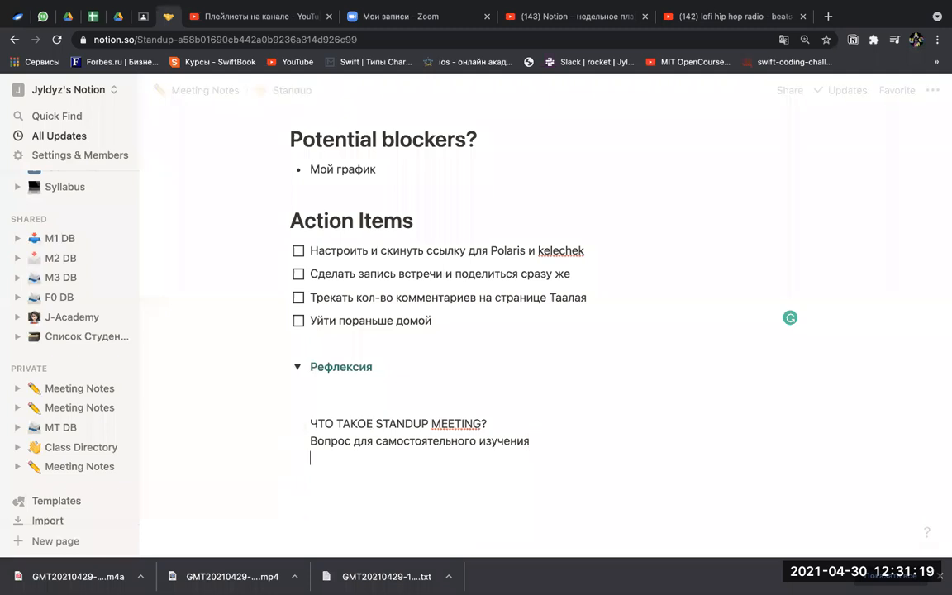
Remove the blank lines between the "Рефлексия" title and its contents, and collapse the toggle
{"action": "left_click", "coordinate": [350, 399]}
{"action": "key", "text": "BackSpace"}
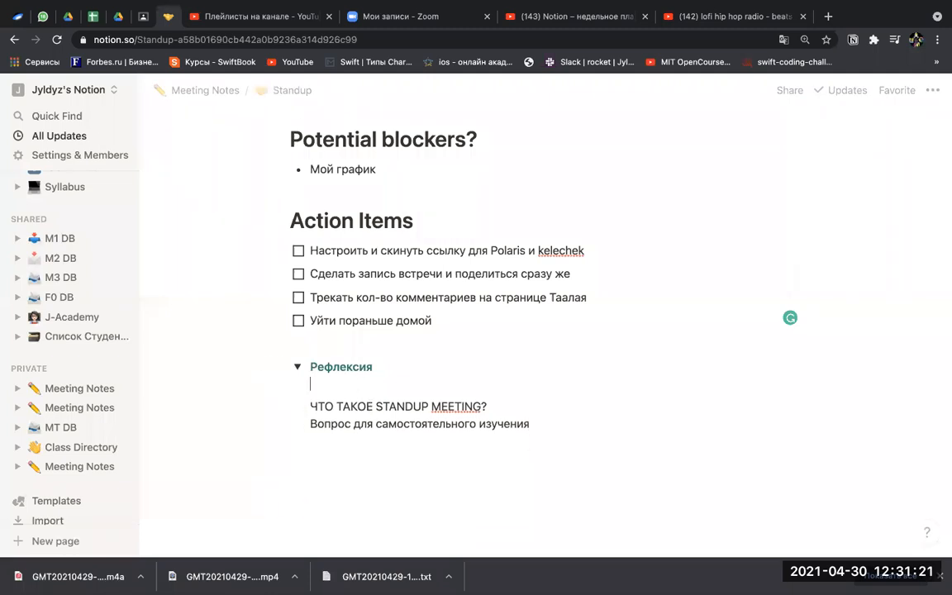
{"action": "key", "text": "BackSpace"}
{"action": "left_click", "coordinate": [297, 365]}
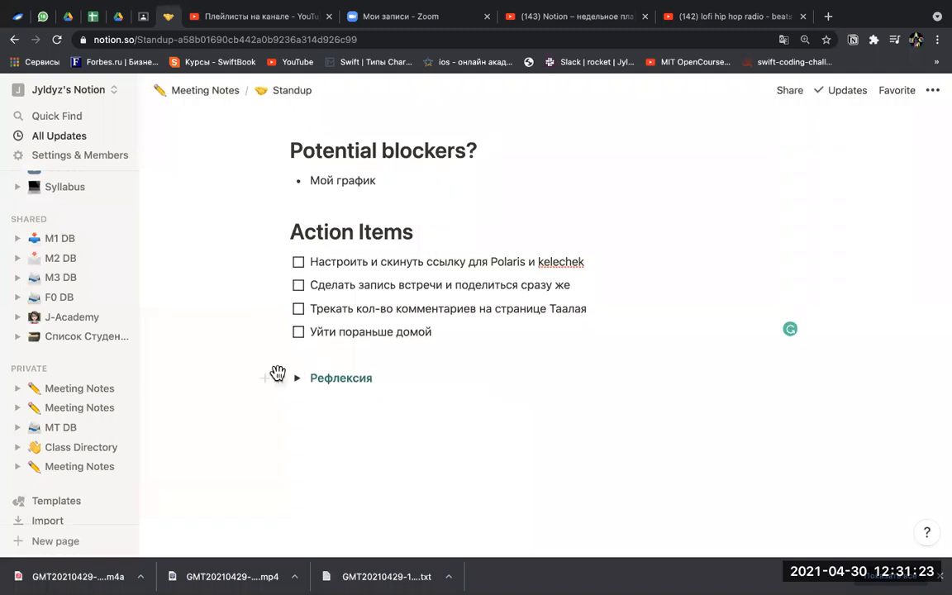
Duplicate the "Рефлексия" toggle and rename the copy "Ресурсы"
{"action": "left_click", "coordinate": [278, 378]}
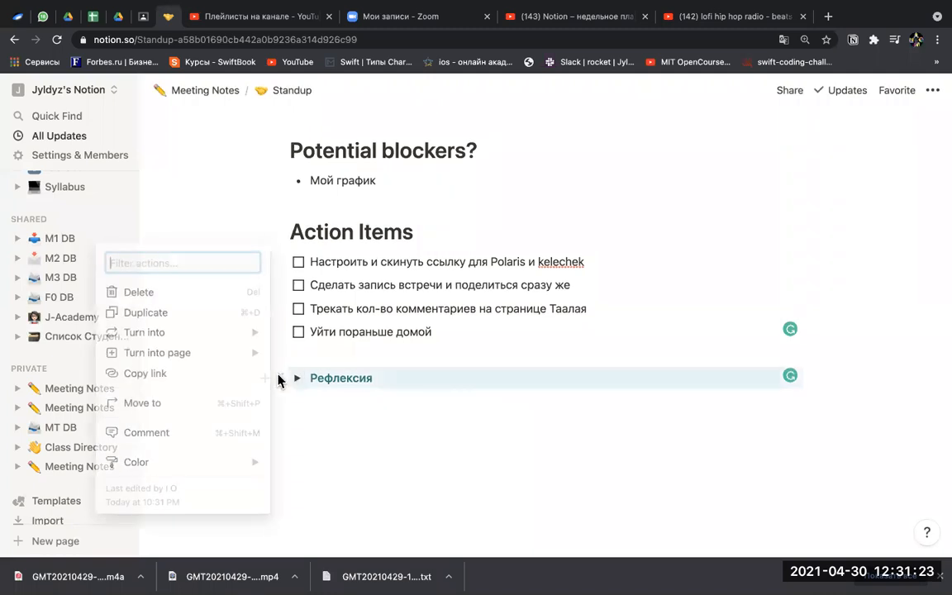
{"action": "left_click", "coordinate": [221, 312]}
{"action": "double_click", "coordinate": [333, 400]}
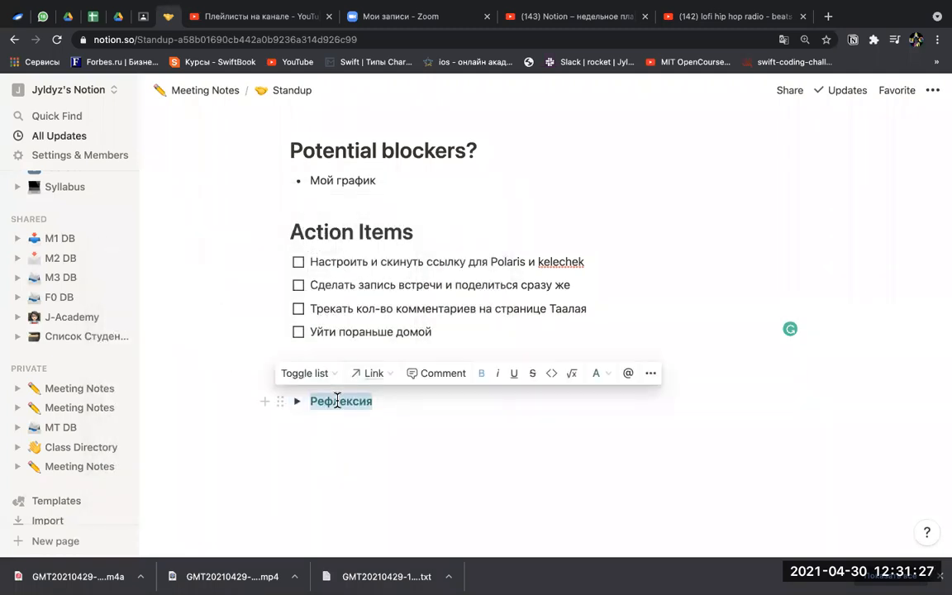
{"action": "type", "text": "Ресурсы"}
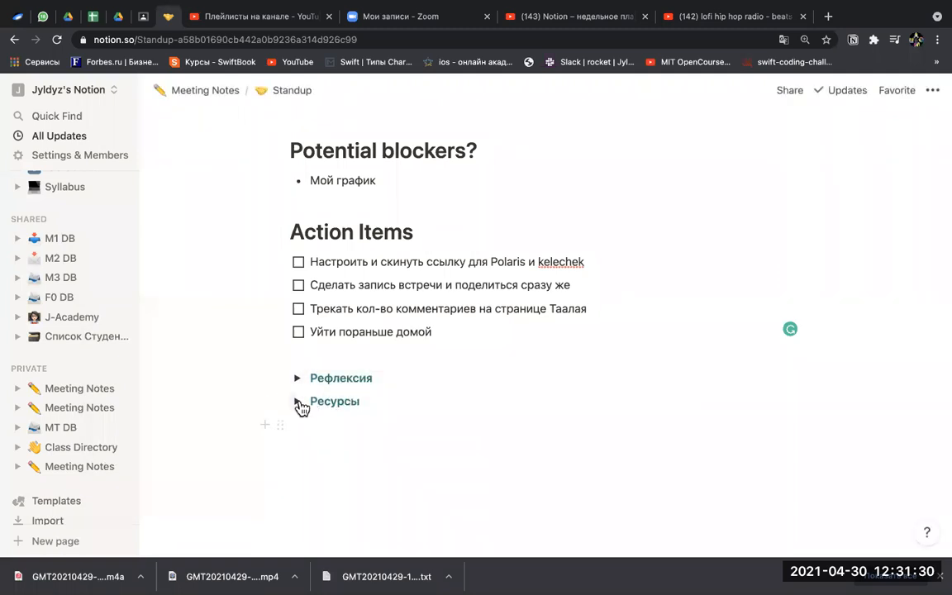
Expand the "Ресурсы" toggle and delete its "Вопрос для самостоятельного изучения" text, keeping the "ЧТО ТАКОЕ STANDUP MEETING?" line
{"action": "left_click", "coordinate": [298, 402]}
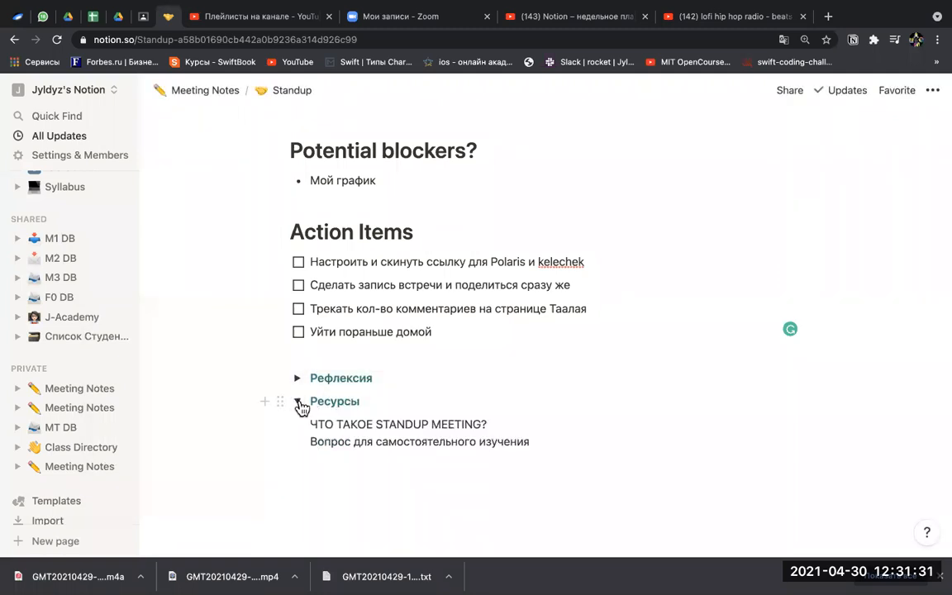
{"action": "left_click_drag", "start_coordinate": [536, 442], "coordinate": [310, 424]}
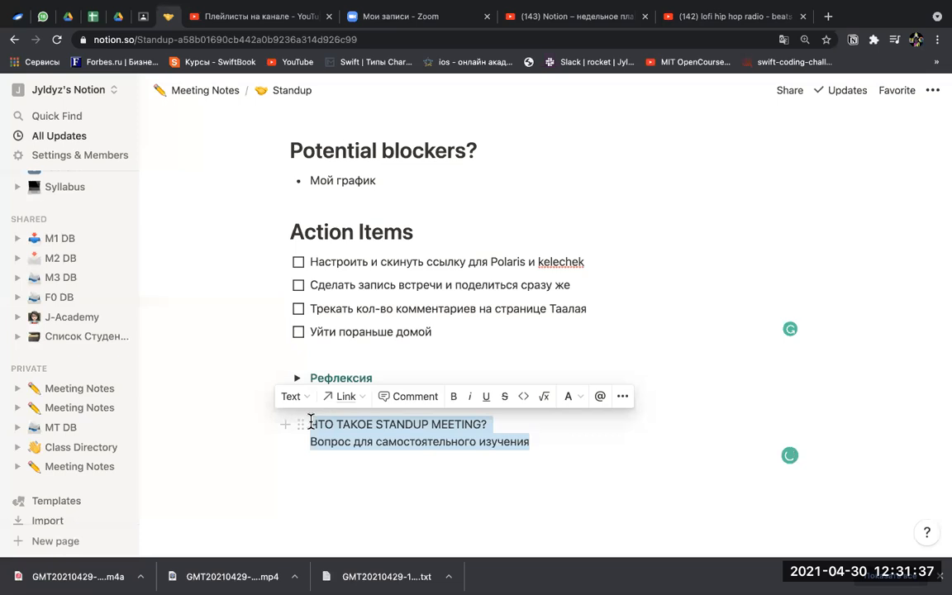
{"action": "left_click", "coordinate": [493, 424]}
{"action": "left_click_drag", "start_coordinate": [550, 440], "coordinate": [311, 444]}
{"action": "key", "text": "BackSpace"}
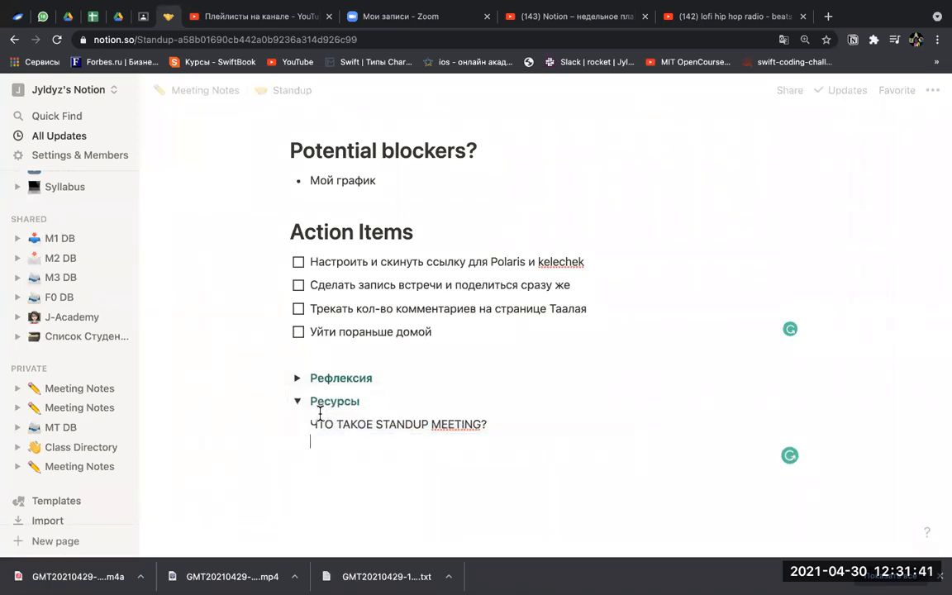
Search Google in a new browser tab for "что такое стендап meeting"
{"action": "mouse_move", "coordinate": [659, 10]}
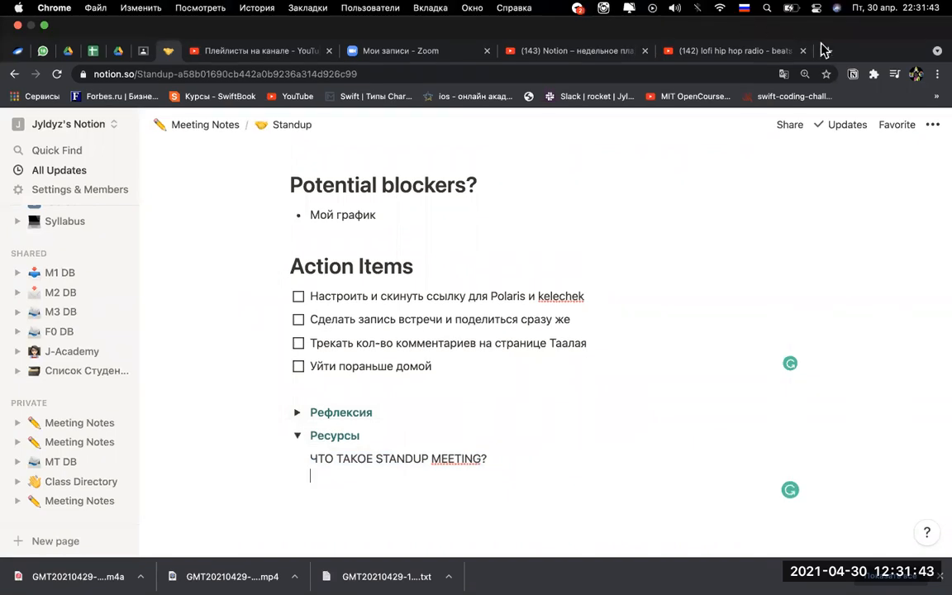
{"action": "left_click", "coordinate": [830, 52]}
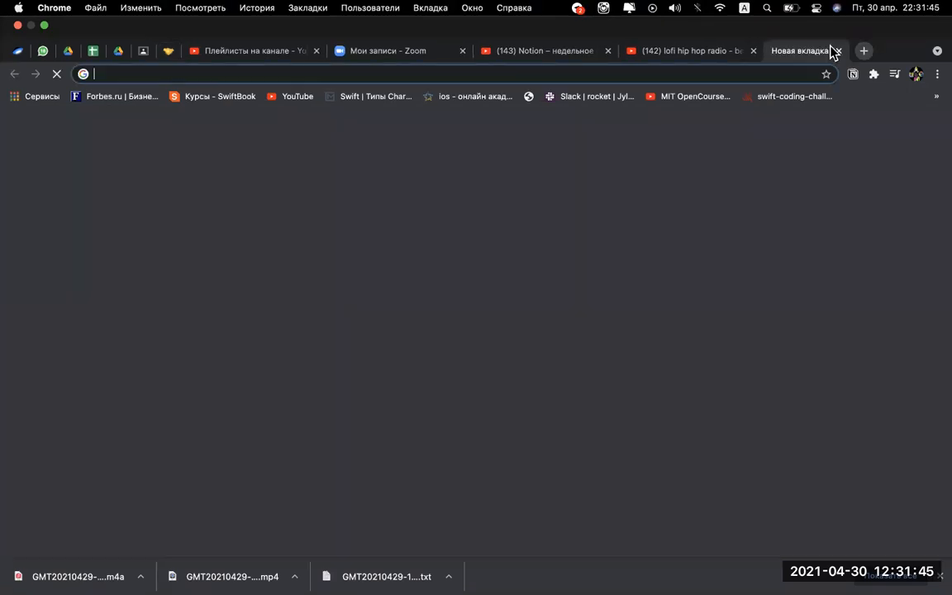
{"action": "left_click", "coordinate": [452, 281]}
{"action": "type", "text": "xnj"}
{"action": "key", "text": "BackSpace"}
{"action": "key", "text": "BackSpace"}
{"action": "key", "text": "BackSpace"}
{"action": "type", "text": "что такое "}
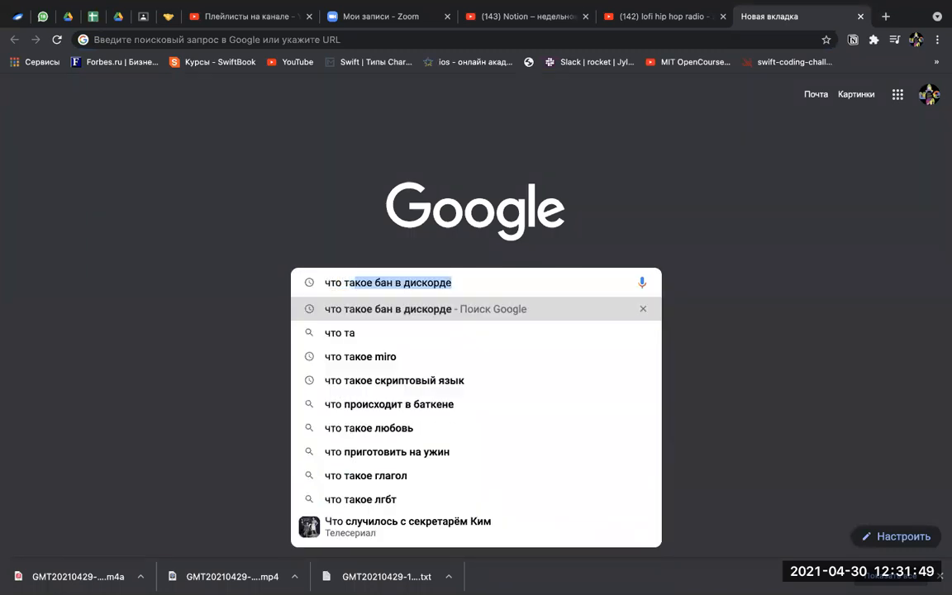
{"action": "type", "text": "сте"}
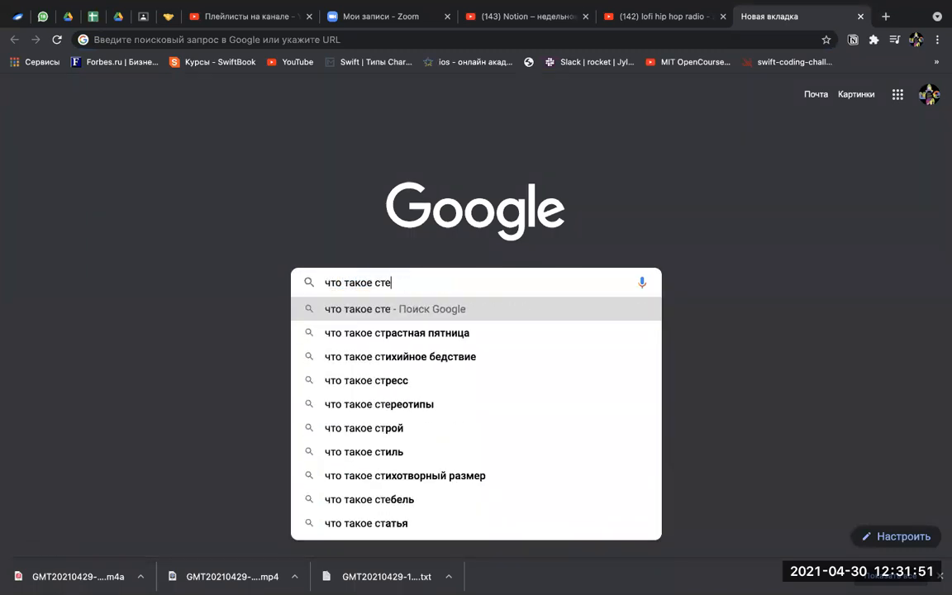
{"action": "type", "text": "ндап в "}
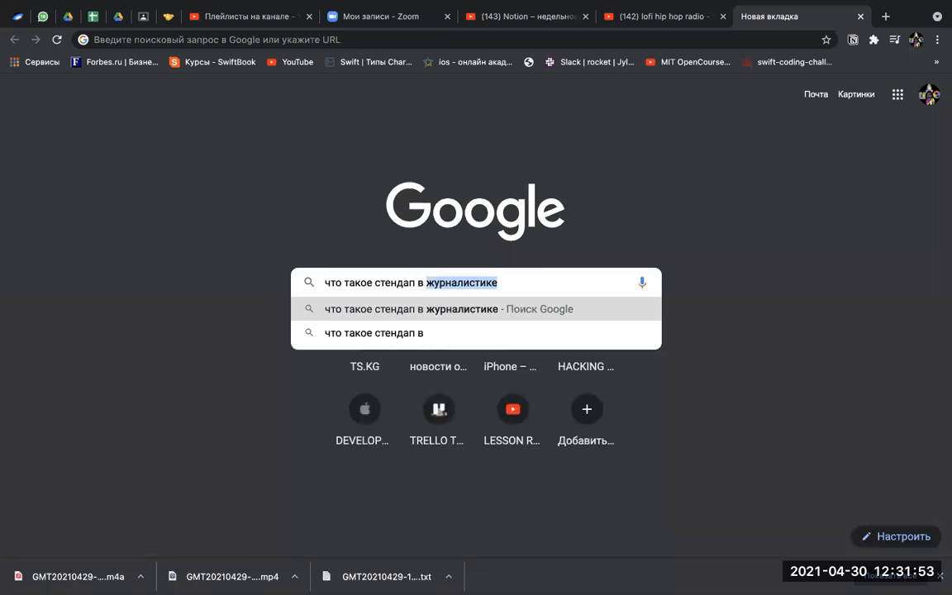
{"action": "type", "text": "и"}
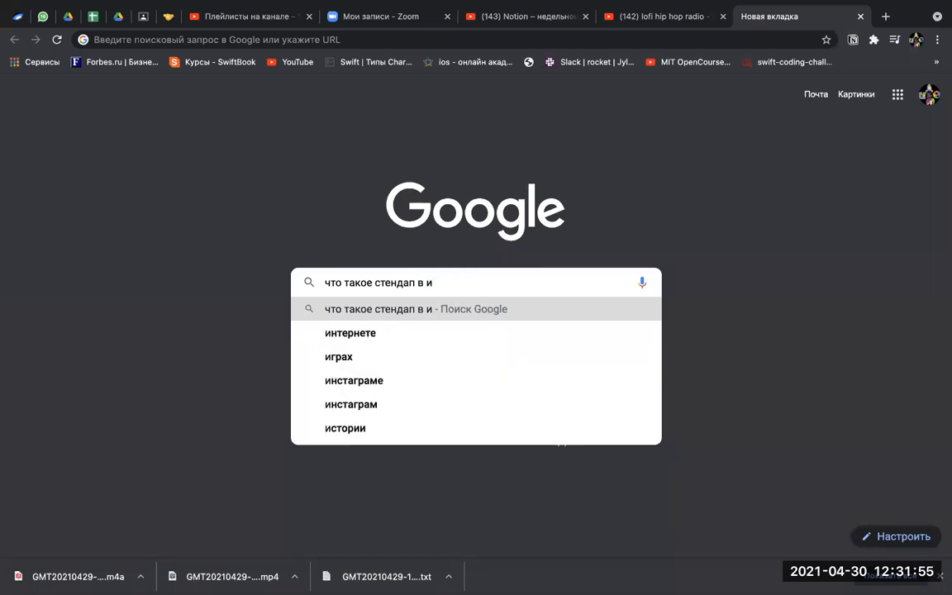
{"action": "key", "text": "BackSpace"}
{"action": "key", "text": "BackSpace"}
{"action": "key", "text": "BackSpace"}
{"action": "type", "text": "meet"}
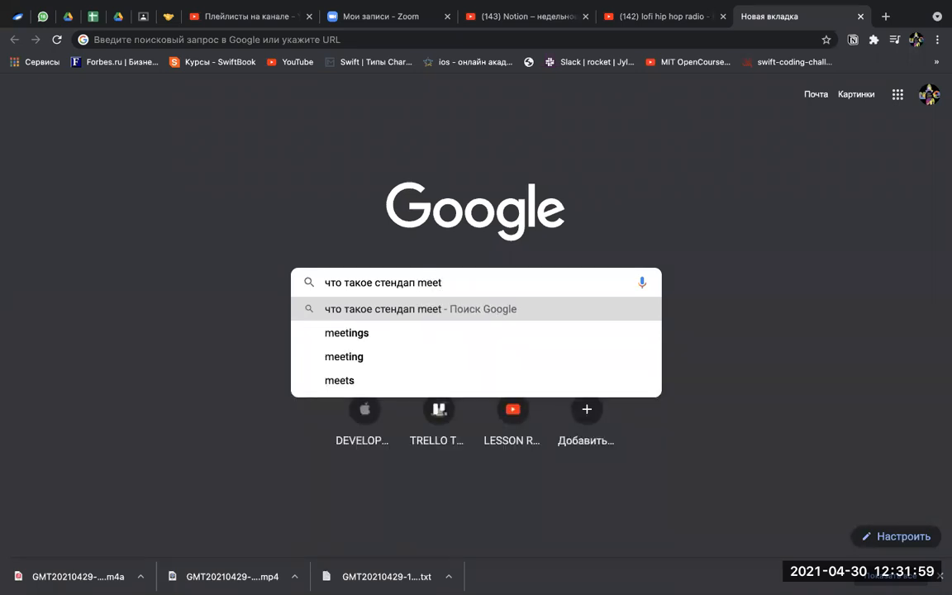
{"action": "left_click", "coordinate": [397, 360]}
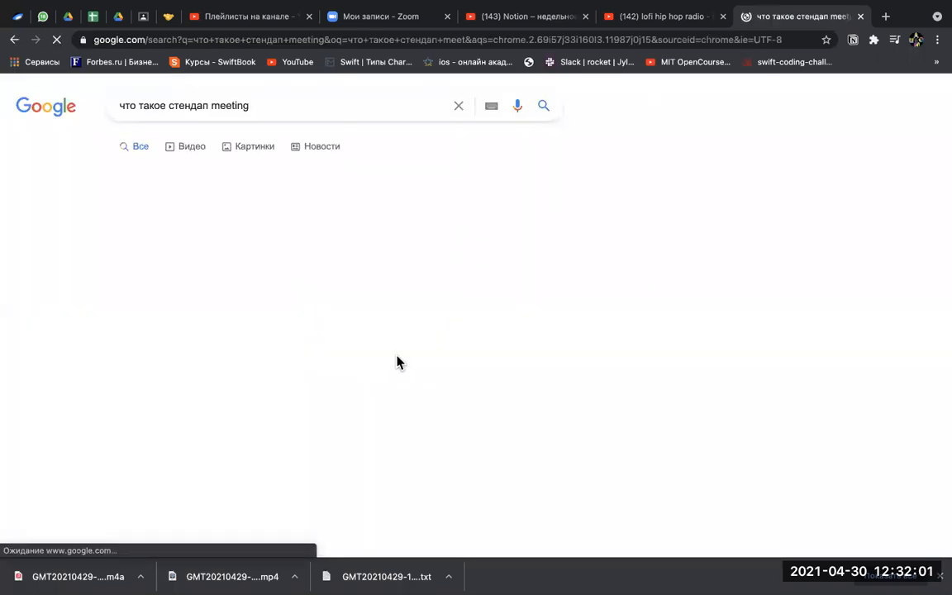
Open the Habr result "Stand-up, Scrum, Daily meetings — что это и для чего", skim it and return to the results
{"action": "scroll", "coordinate": [307, 358], "scroll_direction": "down", "scroll_amount": 2}
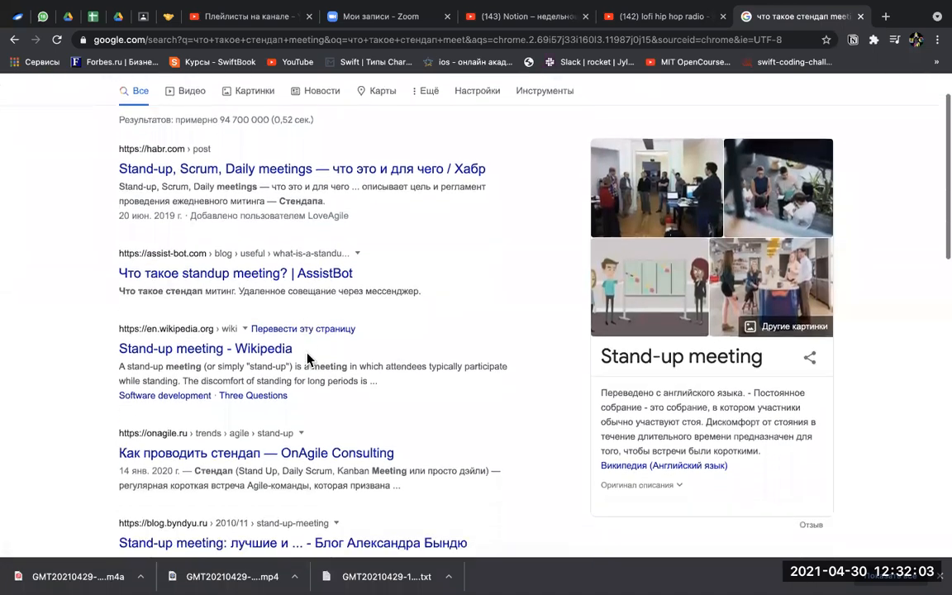
{"action": "left_click", "coordinate": [314, 169]}
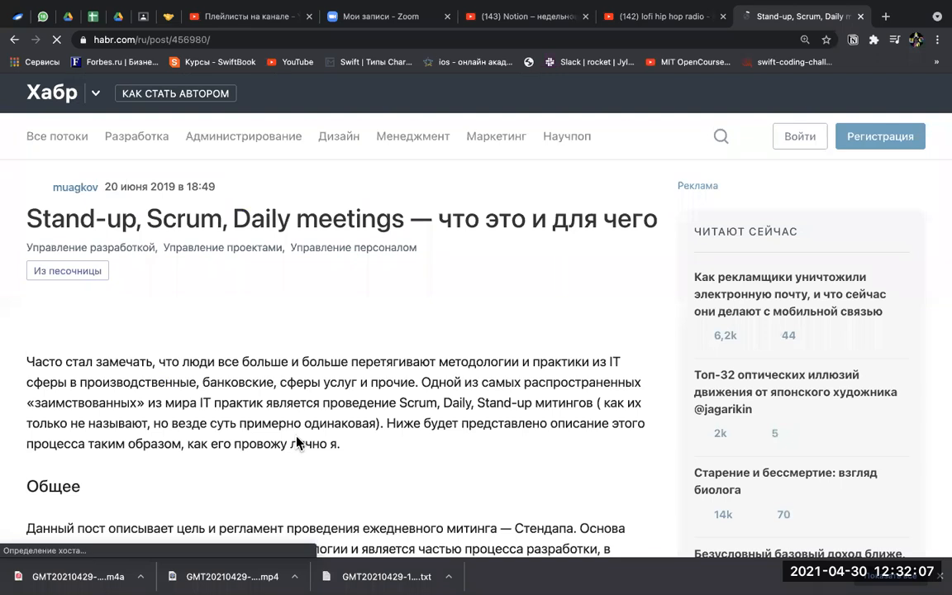
{"action": "scroll", "coordinate": [297, 442], "scroll_direction": "down", "scroll_amount": 5}
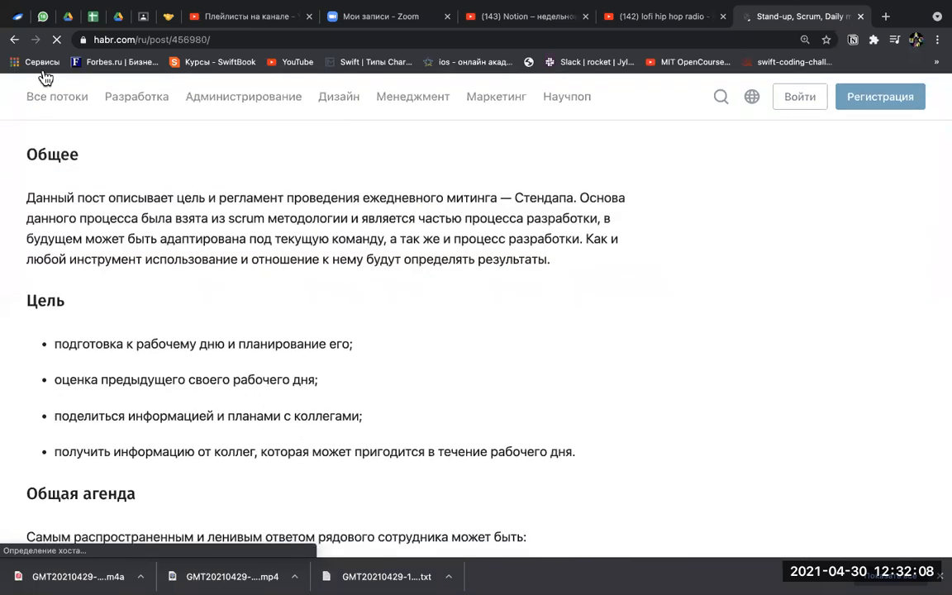
{"action": "left_click", "coordinate": [13, 40]}
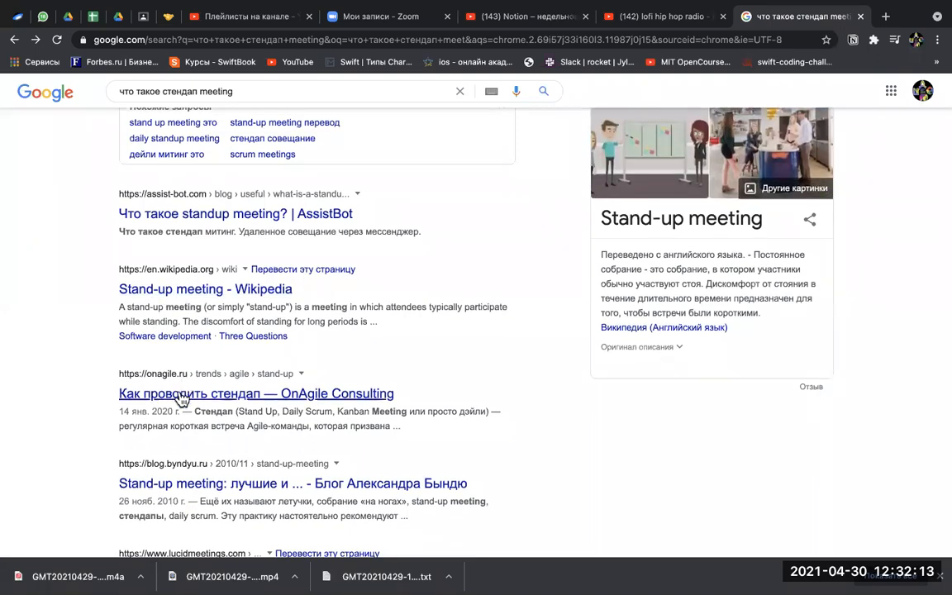
Open the OnAgile Consulting result "Как проводить стендап" and skim the article
{"action": "left_click", "coordinate": [180, 397]}
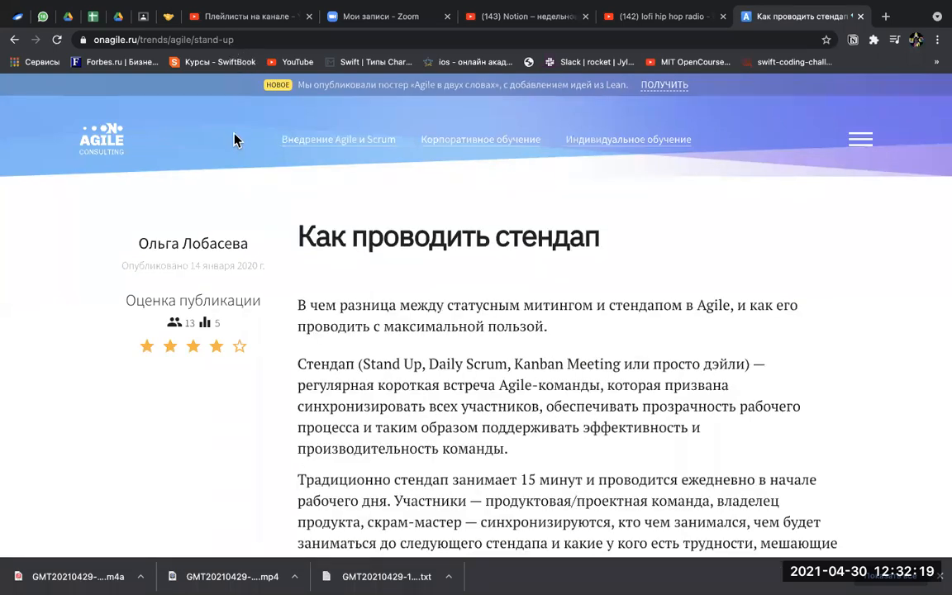
{"action": "scroll", "coordinate": [429, 399], "scroll_direction": "down", "scroll_amount": 5}
{"action": "scroll", "coordinate": [427, 400], "scroll_direction": "down", "scroll_amount": 2}
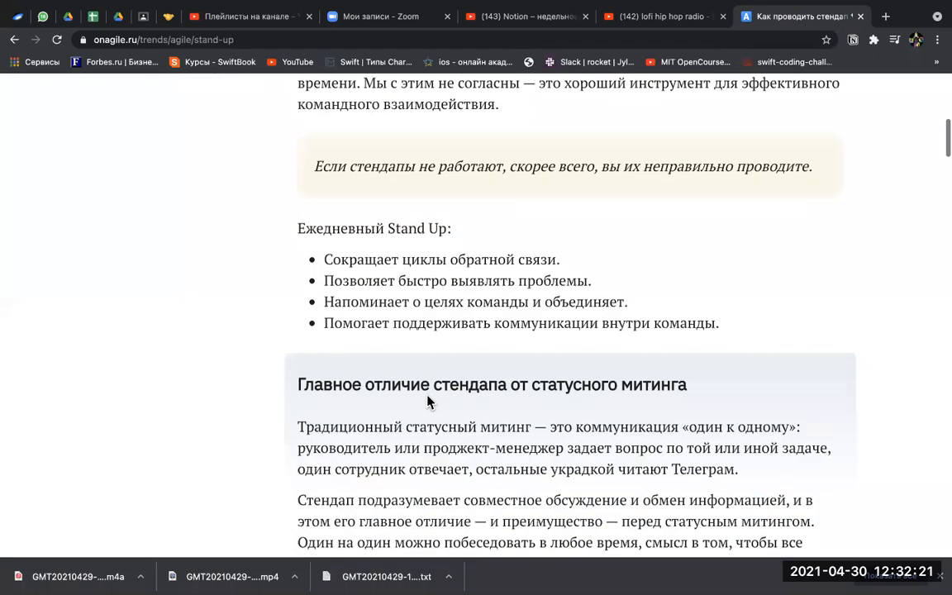
{"action": "scroll", "coordinate": [427, 399], "scroll_direction": "up", "scroll_amount": 1}
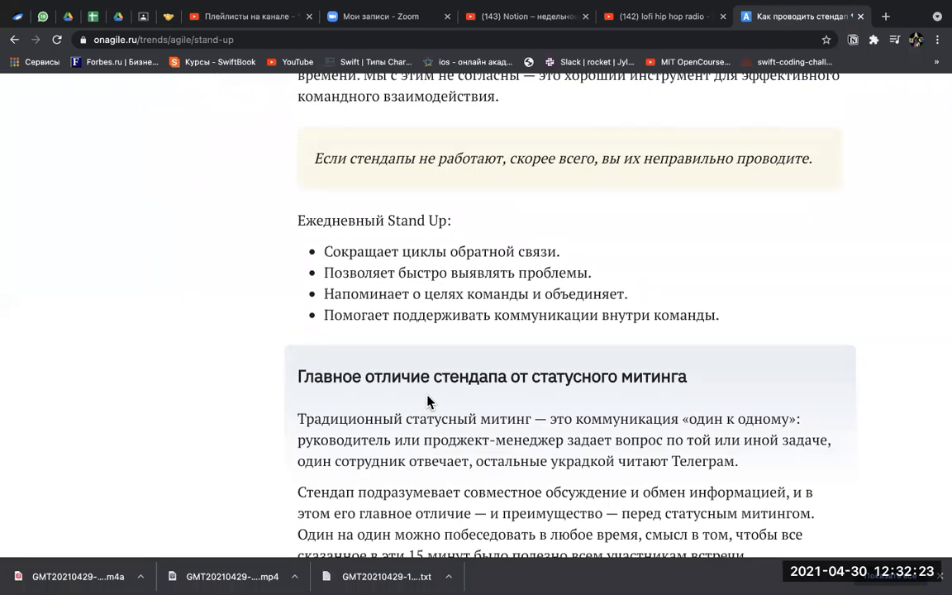
{"action": "scroll", "coordinate": [430, 400], "scroll_direction": "down", "scroll_amount": 4}
{"action": "scroll", "coordinate": [431, 399], "scroll_direction": "up", "scroll_amount": 8}
Copy the OnAgile article's URL and embed it under "ЧТО ТАКОЕ STANDUP MEETING?" in the Notion "Ресурсы" toggle
{"action": "left_click", "coordinate": [159, 40]}
{"action": "key", "text": "ctrl+c"}
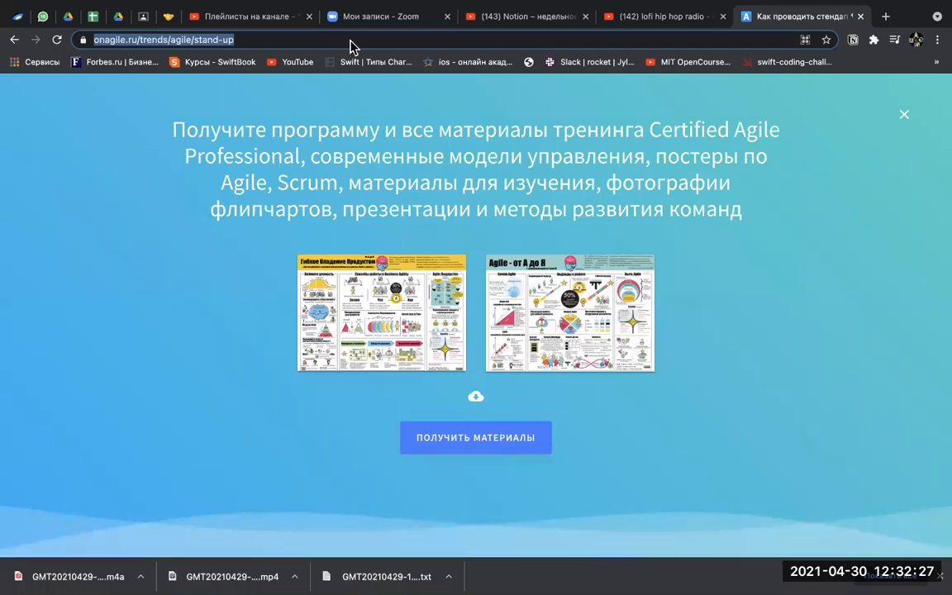
{"action": "left_click", "coordinate": [169, 18]}
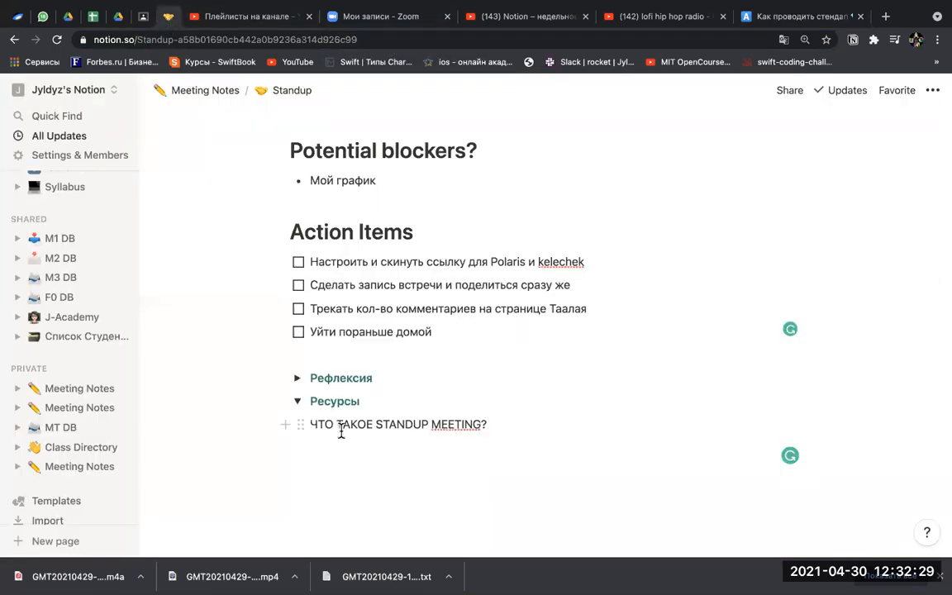
{"action": "key", "text": "ctrl+v"}
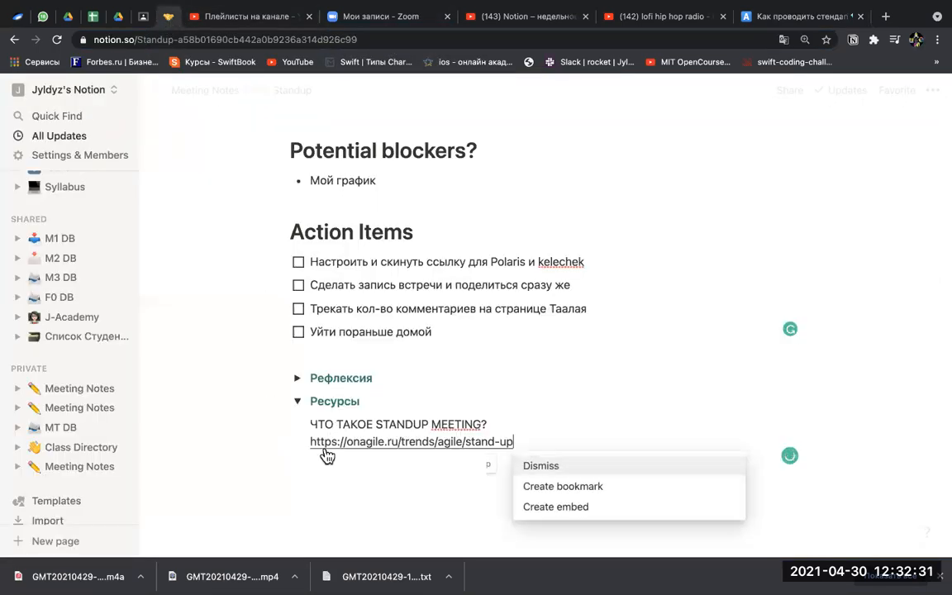
{"action": "left_click", "coordinate": [571, 507]}
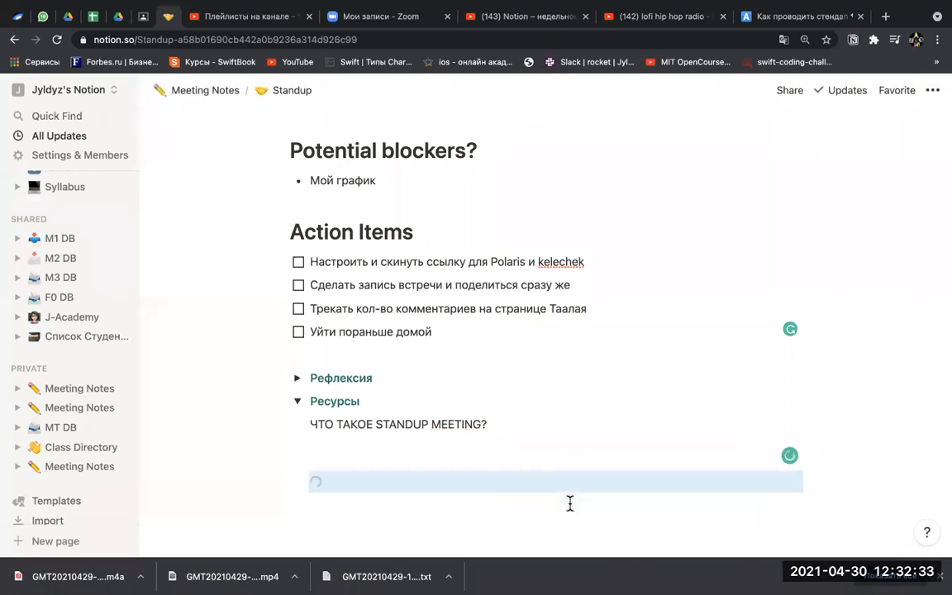
{"action": "scroll", "coordinate": [534, 419], "scroll_direction": "down", "scroll_amount": 2}
{"action": "scroll", "coordinate": [534, 418], "scroll_direction": "down", "scroll_amount": 1}
{"action": "left_click", "coordinate": [535, 415]}
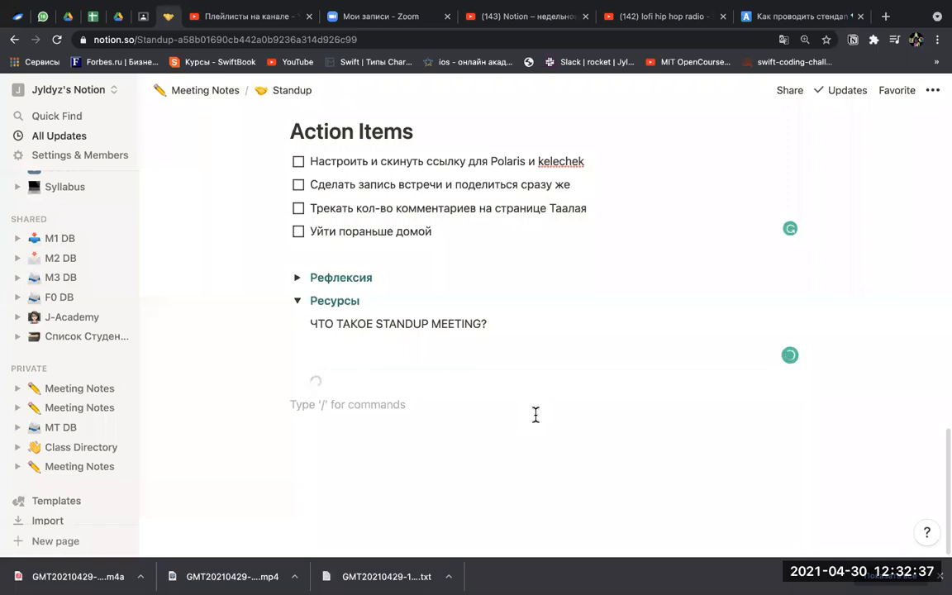
{"action": "left_click", "coordinate": [501, 323]}
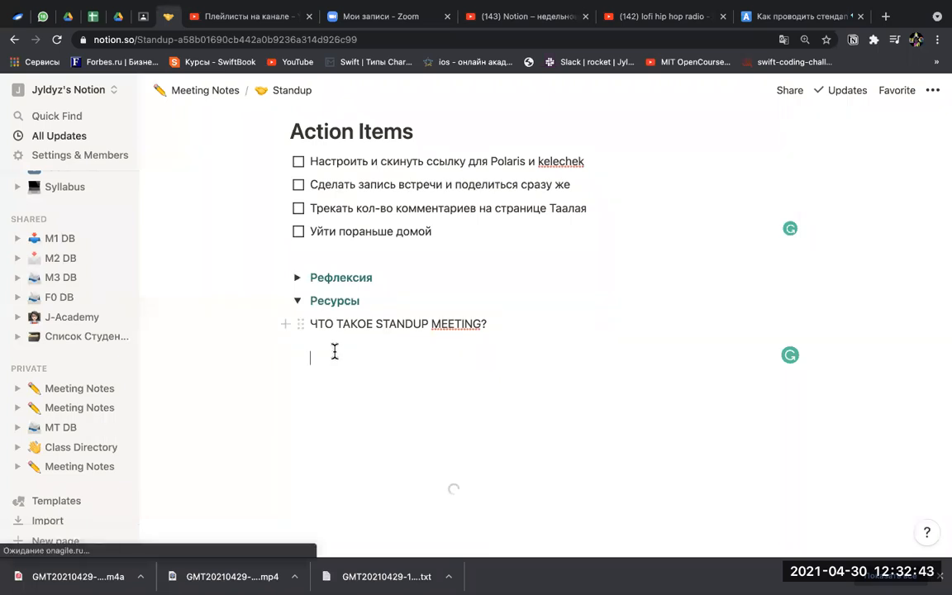
{"action": "key", "text": "ctrl+v"}
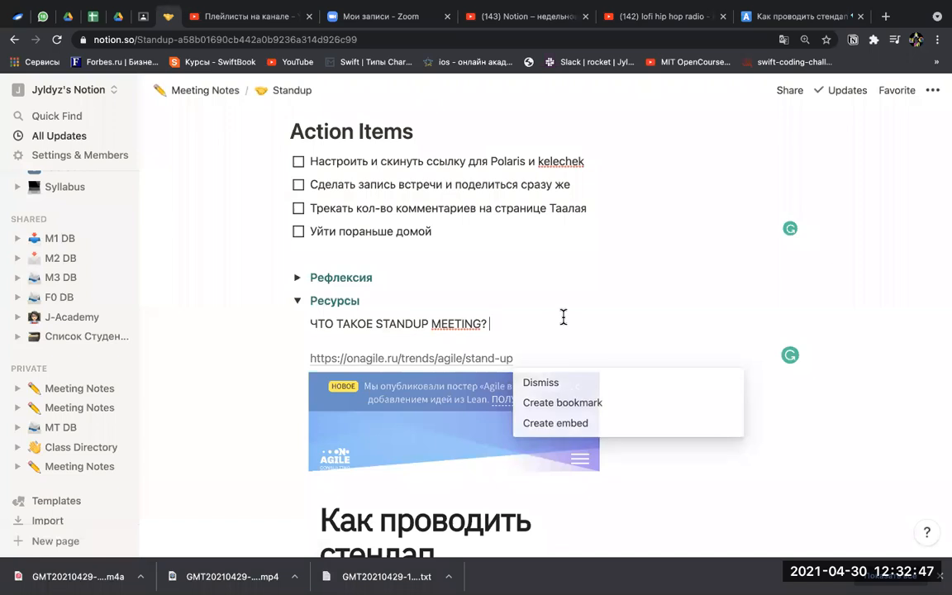
{"action": "left_click", "coordinate": [606, 380]}
{"action": "scroll", "coordinate": [605, 377], "scroll_direction": "down", "scroll_amount": 5}
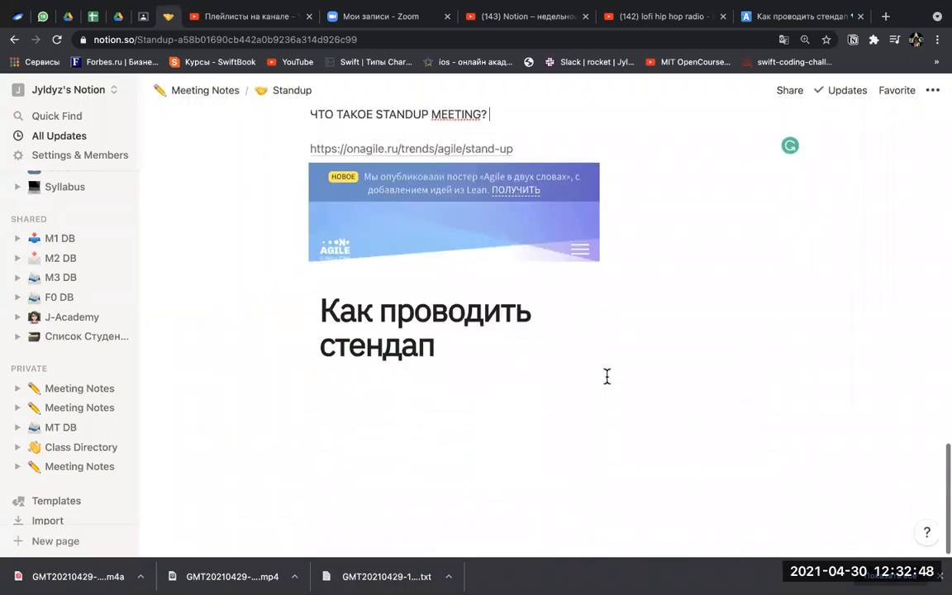
Write "Надеюсь ваша неделя прошла отлично и Вы узнали многое о себе и других" on a line below the "Ресурсы" toggle
{"action": "left_click", "coordinate": [512, 404]}
{"action": "type", "text": "Что"}
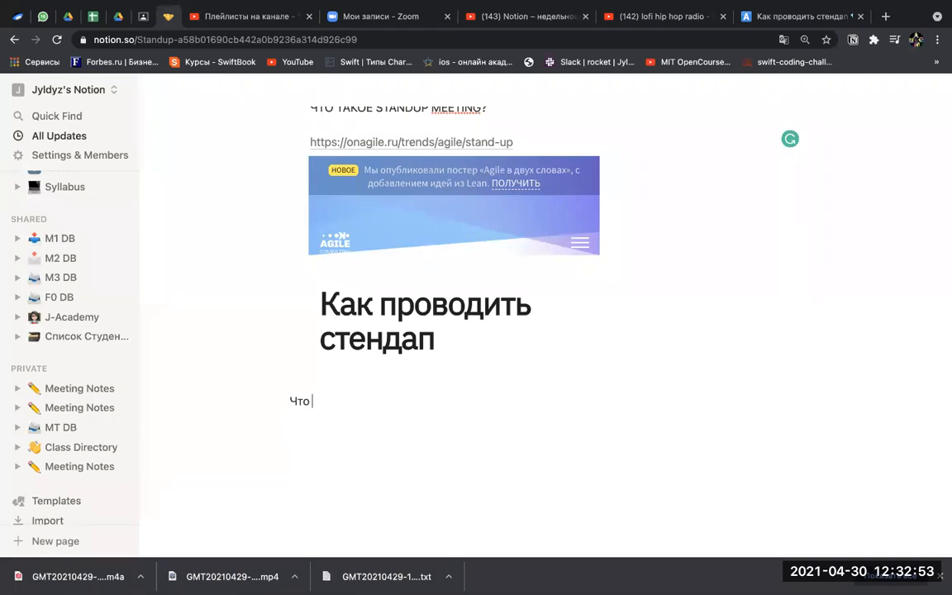
{"action": "key", "text": "BackSpace"}
{"action": "key", "text": "BackSpace"}
{"action": "key", "text": "BackSpace"}
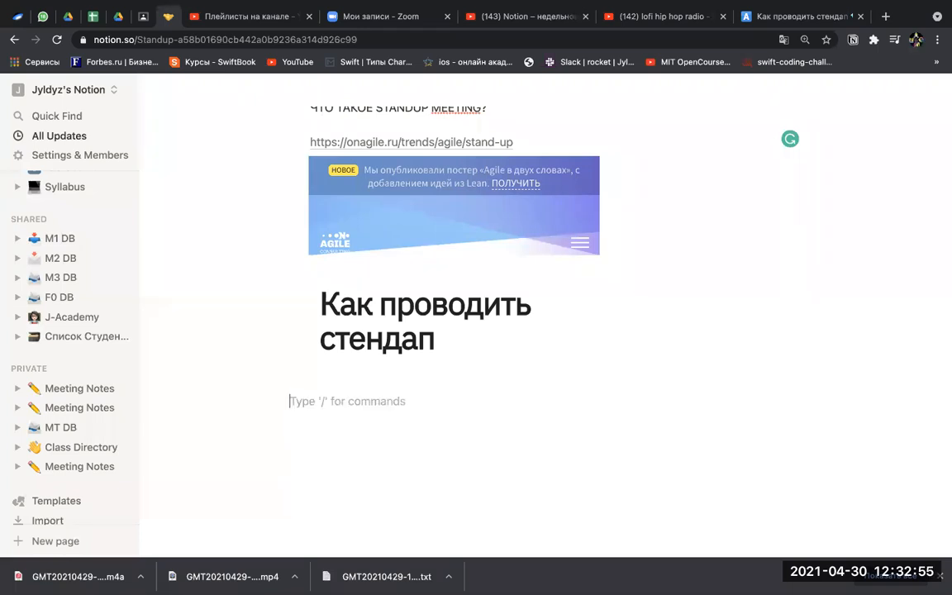
{"action": "type", "text": "Надеюсб"}
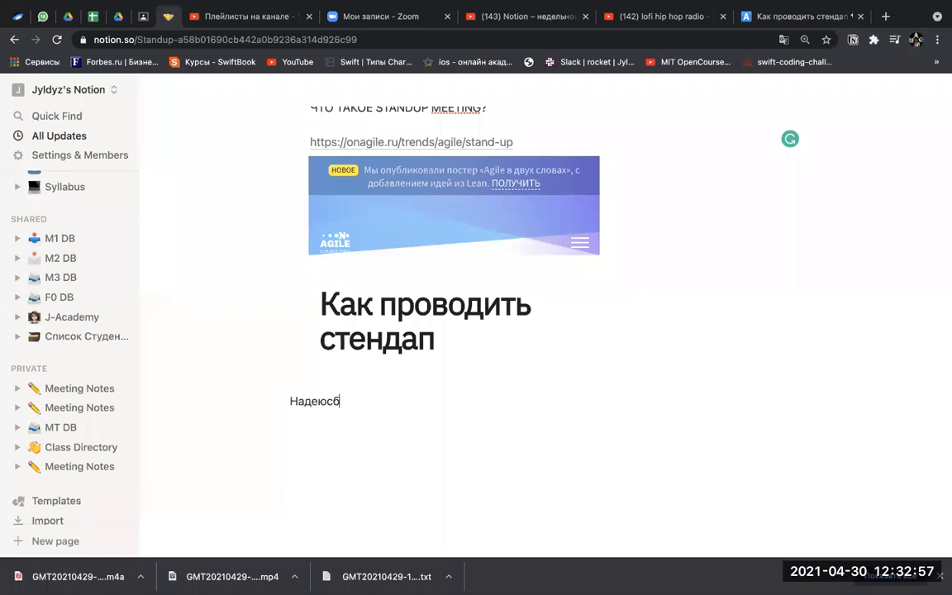
{"action": "key", "text": "BackSpace"}
{"action": "type", "text": "ь ваша неделя прошл"}
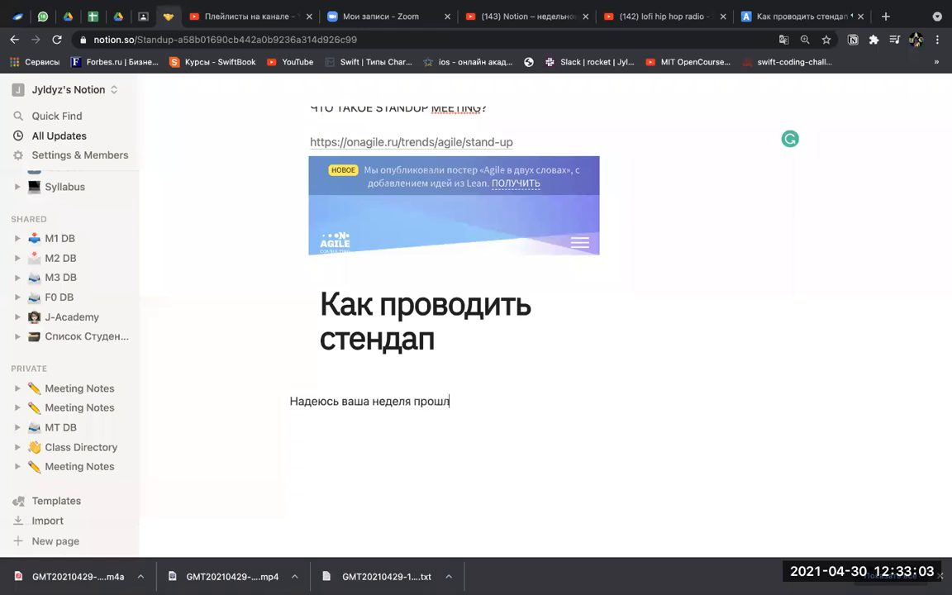
{"action": "type", "text": "а отлично и"}
{"action": "type", "text": " у"}
{"action": "type", "text": " Вы узнали"}
{"action": "type", "text": " много"}
{"action": "type", "text": "е о"}
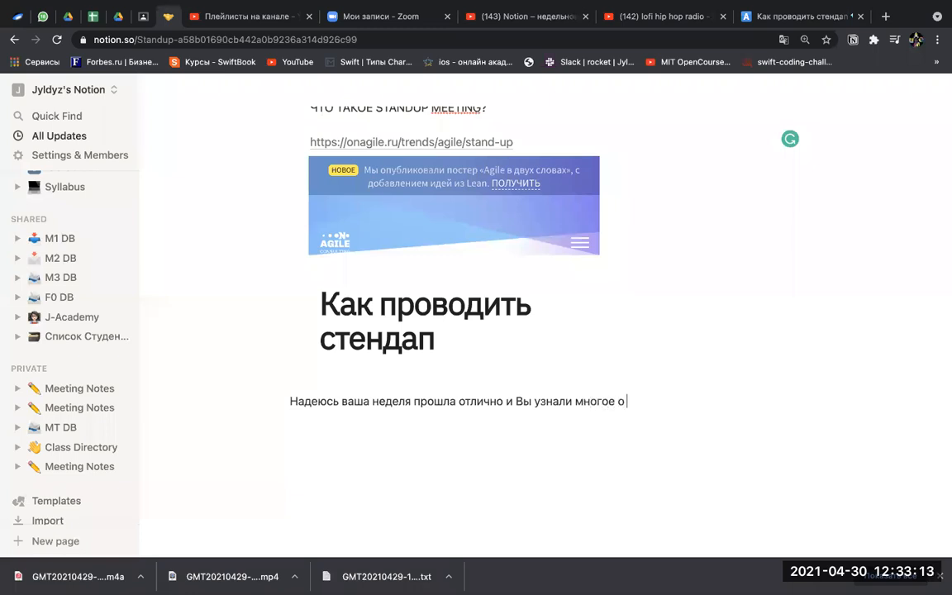
{"action": "type", "text": " себе и других"}
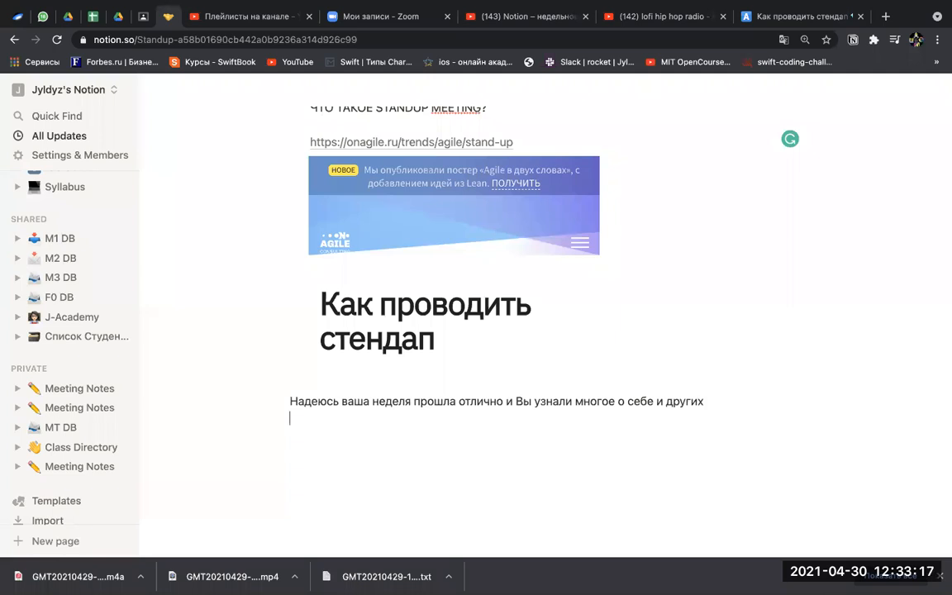
Add a second closing line reading "Было безумно приятно читать ваши заметки. Надеюсь вы на этом не остановитесь"
{"action": "type", "text": "Было безумно приятно читать ваши заме"}
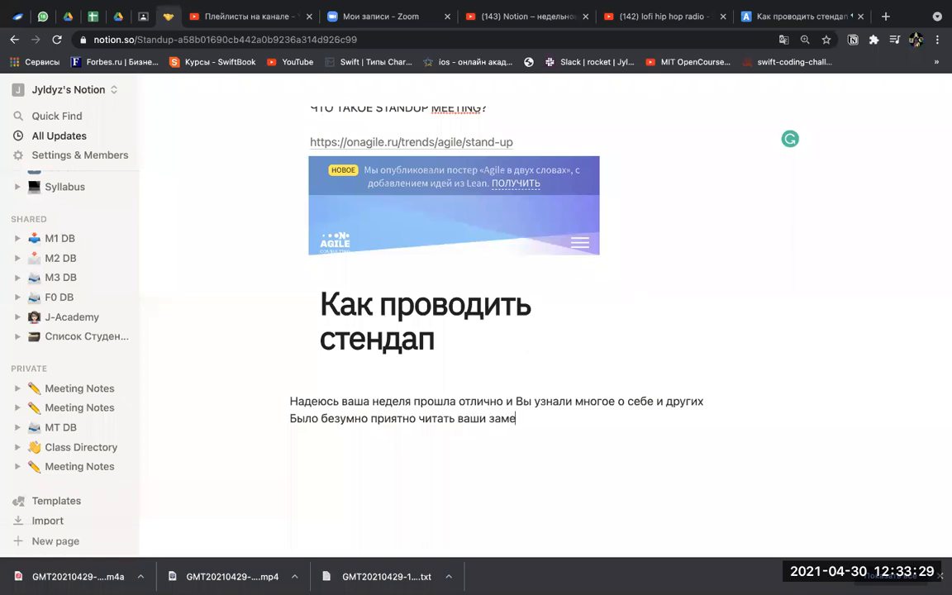
{"action": "type", "text": "тки. Наде/сь"}
{"action": "key", "text": "BackSpace"}
{"action": "key", "text": "BackSpace"}
{"action": "key", "text": "BackSpace"}
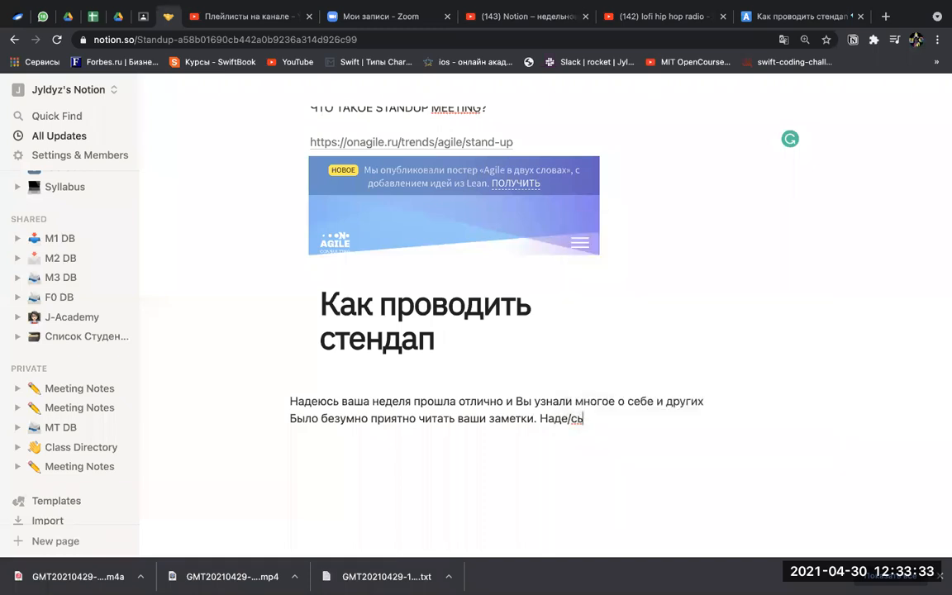
{"action": "type", "text": "ю/"}
{"action": "key", "text": "BackSpace"}
{"action": "type", "text": "сь вы на этом рне остав"}
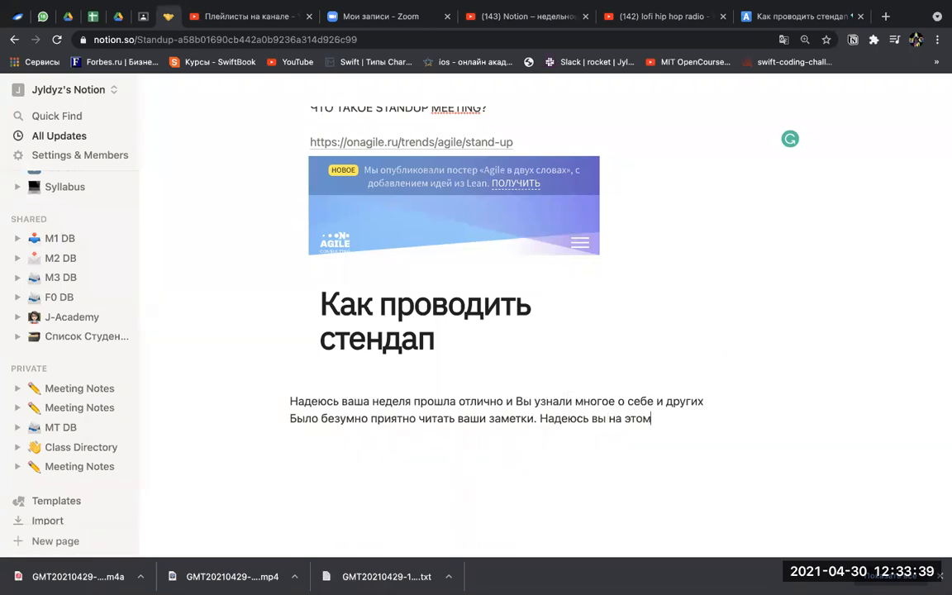
{"action": "key", "text": "BackSpace"}
{"action": "key", "text": "BackSpace"}
{"action": "key", "text": "BackSpace"}
{"action": "key", "text": "BackSpace"}
{"action": "key", "text": "BackSpace"}
{"action": "key", "text": "BackSpace"}
{"action": "key", "text": "BackSpace"}
{"action": "type", "text": "е остановитесь"}
{"action": "key", "text": "Return"}
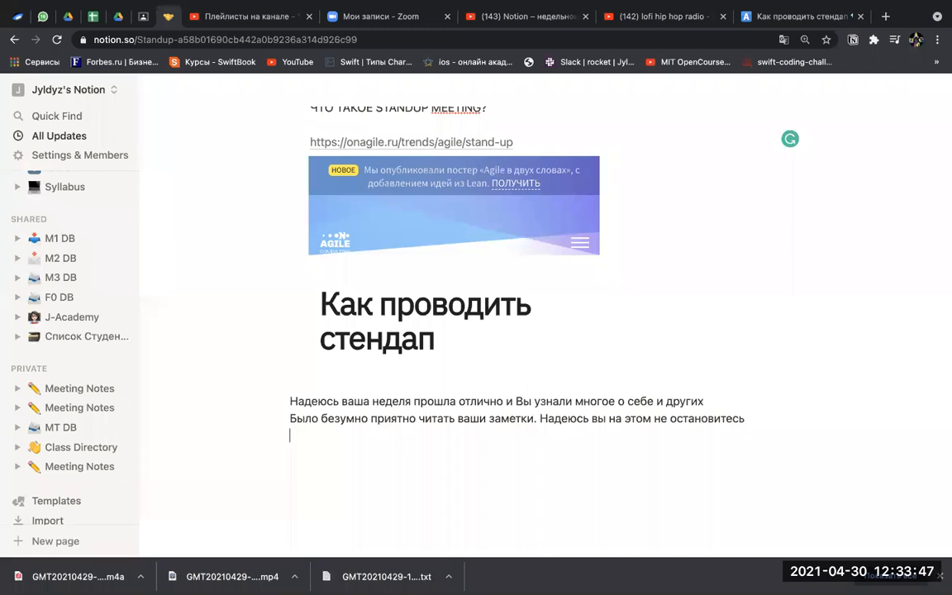
Write the final line "До завтра. Ложитесь спать чтобы с утра получить новую порцию мотивации от" followed by the colleague's first name, and start a new block below
{"action": "type", "text": "До завтра. Лод"}
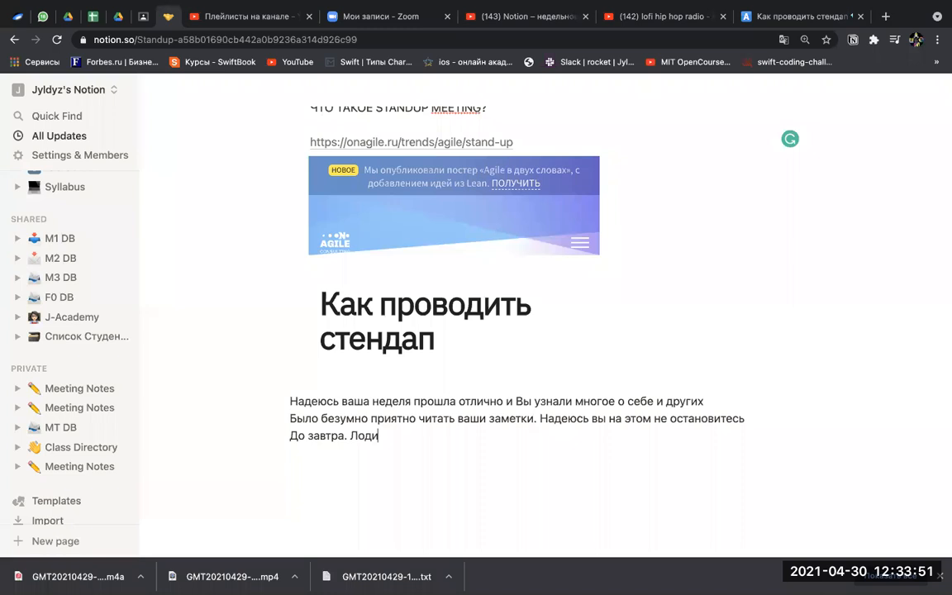
{"action": "key", "text": "BackSpace"}
{"action": "type", "text": "житесь спать "}
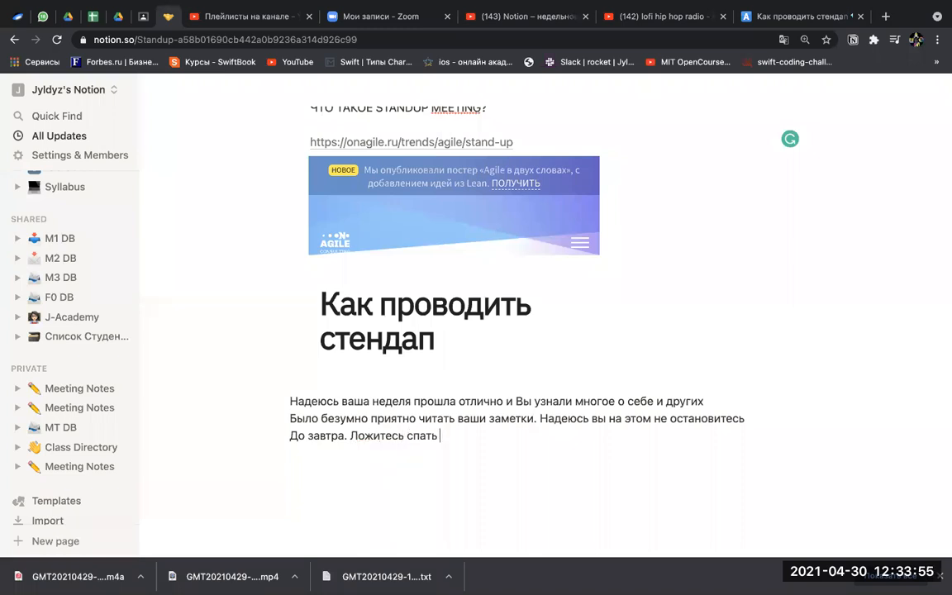
{"action": "type", "text": "чтобы с утра "}
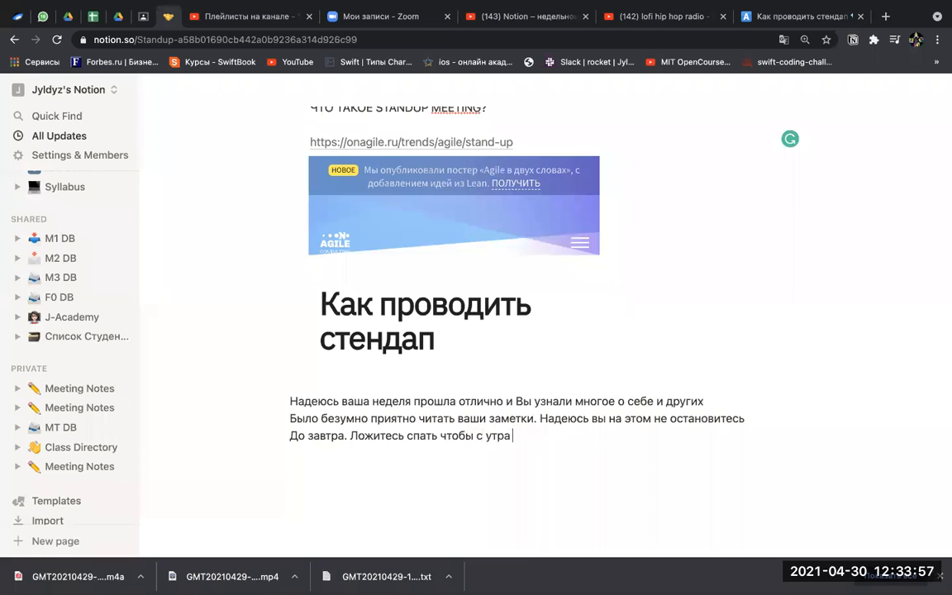
{"action": "type", "text": "получить новую порци"}
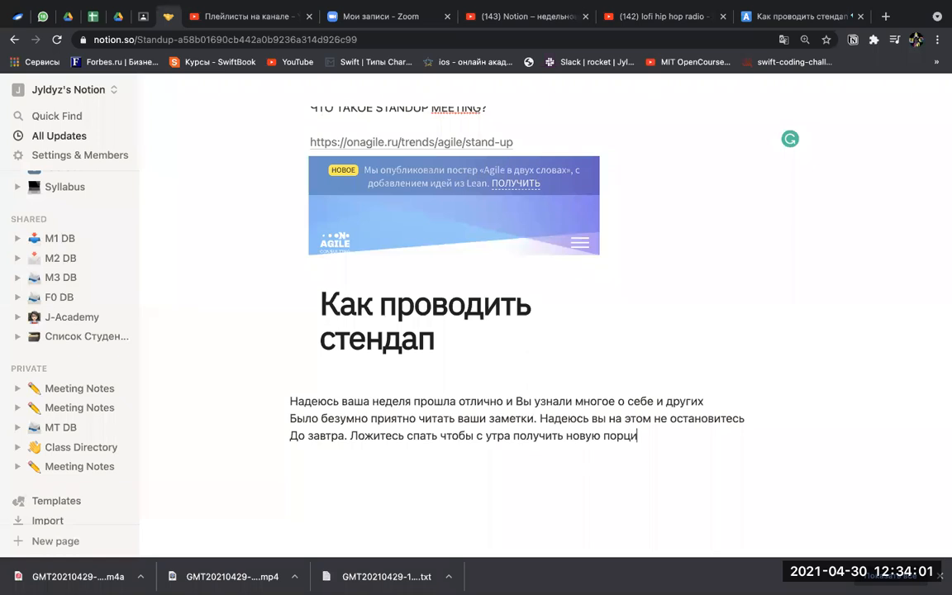
{"action": "type", "text": "ю мотивации от "}
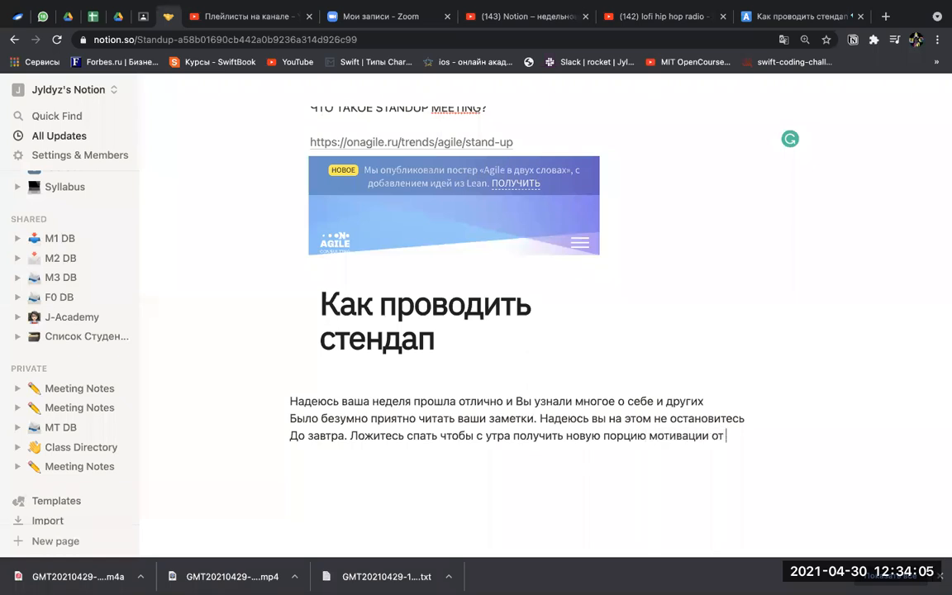
{"action": "type", "text": "КцУ"}
{"action": "key", "text": "BackSpace"}
{"action": "type", "text": "уштарбека"}
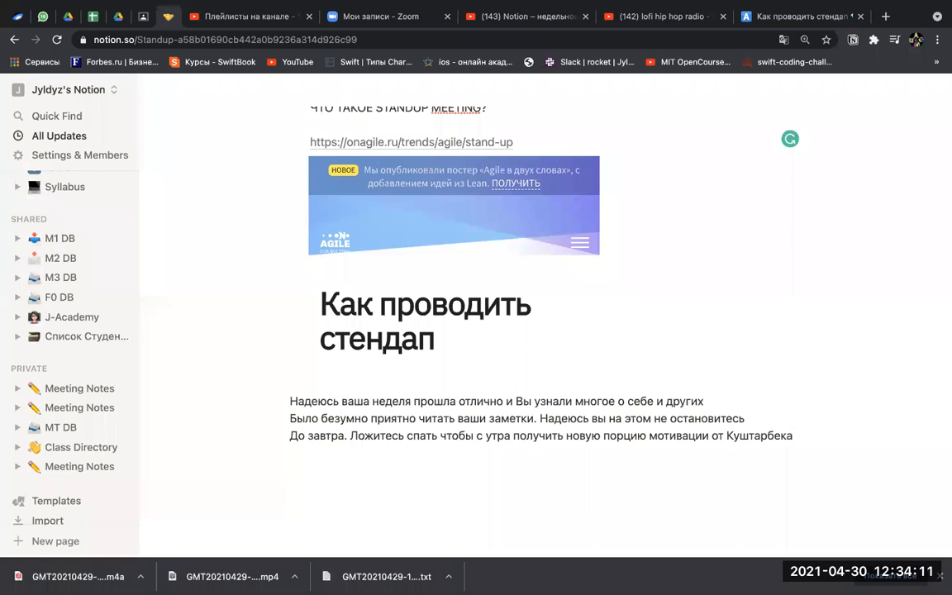
{"action": "key", "text": "Return"}
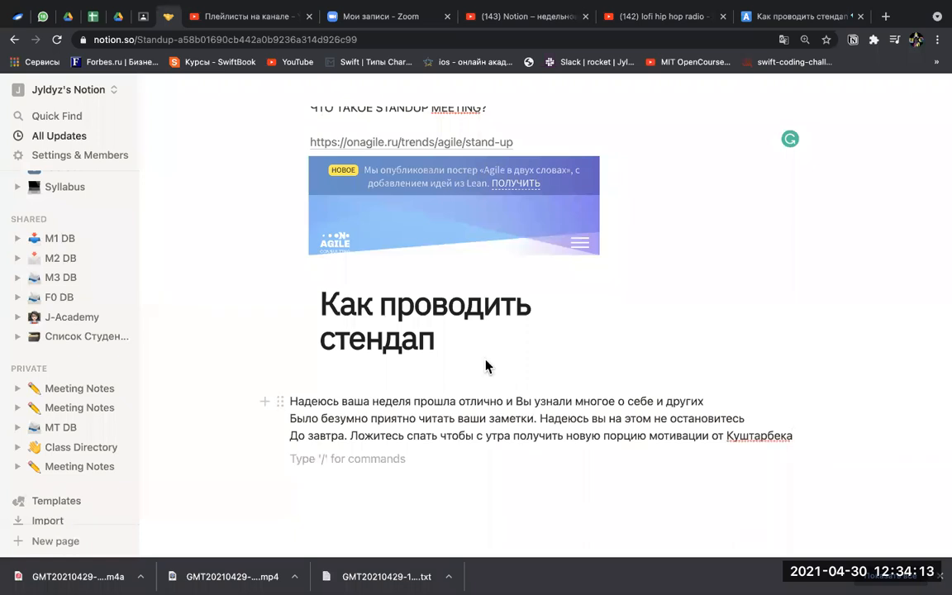